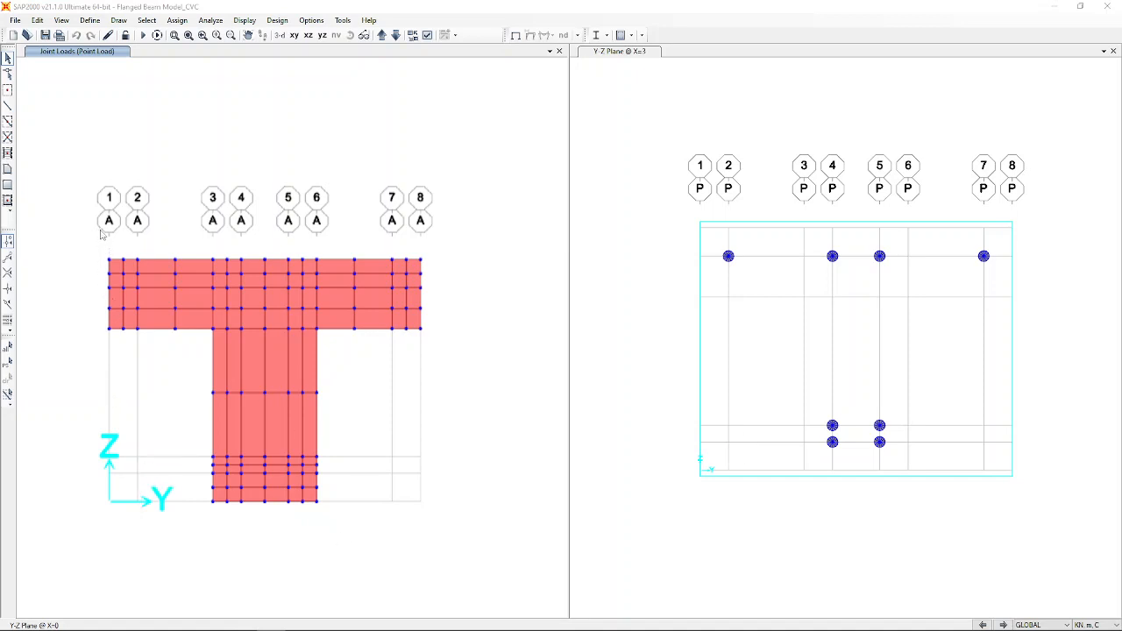
# Bring the Flanged Beam Model_EVC_1 window forward, showing the T-beam wireframe in both panes.
pyautogui.click(297, 280)
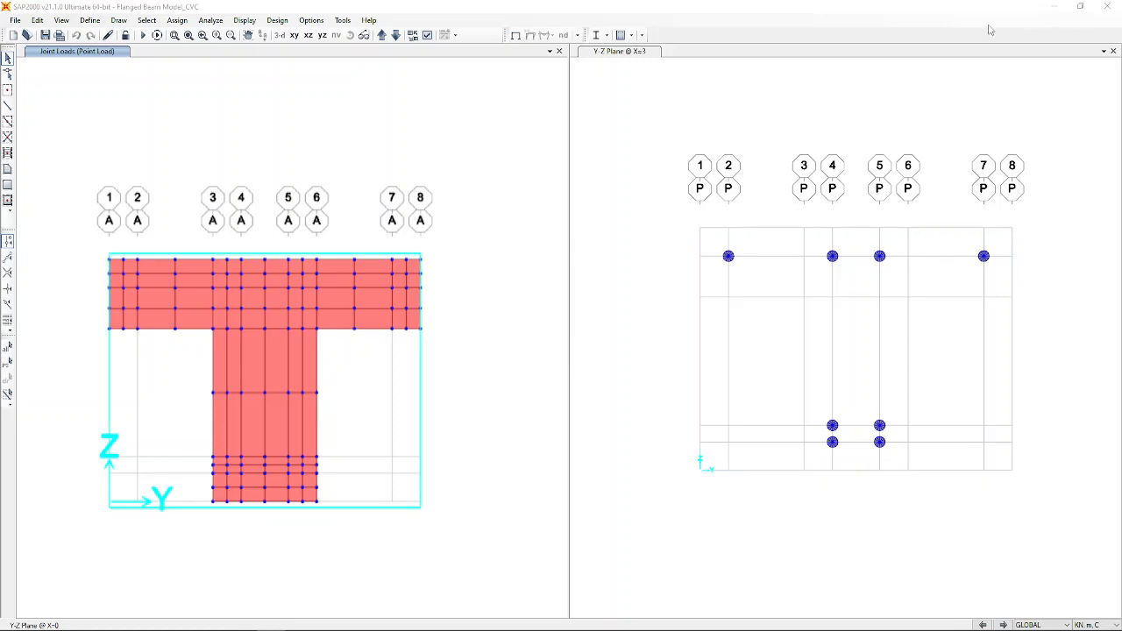
pyautogui.moveTo(968, 9); pyautogui.dragTo(0, 63)
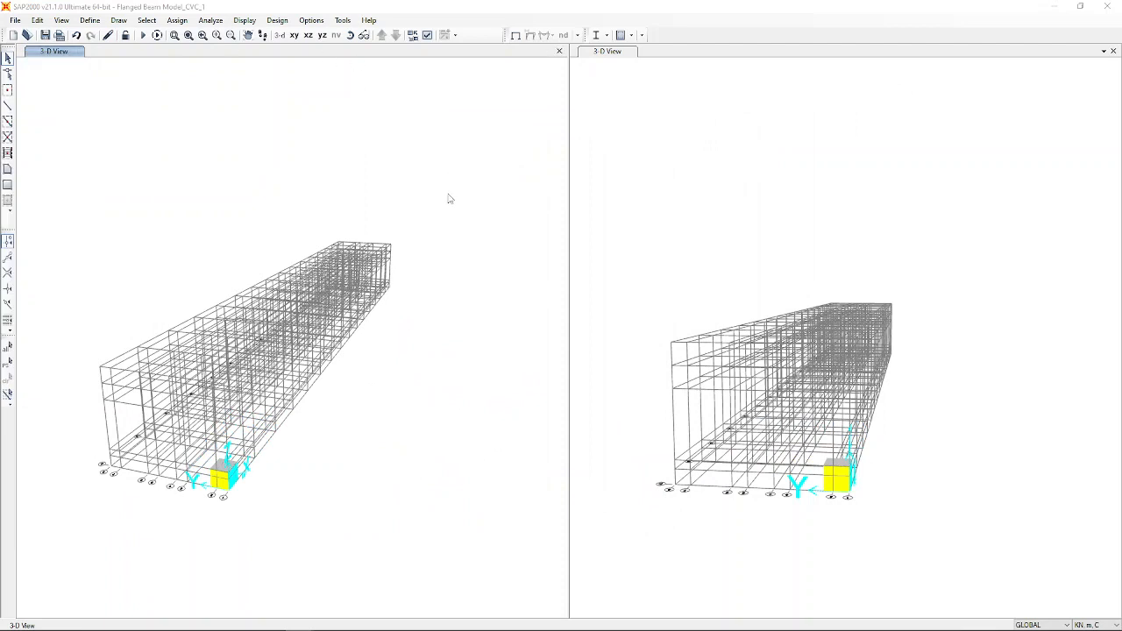
pyautogui.rightClick(381, 184)
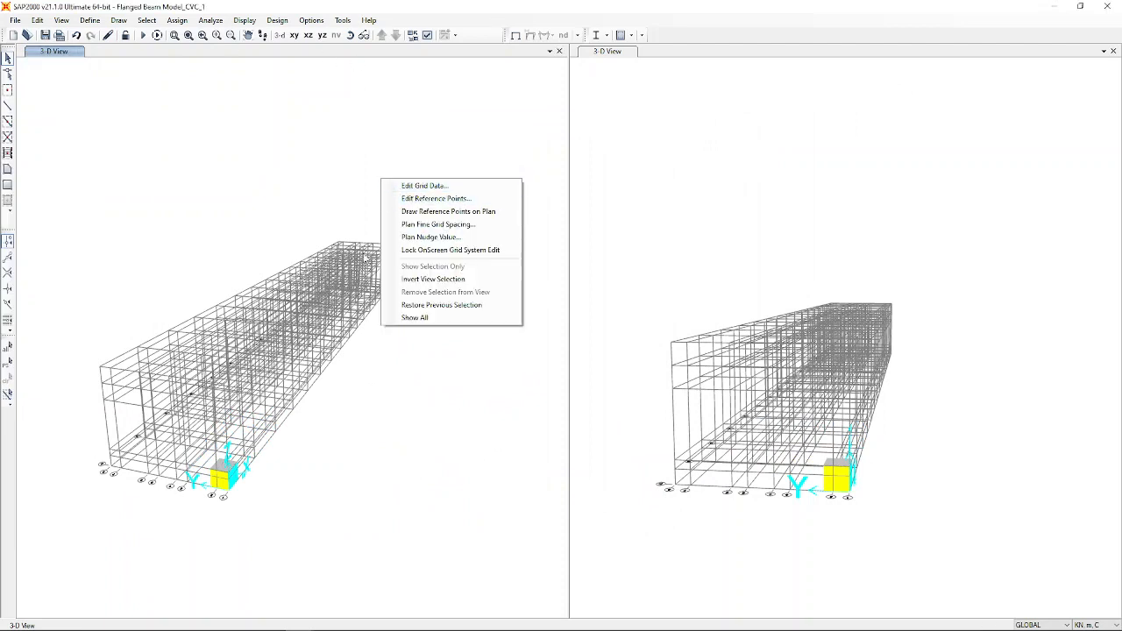
pyautogui.click(441, 187)
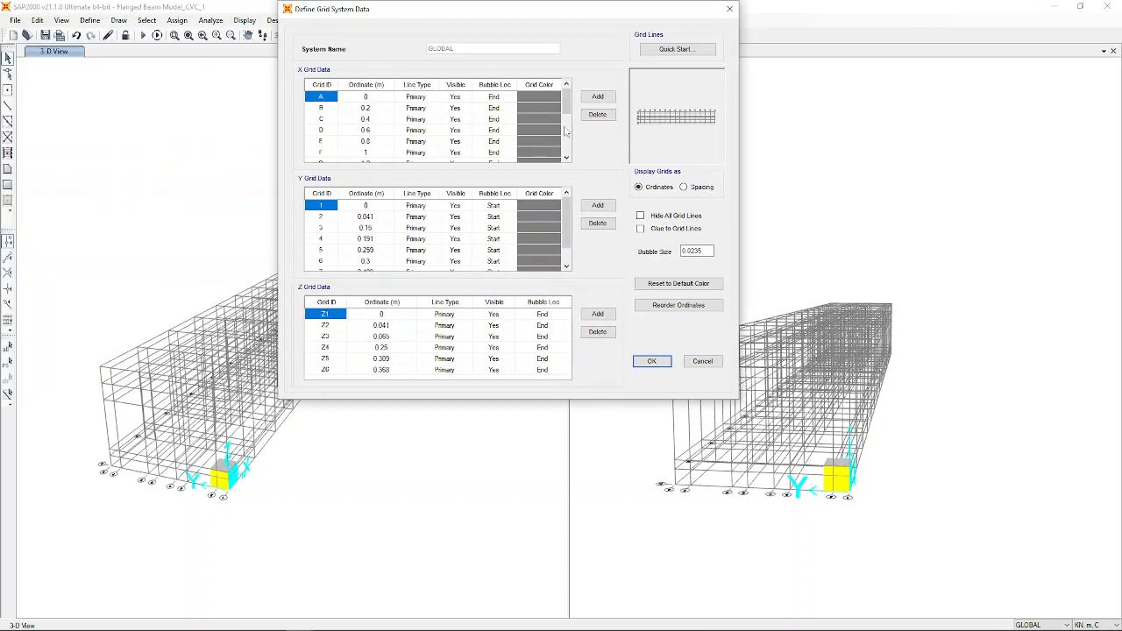
pyautogui.moveTo(566, 105)
pyautogui.mouseDown()
pyautogui.moveTo(575, 178)
pyautogui.moveTo(563, 84)
pyautogui.moveTo(569, 192)
pyautogui.moveTo(559, 98)
pyautogui.mouseUp()
pyautogui.moveTo(568, 238); pyautogui.dragTo(586, 281)
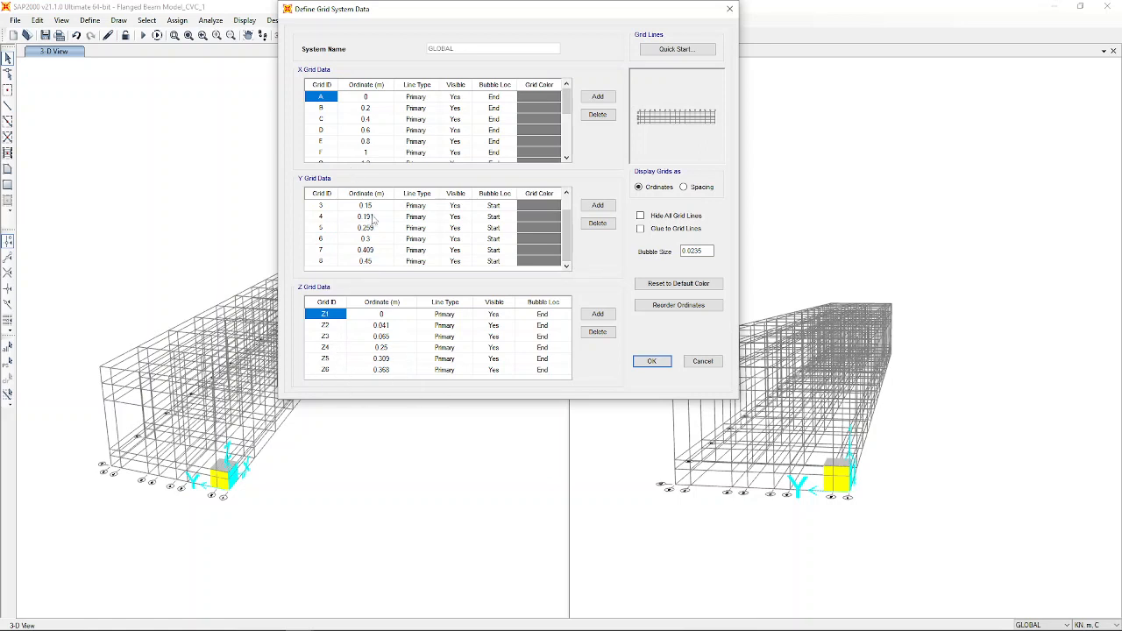
pyautogui.click(559, 239)
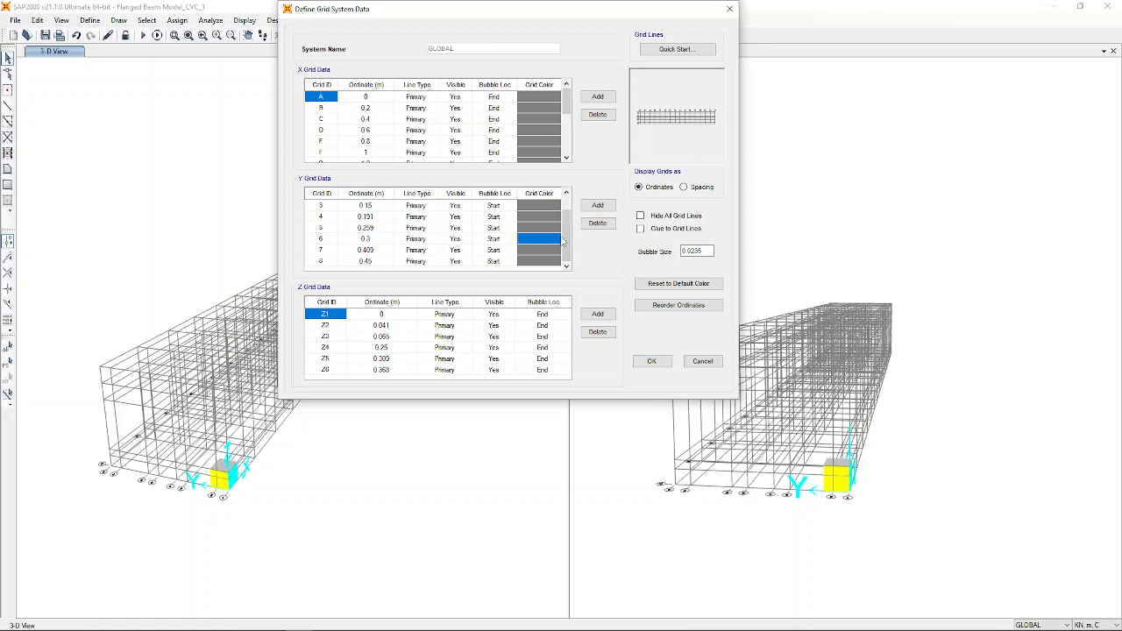
pyautogui.scroll(1, 561, 243)
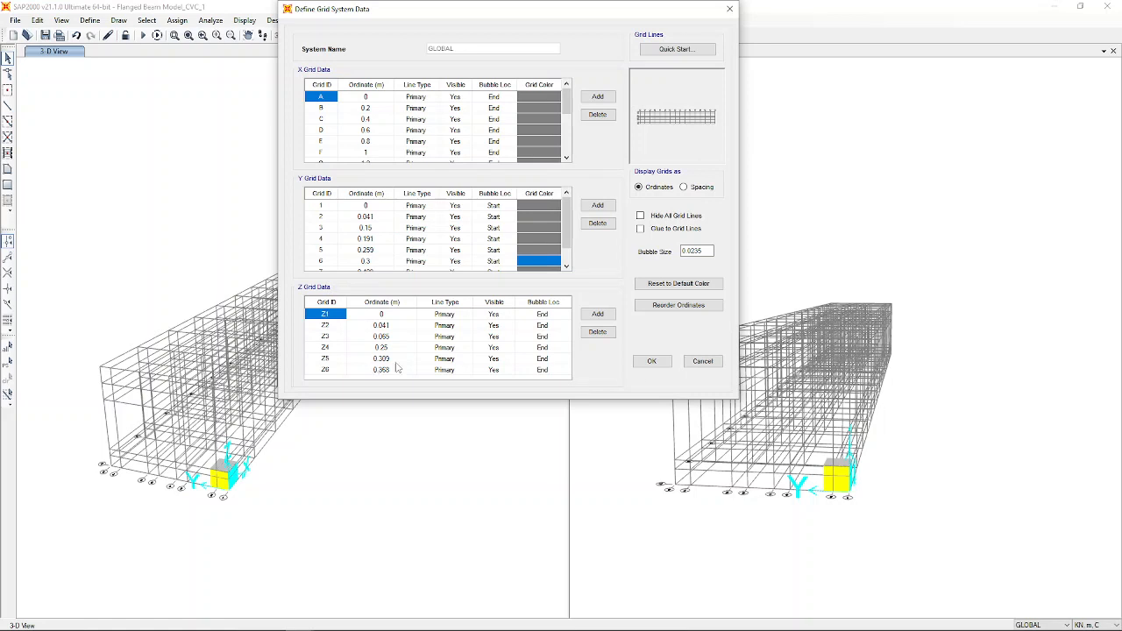
pyautogui.click(656, 364)
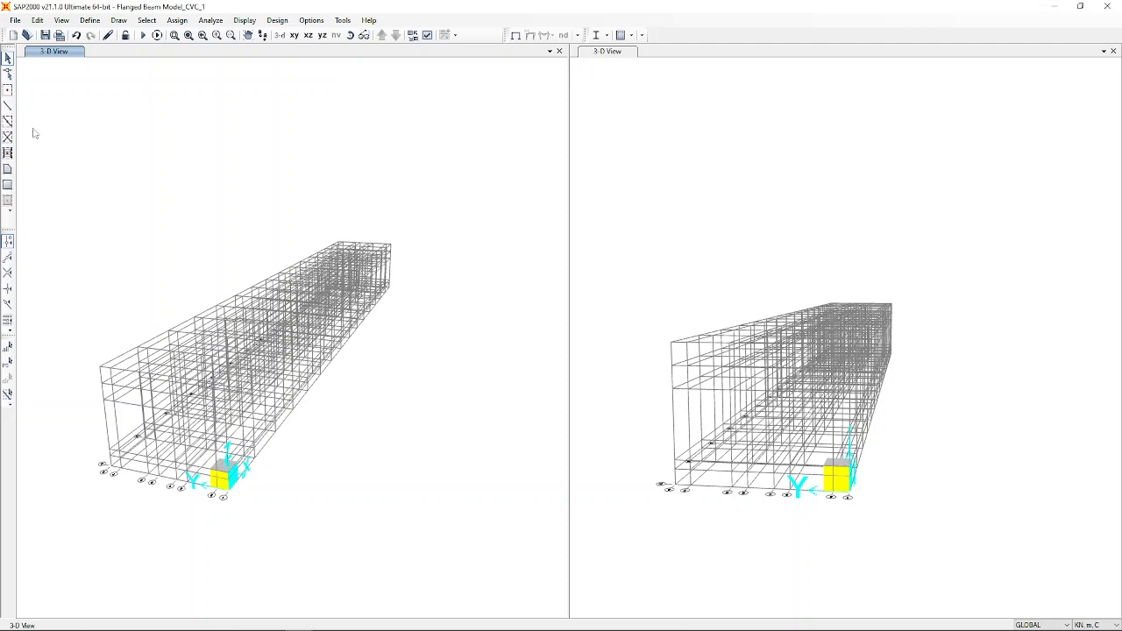
pyautogui.click(104, 21)
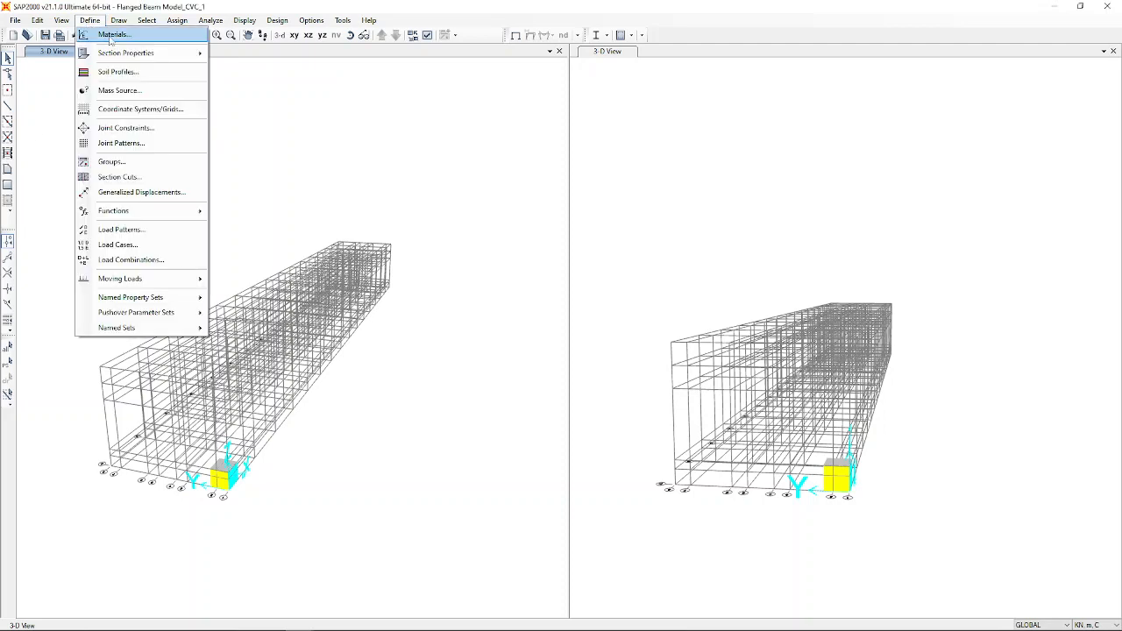
# Start a new Concrete material with the User design standard.
pyautogui.click(111, 36)
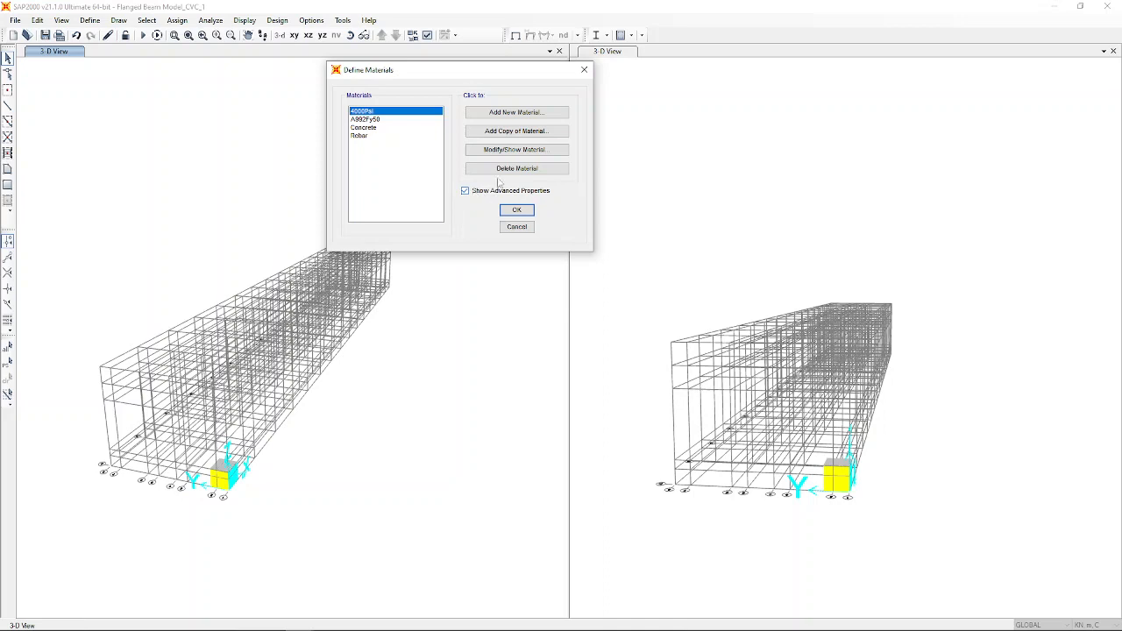
pyautogui.click(516, 112)
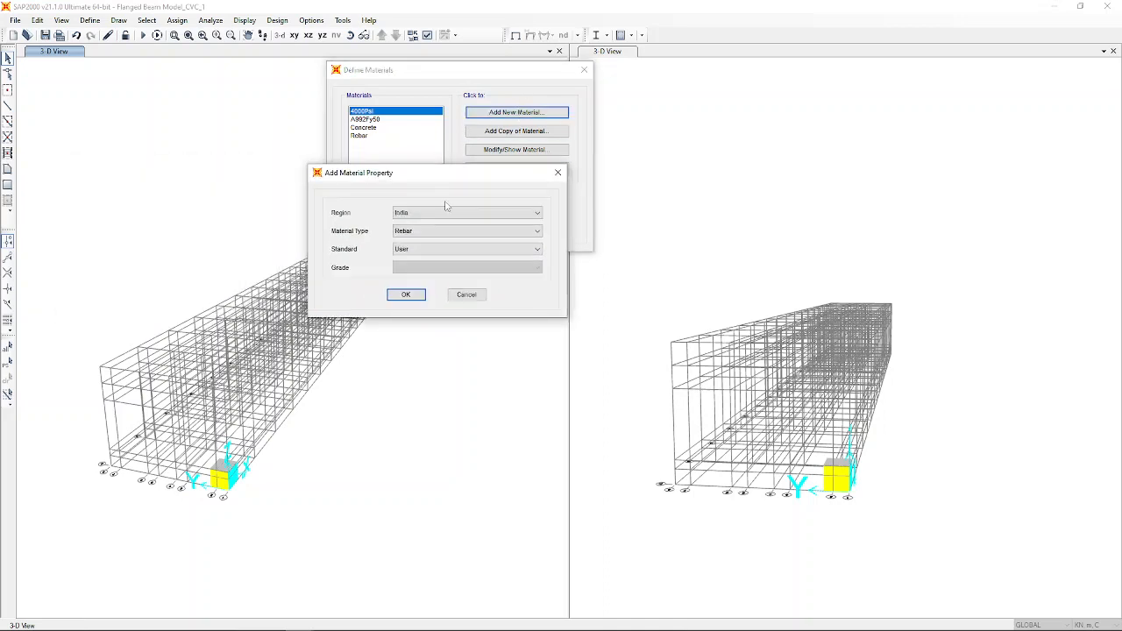
pyautogui.click(413, 231)
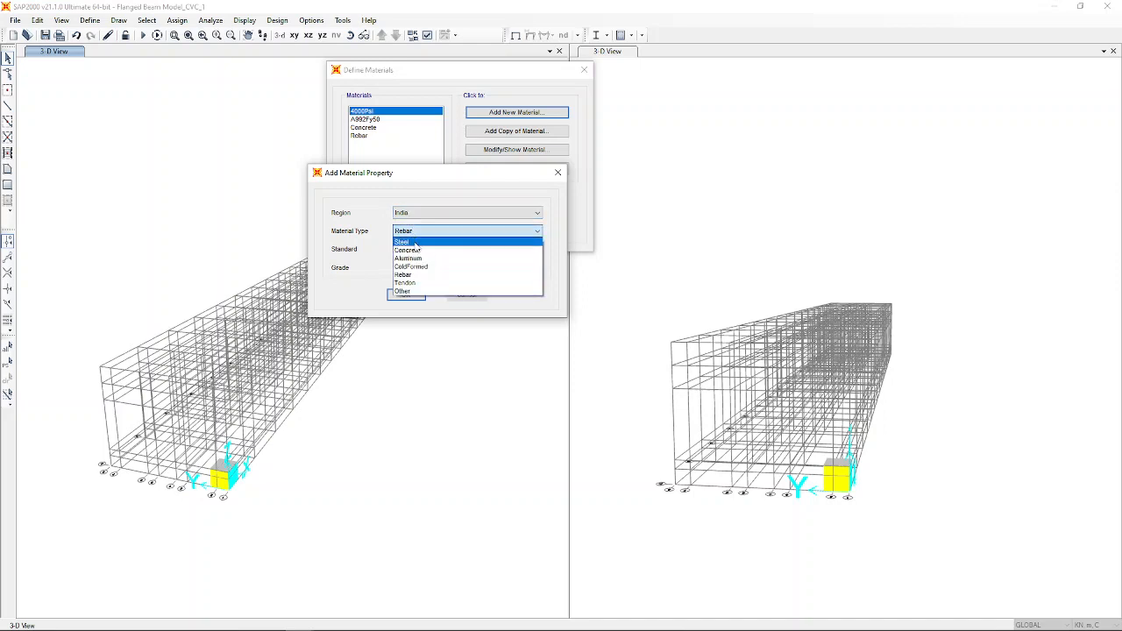
pyautogui.click(411, 250)
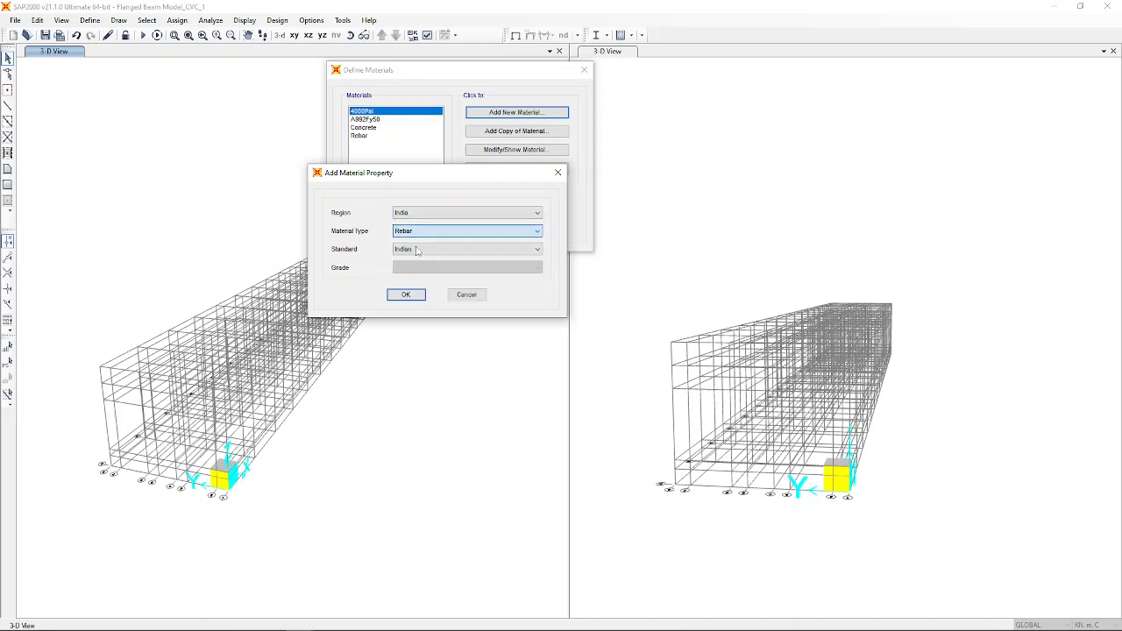
pyautogui.click(417, 250)
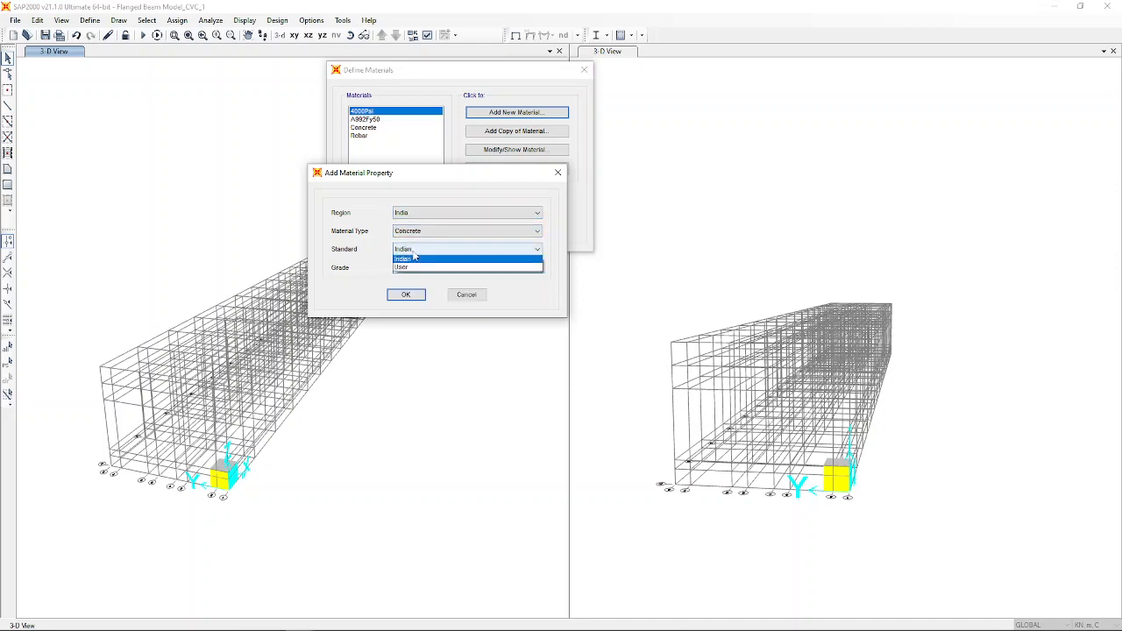
pyautogui.click(408, 269)
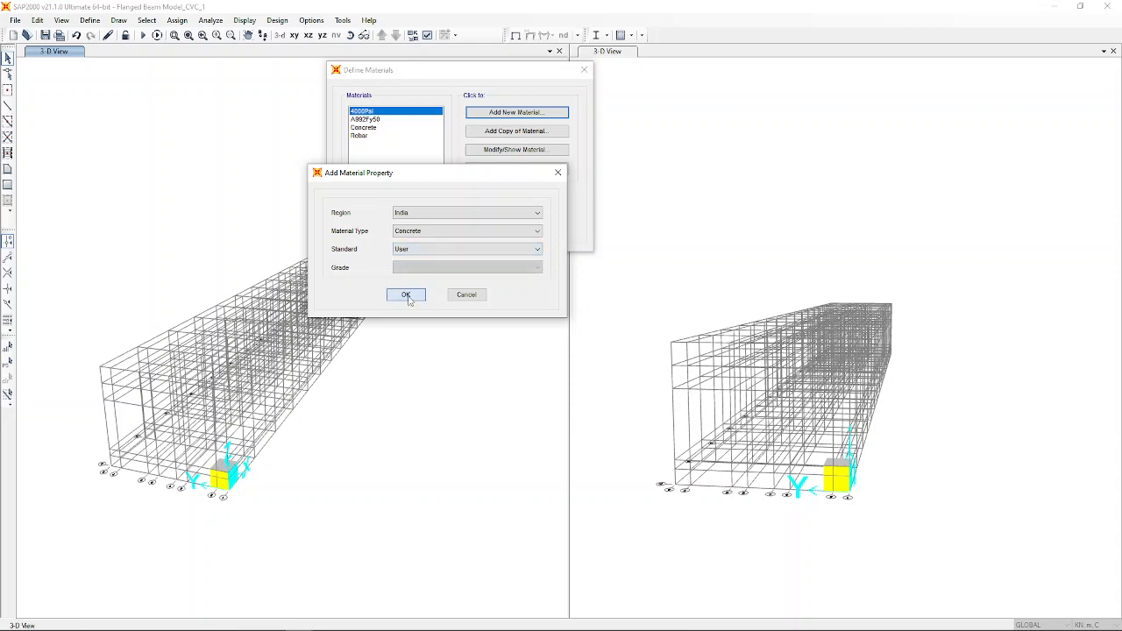
pyautogui.click(406, 295)
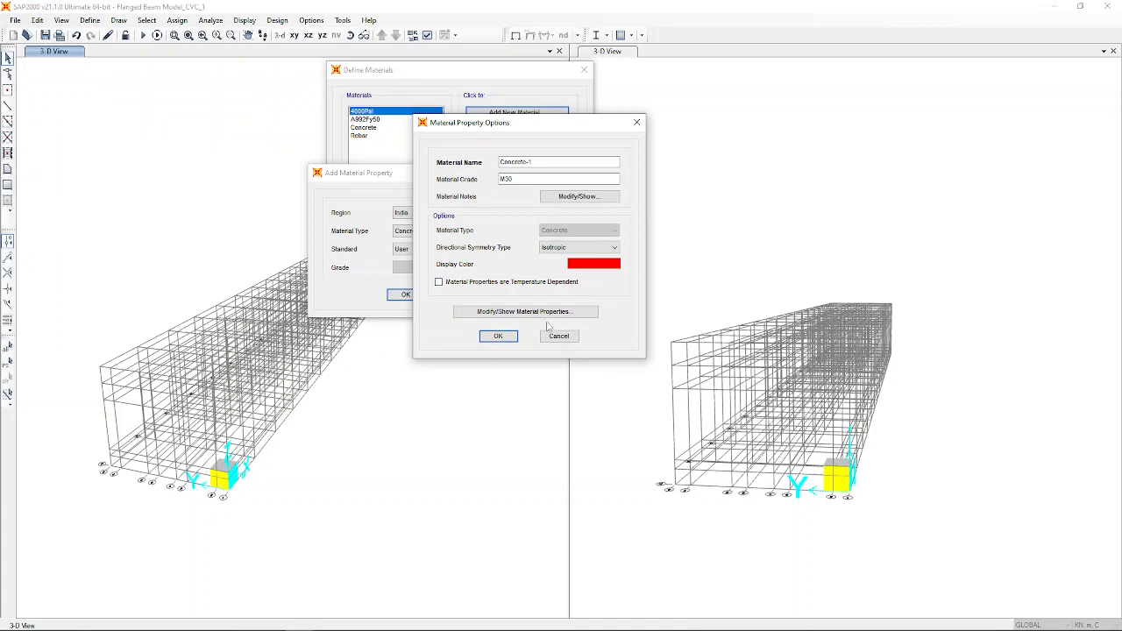
# Set its nonlinear stress-strain curve to User Defined with 15 points.
pyautogui.click(520, 316)
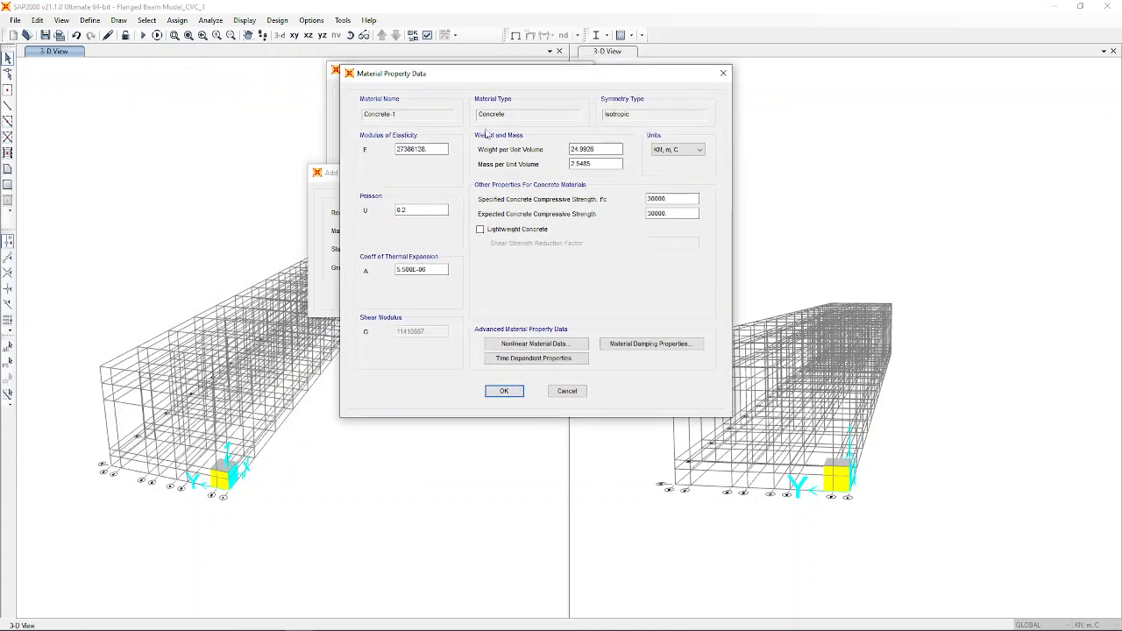
pyautogui.click(524, 344)
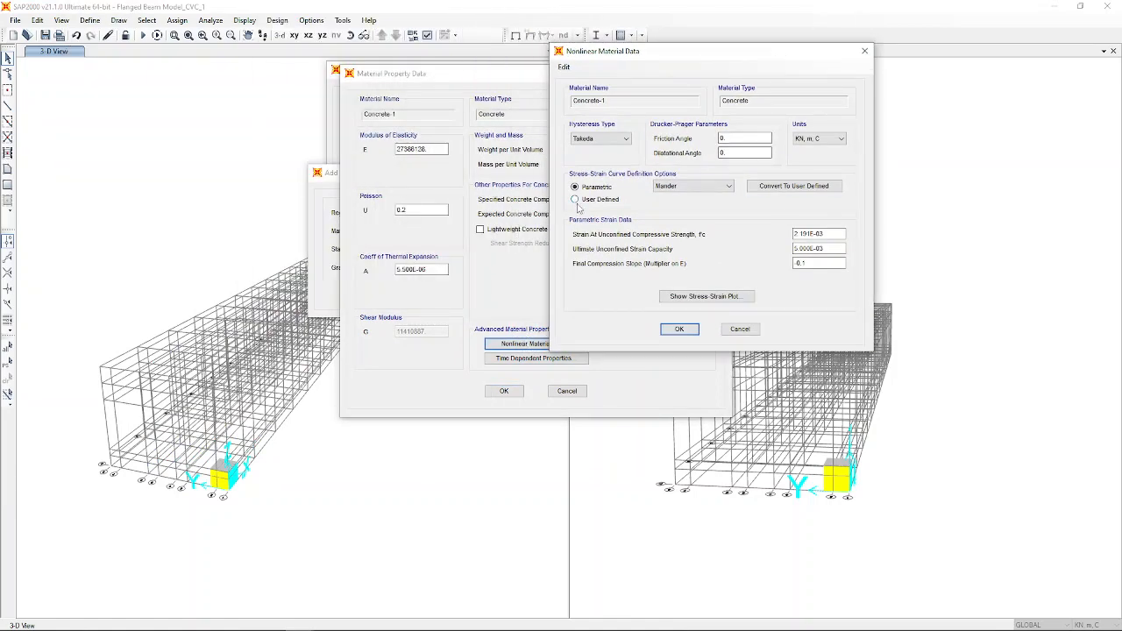
pyautogui.click(575, 200)
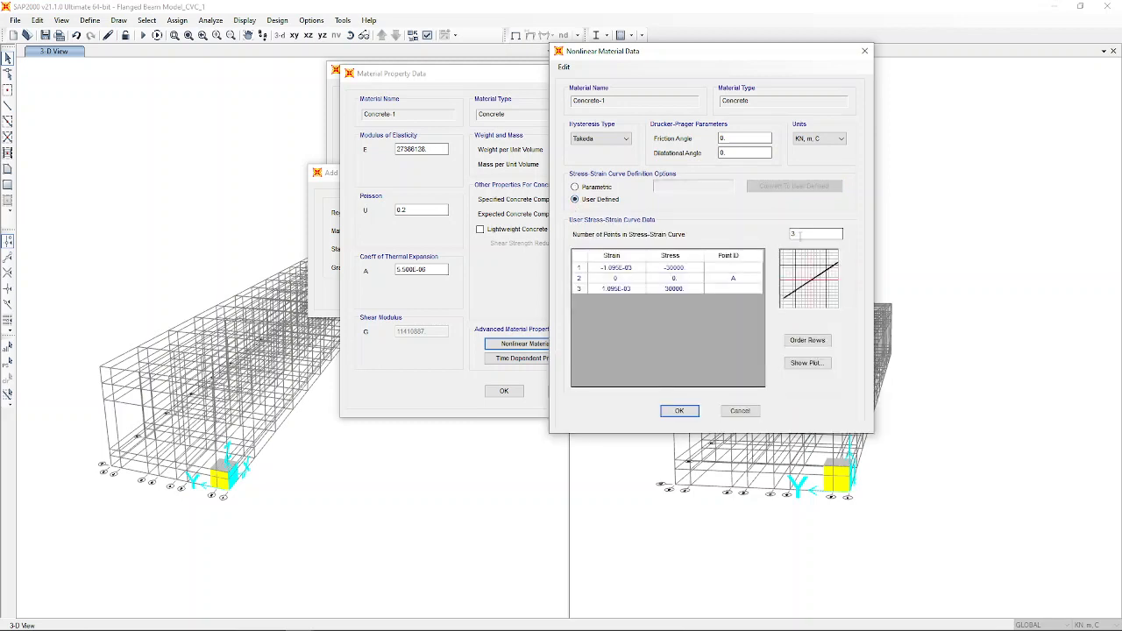
pyautogui.click(804, 235)
pyautogui.click(671, 279)
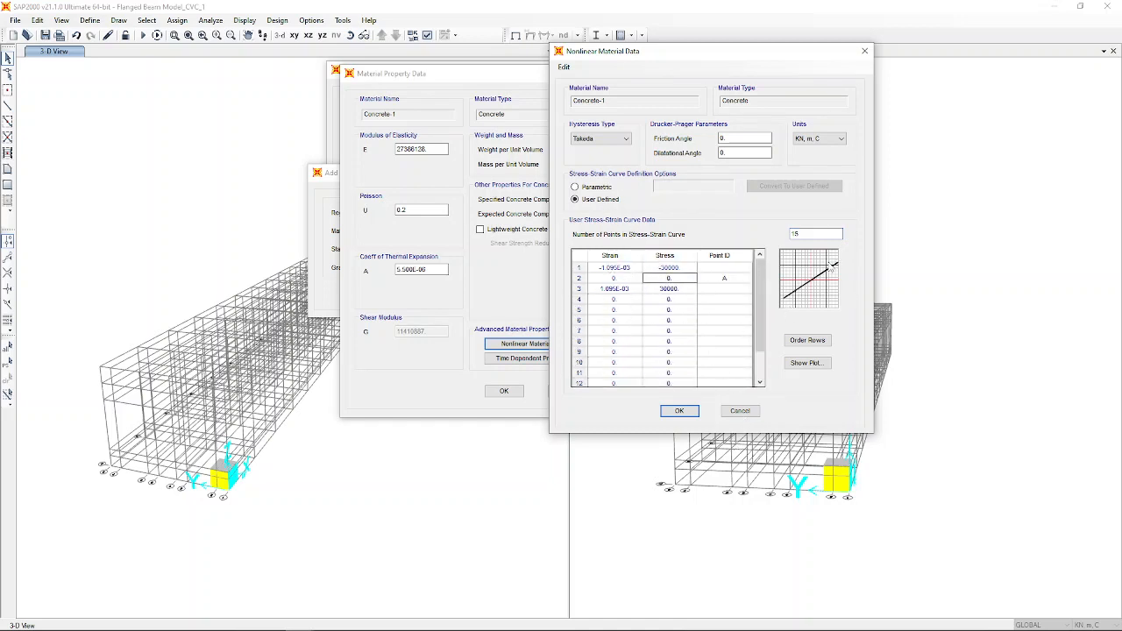
# Cancel the trial Concrete-1 material and select the existing Concrete material.
pyautogui.click(740, 410)
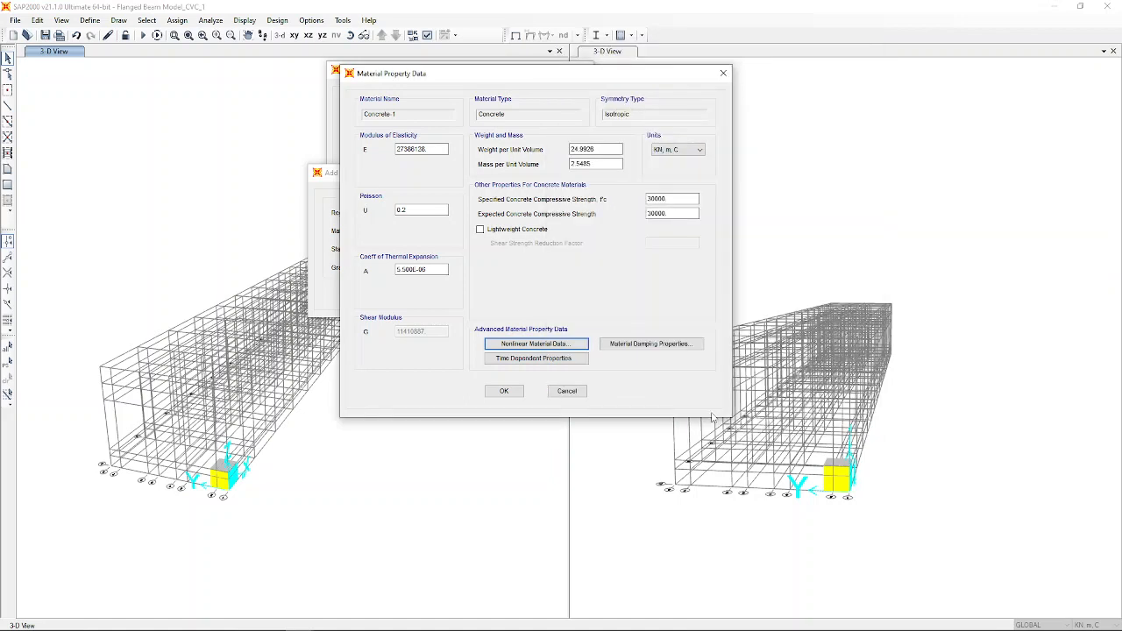
pyautogui.click(567, 391)
pyautogui.click(552, 341)
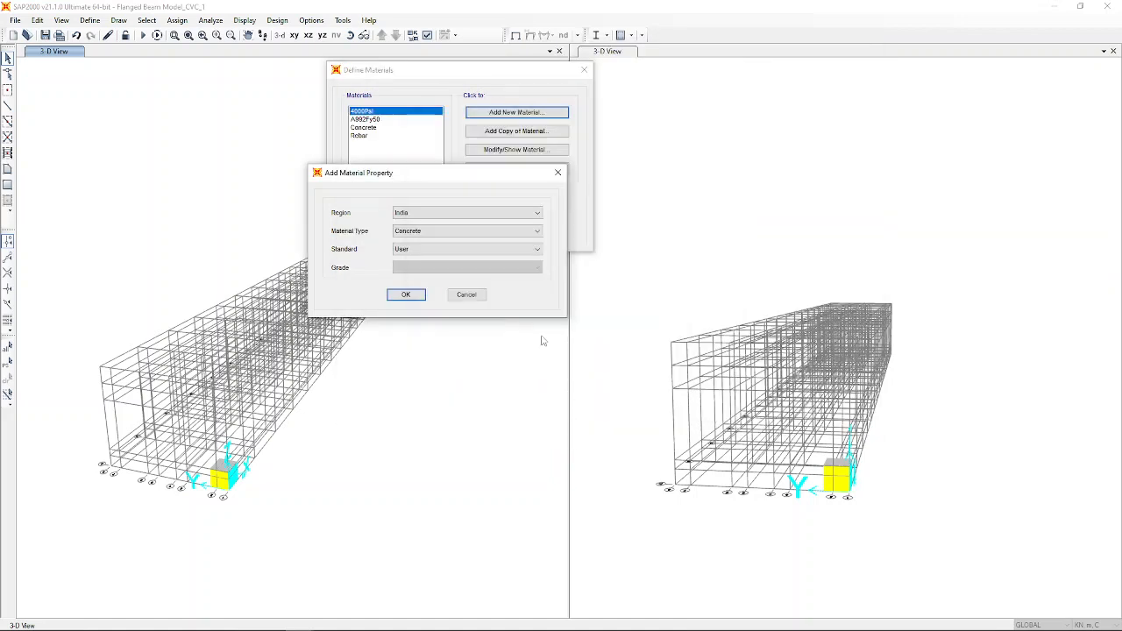
pyautogui.click(466, 294)
pyautogui.click(368, 128)
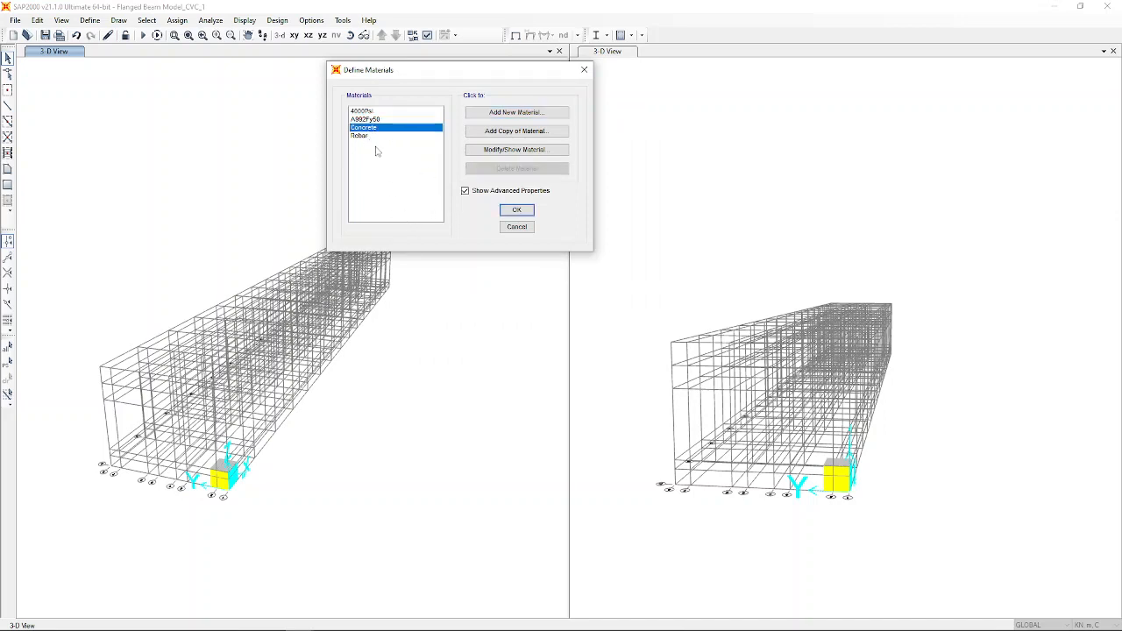
# Inspect the Concrete material's nonlinear stress-strain data and close it unchanged.
pyautogui.click(501, 157)
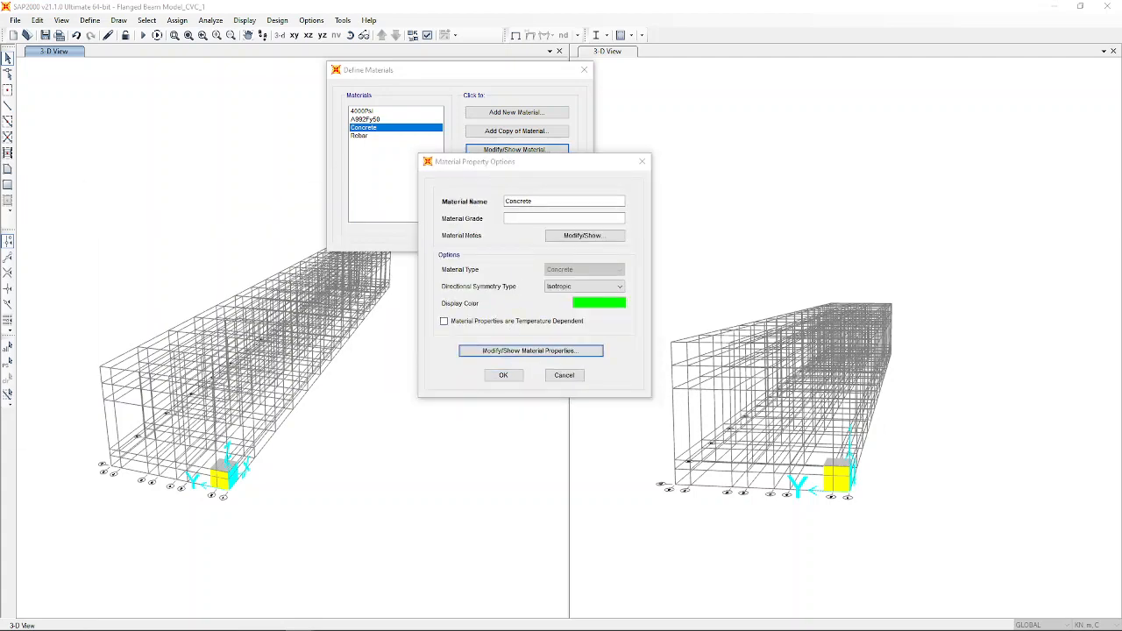
pyautogui.moveTo(527, 113); pyautogui.dragTo(726, 84)
pyautogui.click(625, 355)
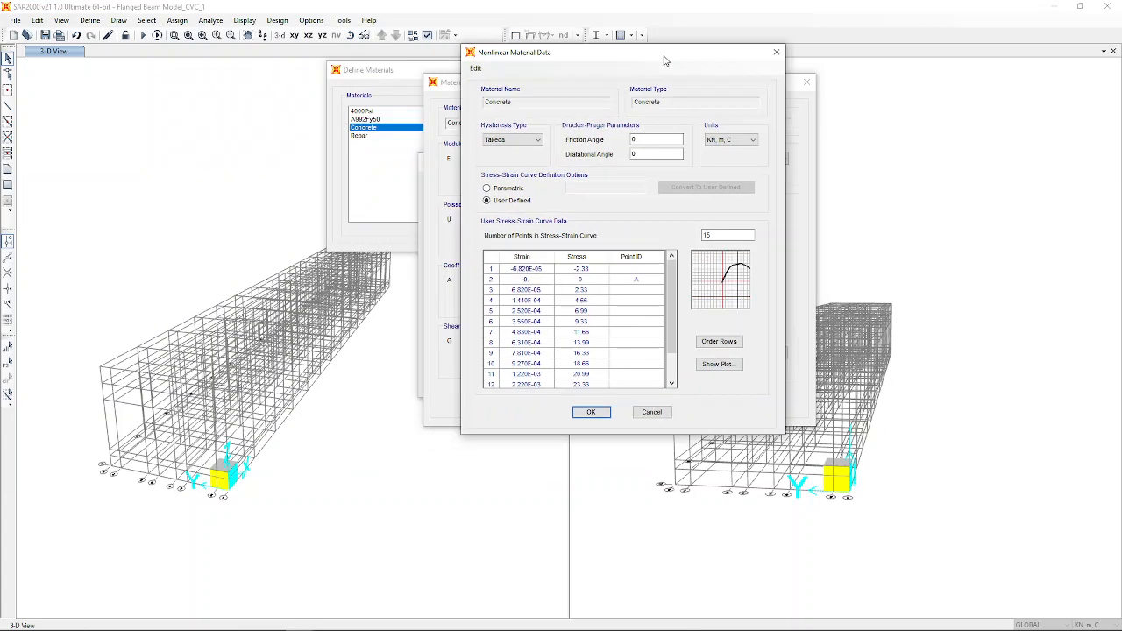
pyautogui.moveTo(664, 51); pyautogui.dragTo(716, 43)
pyautogui.moveTo(725, 319)
pyautogui.mouseDown()
pyautogui.moveTo(714, 397)
pyautogui.moveTo(708, 261)
pyautogui.moveTo(727, 317)
pyautogui.mouseUp()
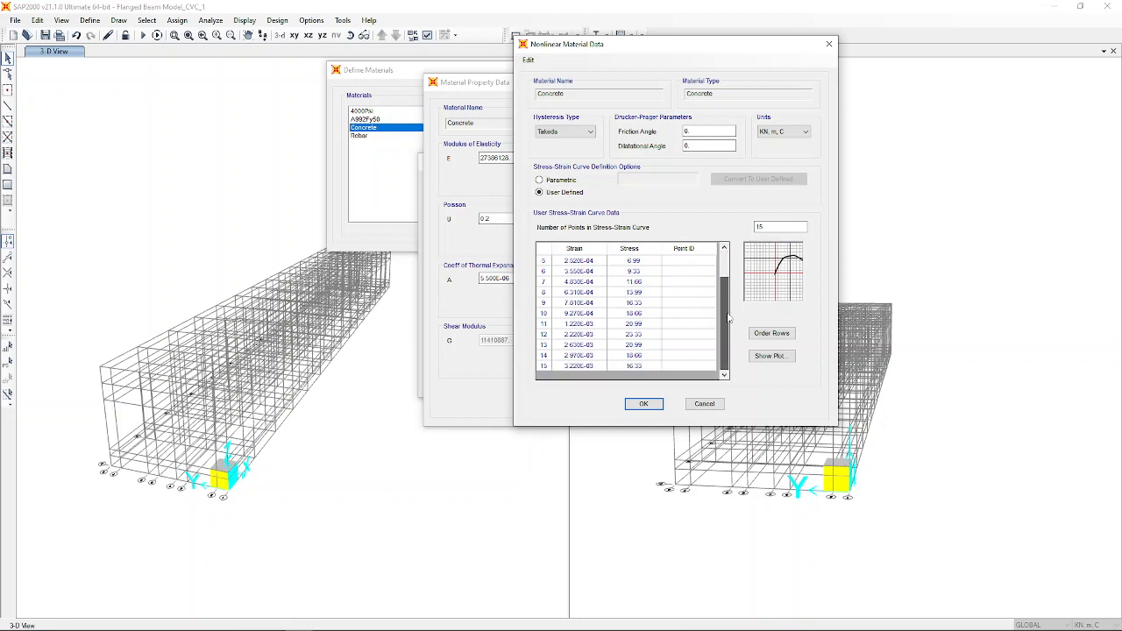
pyautogui.click(714, 404)
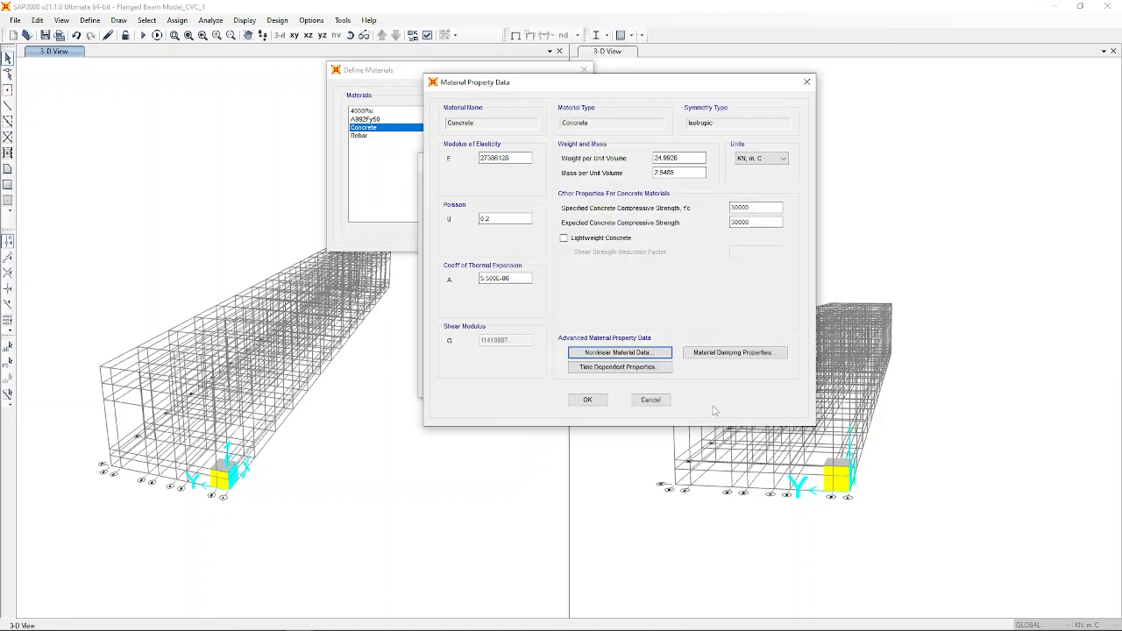
pyautogui.click(647, 402)
pyautogui.click(564, 376)
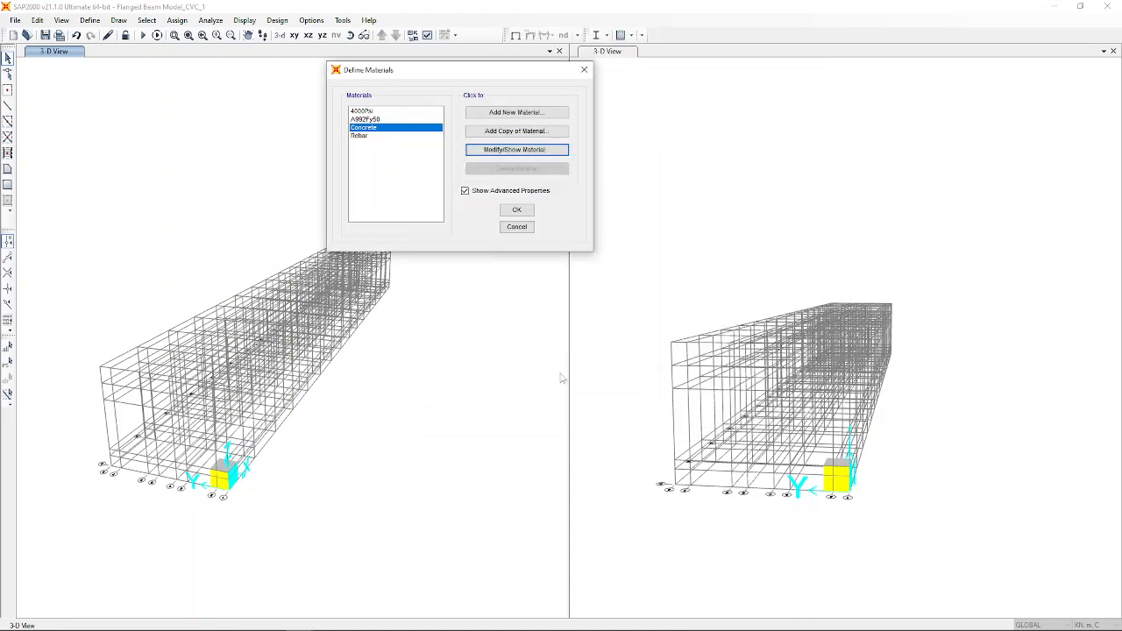
# Confirm Rebar's 8-point user-defined kinematic stress-strain curve and close all material dialogs.
pyautogui.click(358, 136)
pyautogui.click(529, 151)
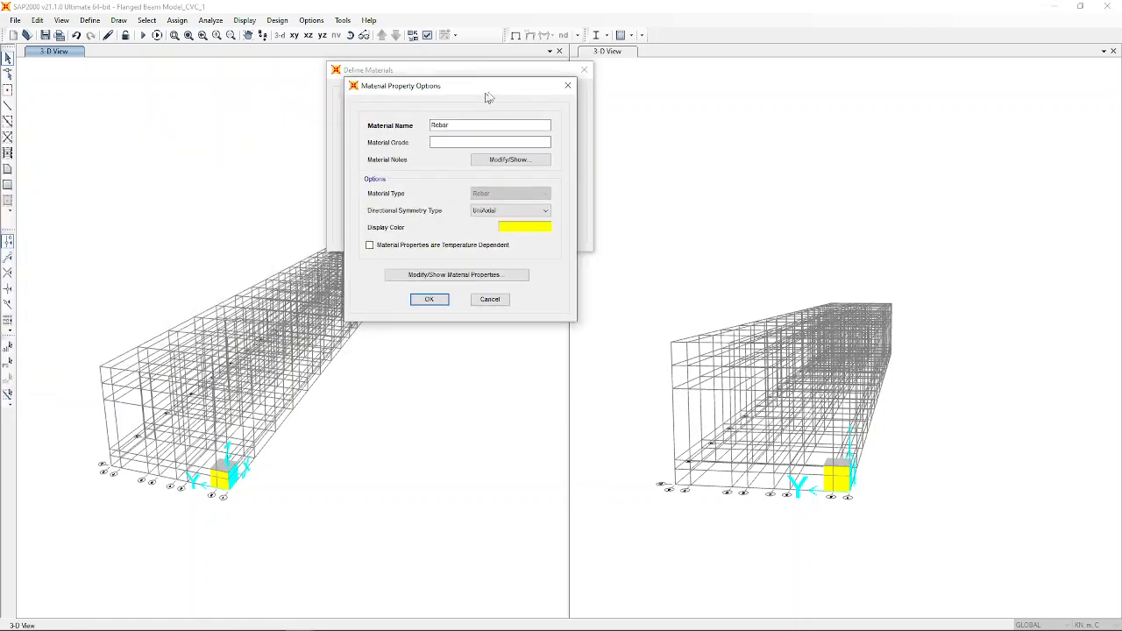
pyautogui.click(441, 274)
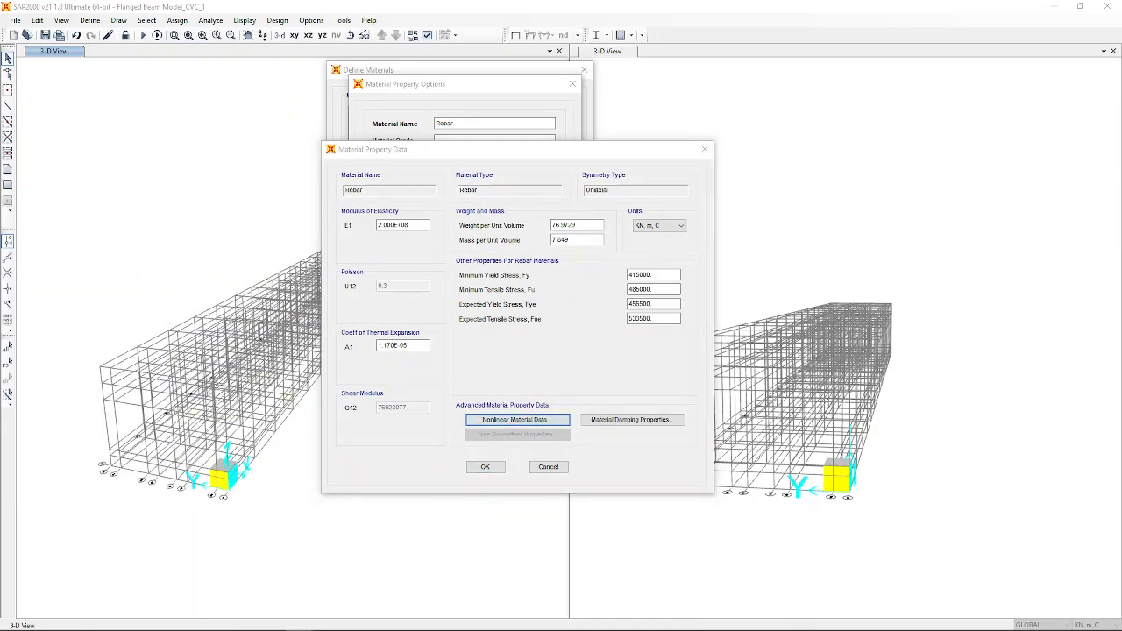
pyautogui.click(517, 419)
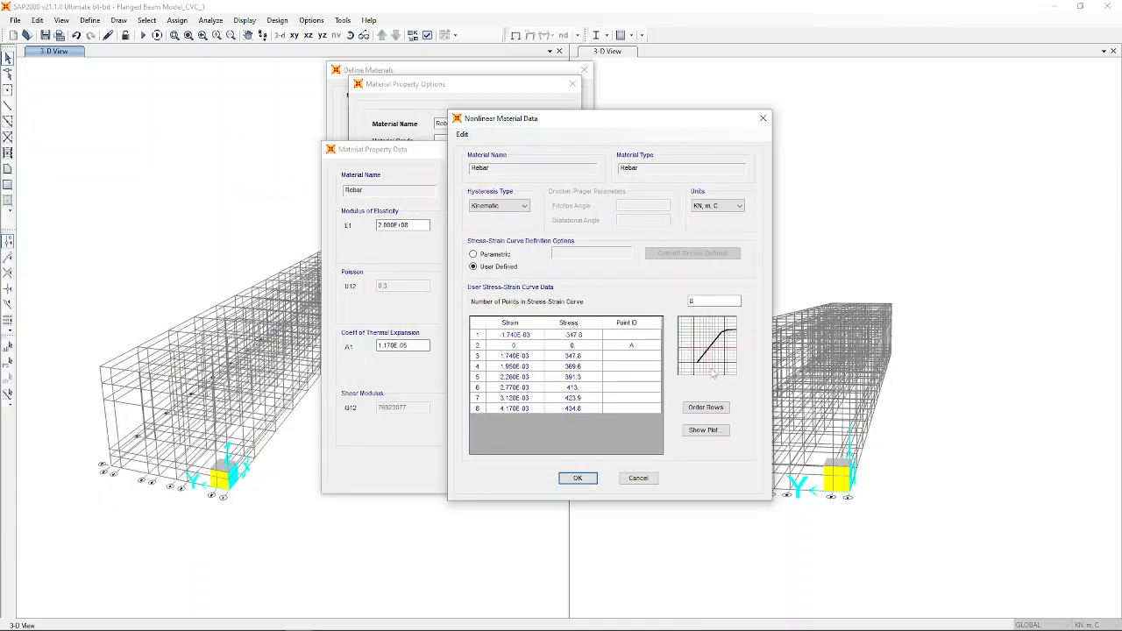
pyautogui.click(578, 478)
pyautogui.click(486, 470)
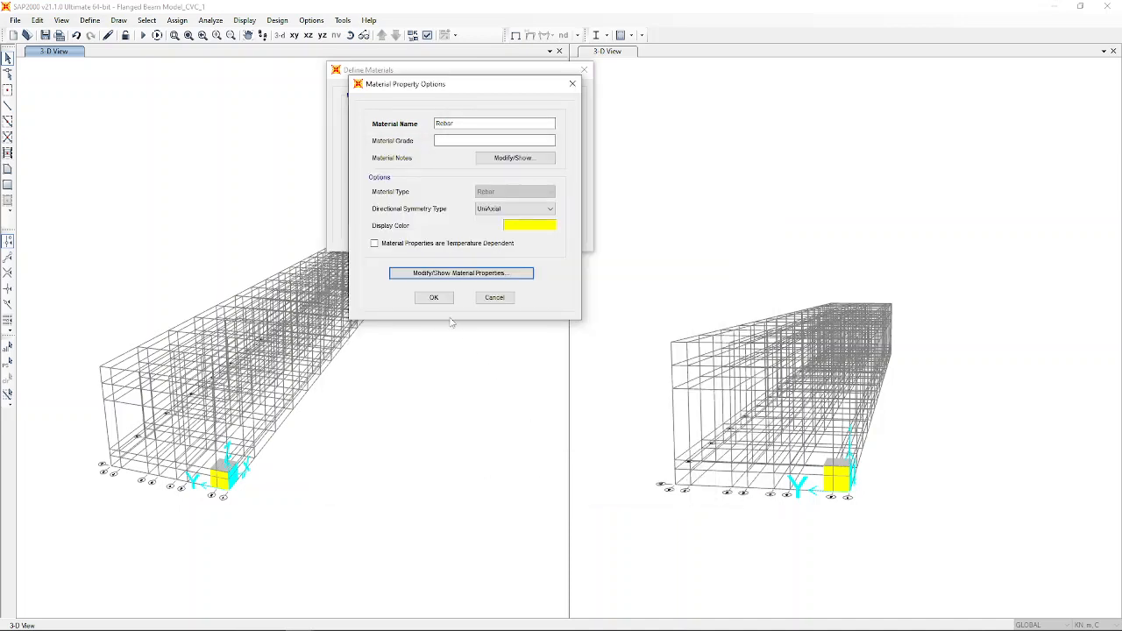
pyautogui.click(446, 299)
pyautogui.click(518, 210)
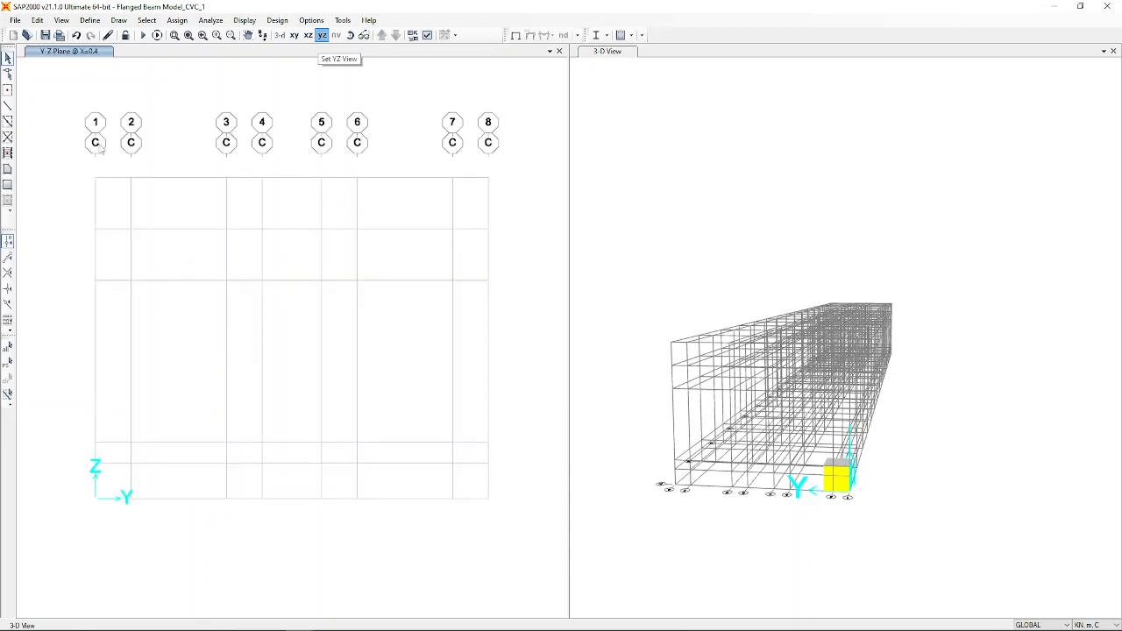
# Show the Y-Z plane at X=0.4 in the left view.
pyautogui.click(109, 203)
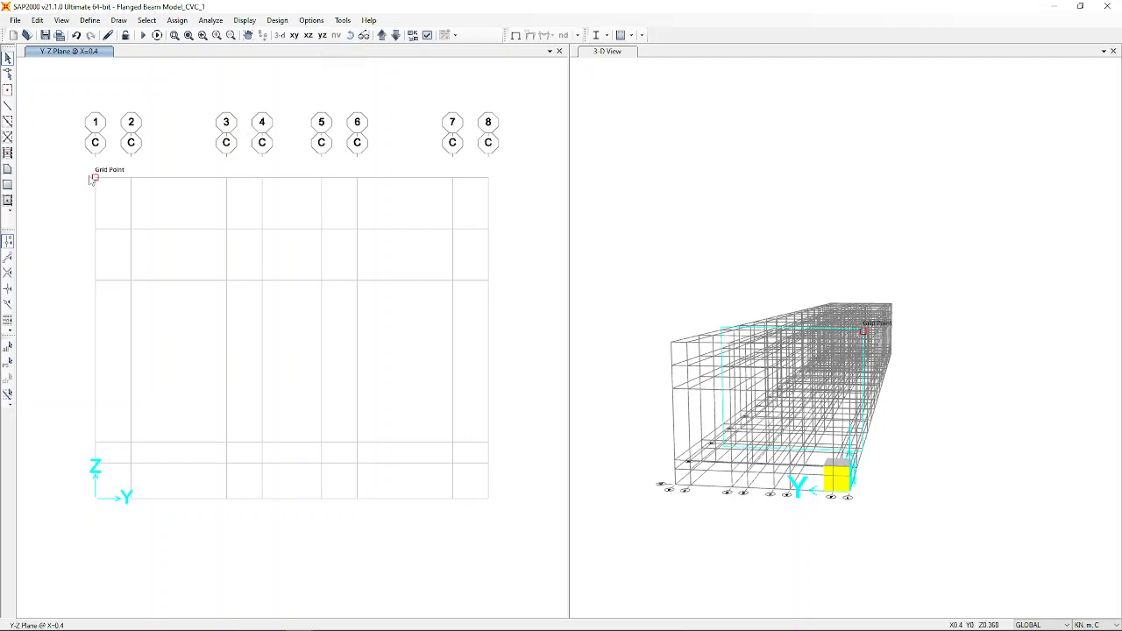
pyautogui.moveTo(81, 166); pyautogui.dragTo(522, 303)
pyautogui.moveTo(88, 158); pyautogui.dragTo(517, 298)
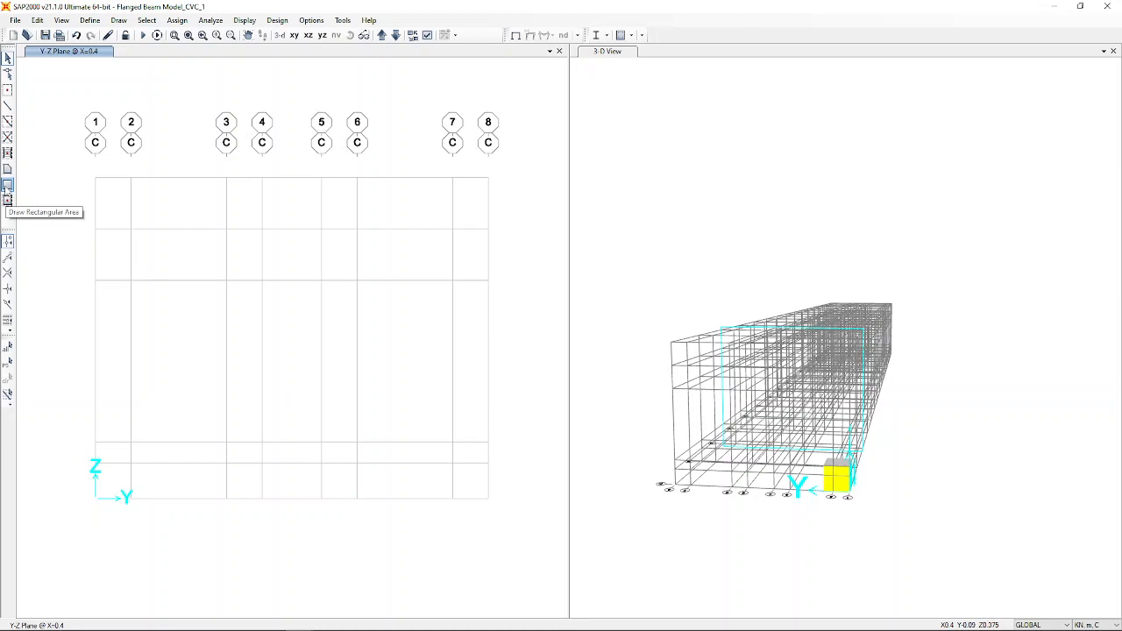
# Draw the rectangular flange area across the top from grid line 1 to 8.
pyautogui.click(7, 186)
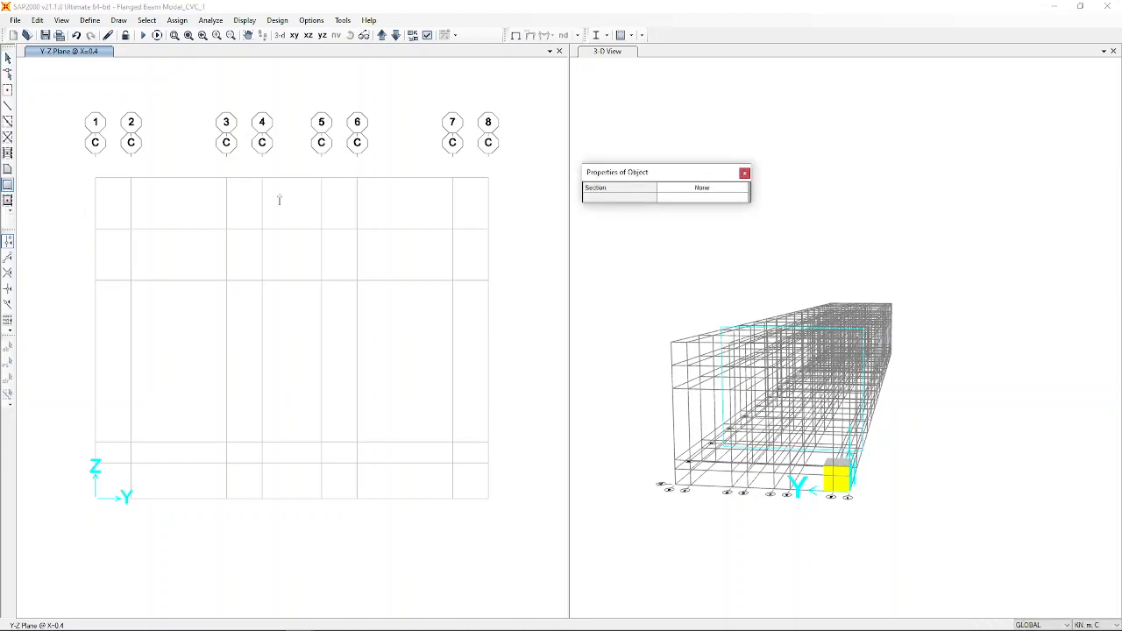
pyautogui.click(95, 177)
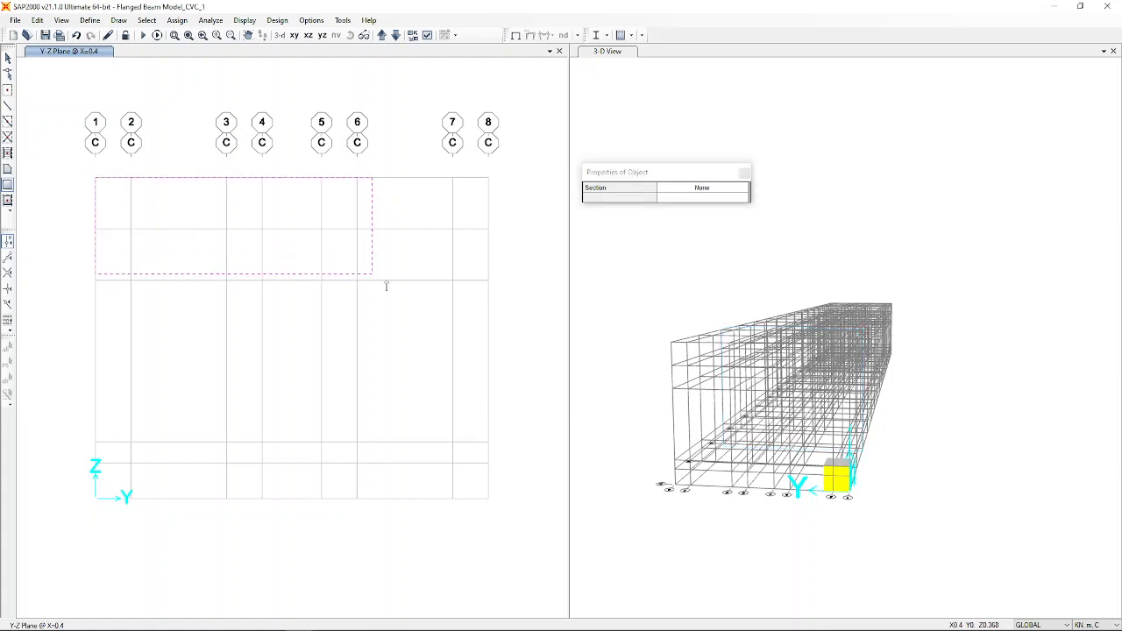
pyautogui.click(488, 281)
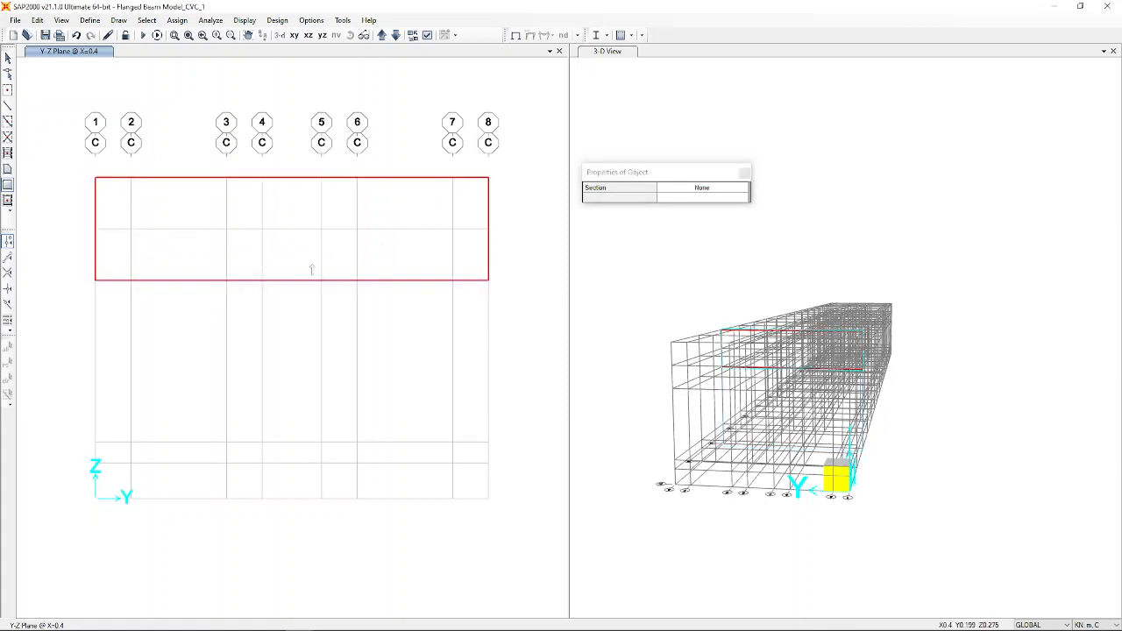
pyautogui.press('Escape')
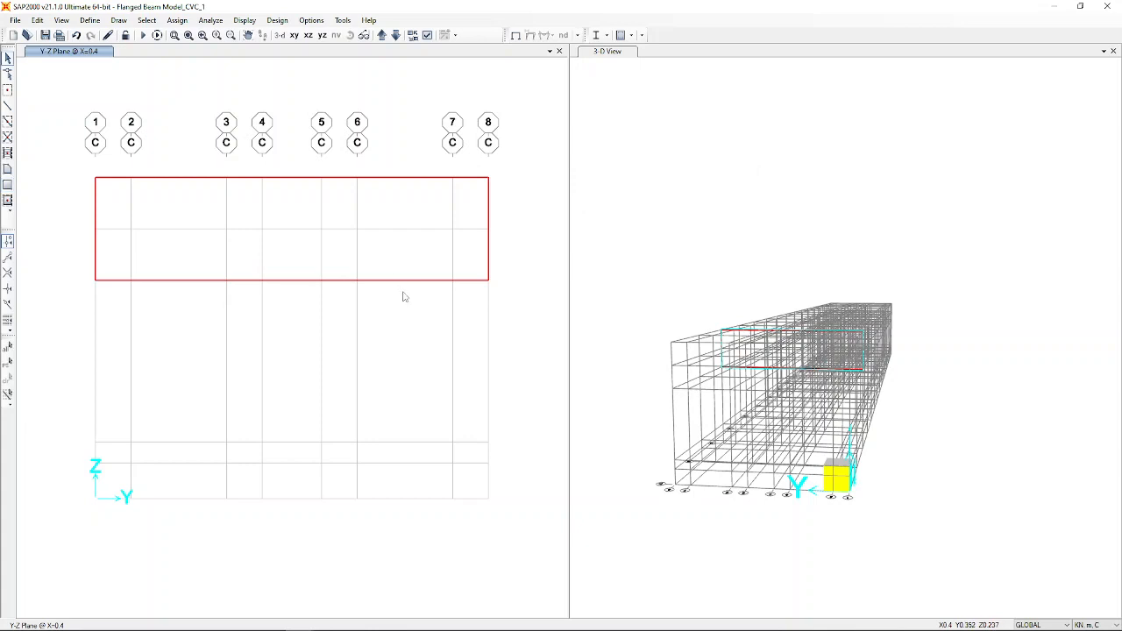
pyautogui.hotkey('ctrl', 'a')
pyautogui.hotkey('ctrl', 'q')
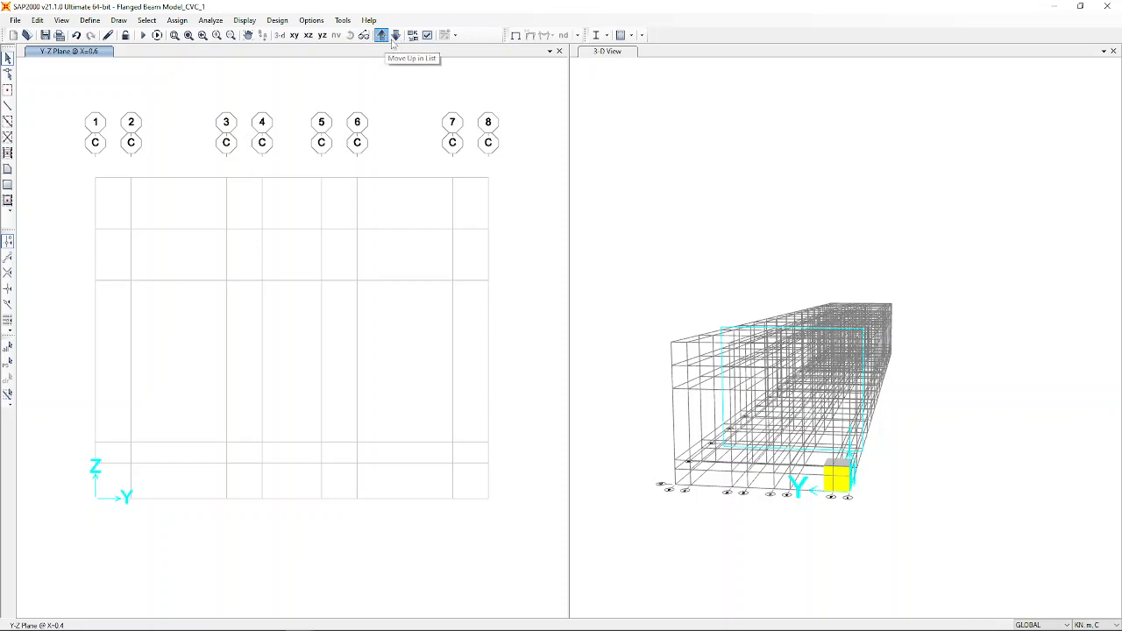
# Step through the Y-Z planes, ending at the far-end plane P (X=2.8).
pyautogui.click(396, 36)
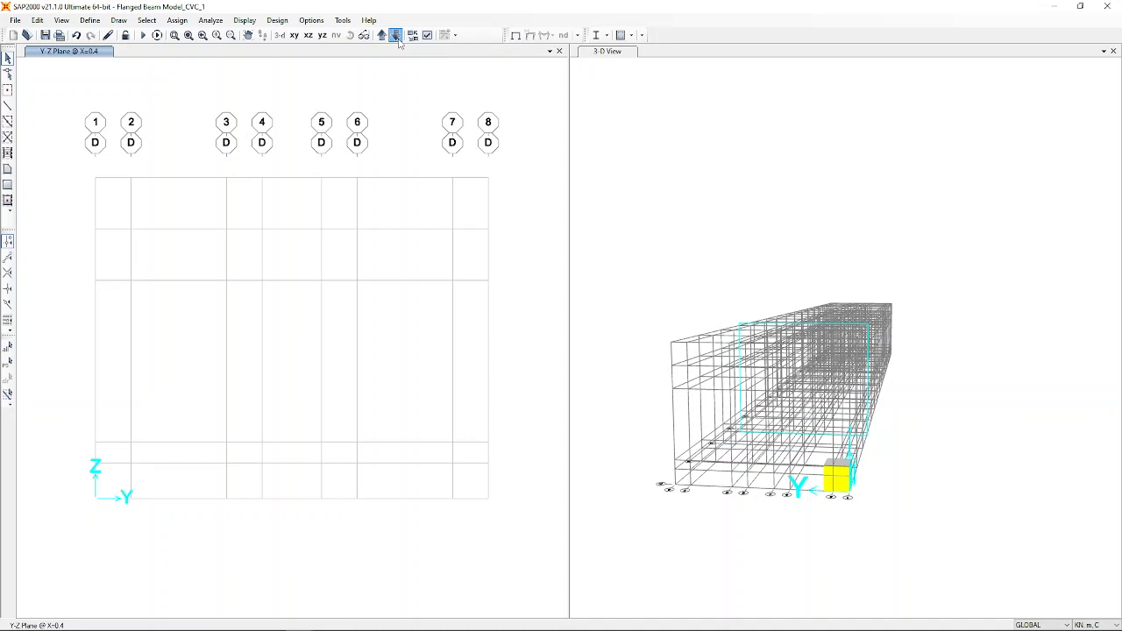
pyautogui.click(396, 36)
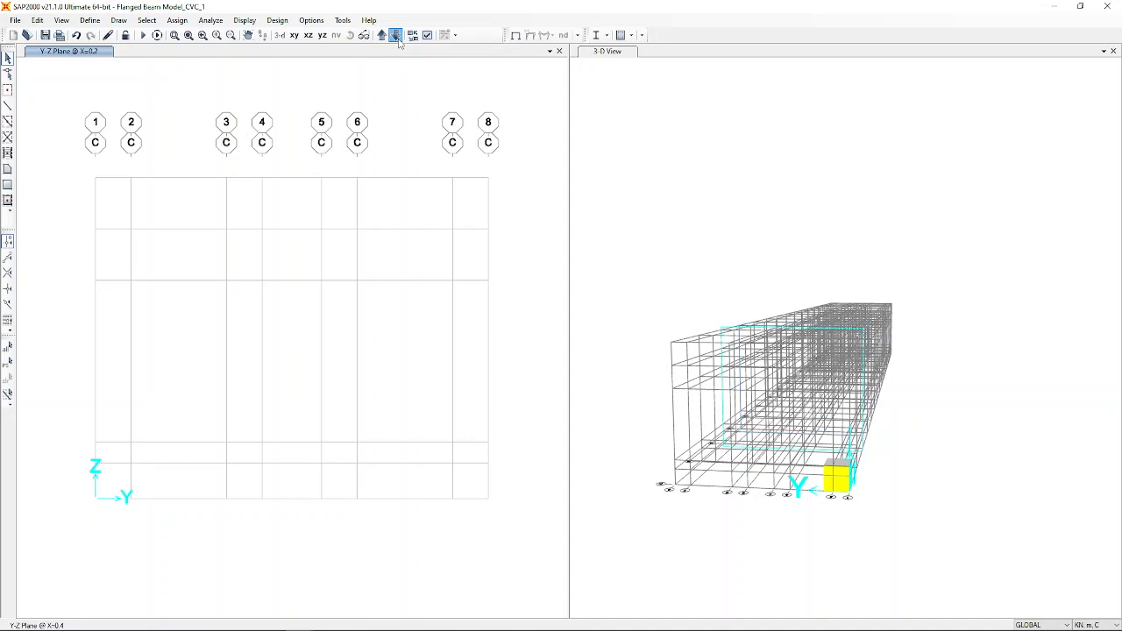
pyautogui.click(396, 36)
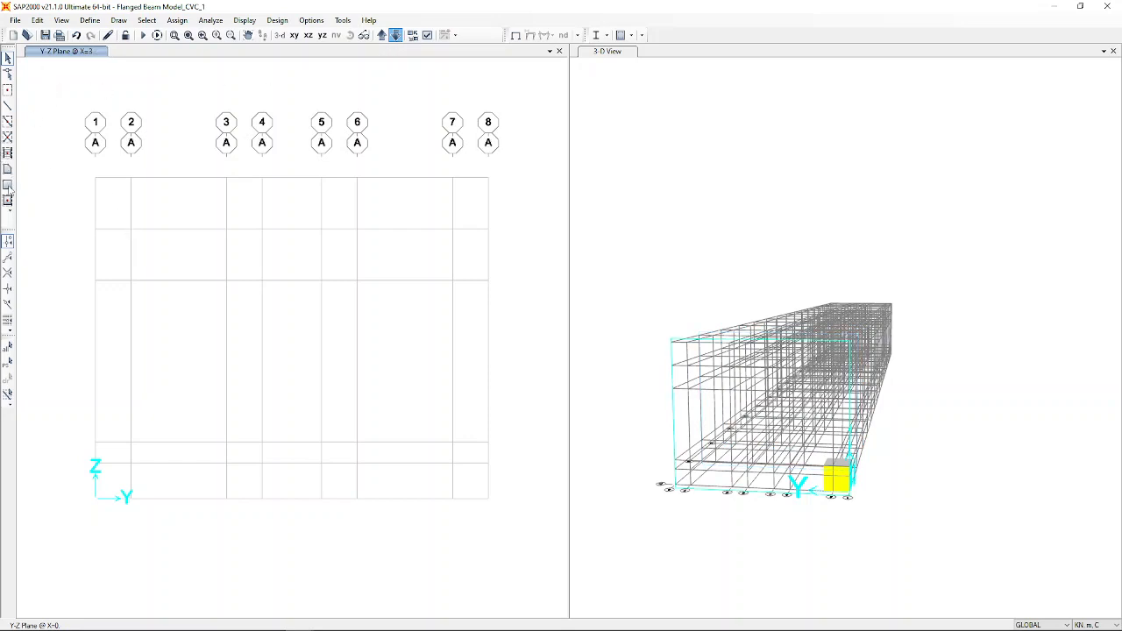
pyautogui.click(397, 36)
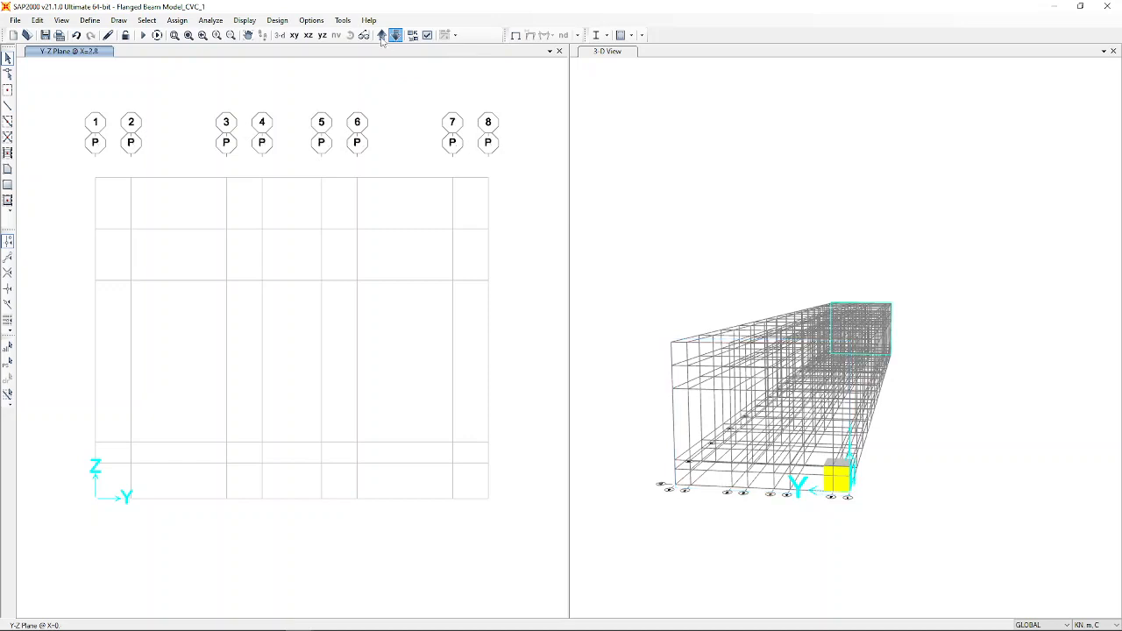
pyautogui.click(382, 36)
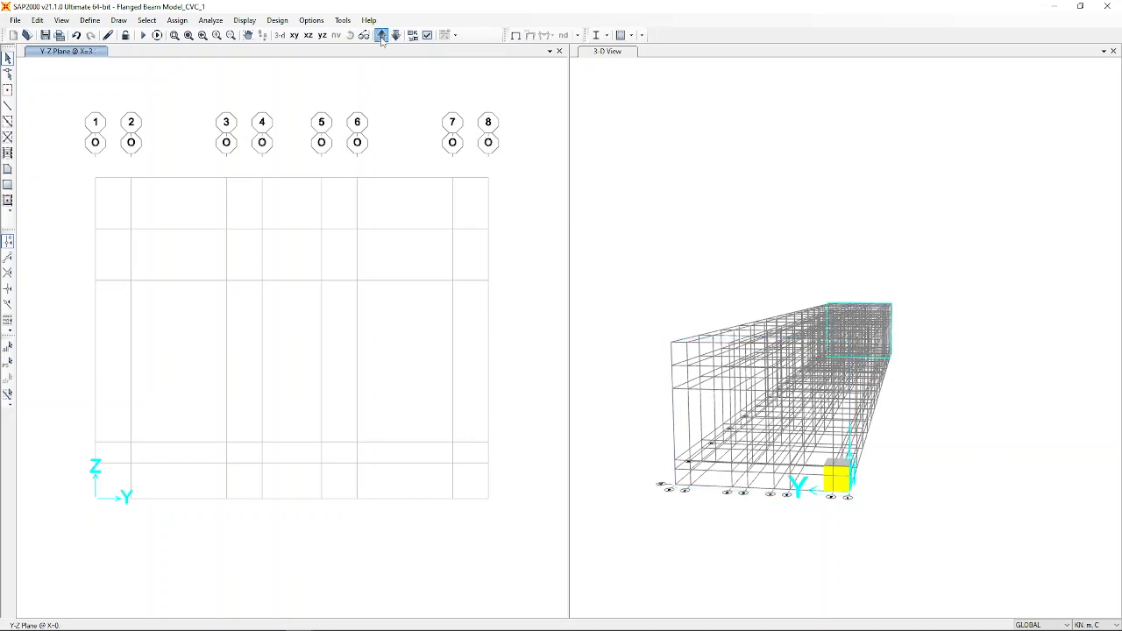
pyautogui.click(381, 36)
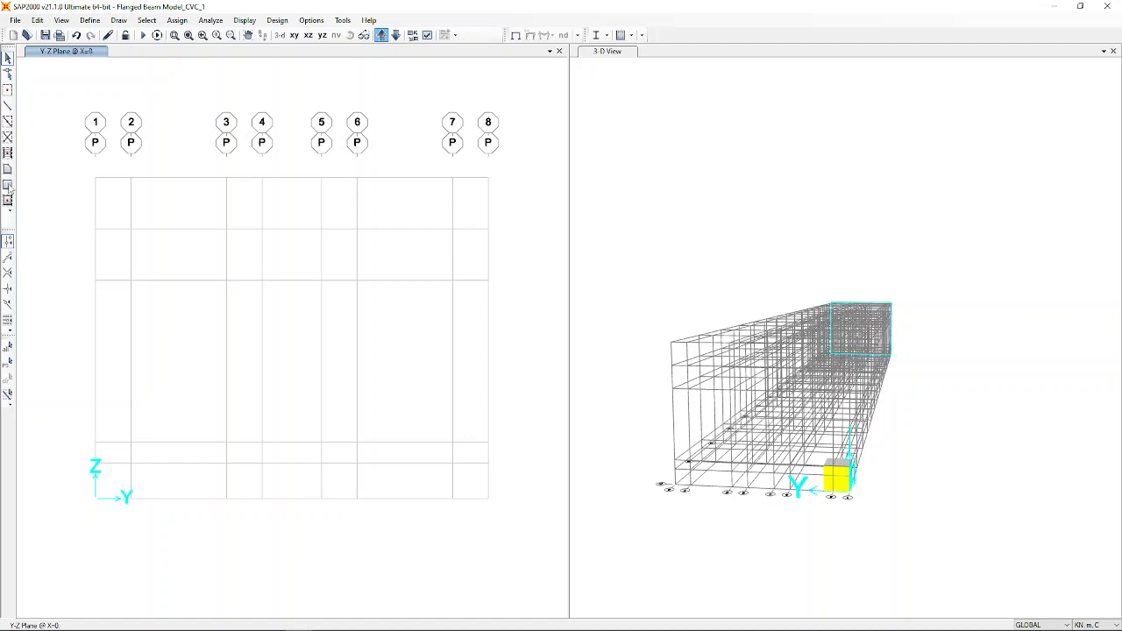
# Draw the flange and web rectangles forming the T-section at X=0, then window-select both.
pyautogui.click(8, 185)
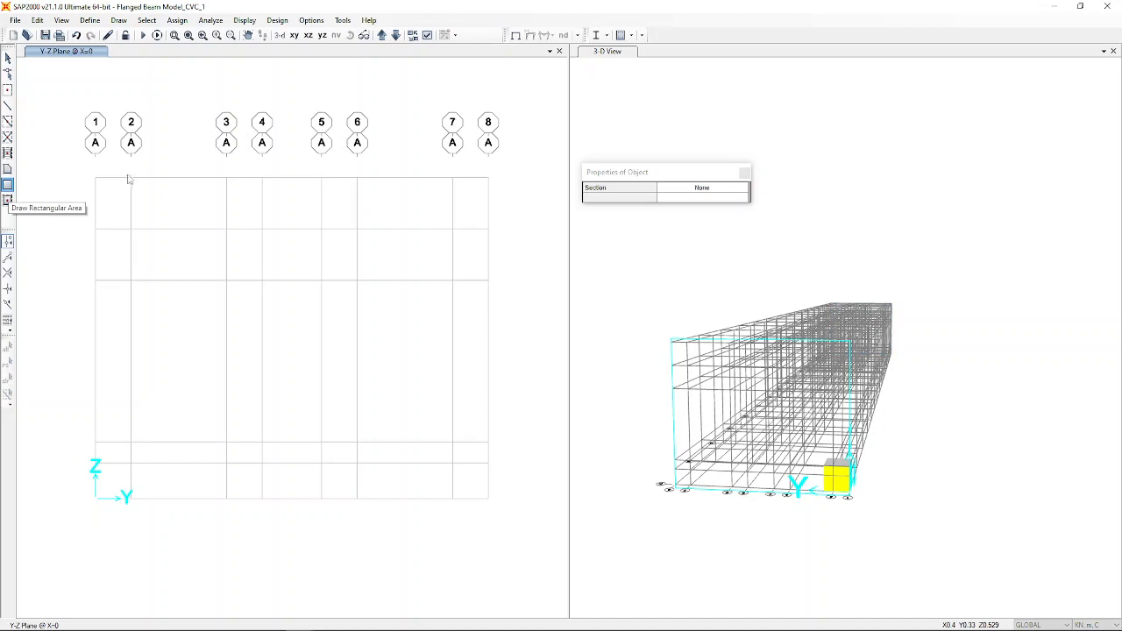
pyautogui.click(94, 178)
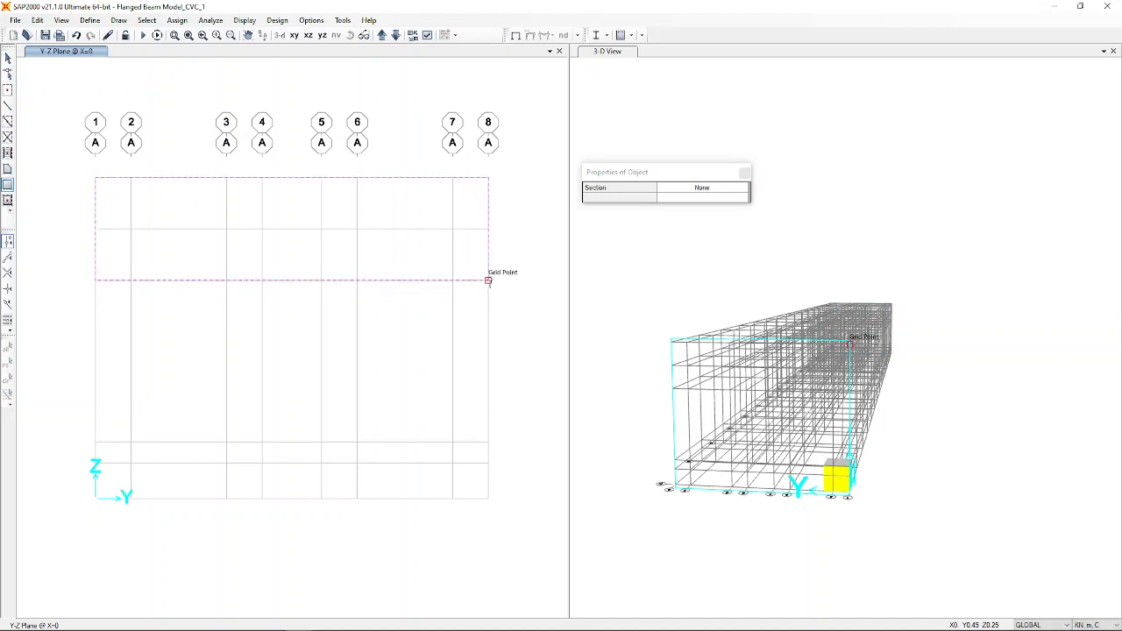
pyautogui.click(489, 280)
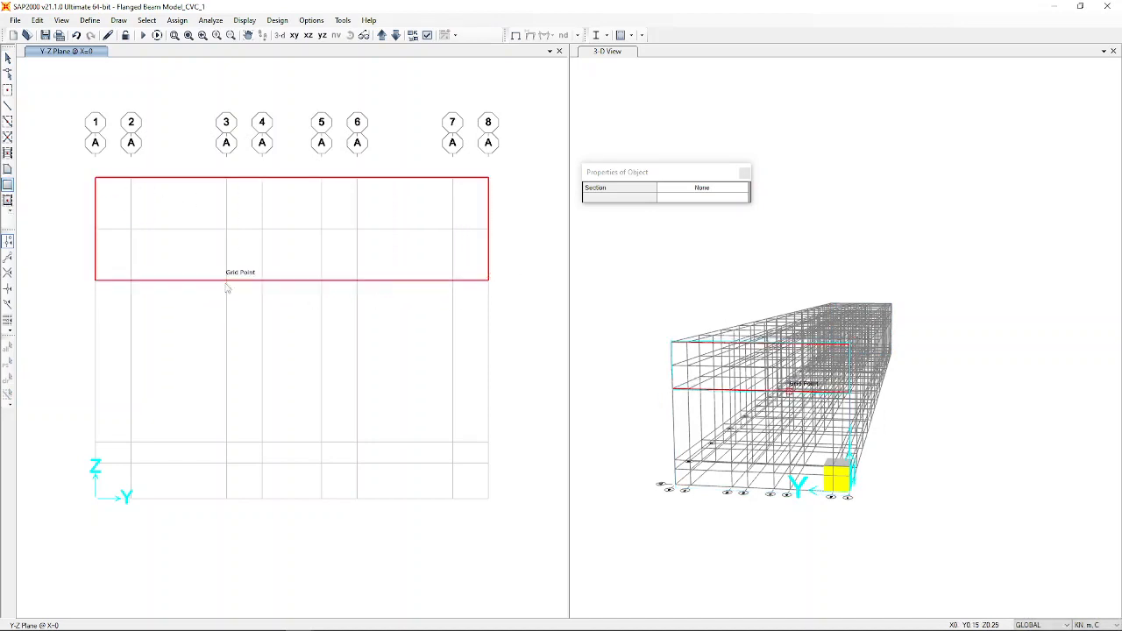
pyautogui.click(226, 283)
pyautogui.click(357, 499)
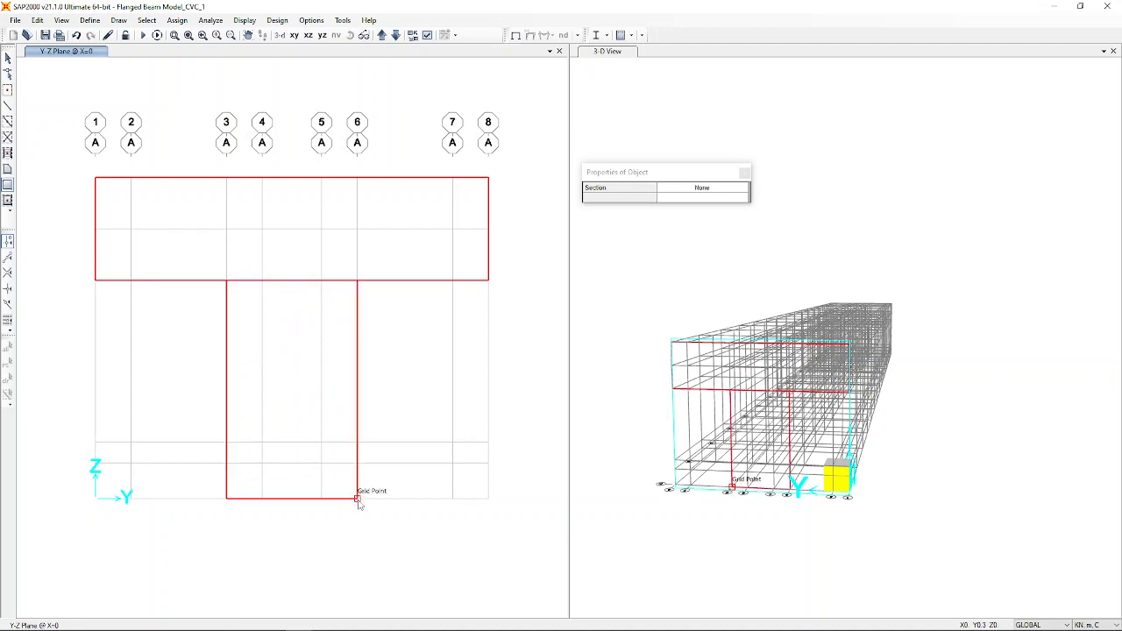
pyautogui.click(744, 172)
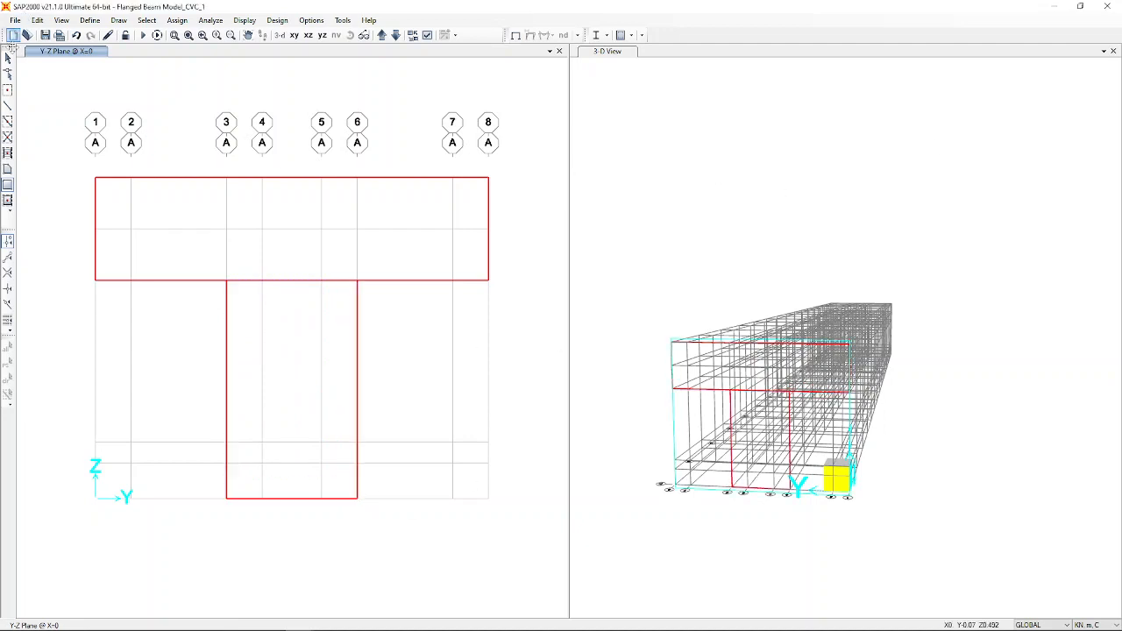
pyautogui.click(8, 57)
pyautogui.moveTo(85, 157); pyautogui.dragTo(540, 605)
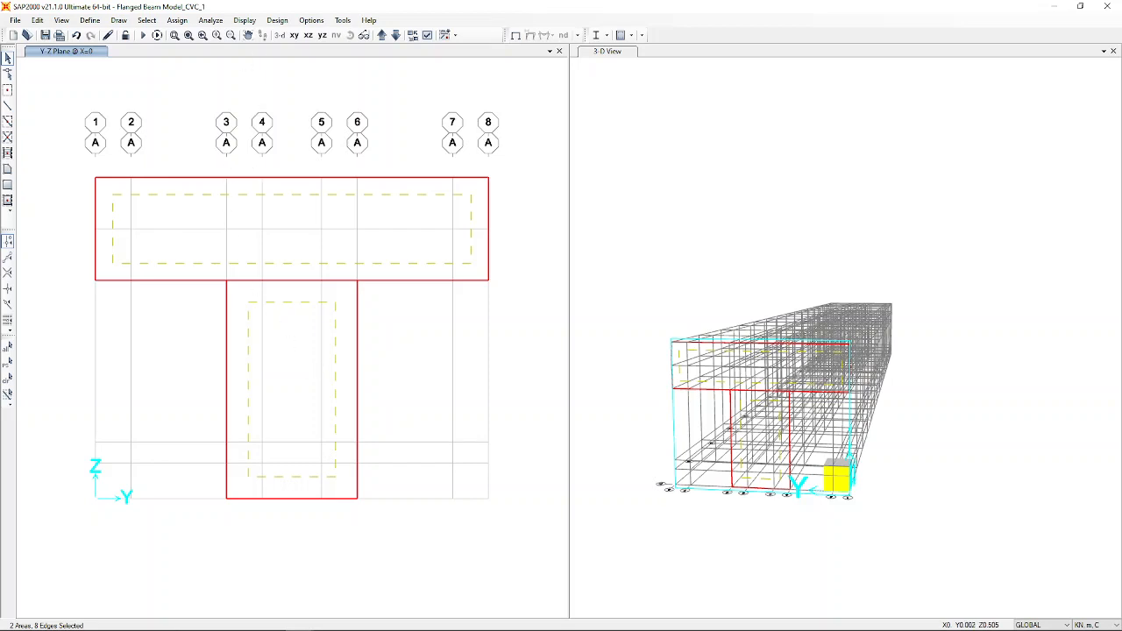
# Divide the flange and web areas at visible grid-line intersections into 23 areas, then select them.
pyautogui.click(38, 20)
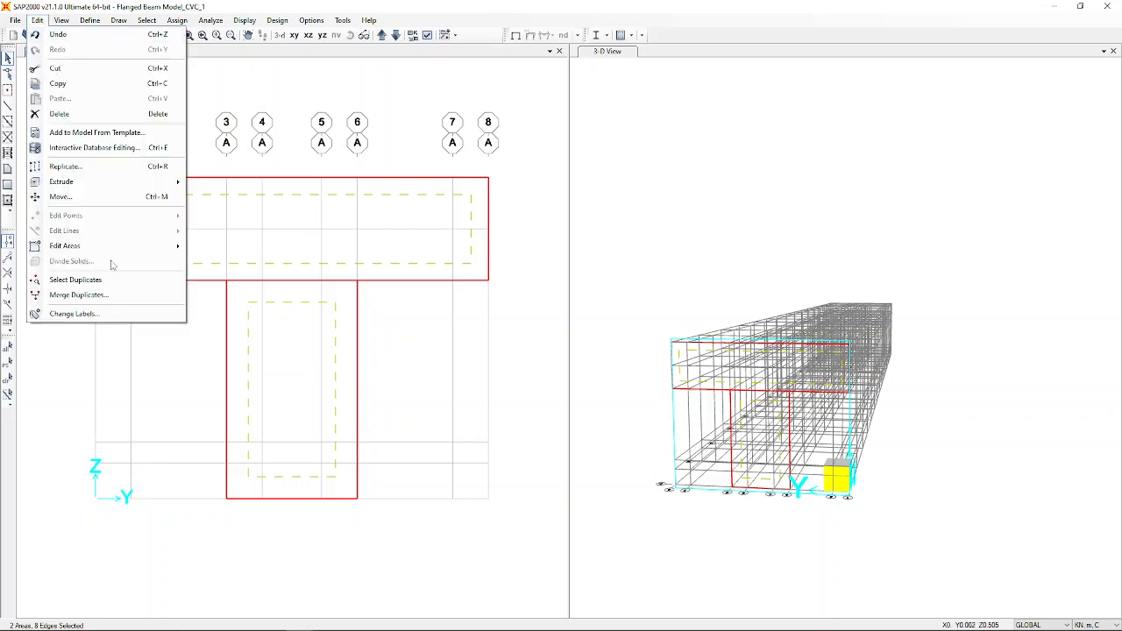
pyautogui.moveTo(97, 246)
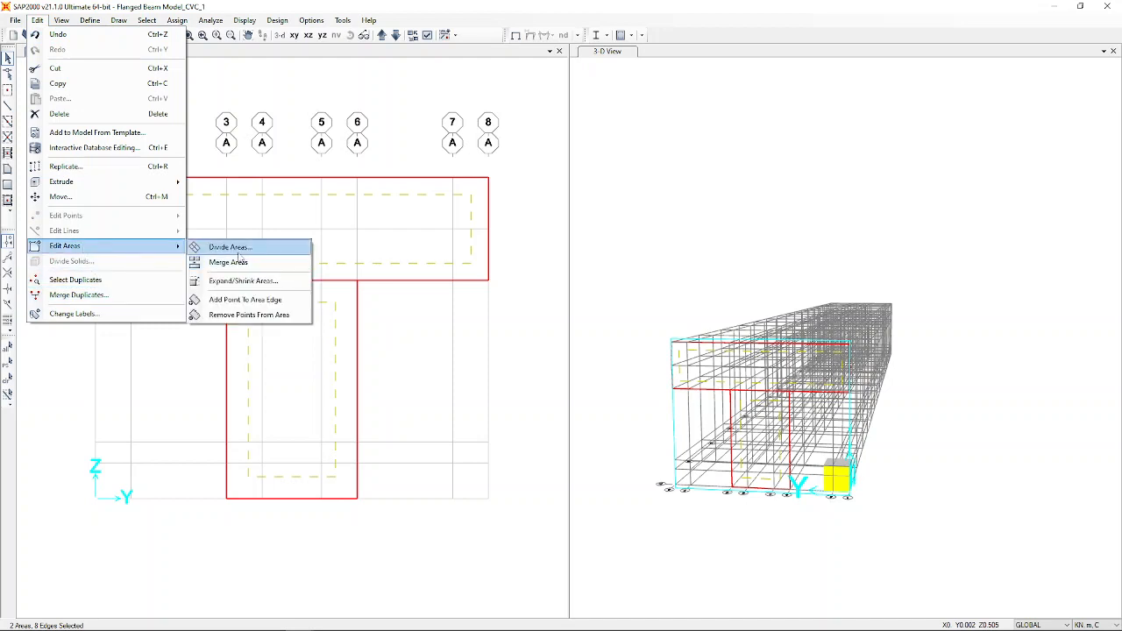
pyautogui.click(238, 252)
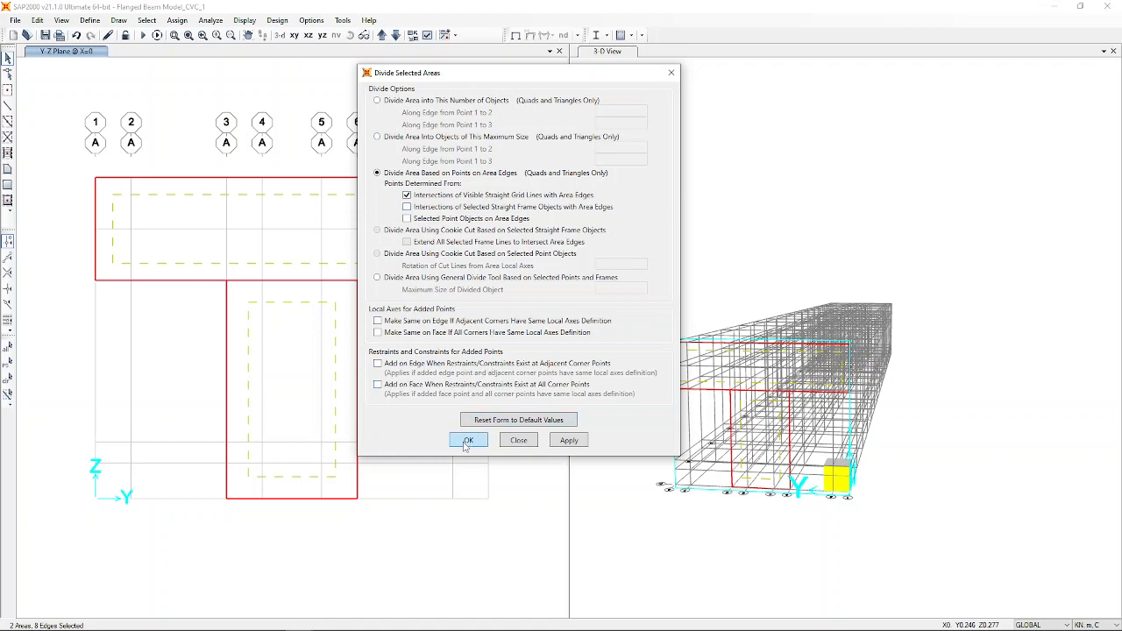
pyautogui.click(470, 442)
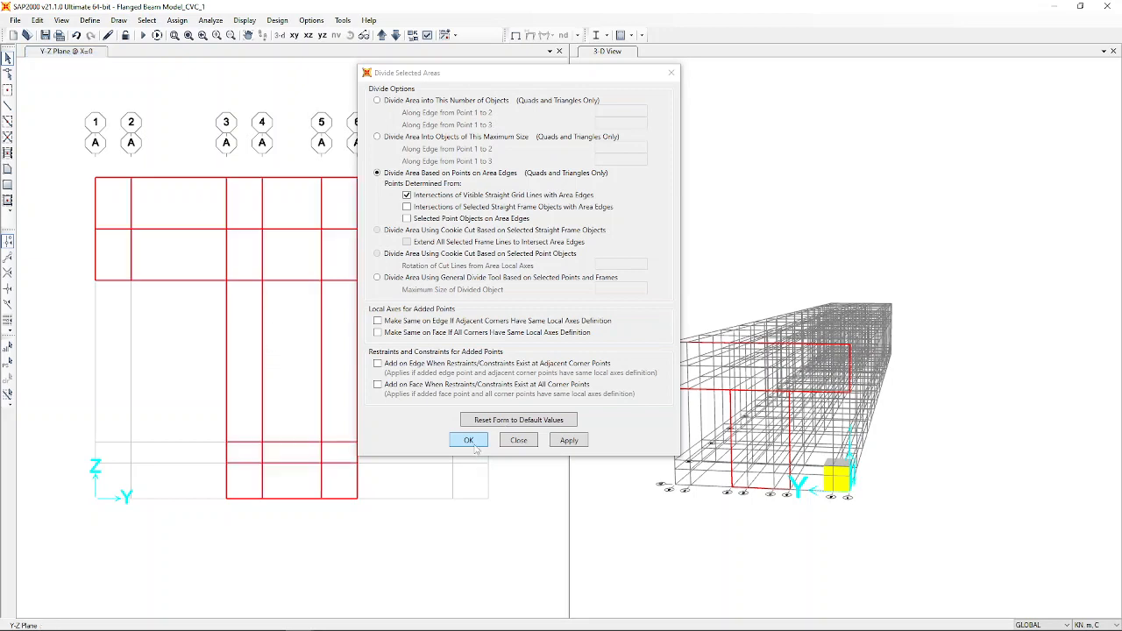
pyautogui.click(504, 440)
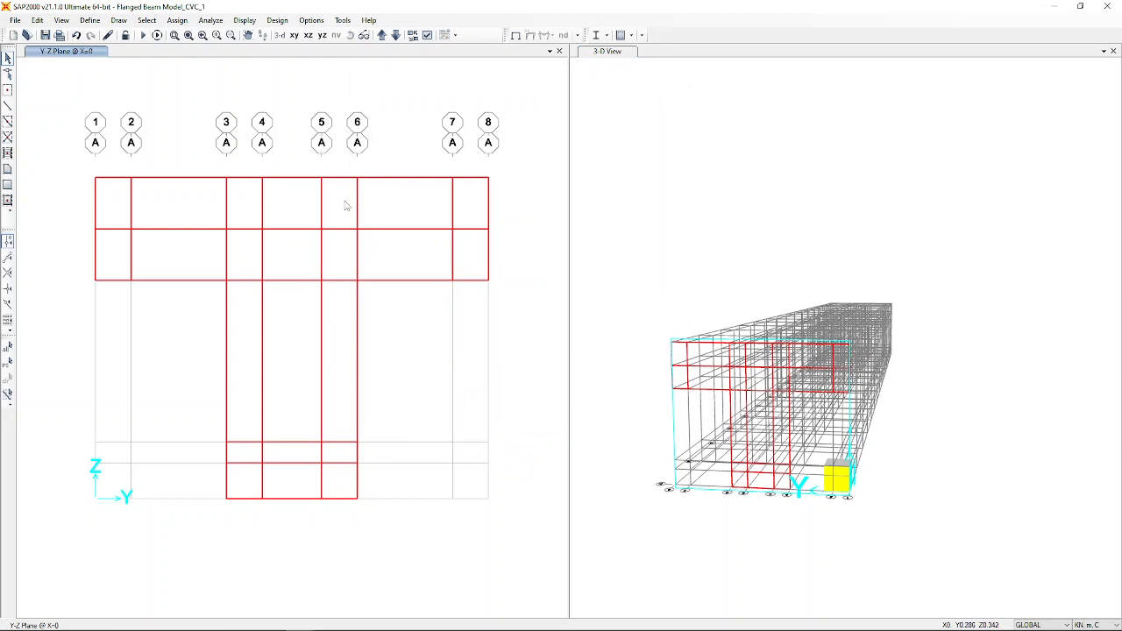
pyautogui.moveTo(62, 134); pyautogui.dragTo(514, 601)
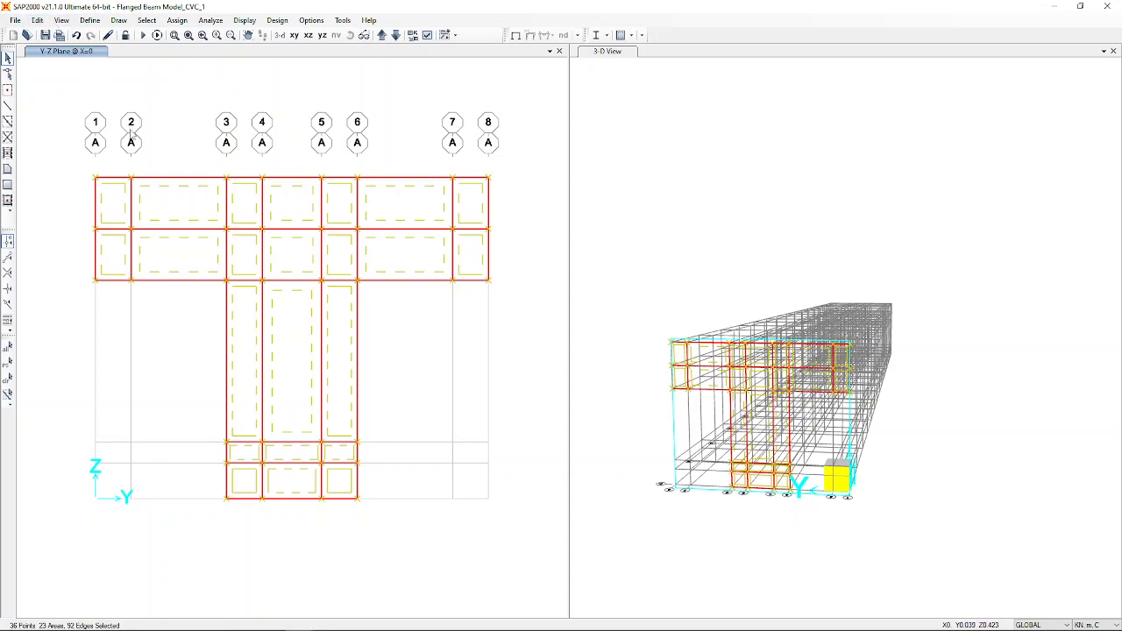
# Confirm the Solid1 solid property keeps Concrete as its material.
pyautogui.click(89, 21)
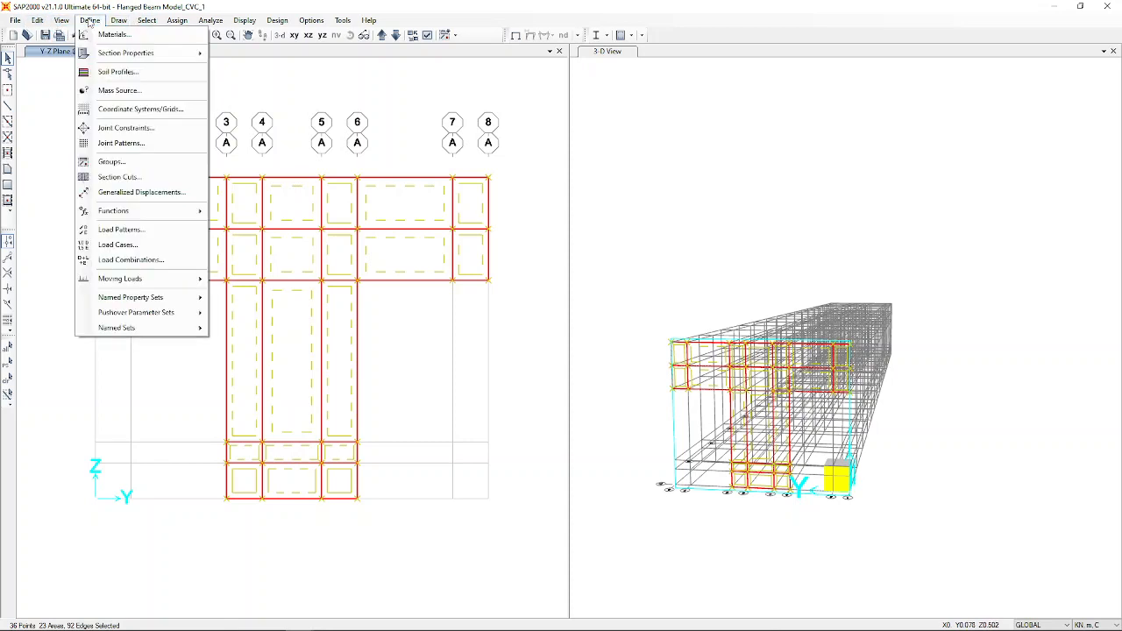
pyautogui.moveTo(123, 53)
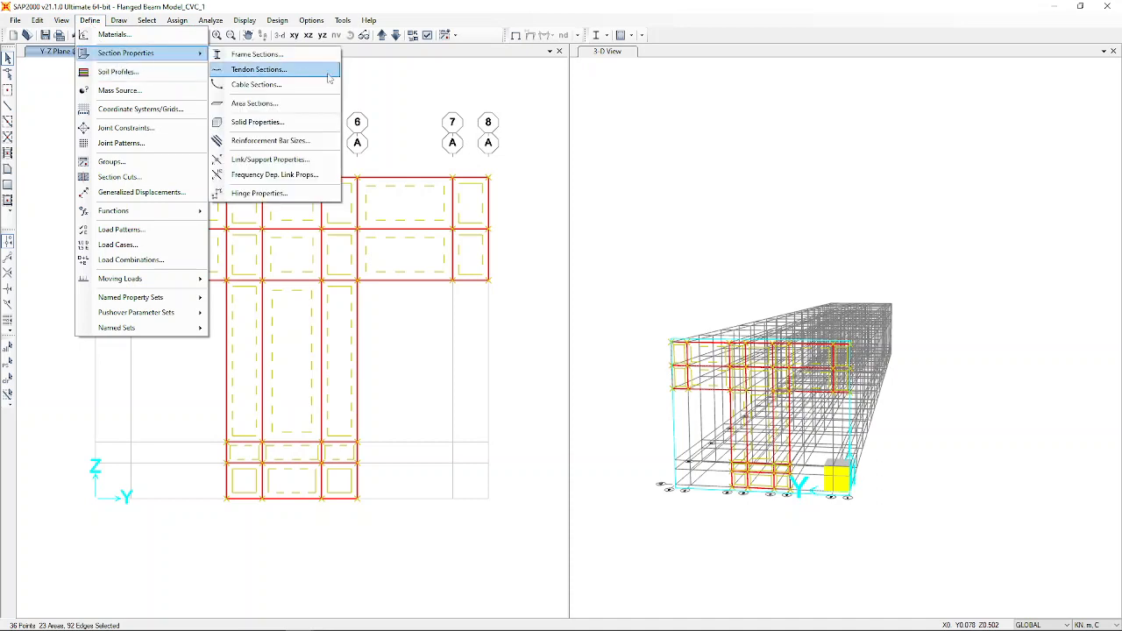
pyautogui.click(321, 128)
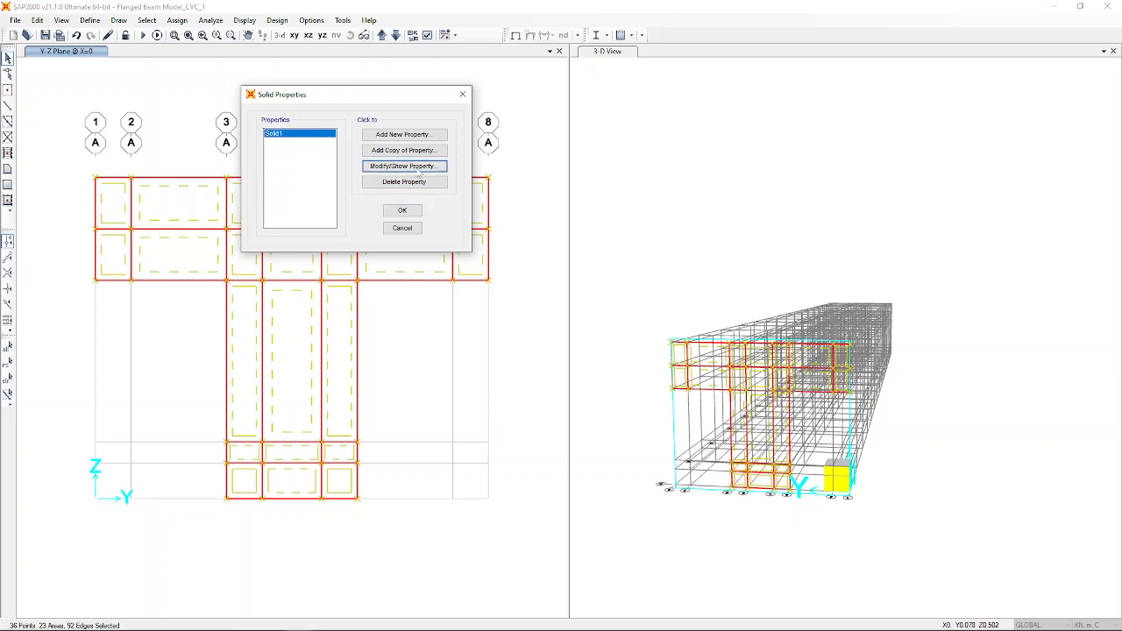
pyautogui.click(417, 169)
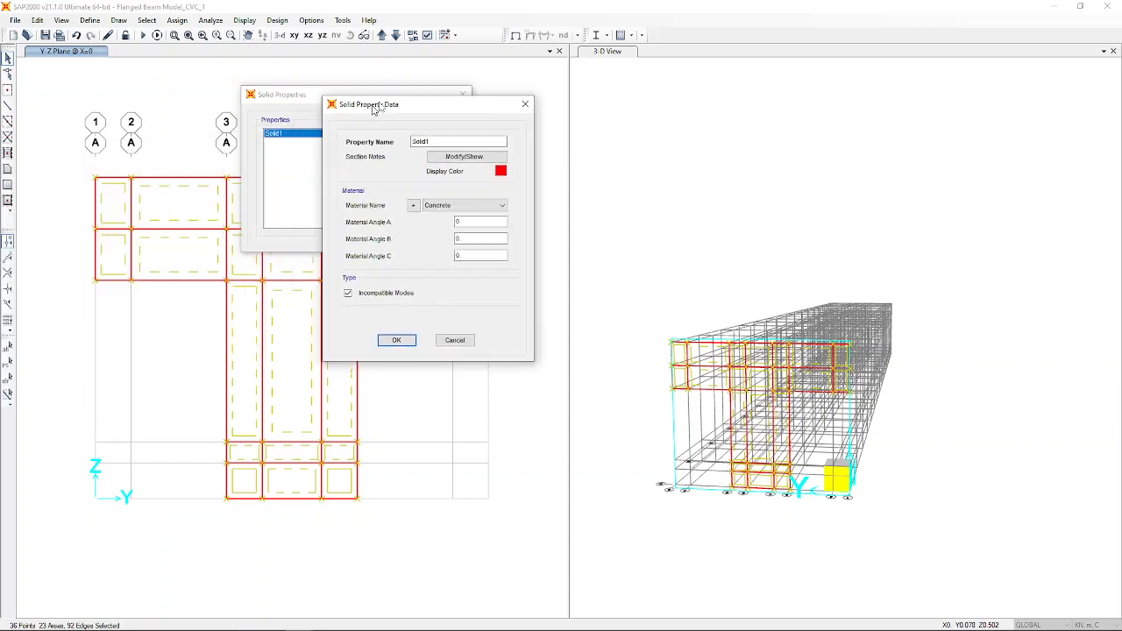
pyautogui.click(486, 210)
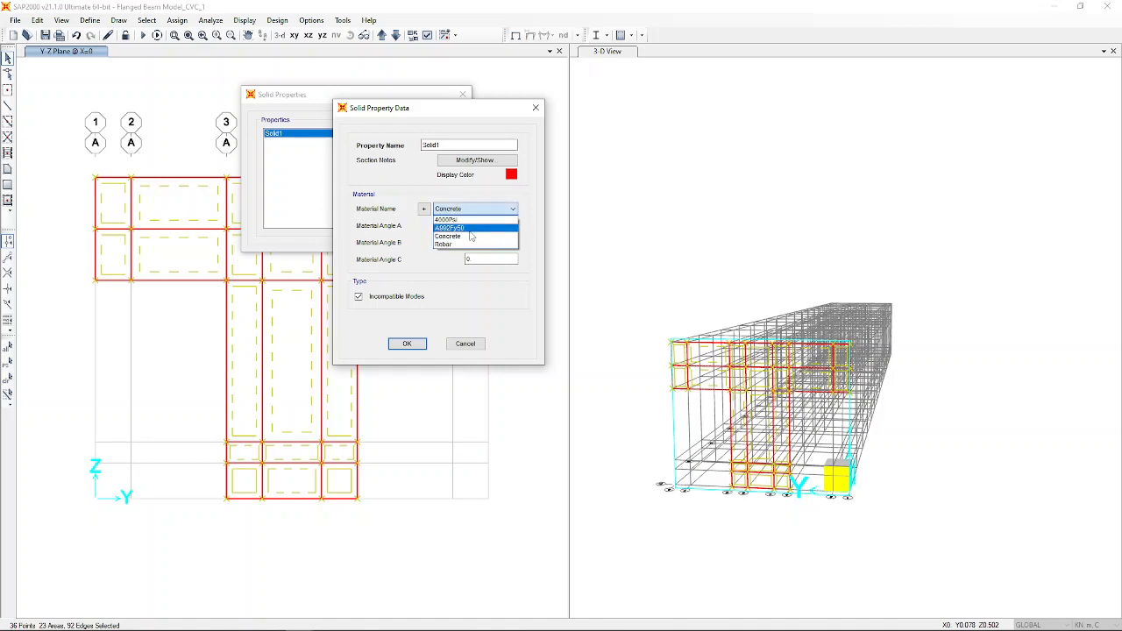
pyautogui.click(474, 242)
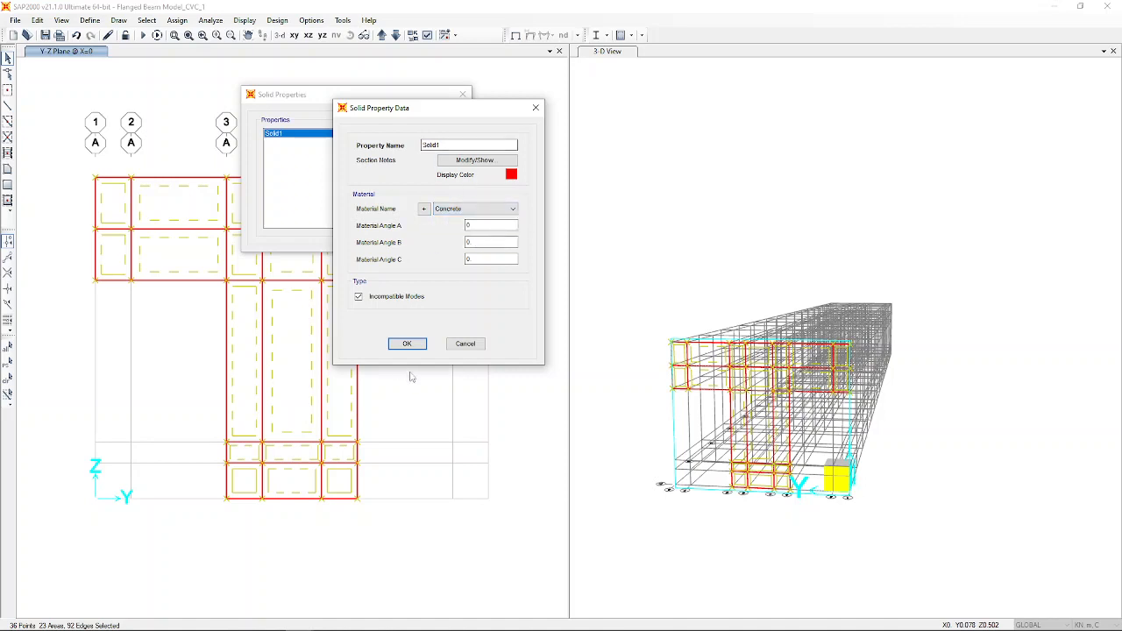
pyautogui.click(407, 343)
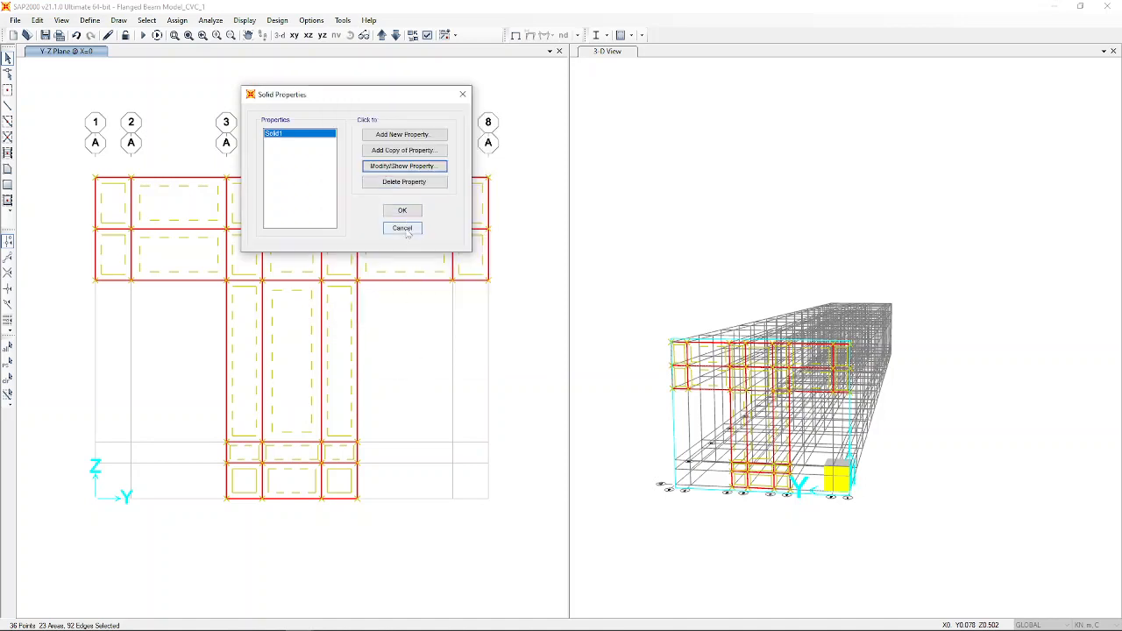
pyautogui.click(403, 210)
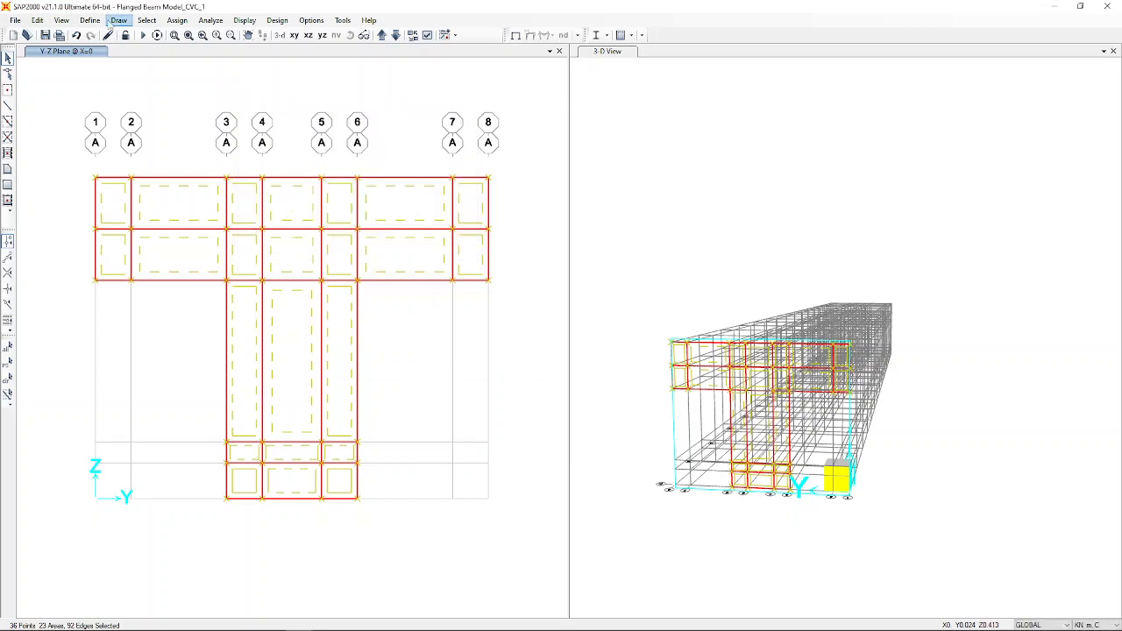
pyautogui.click(90, 20)
# Verify the 16mm Dia Bars frame section as a 0.016 diameter circle in Rebar.
pyautogui.moveTo(117, 58)
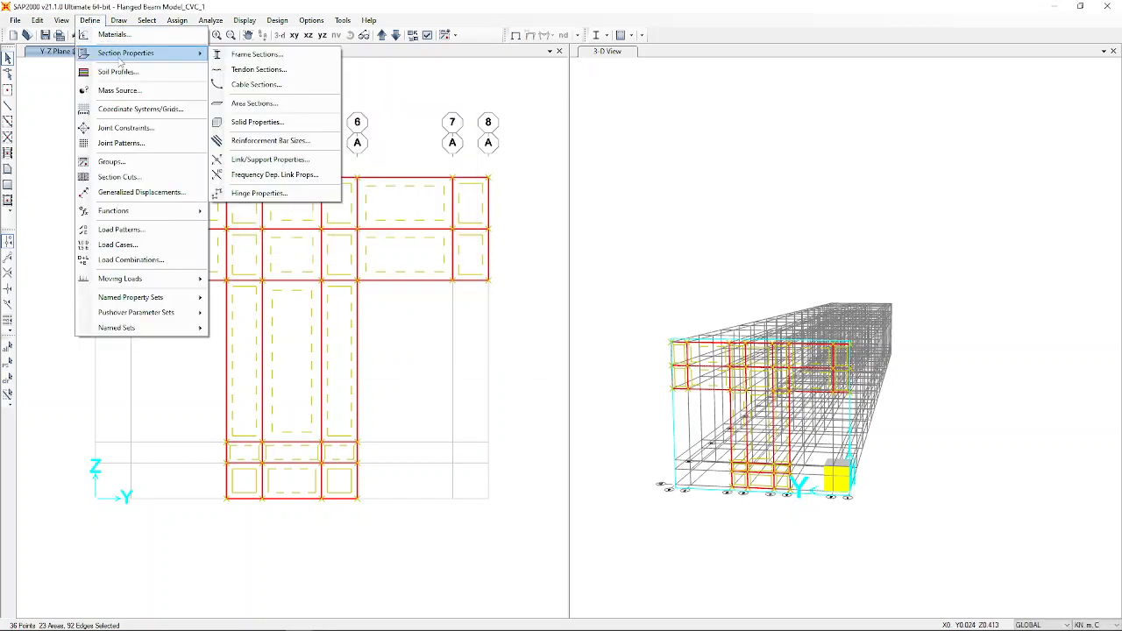
pyautogui.click(270, 59)
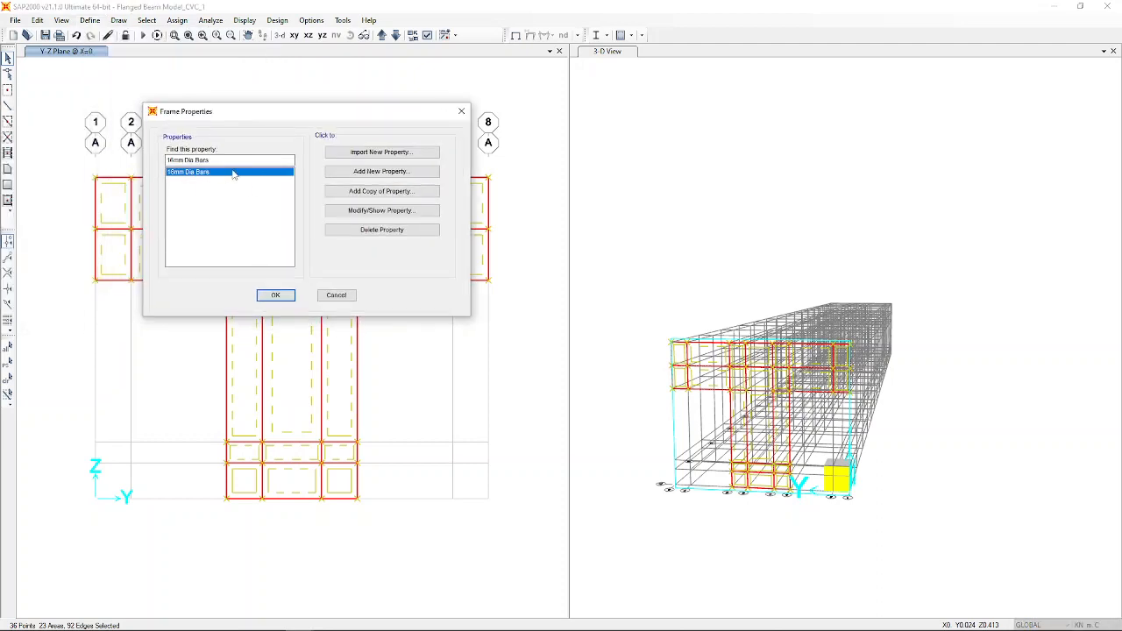
pyautogui.click(377, 211)
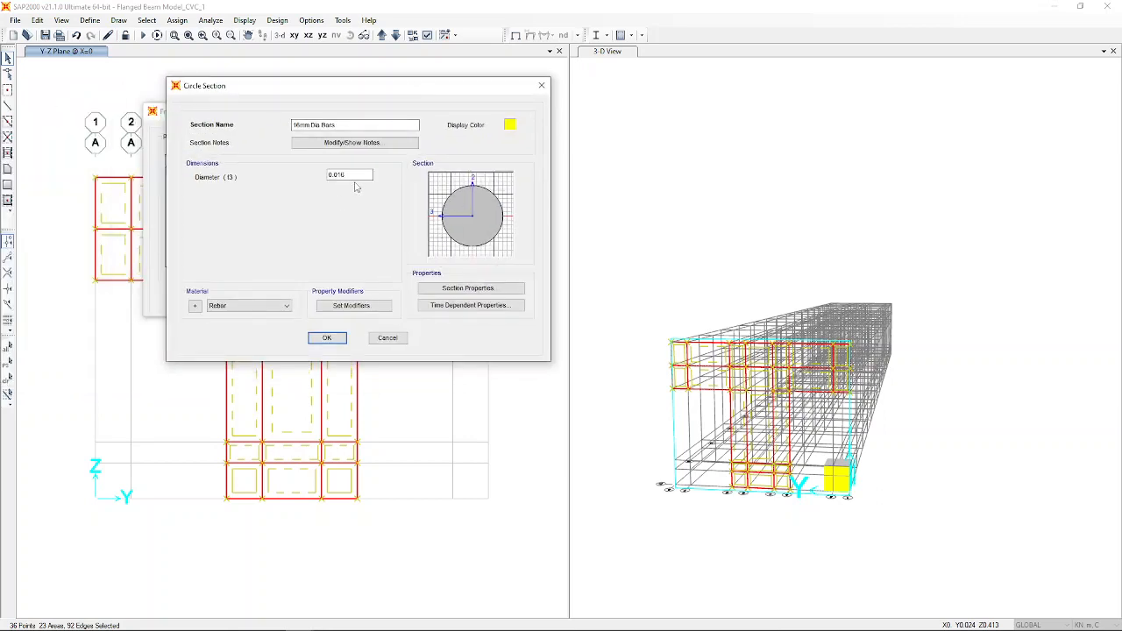
pyautogui.click(259, 305)
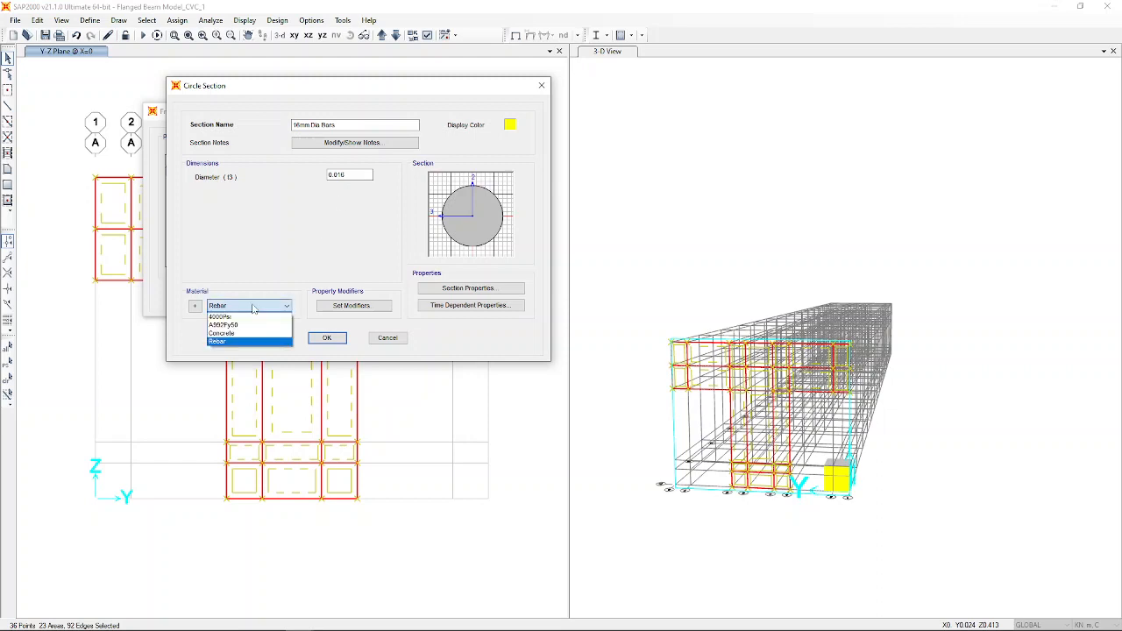
pyautogui.click(249, 317)
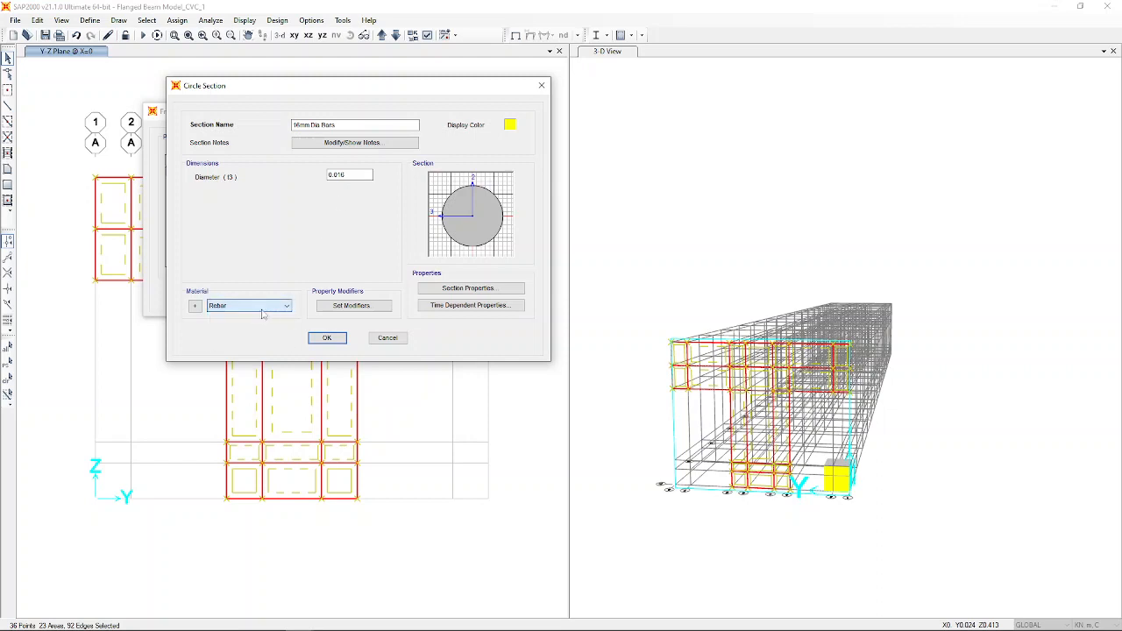
pyautogui.click(327, 338)
pyautogui.click(277, 296)
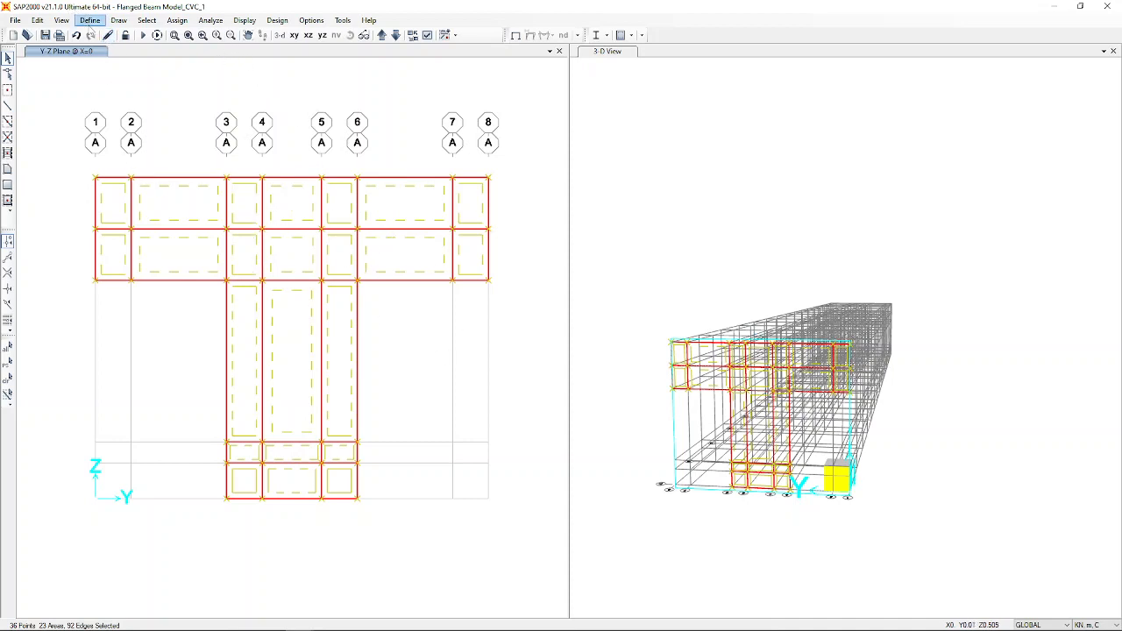
# Extrude the 23 selected areas into Solid1 solids, 3 m deep along -3.
pyautogui.click(36, 19)
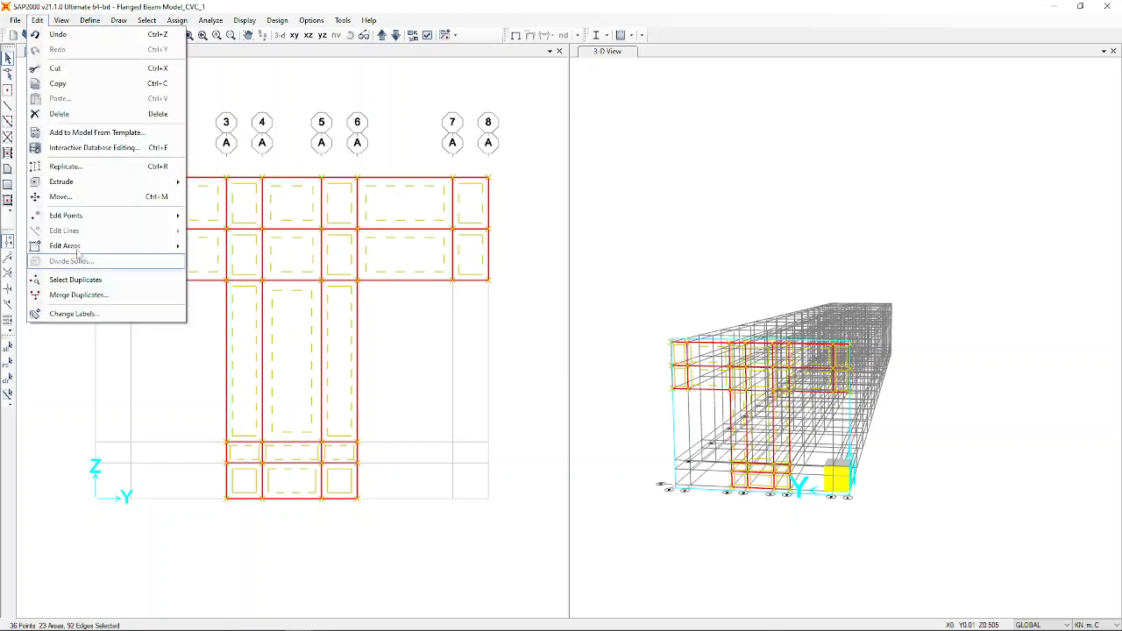
pyautogui.moveTo(77, 249)
pyautogui.moveTo(81, 184)
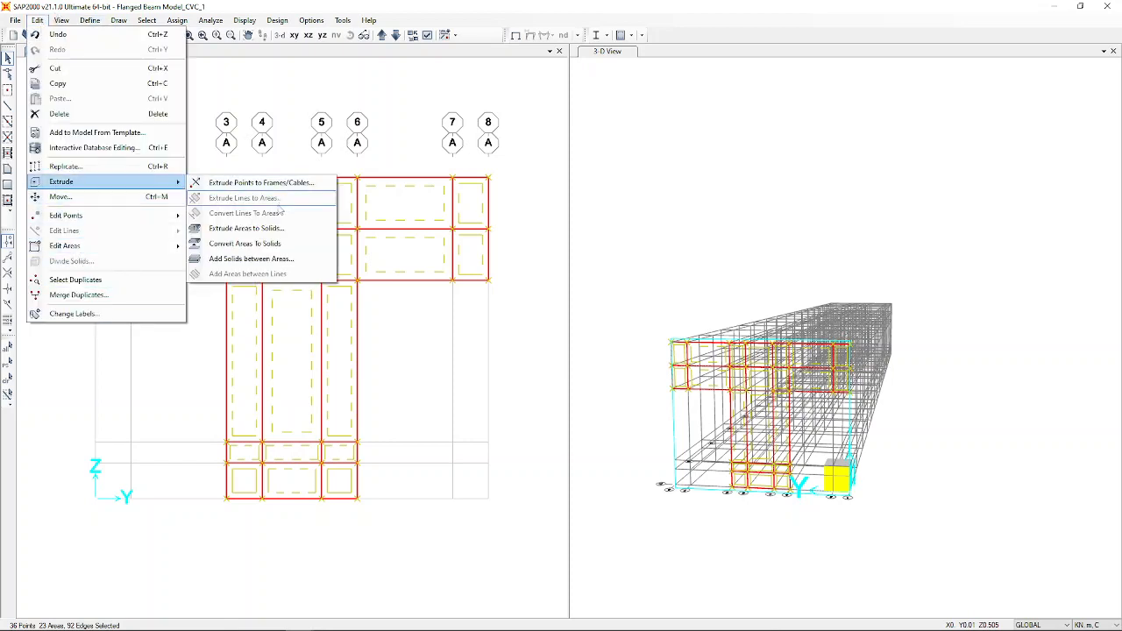
pyautogui.click(261, 229)
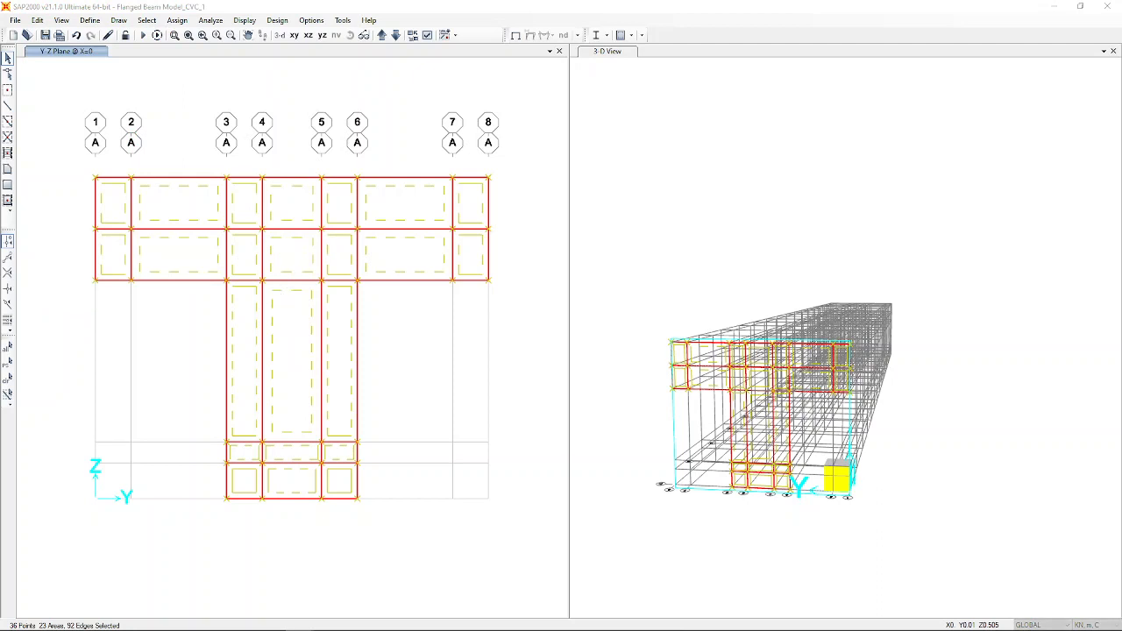
pyautogui.moveTo(450, 63); pyautogui.dragTo(474, 56)
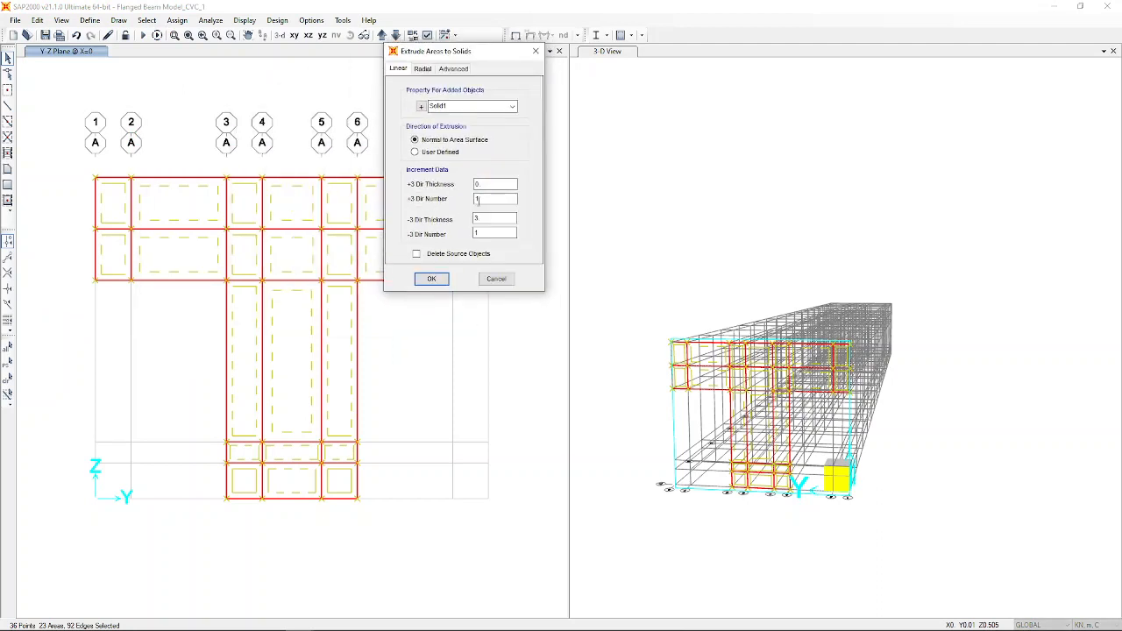
pyautogui.click(431, 279)
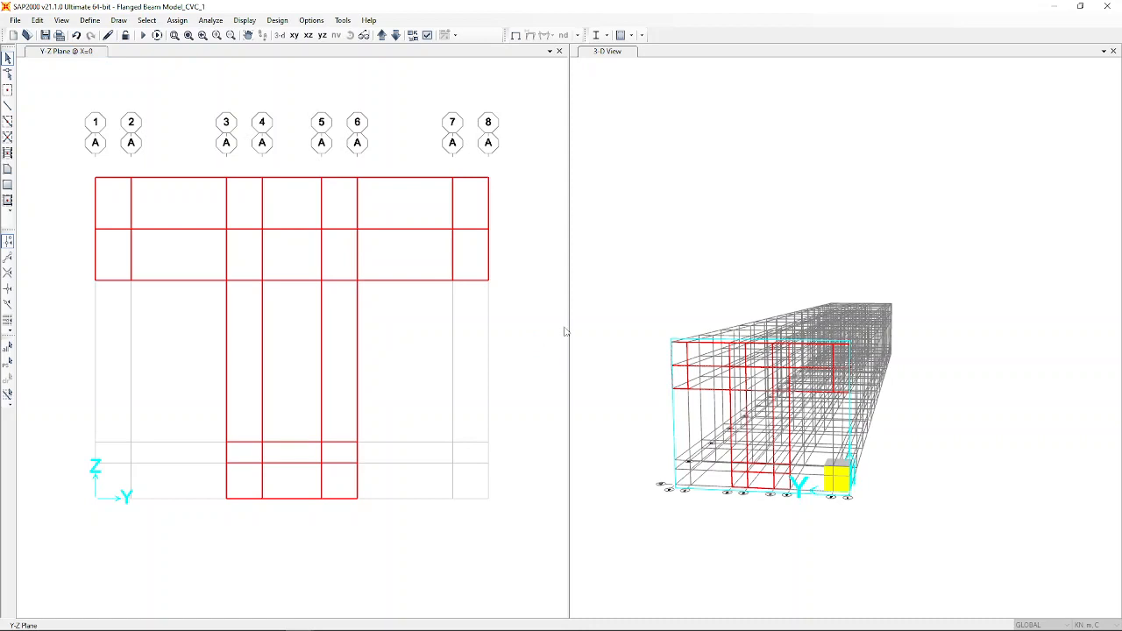
pyautogui.click(765, 255)
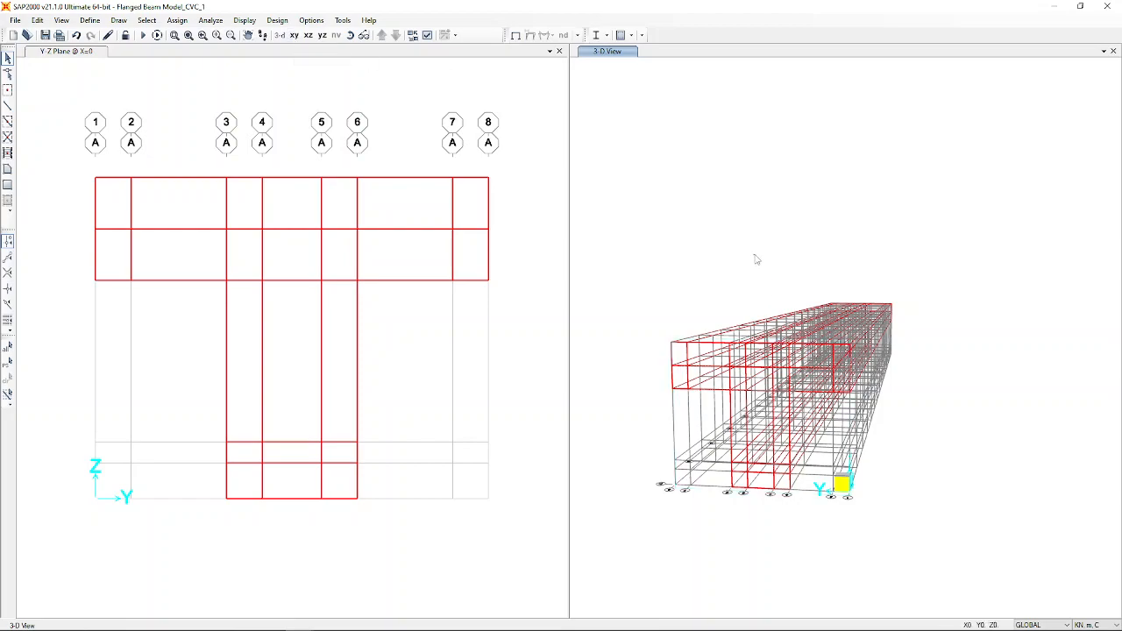
# Pick frame drawing with the 16mm Dia Bars section and show the left pane in 3-D.
pyautogui.click(350, 35)
pyautogui.moveTo(1013, 302); pyautogui.dragTo(958, 304)
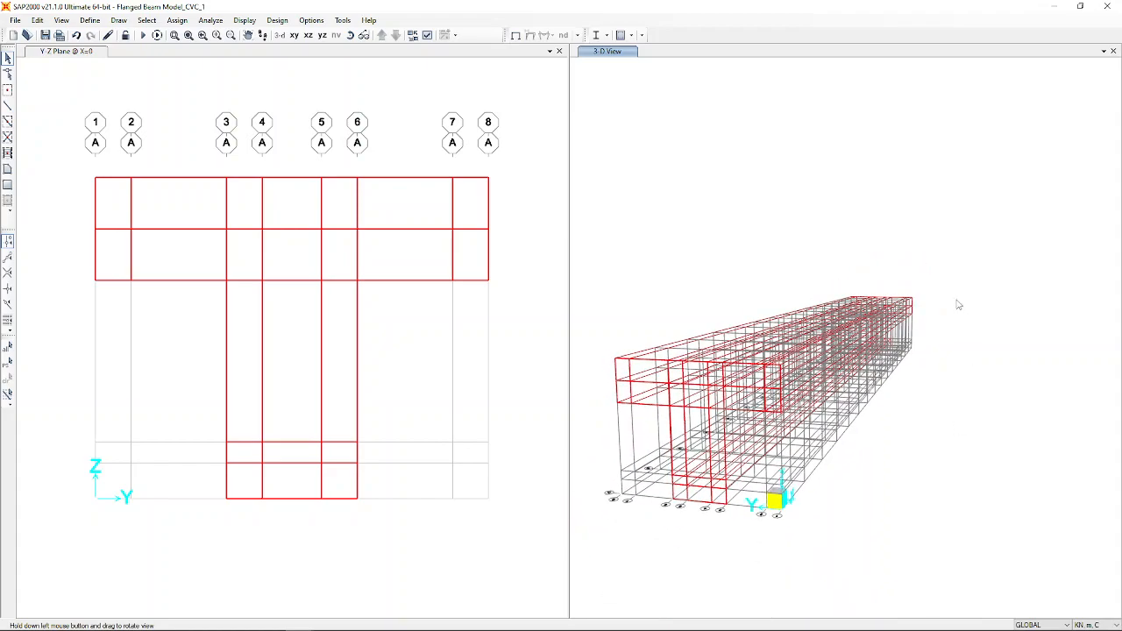
pyautogui.scroll(6, 626, 378)
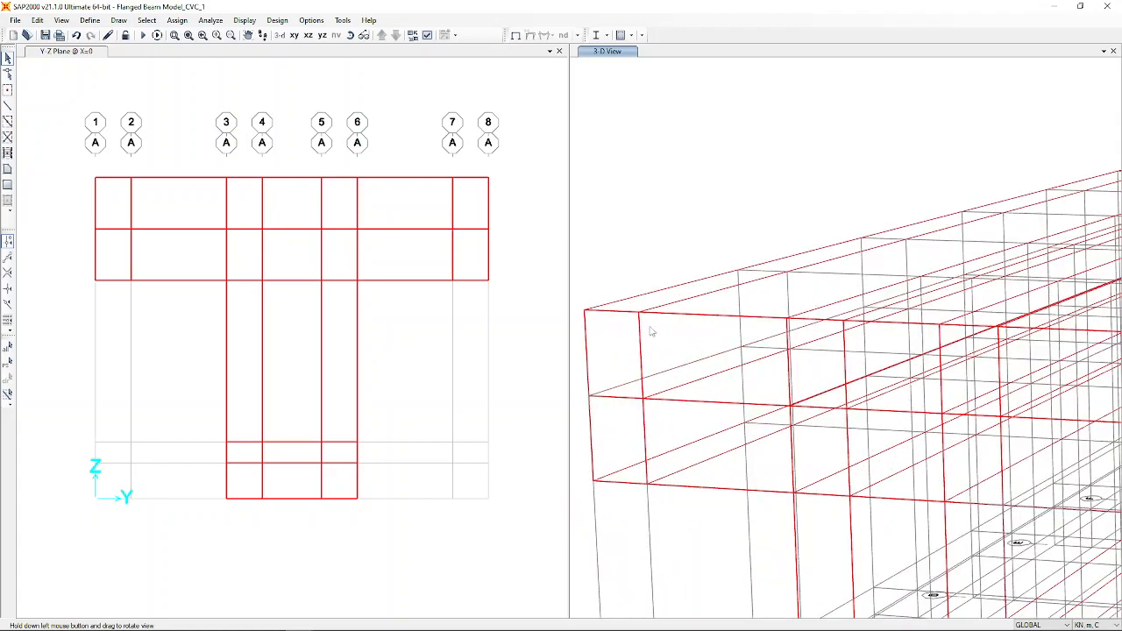
pyautogui.scroll(-6, 652, 321)
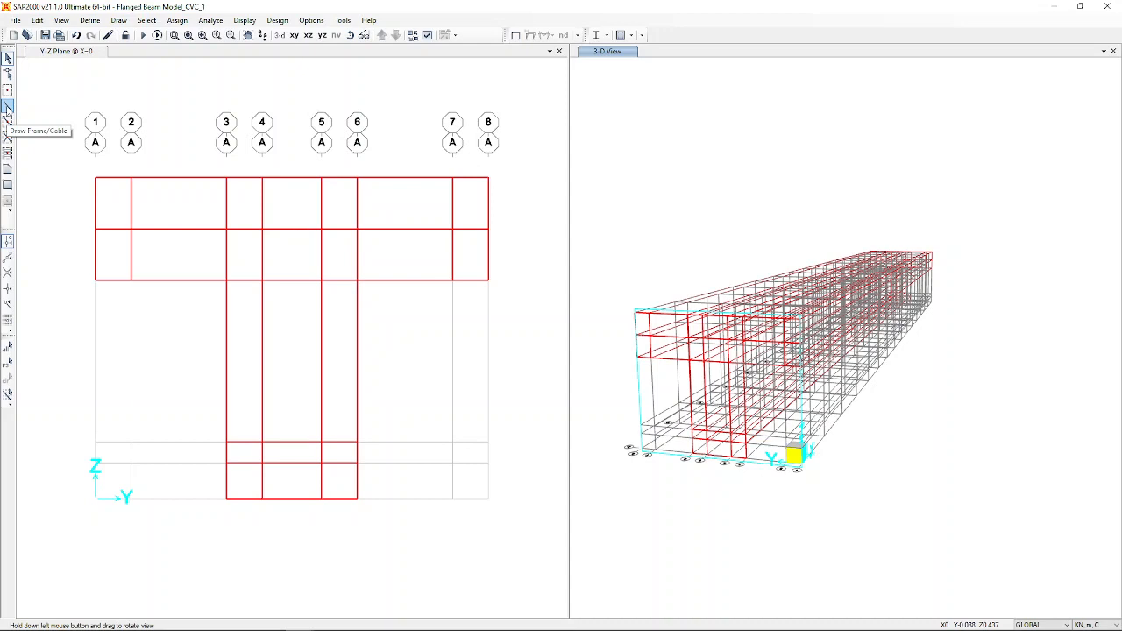
pyautogui.click(7, 106)
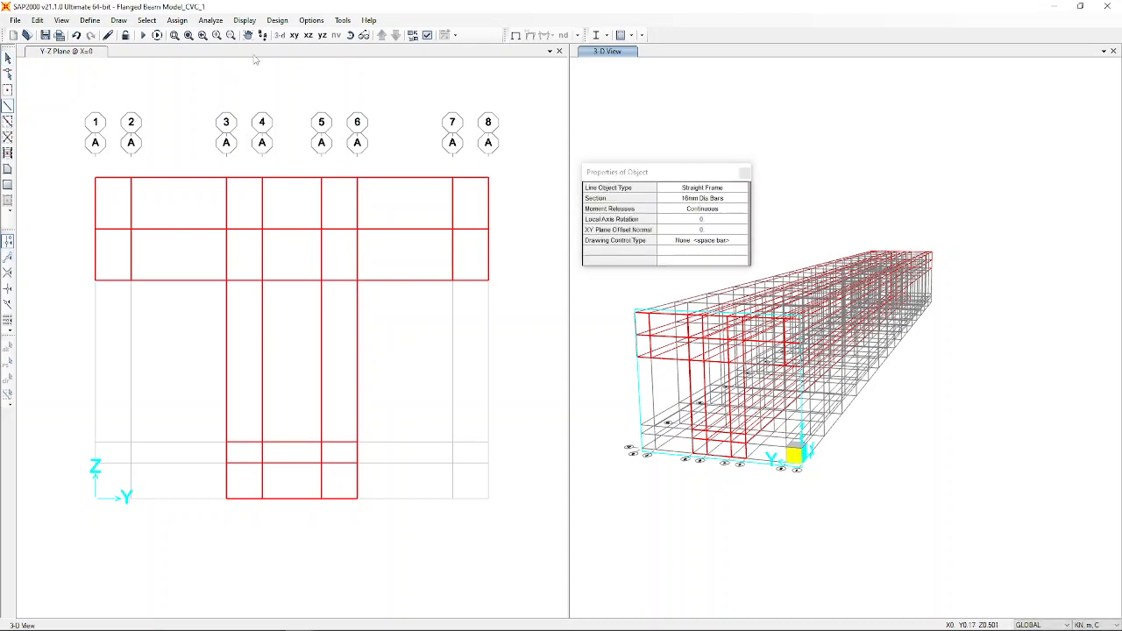
pyautogui.click(254, 59)
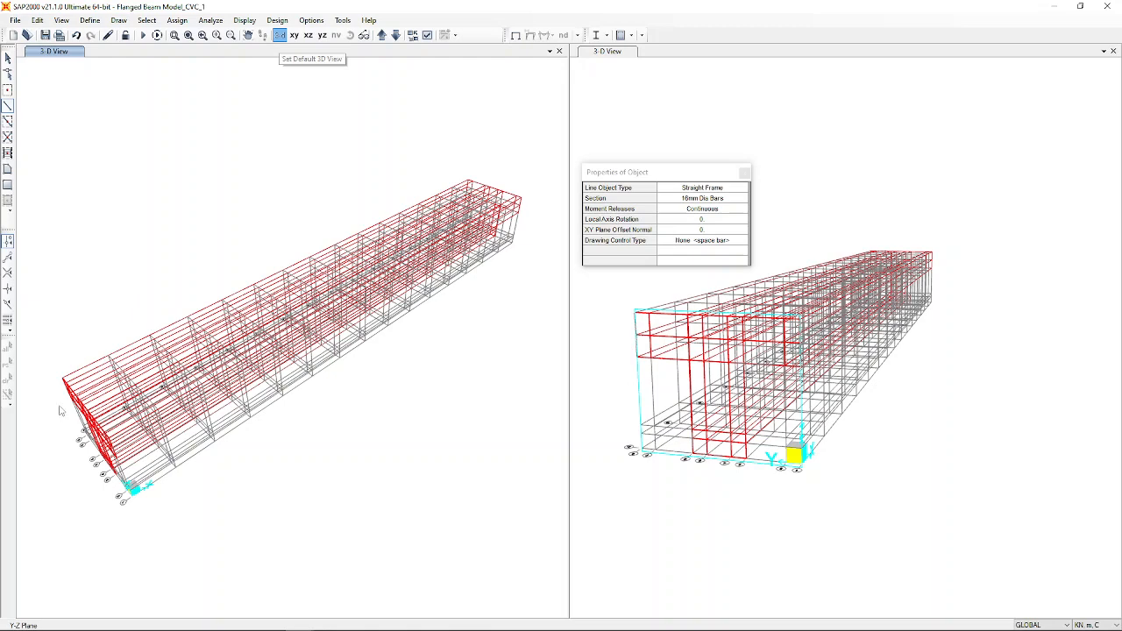
pyautogui.scroll(2, 59, 411)
pyautogui.scroll(3, 41, 446)
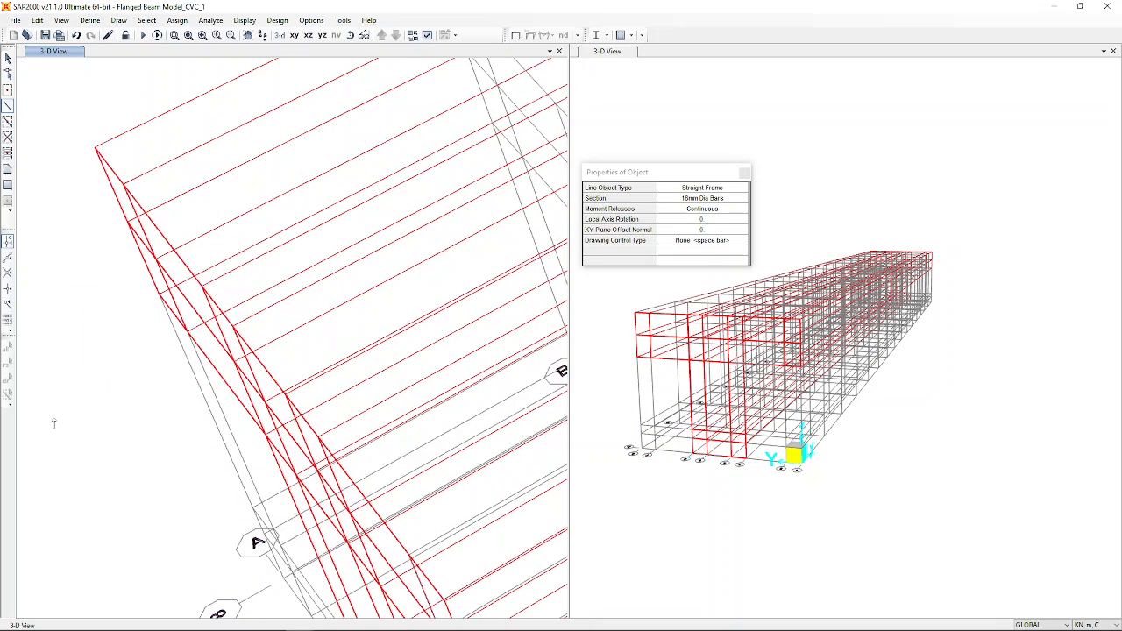
# Draw a 16mm Dia Bars frame between two joints along the beam's length near the top.
pyautogui.click(351, 35)
pyautogui.moveTo(412, 368); pyautogui.dragTo(330, 302)
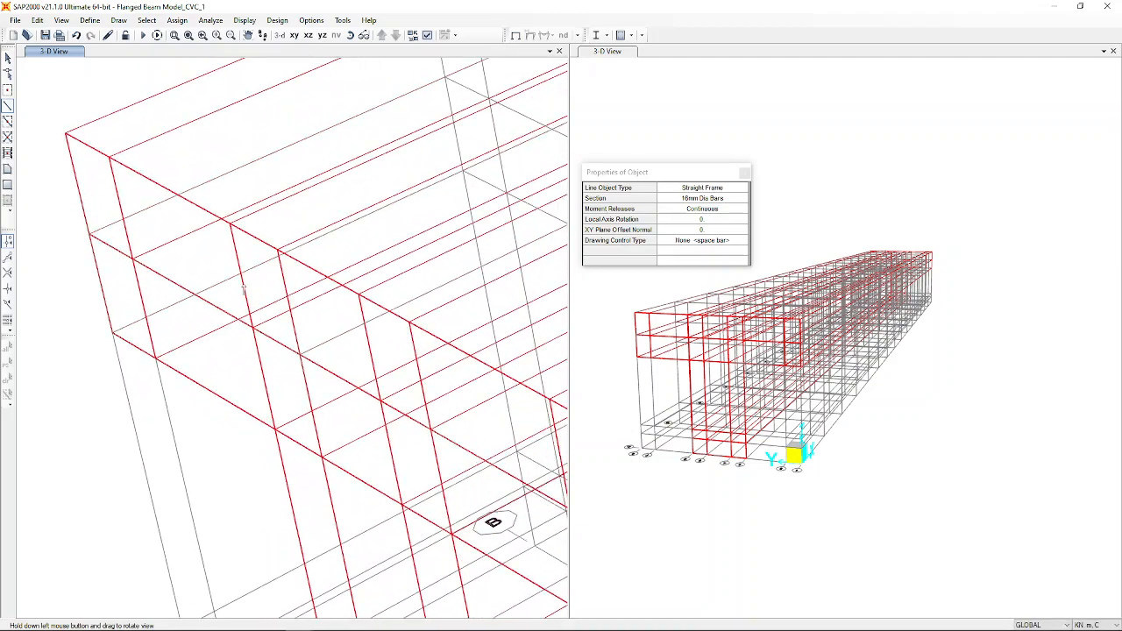
pyautogui.scroll(-5, 103, 300)
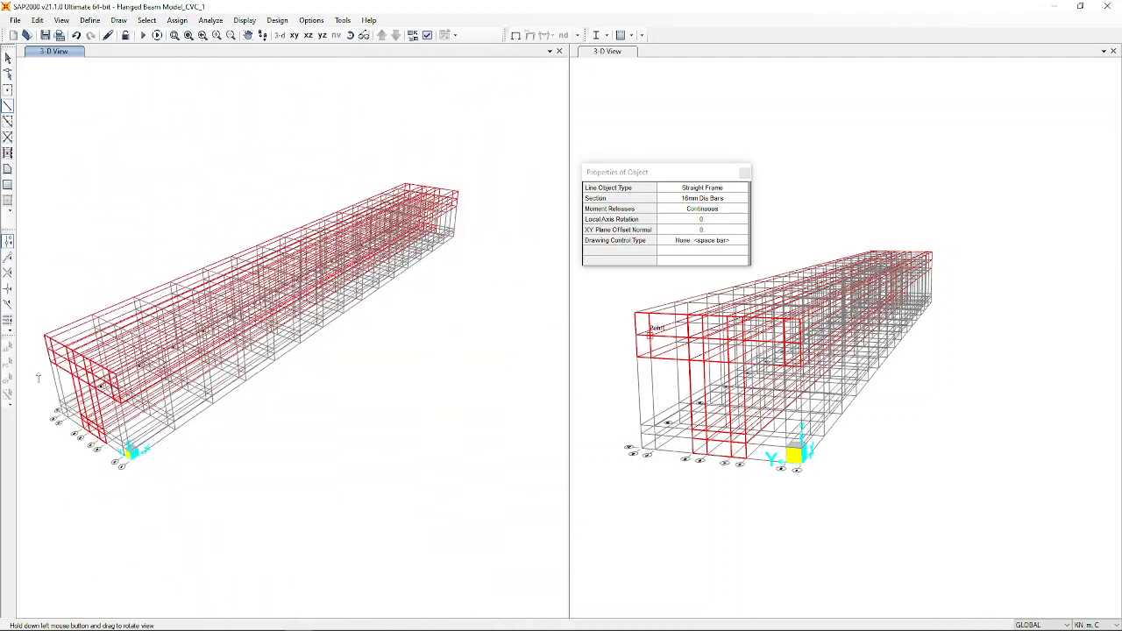
pyautogui.scroll(5, 113, 313)
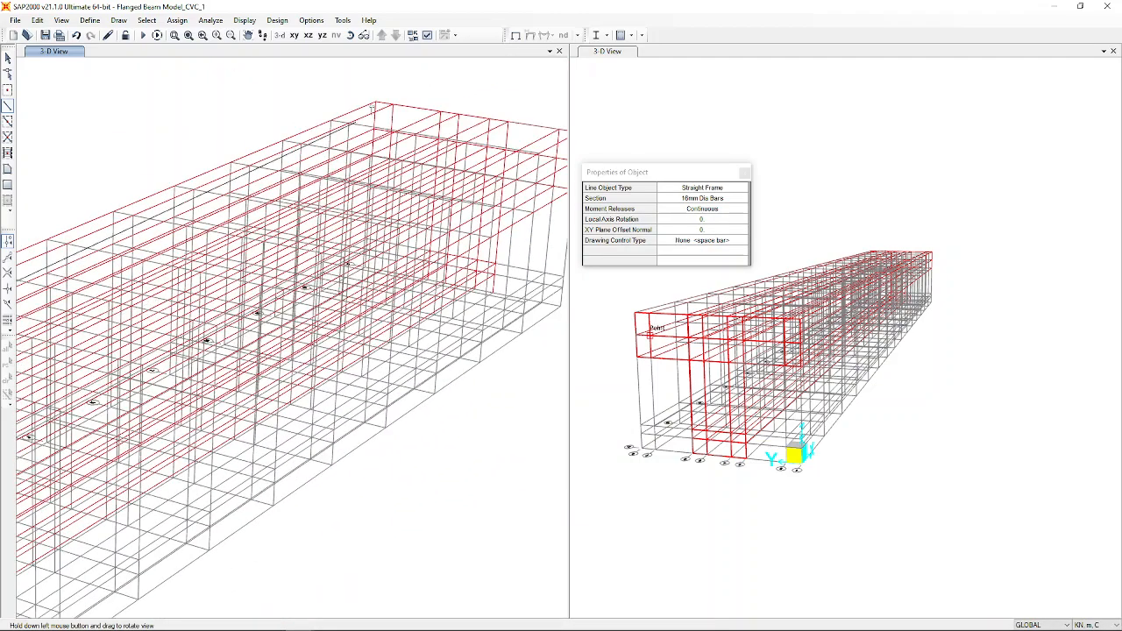
pyautogui.scroll(2, 420, 122)
pyautogui.scroll(1, 420, 123)
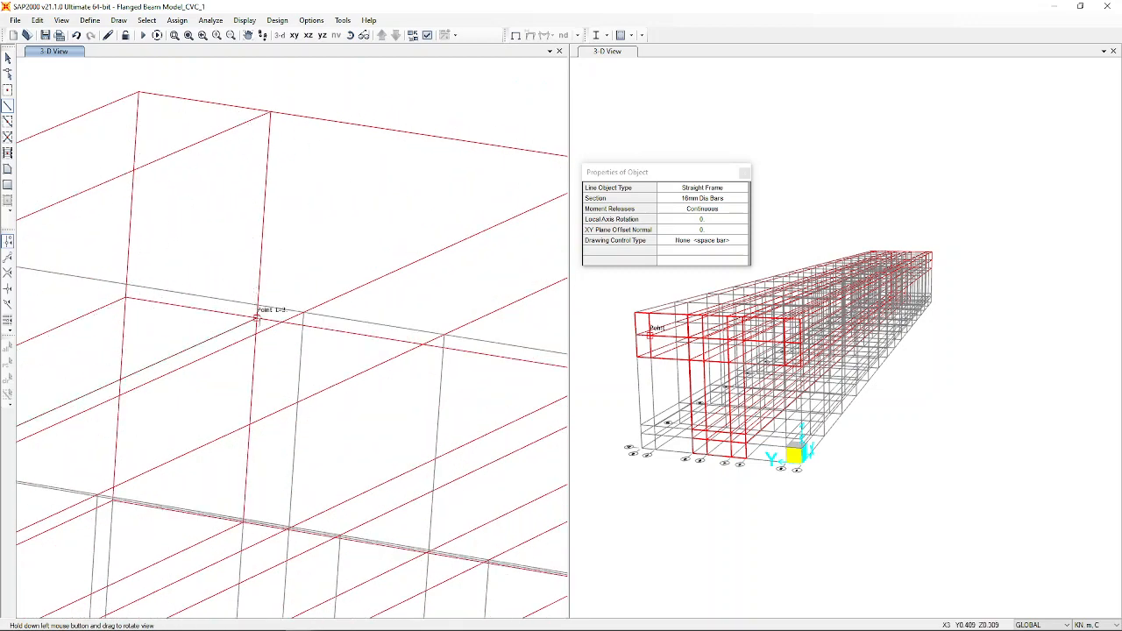
pyautogui.click(256, 318)
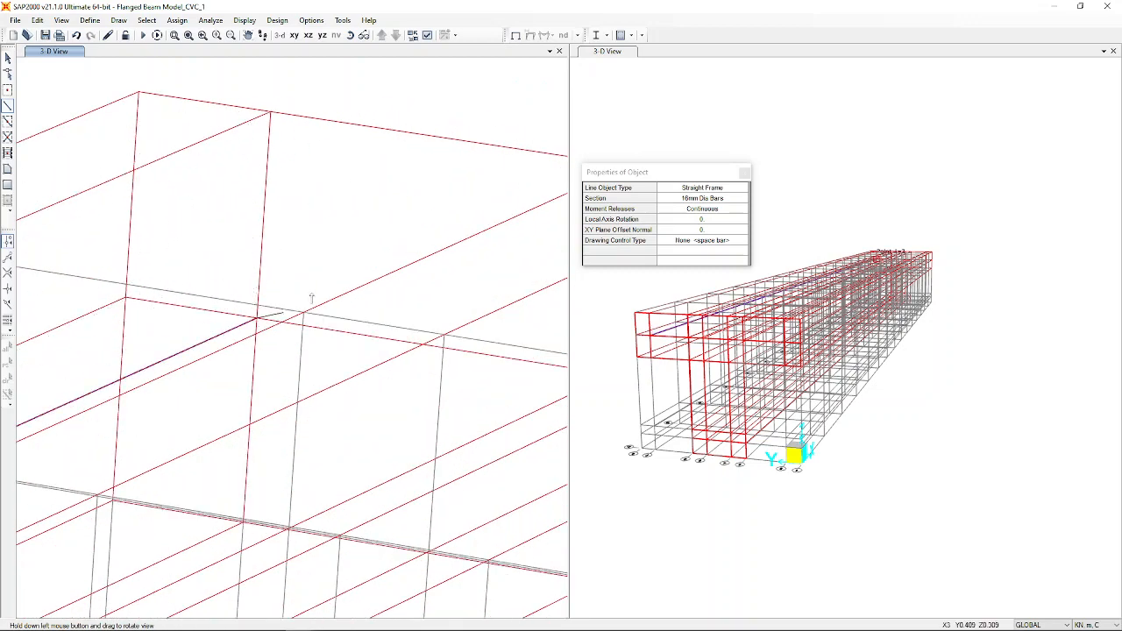
pyautogui.click(744, 172)
pyautogui.scroll(-6, 377, 211)
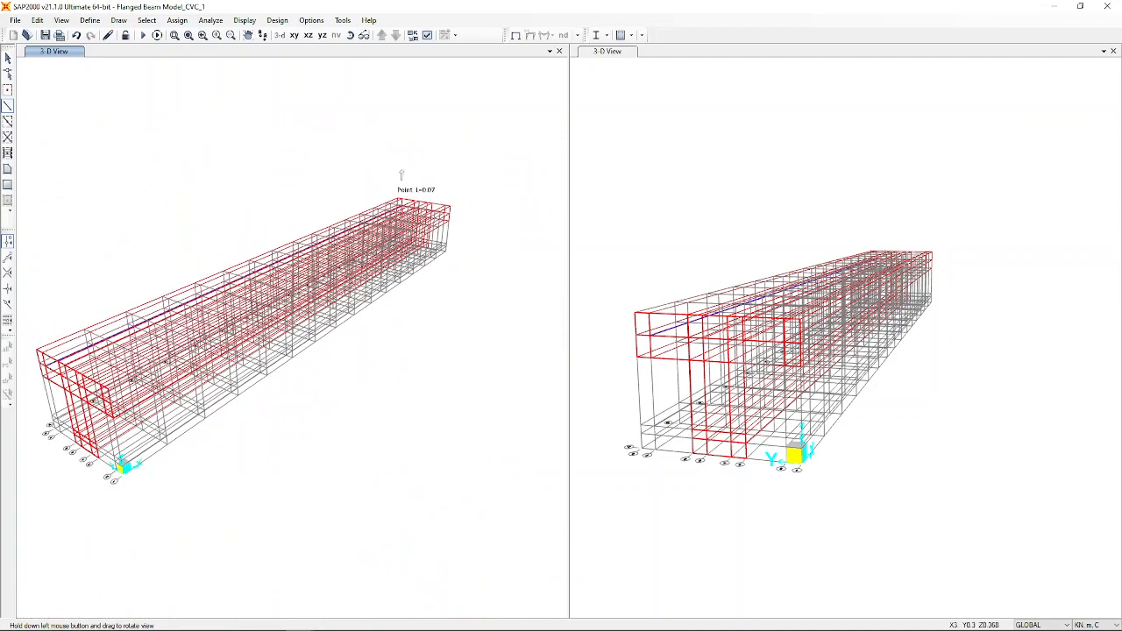
pyautogui.scroll(2, 42, 333)
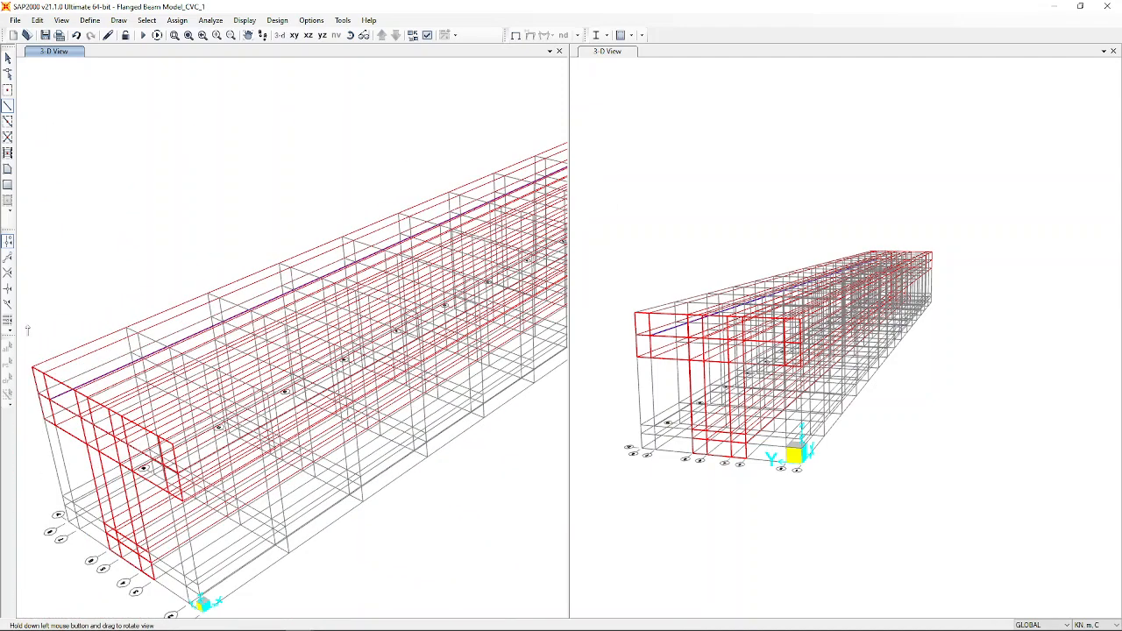
pyautogui.press('Escape')
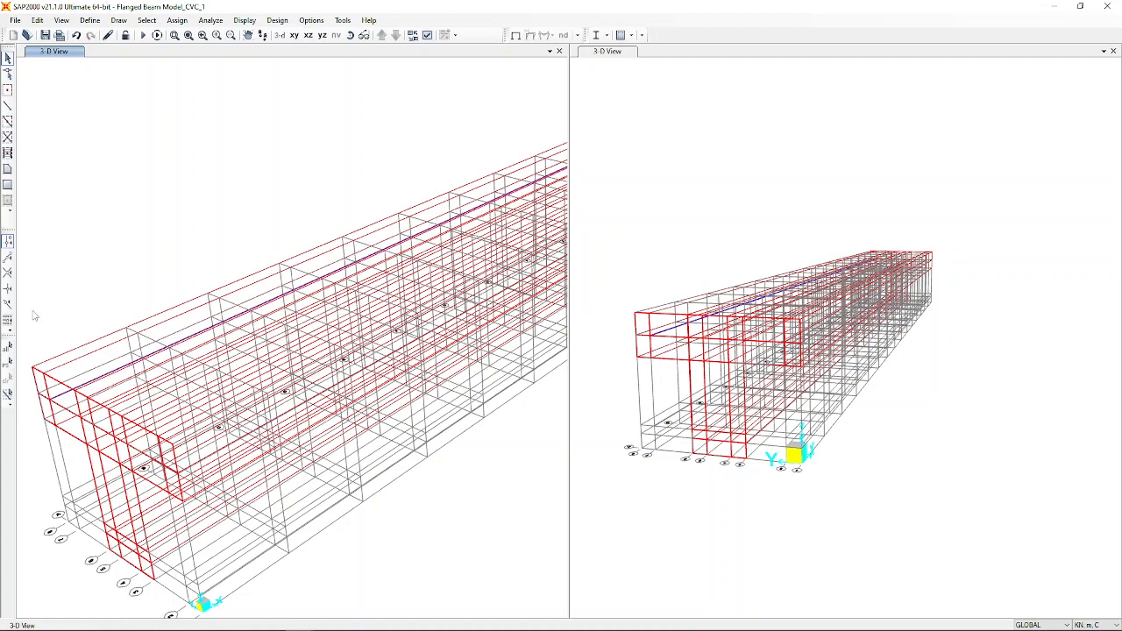
# Clear the area and solid selections, leaving only the top longitudinal 16mm rebar frame selected.
pyautogui.scroll(5, 59, 423)
pyautogui.scroll(-5, 398, 329)
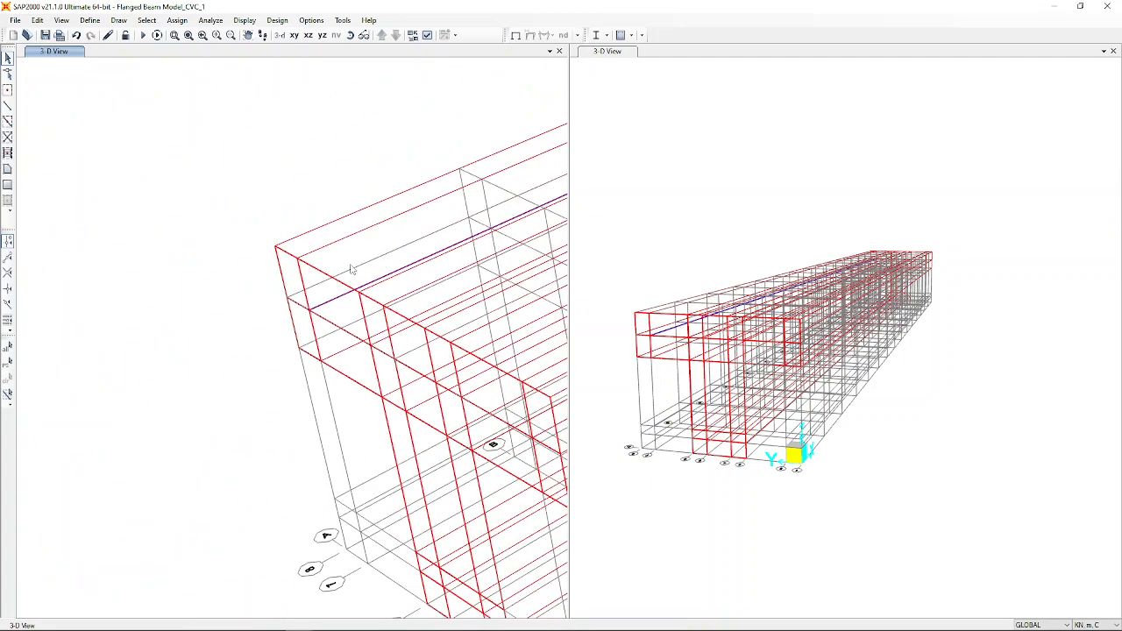
pyautogui.scroll(3, 353, 283)
pyautogui.scroll(1, 359, 301)
pyautogui.click(308, 326)
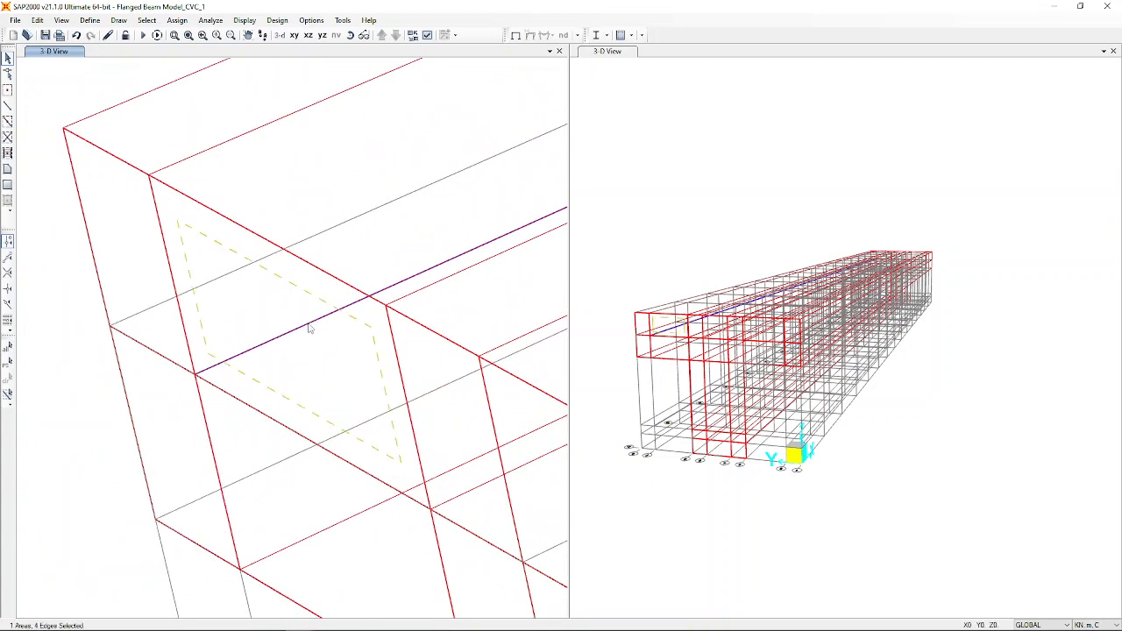
pyautogui.click(301, 333)
pyautogui.click(292, 336)
pyautogui.click(272, 348)
pyautogui.click(327, 414)
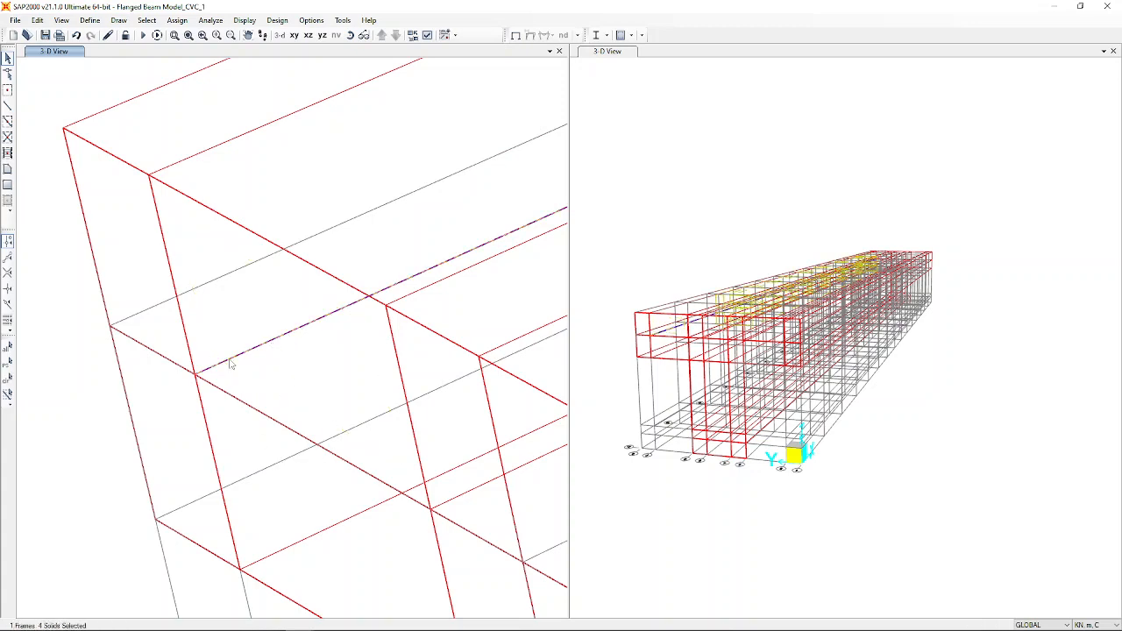
pyautogui.scroll(-4, 230, 367)
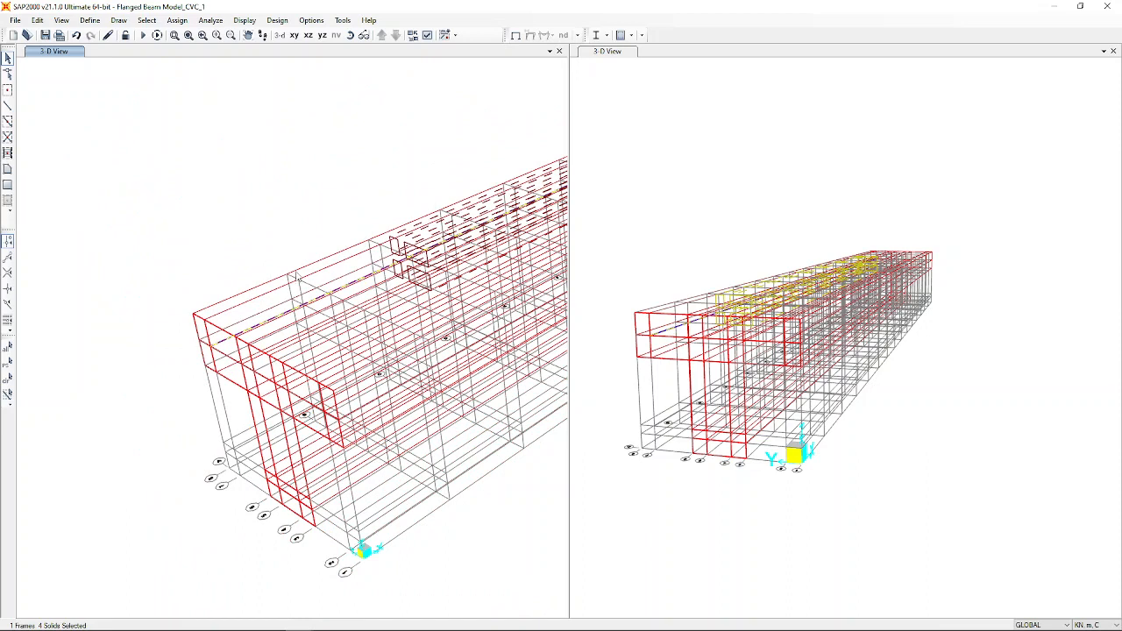
pyautogui.hotkey('ctrl', 'q')
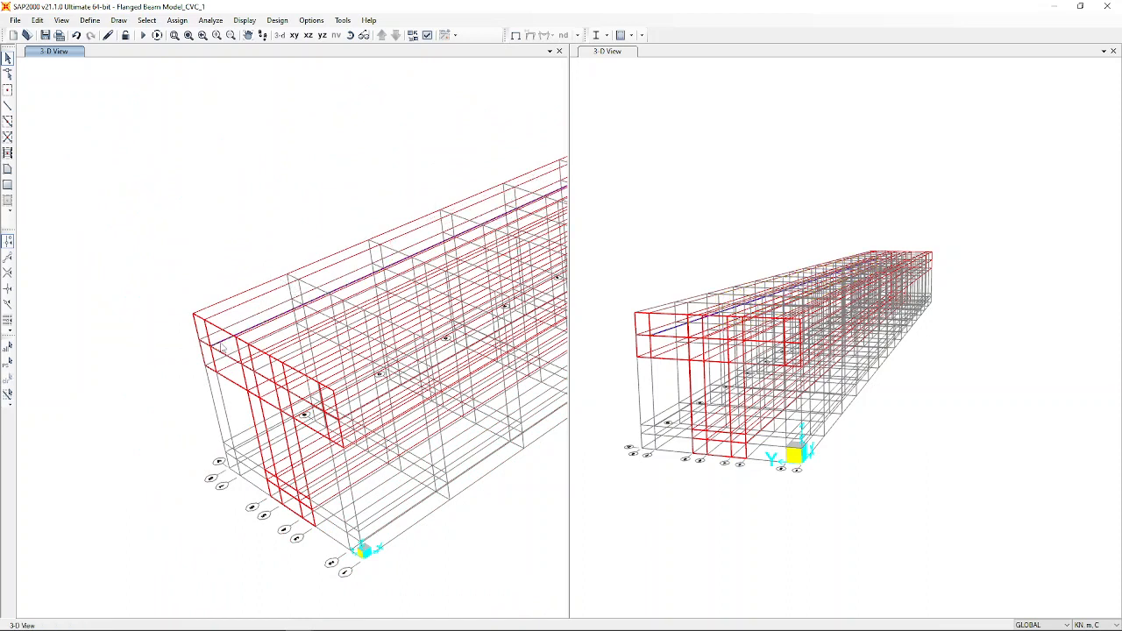
pyautogui.click(224, 346)
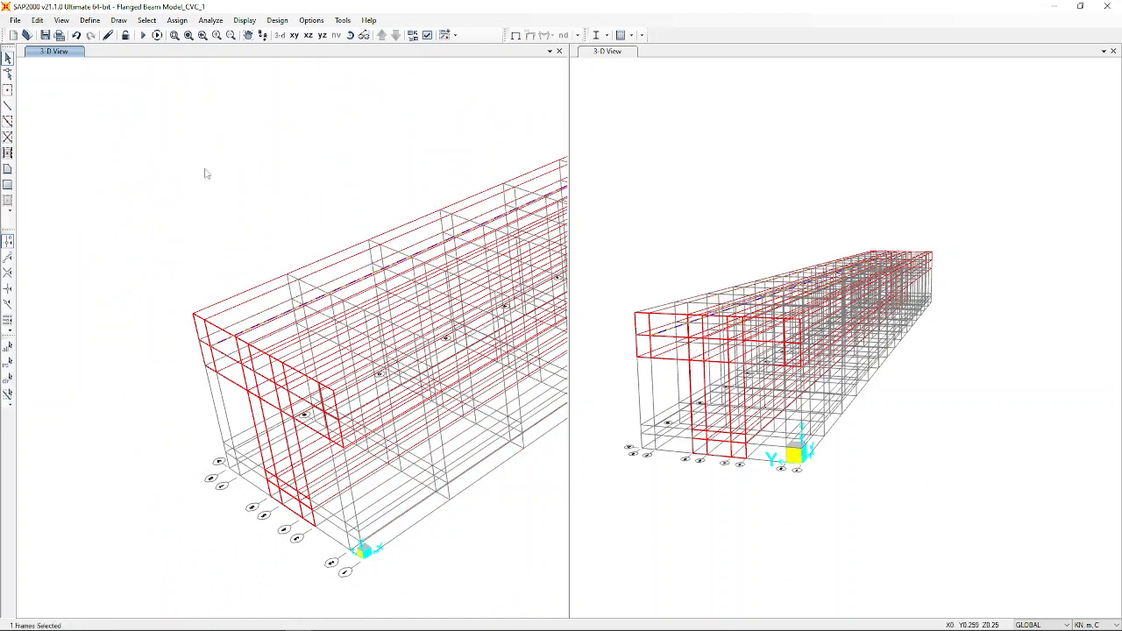
# Replicate the selected rebar frame linearly with dy = -0.15 to add a parallel bar.
pyautogui.click(36, 19)
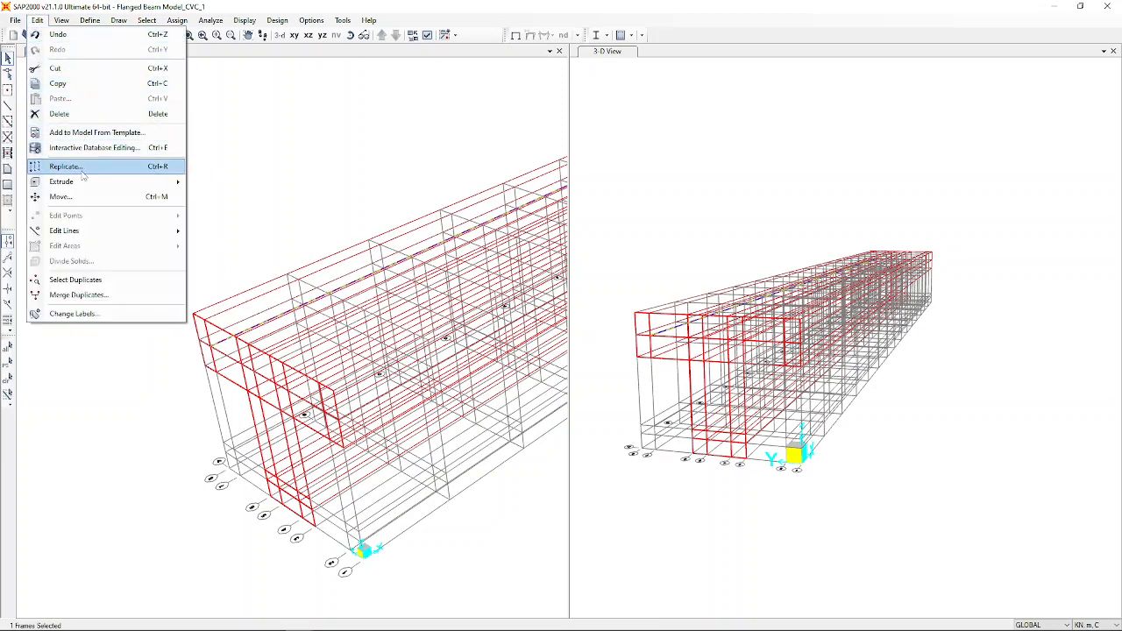
pyautogui.press('Escape')
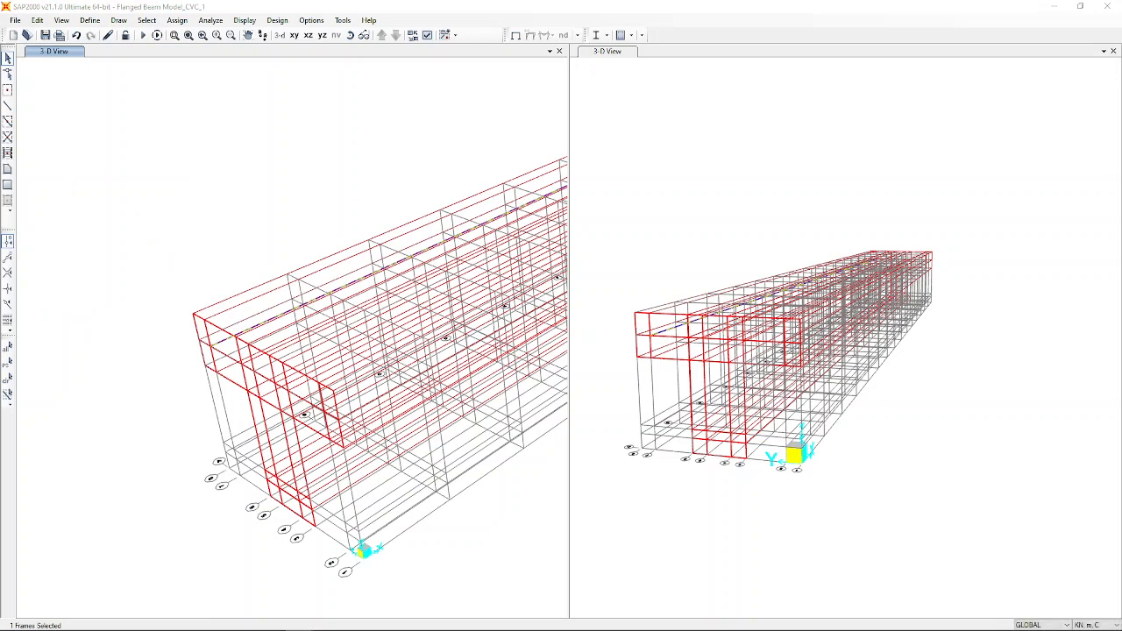
pyautogui.scroll(5, 194, 426)
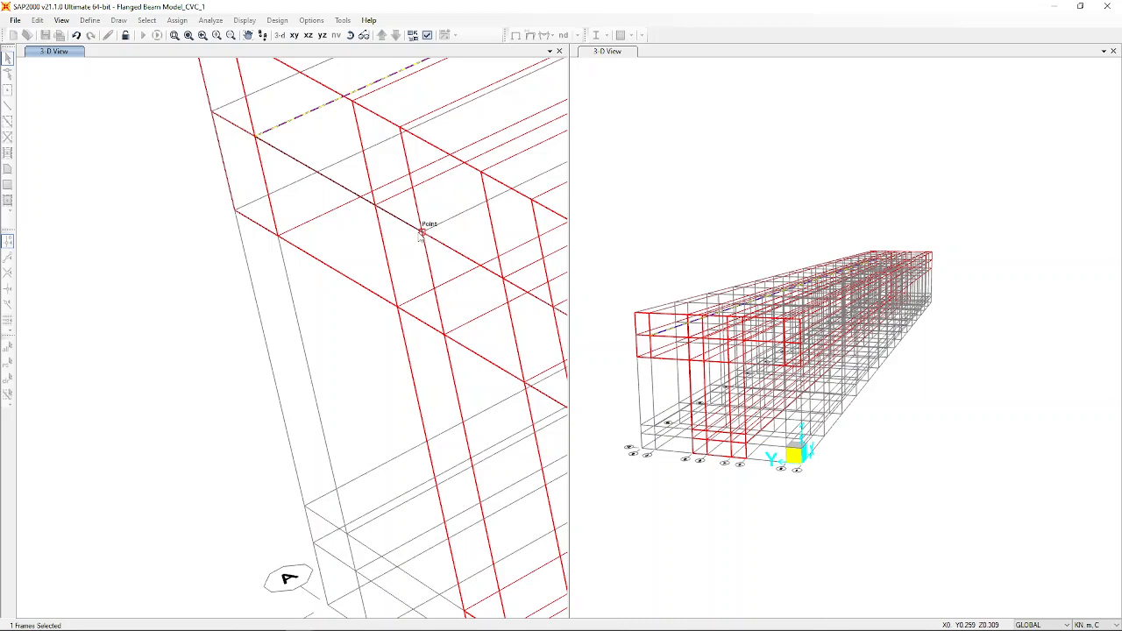
pyautogui.click(420, 234)
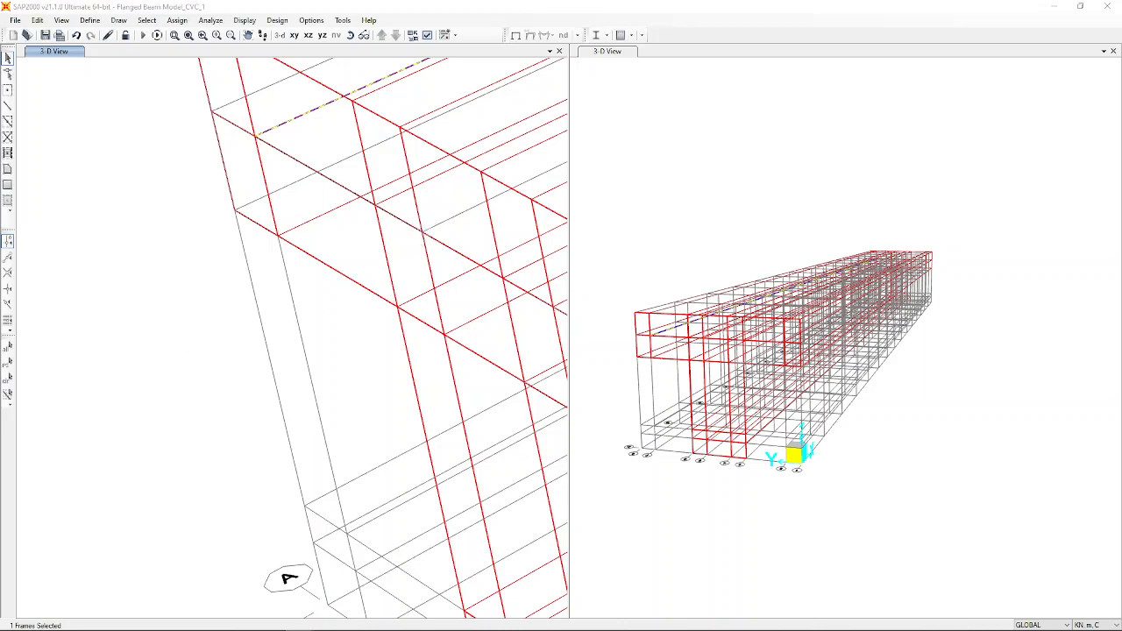
pyautogui.click(216, 179)
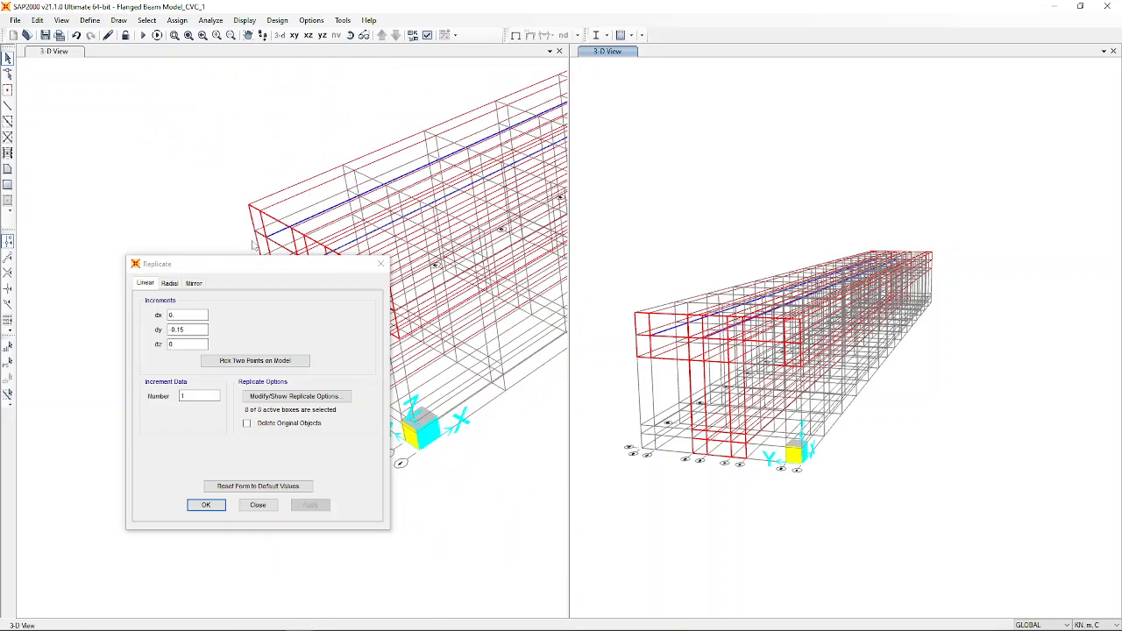
pyautogui.moveTo(256, 263); pyautogui.dragTo(687, 333)
pyautogui.click(685, 563)
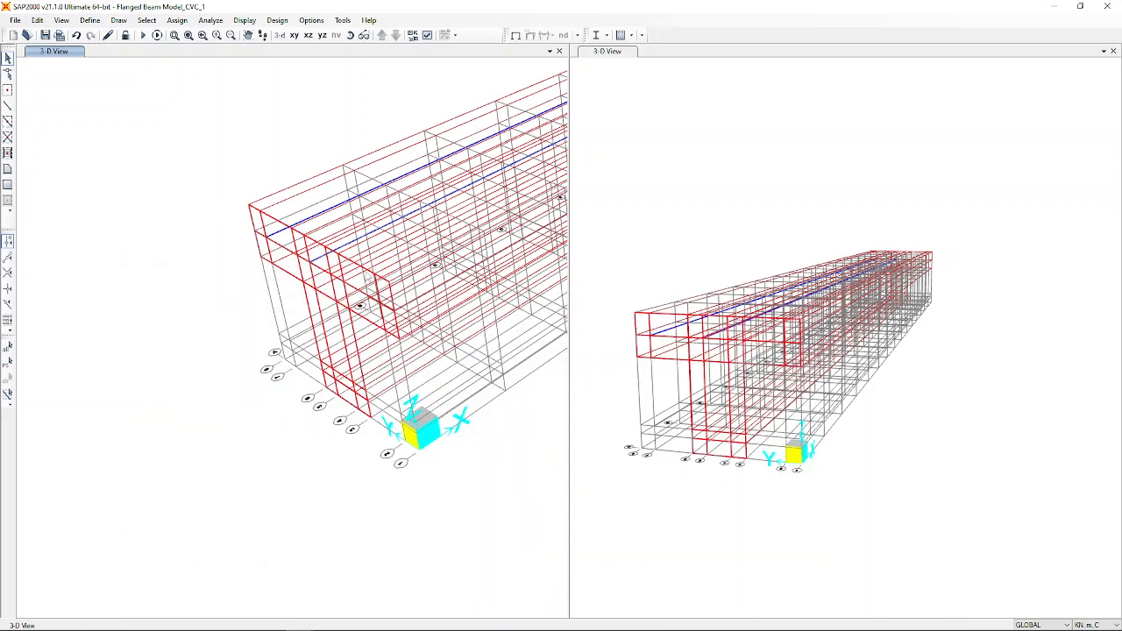
pyautogui.scroll(6, 358, 274)
pyautogui.scroll(-3, 114, 296)
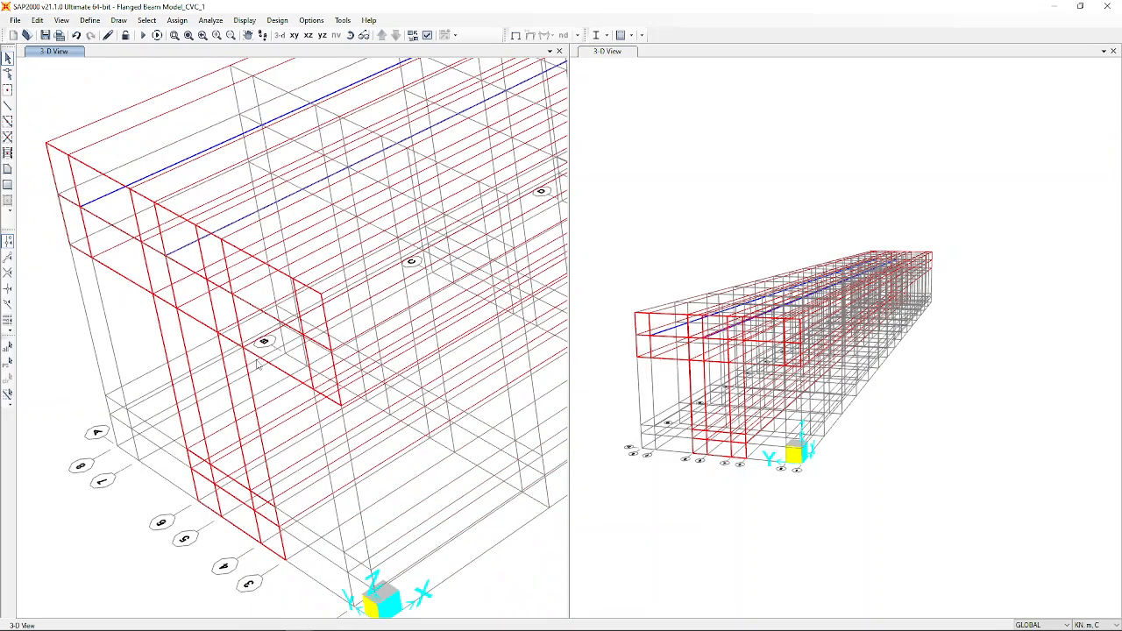
# Replicate a rebar frame by dy = -0.068, measured from two joints on the model.
pyautogui.click(184, 252)
pyautogui.click(37, 19)
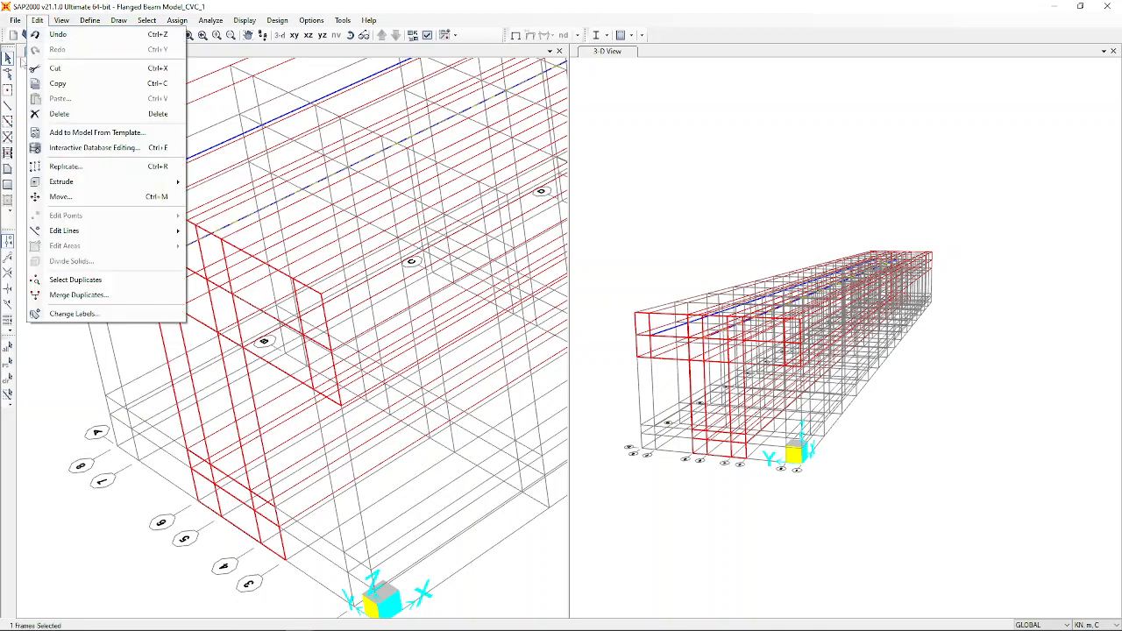
pyautogui.click(68, 166)
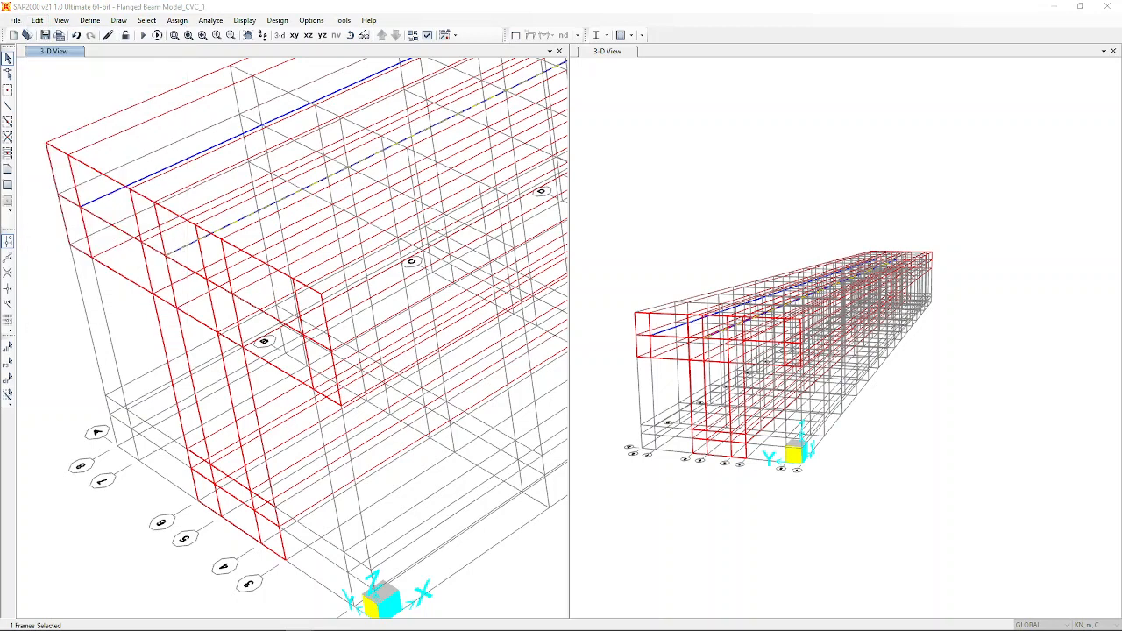
pyautogui.moveTo(438, 153); pyautogui.dragTo(747, 181)
pyautogui.click(709, 267)
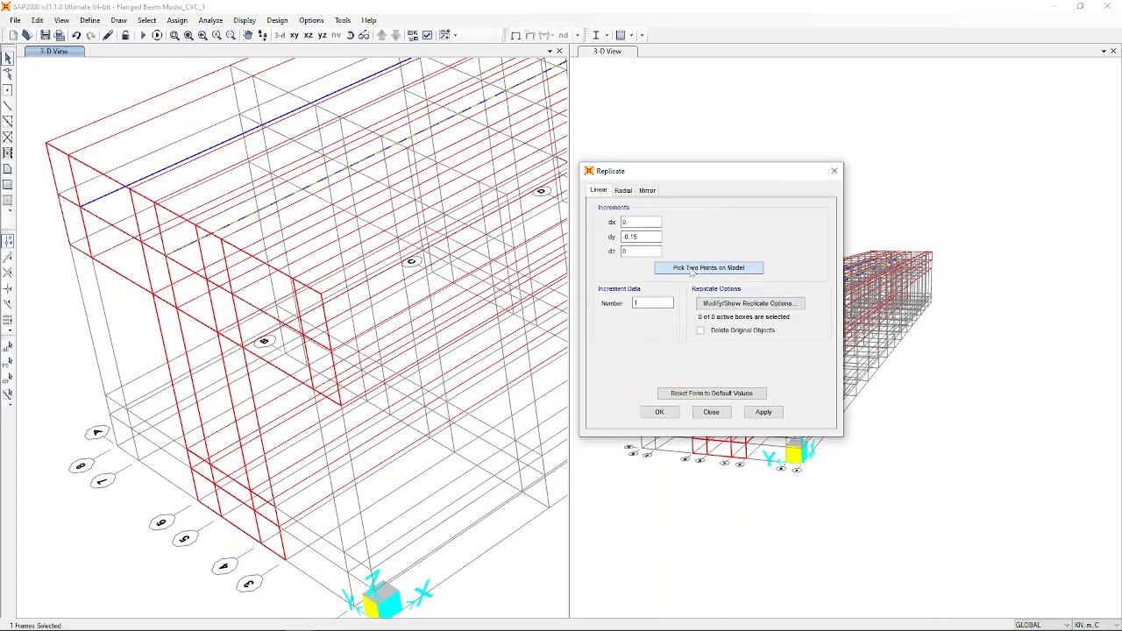
pyautogui.click(165, 256)
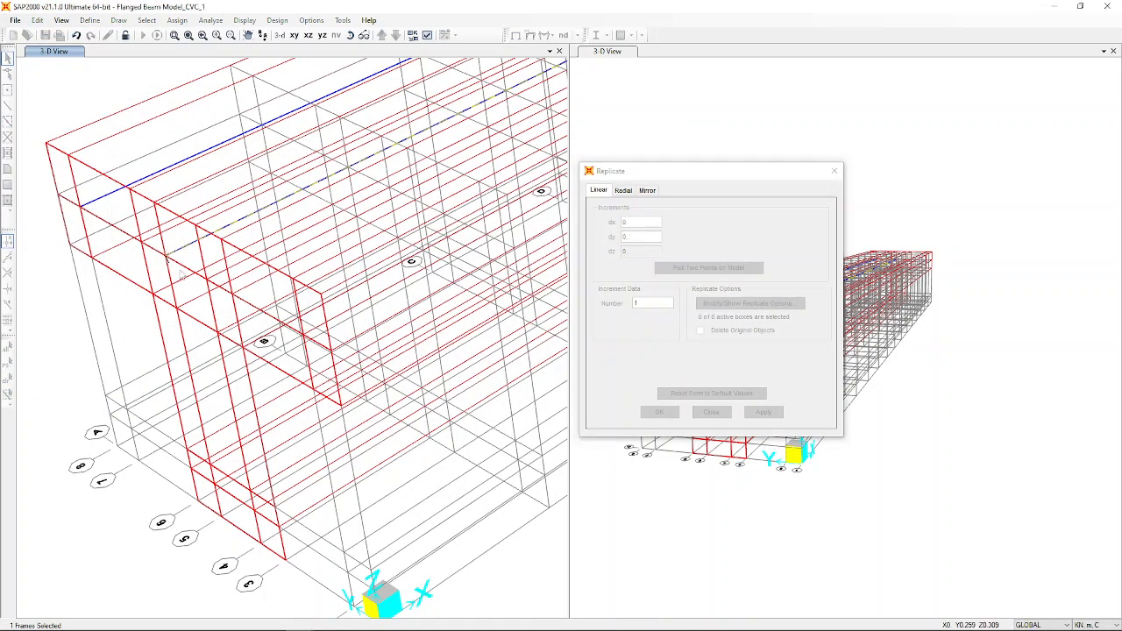
pyautogui.click(205, 279)
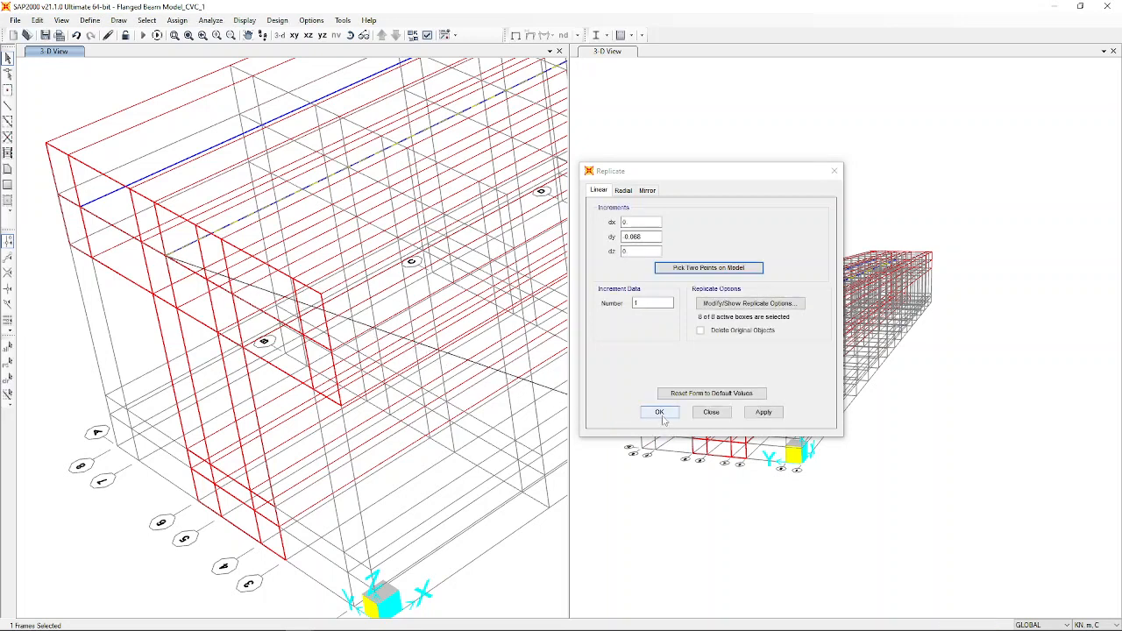
pyautogui.click(674, 268)
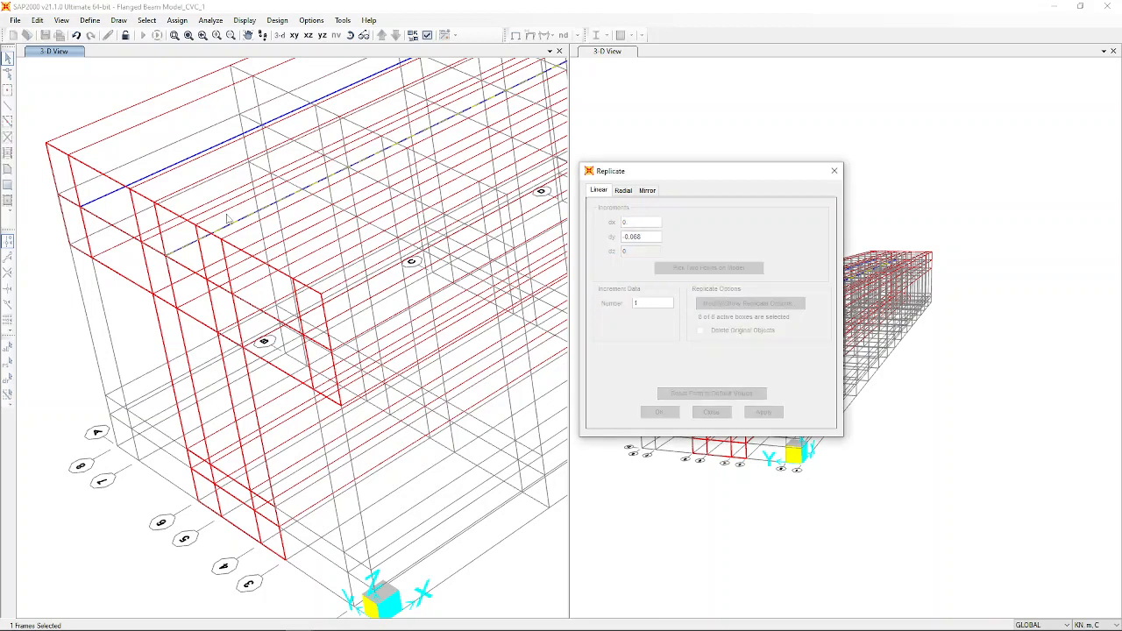
pyautogui.click(164, 257)
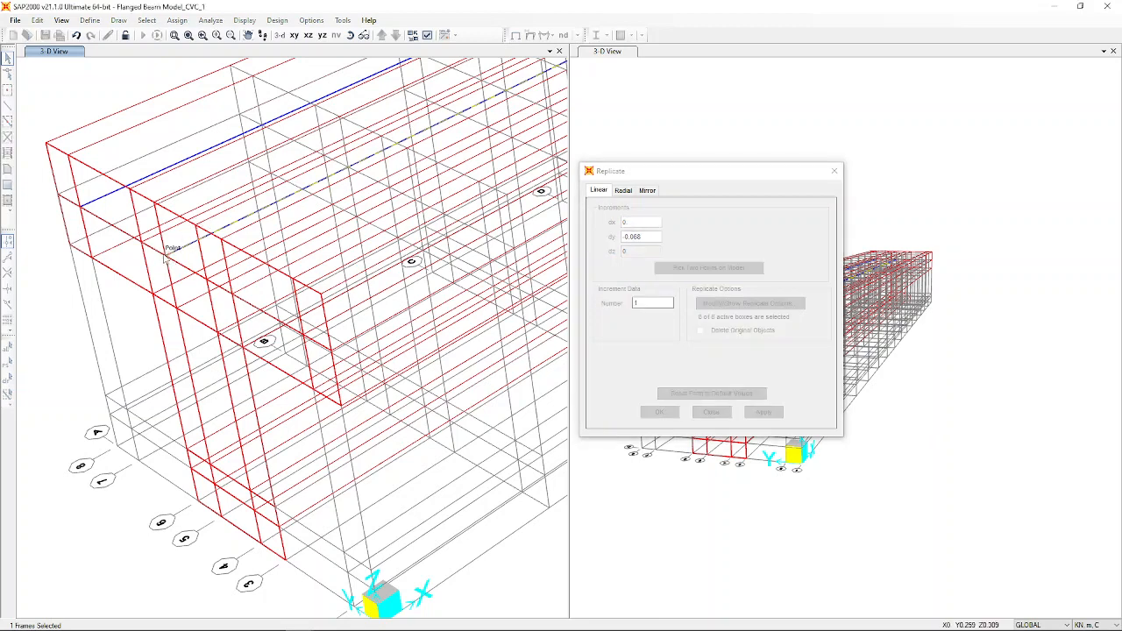
pyautogui.click(208, 279)
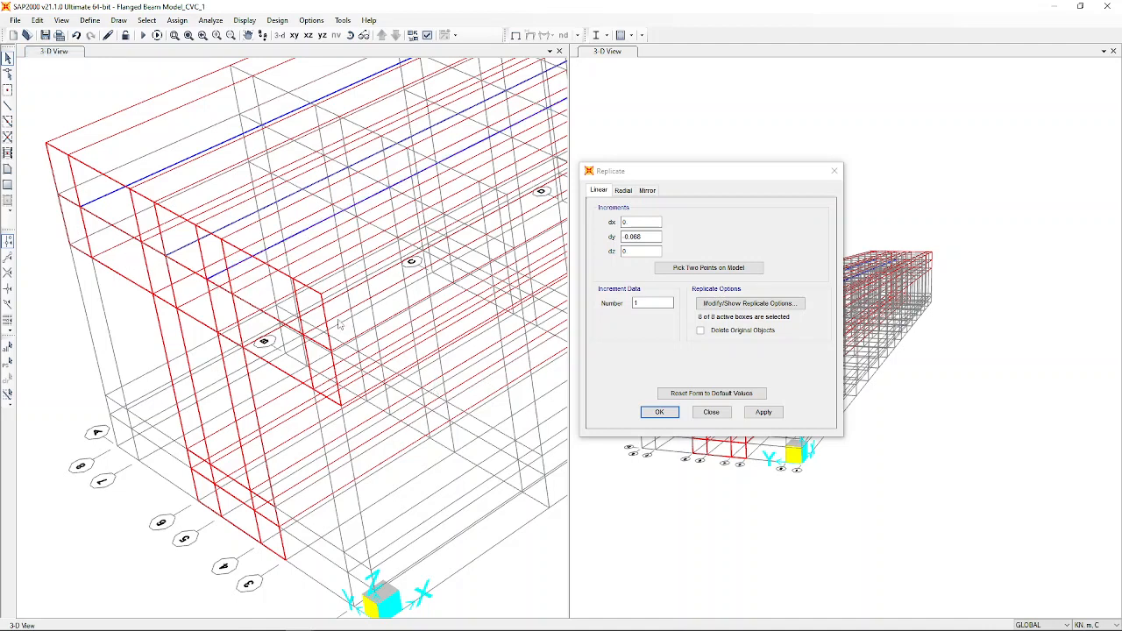
pyautogui.click(207, 277)
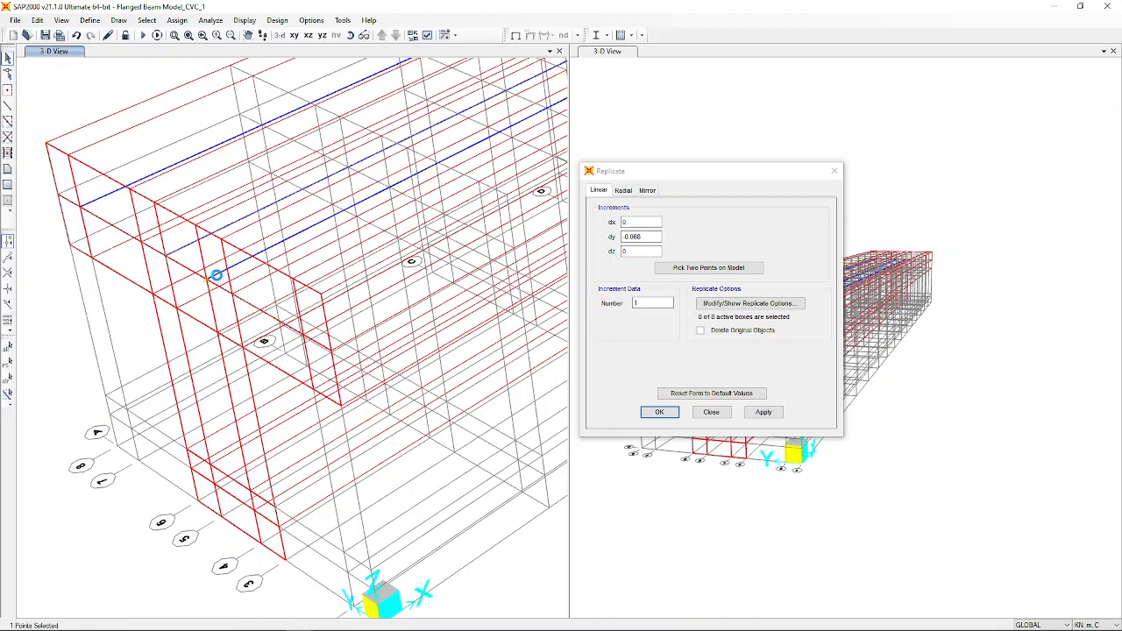
# Select the next rebar frame to copy and start another Replicate.
pyautogui.click(208, 278)
pyautogui.click(218, 274)
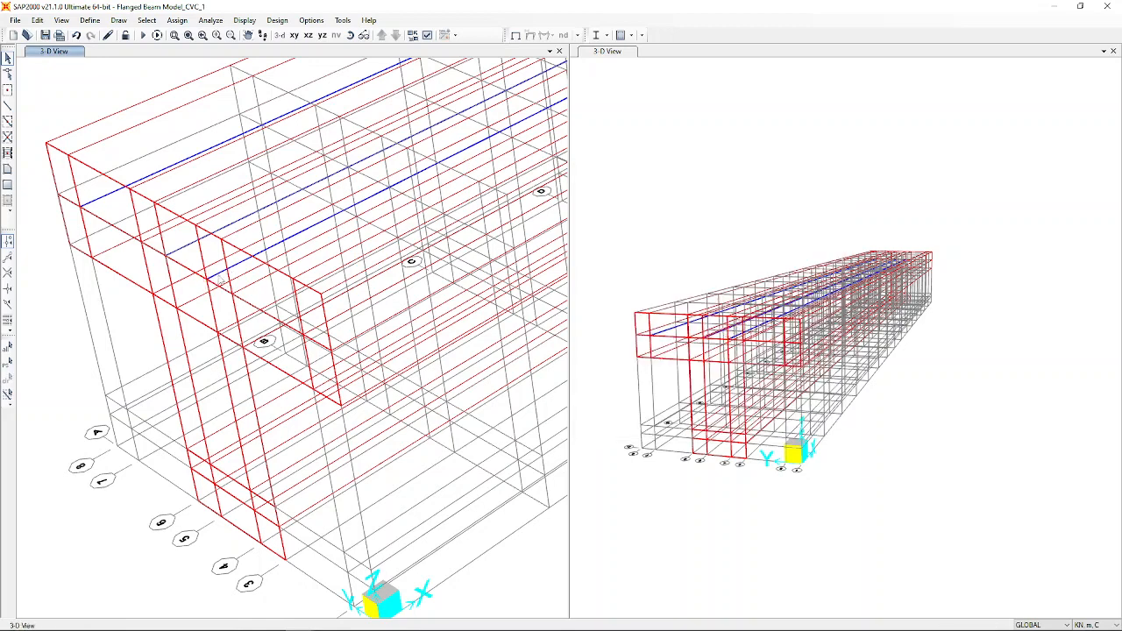
pyautogui.click(36, 19)
pyautogui.click(87, 168)
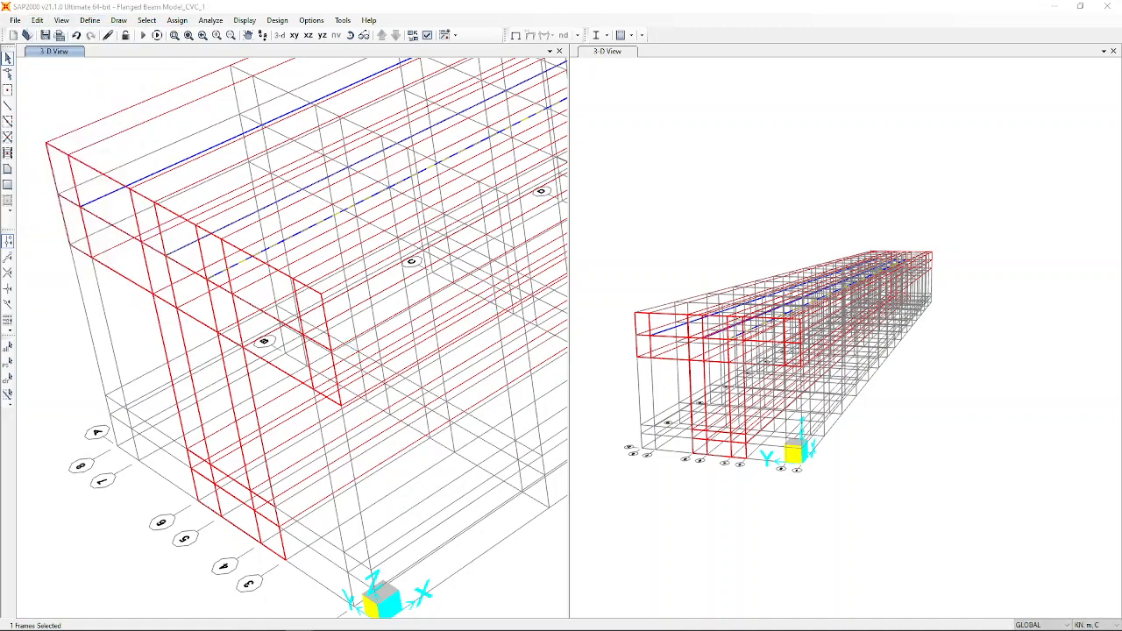
# Replicate the selected bar by dy = -0.15, dz = 0, measured from two model points.
pyautogui.click(666, 254)
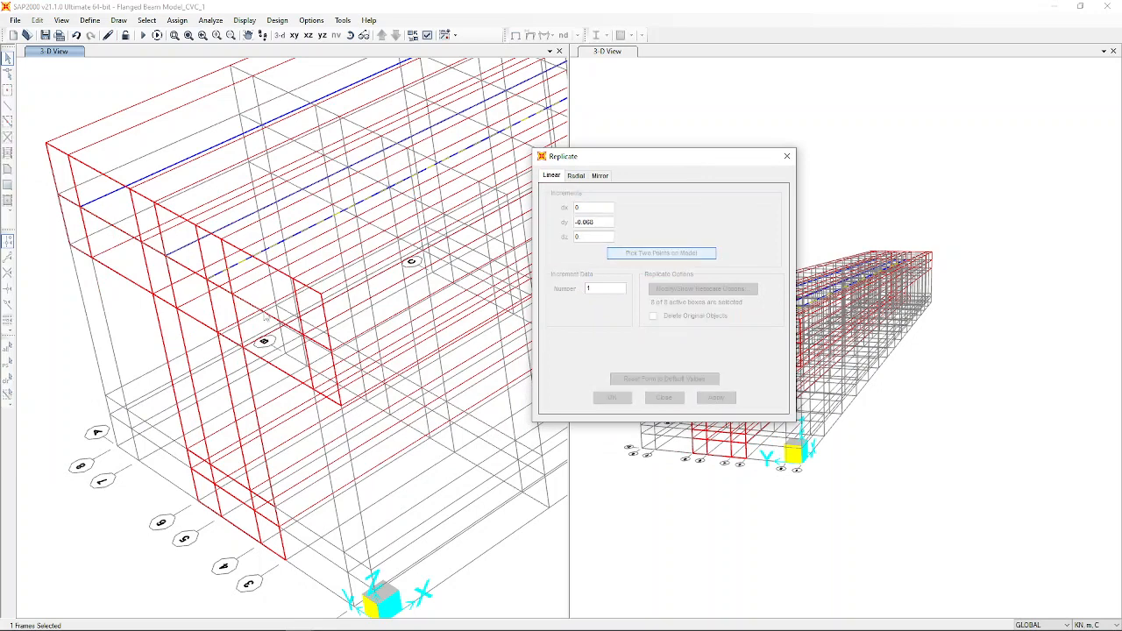
pyautogui.click(211, 289)
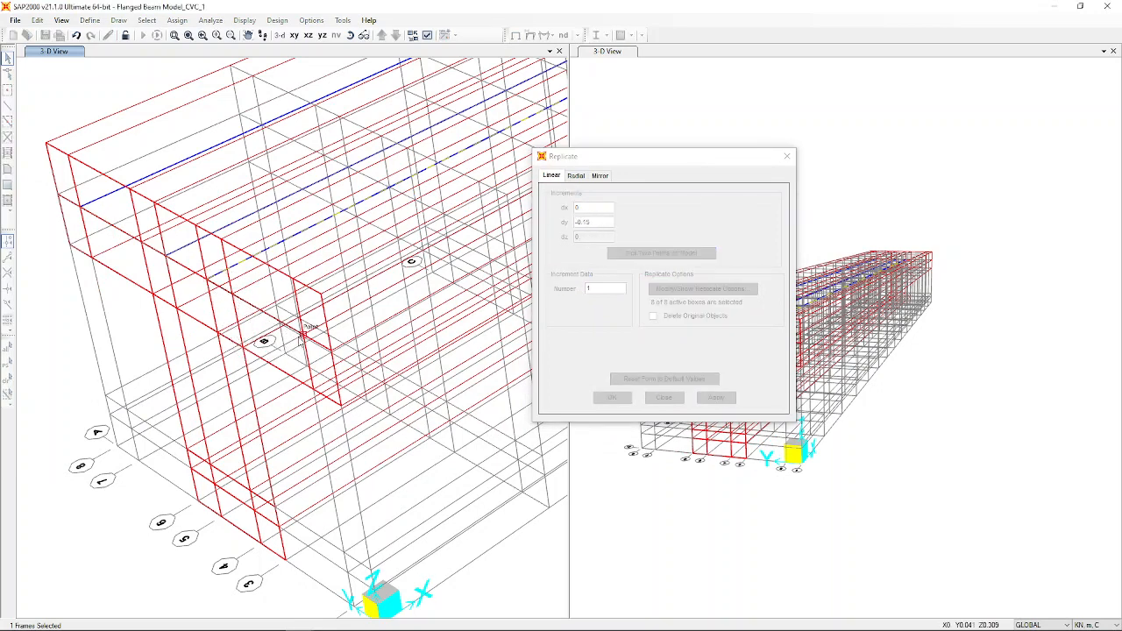
pyautogui.click(302, 336)
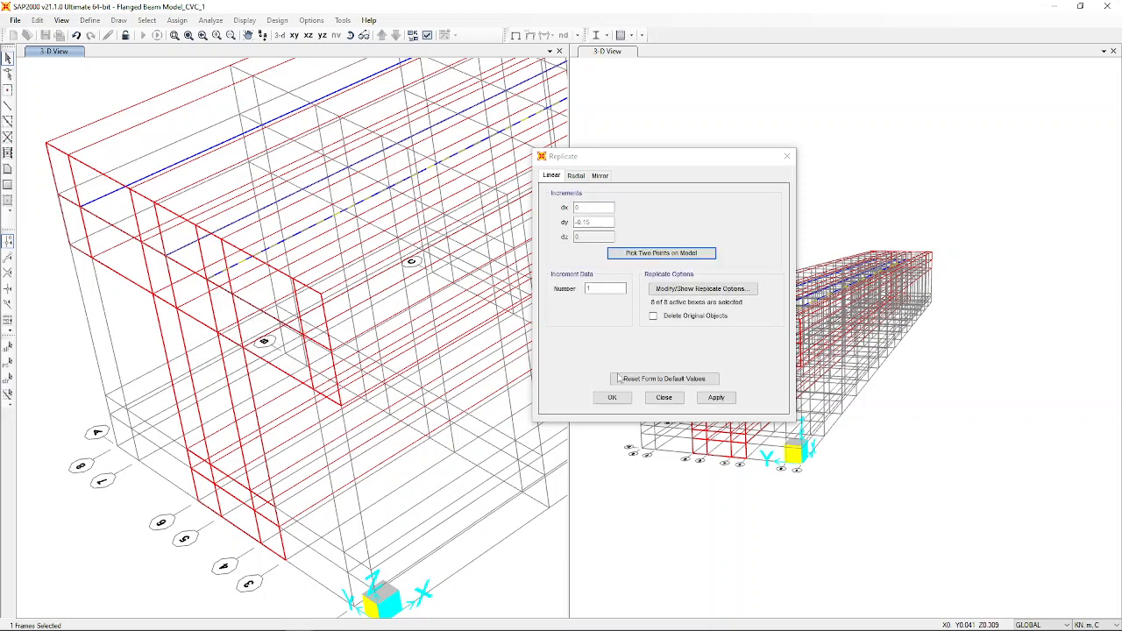
pyautogui.click(724, 402)
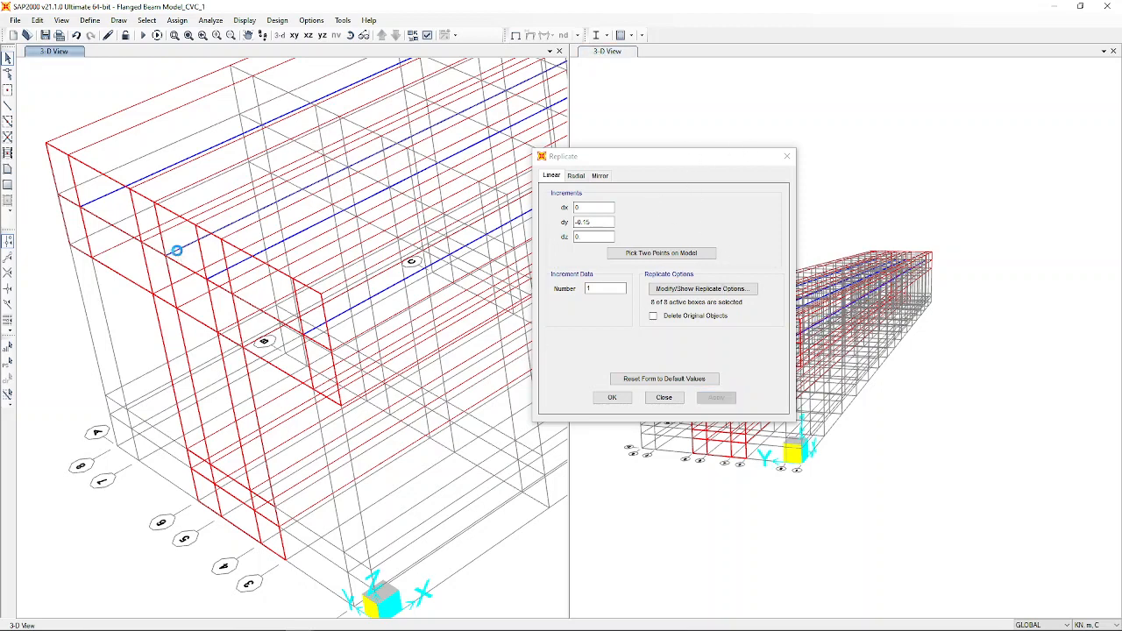
# Select two rebar frames and apply a replicate copy using an offset picked on the model.
pyautogui.click(179, 255)
pyautogui.click(179, 255)
pyautogui.click(241, 270)
pyautogui.click(644, 254)
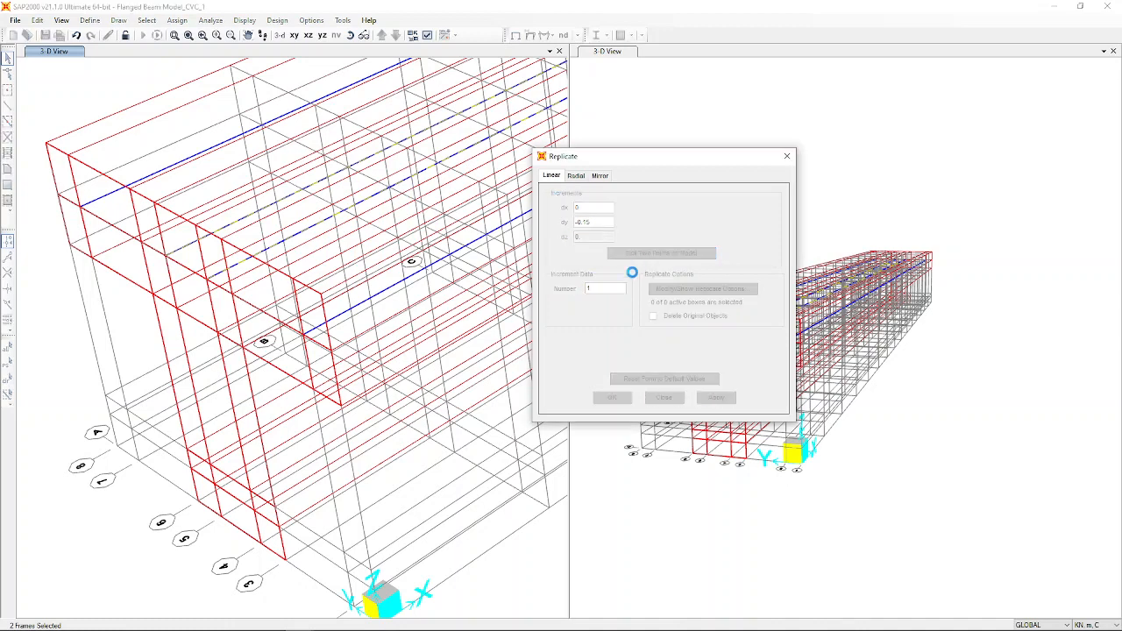
pyautogui.click(165, 260)
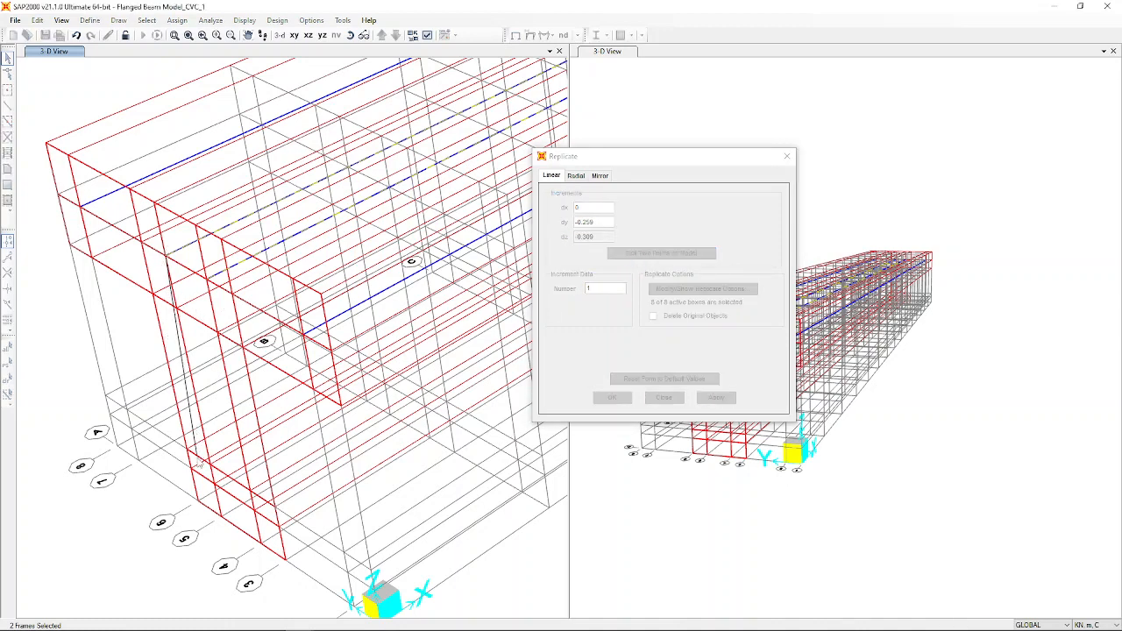
pyautogui.click(209, 465)
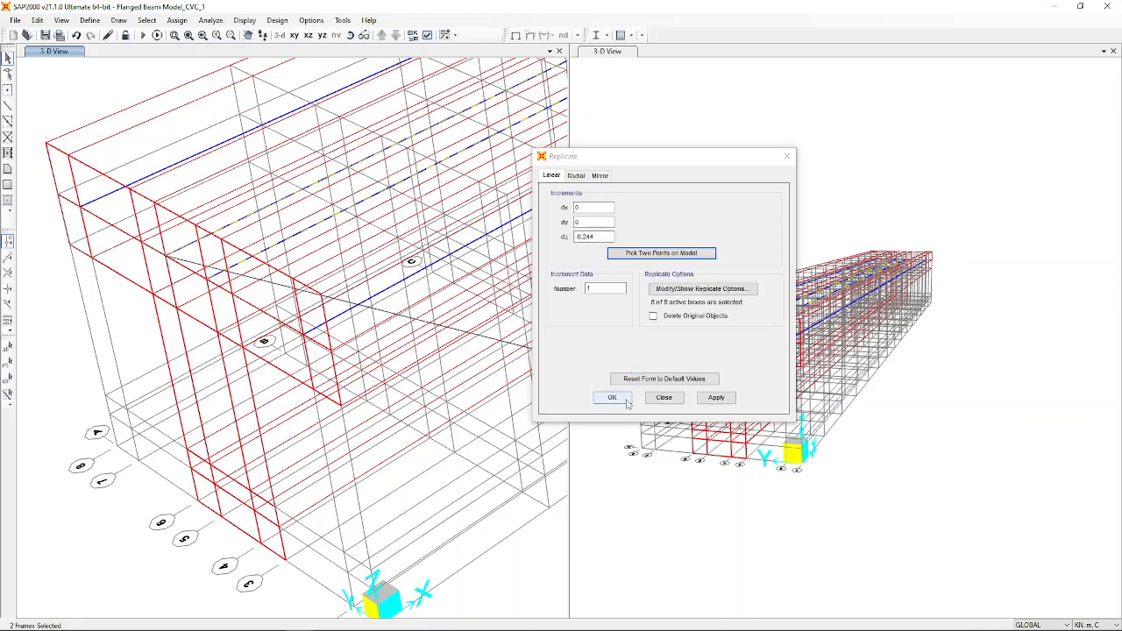
pyautogui.click(716, 397)
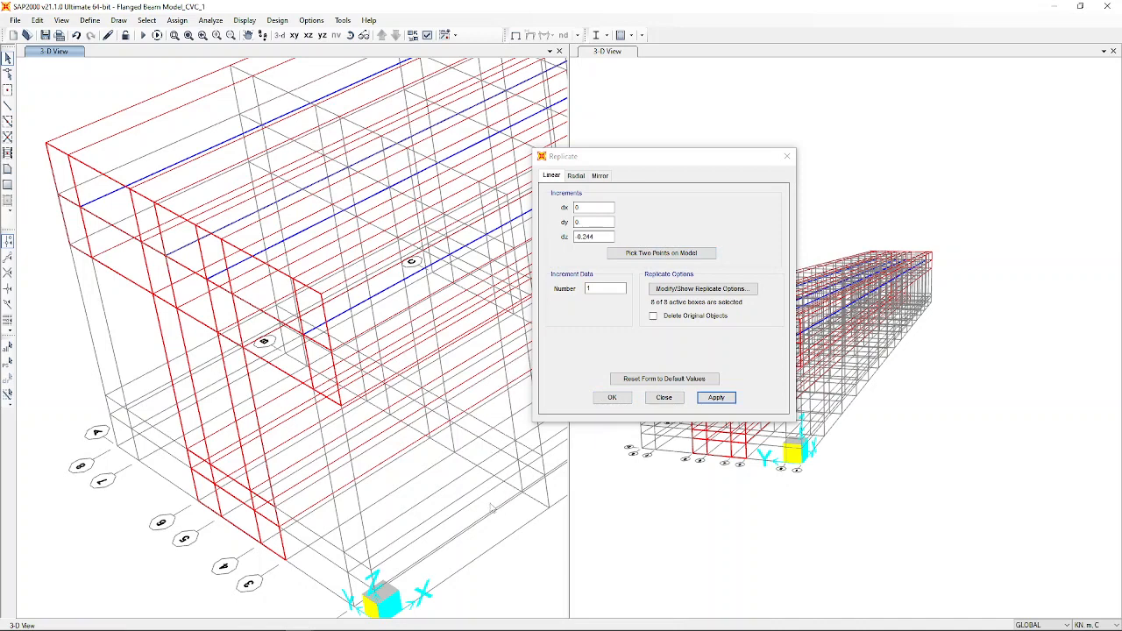
# Replicate the selected bottom rebar frames 0.024 m upward to form a second bar layer.
pyautogui.click(222, 461)
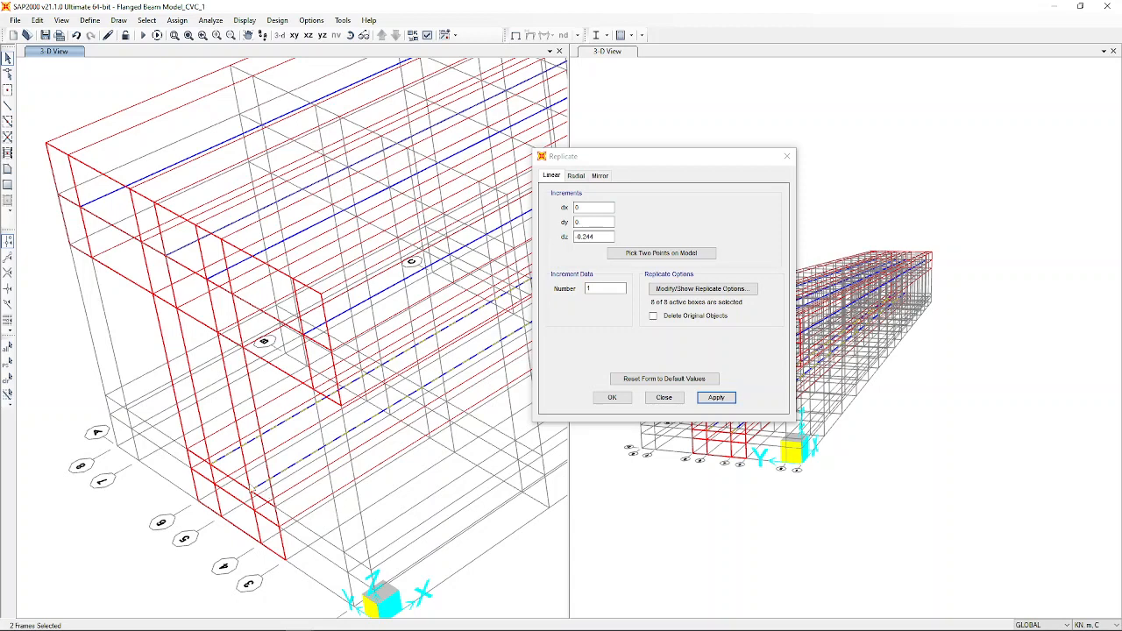
pyautogui.click(661, 253)
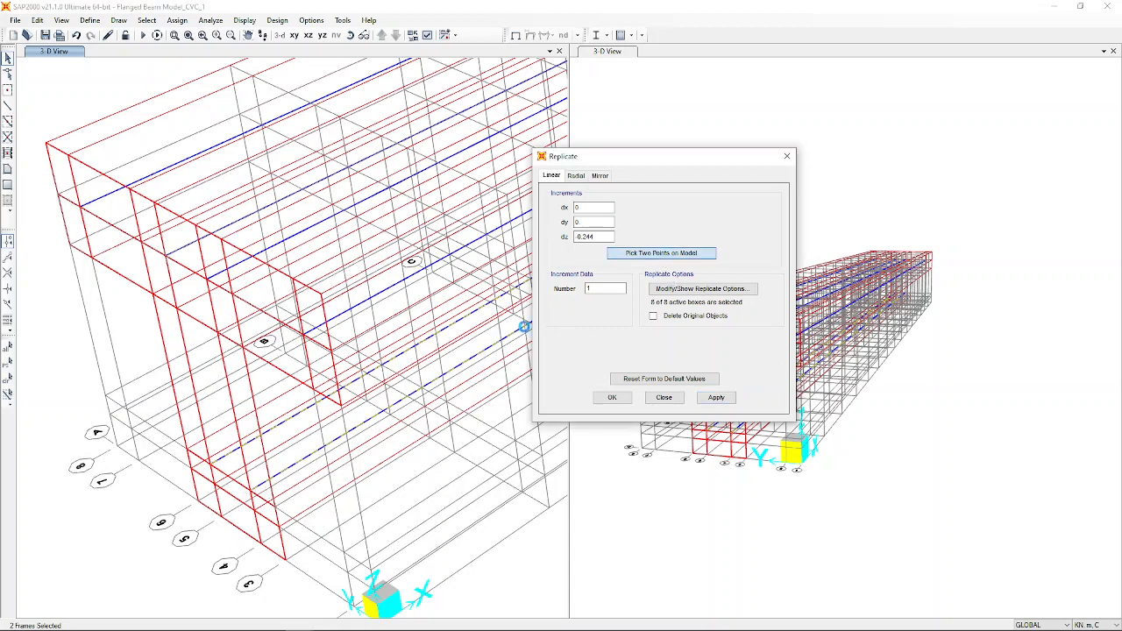
pyautogui.click(212, 466)
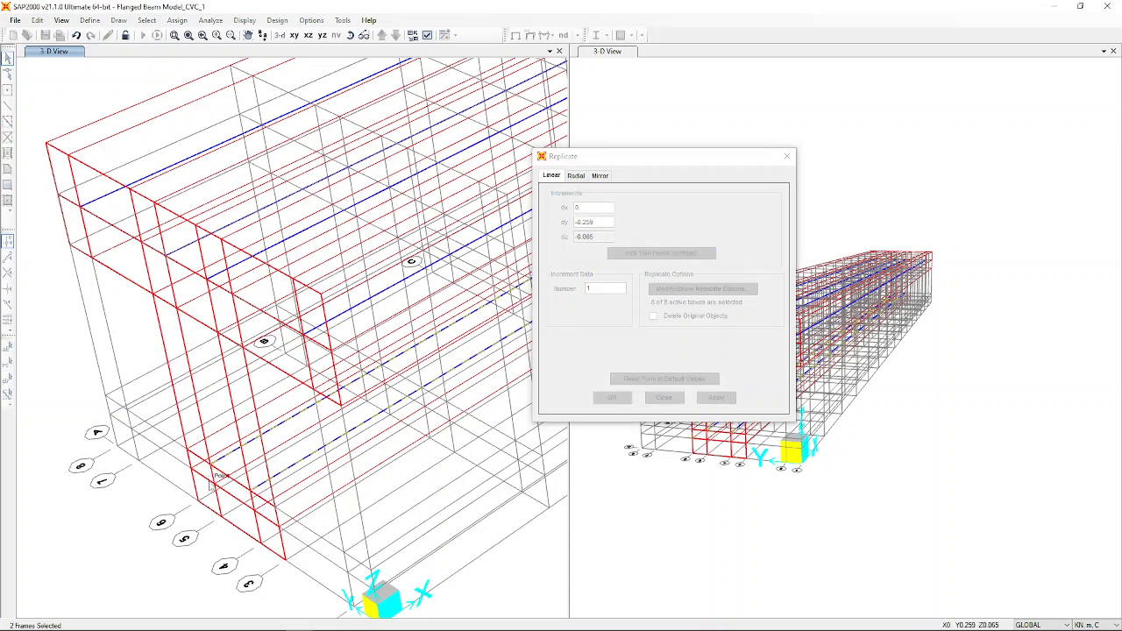
pyautogui.click(213, 481)
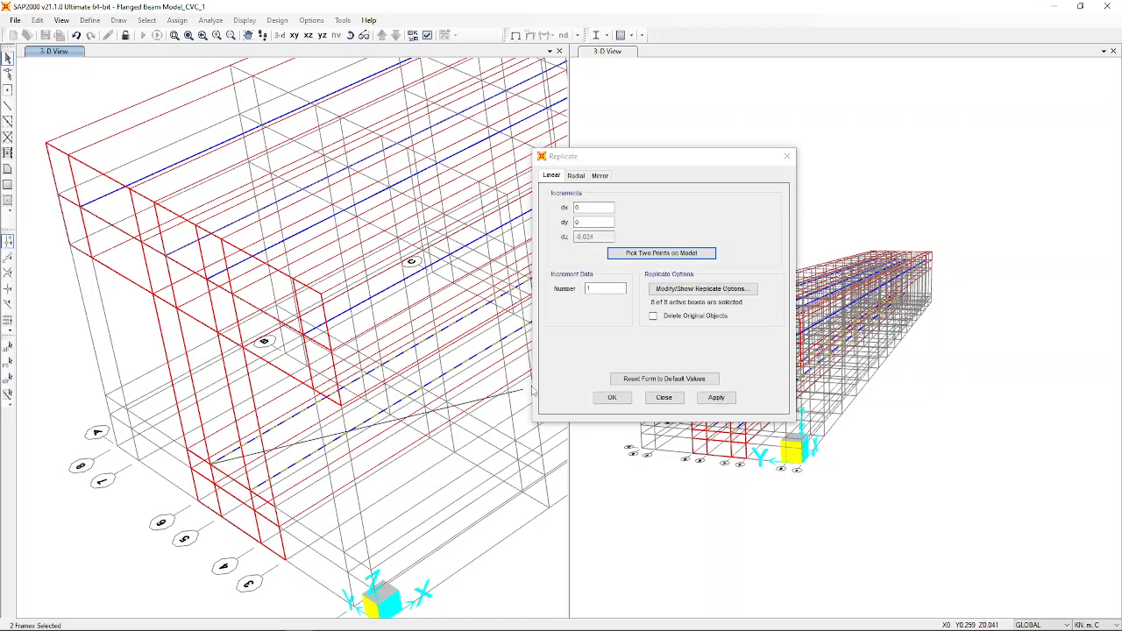
pyautogui.click(705, 397)
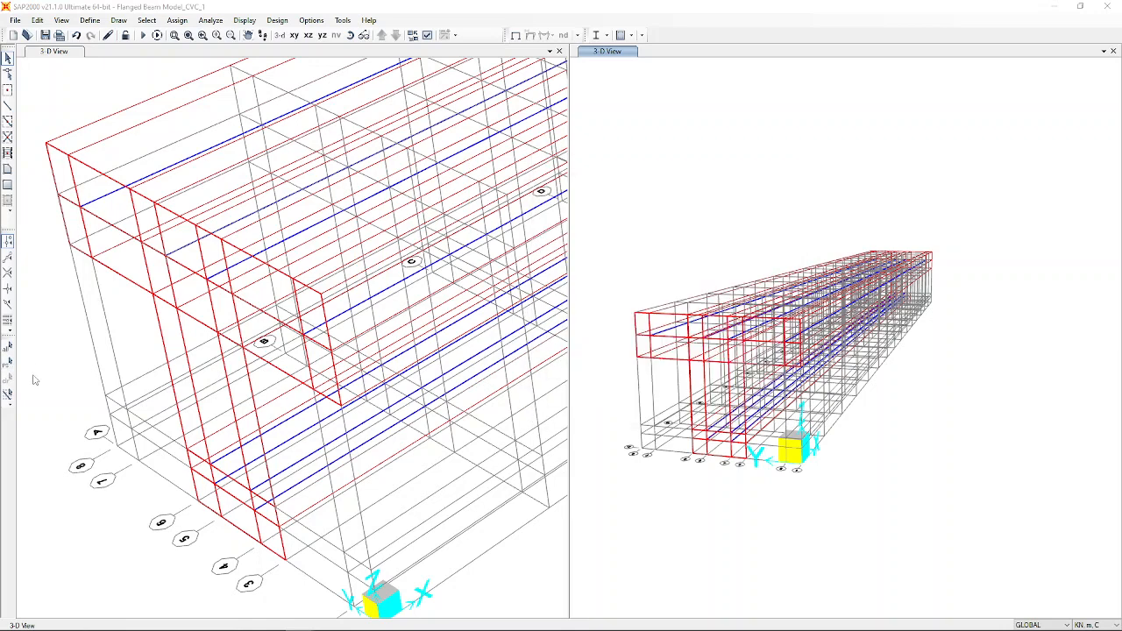
# Check the General Options in the left view's Set Display Options and confirm them.
pyautogui.click(517, 587)
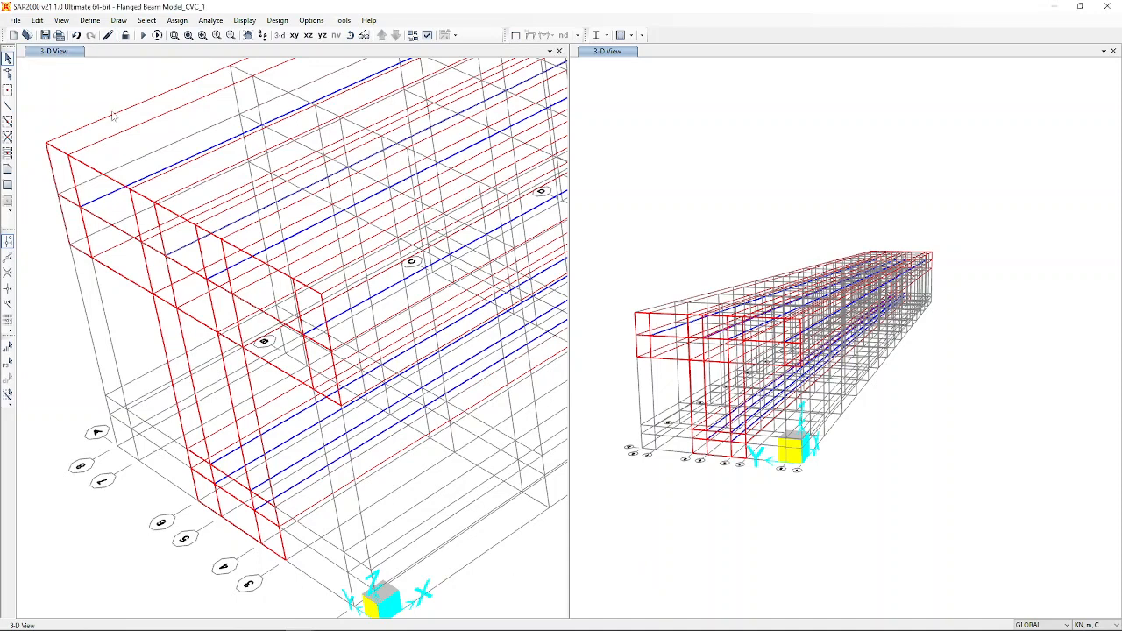
pyautogui.click(729, 404)
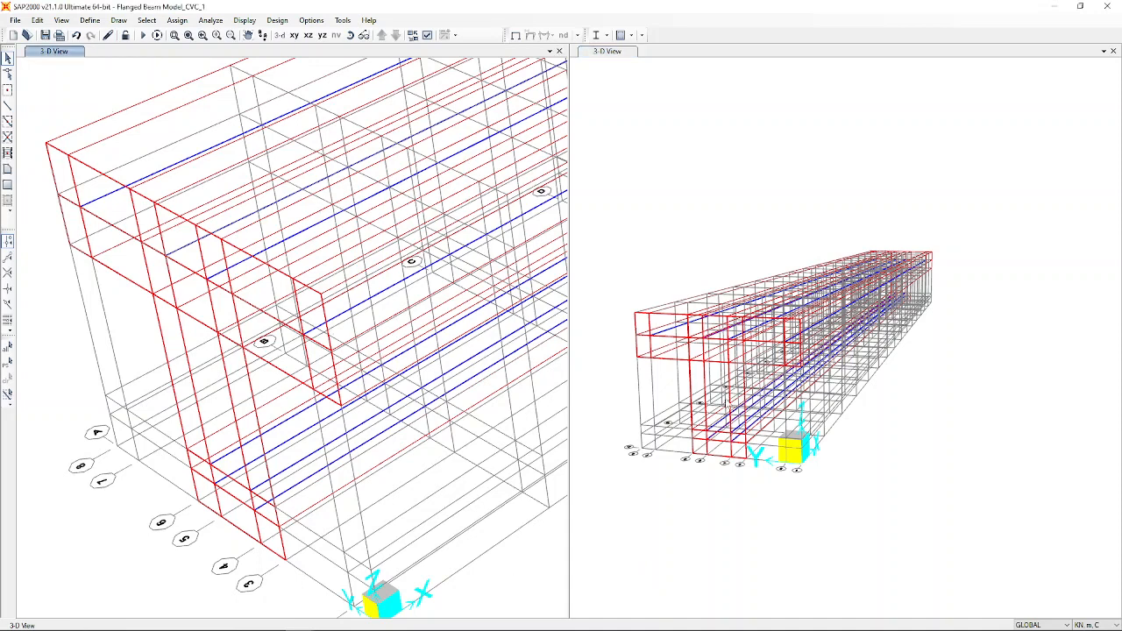
pyautogui.click(725, 193)
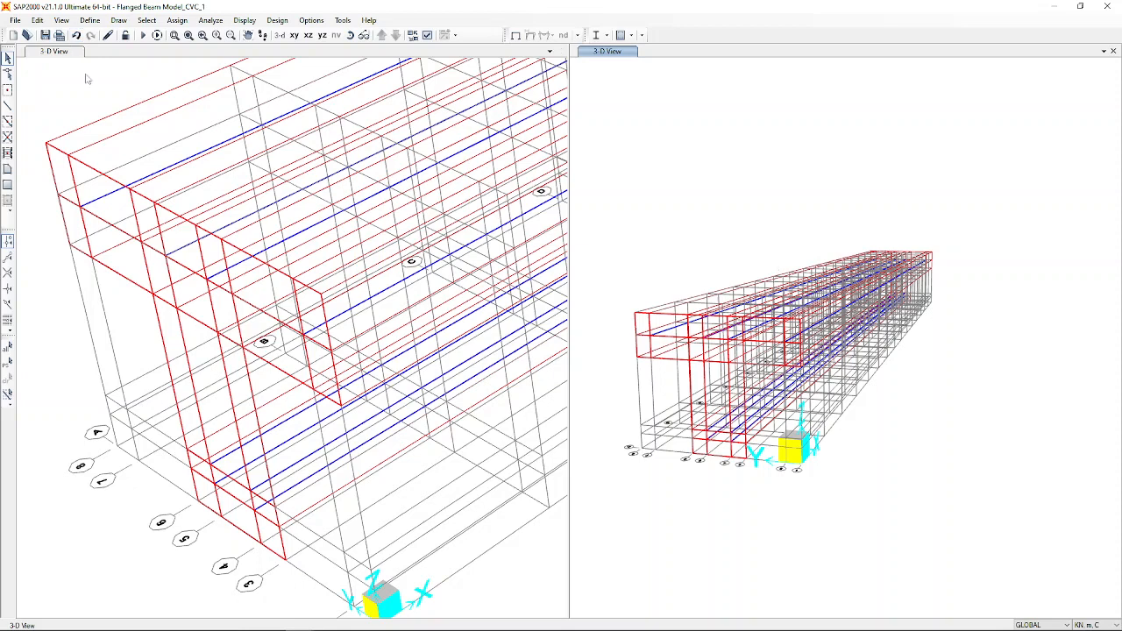
pyautogui.scroll(-3, 386, 127)
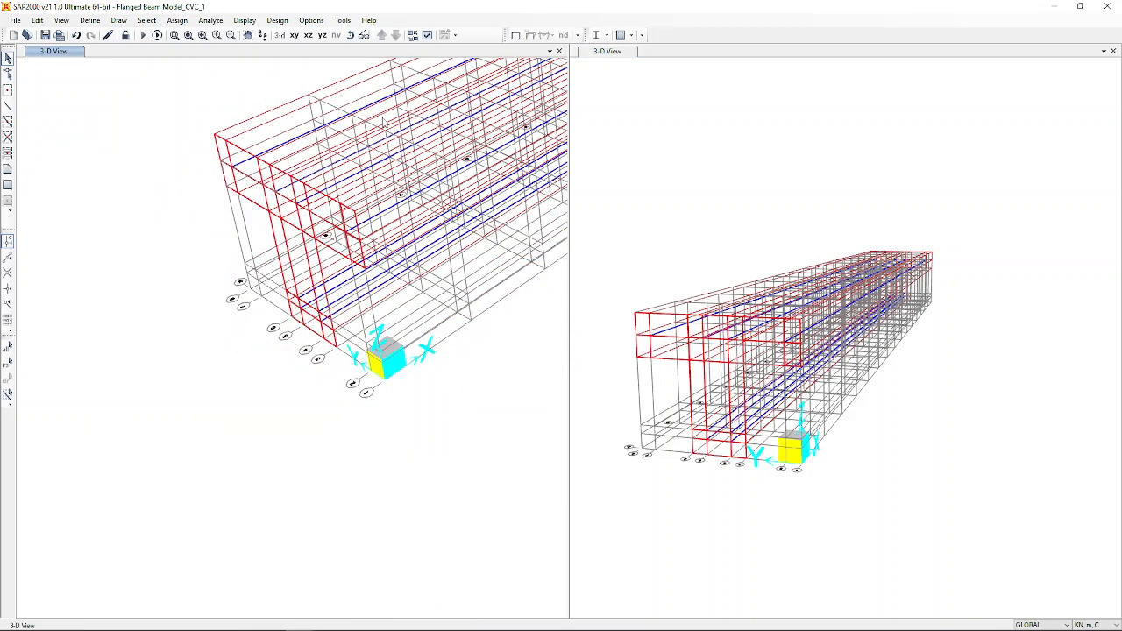
pyautogui.click(427, 35)
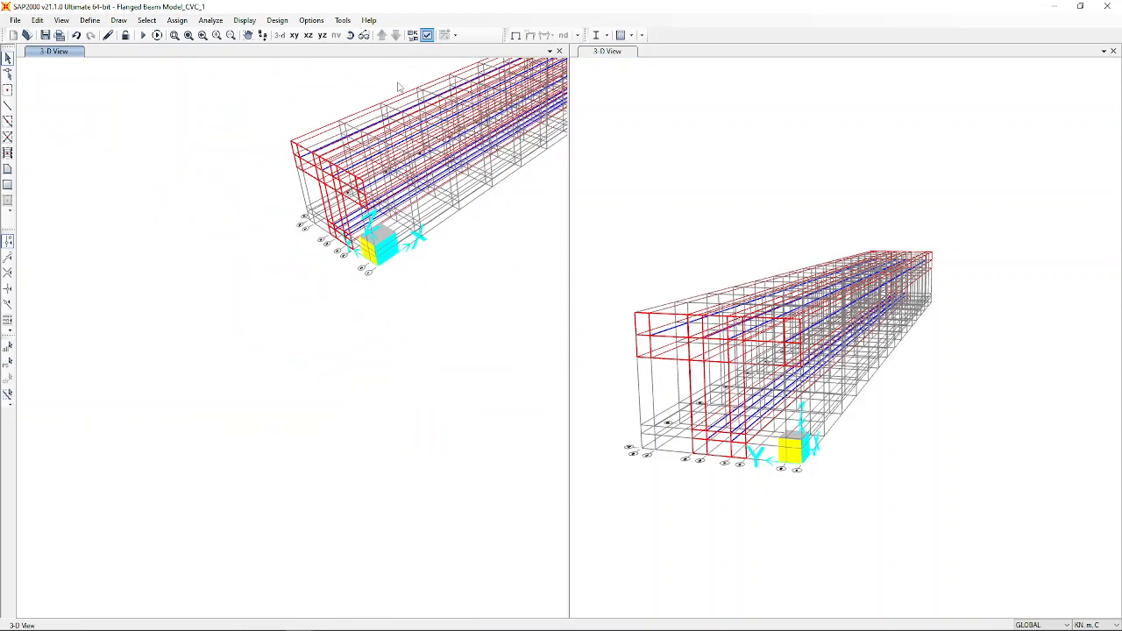
pyautogui.click(428, 35)
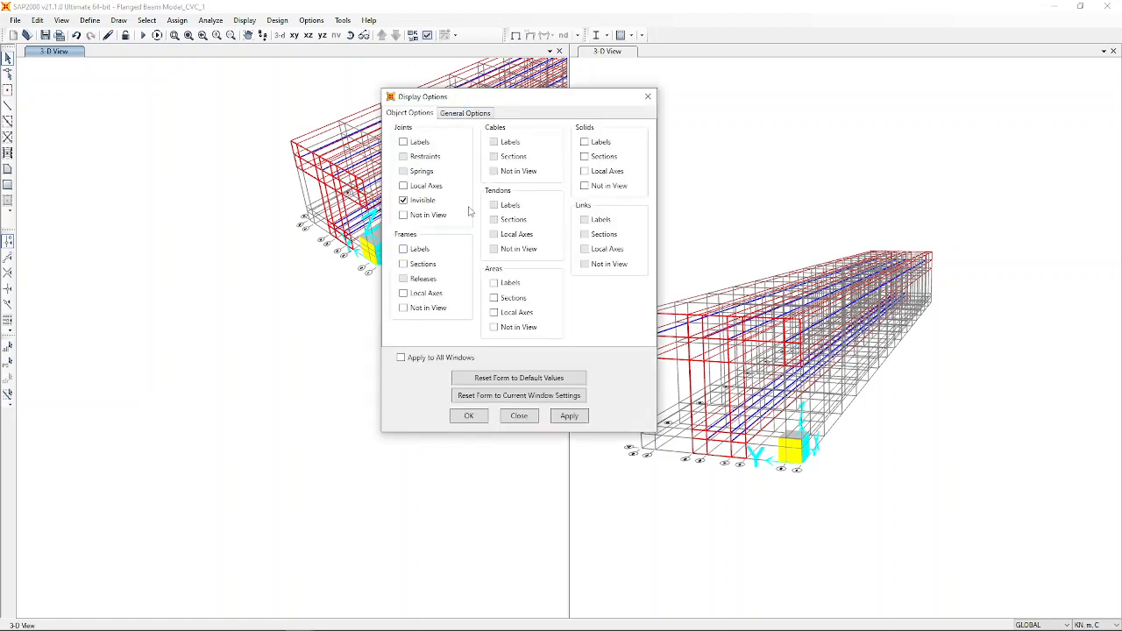
pyautogui.click(478, 115)
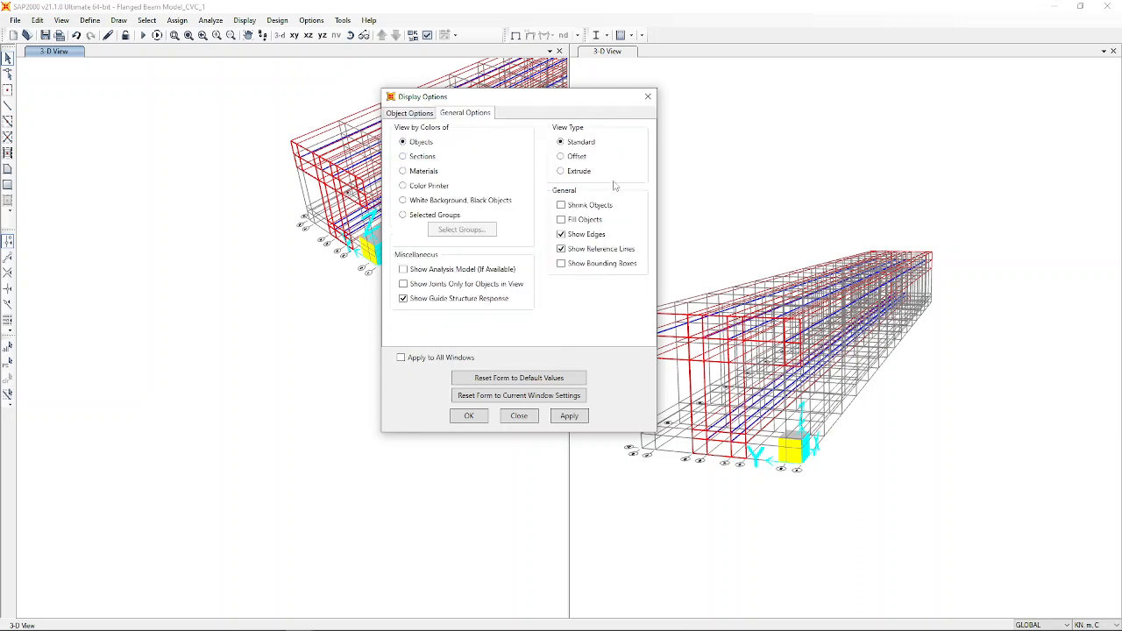
pyautogui.click(466, 417)
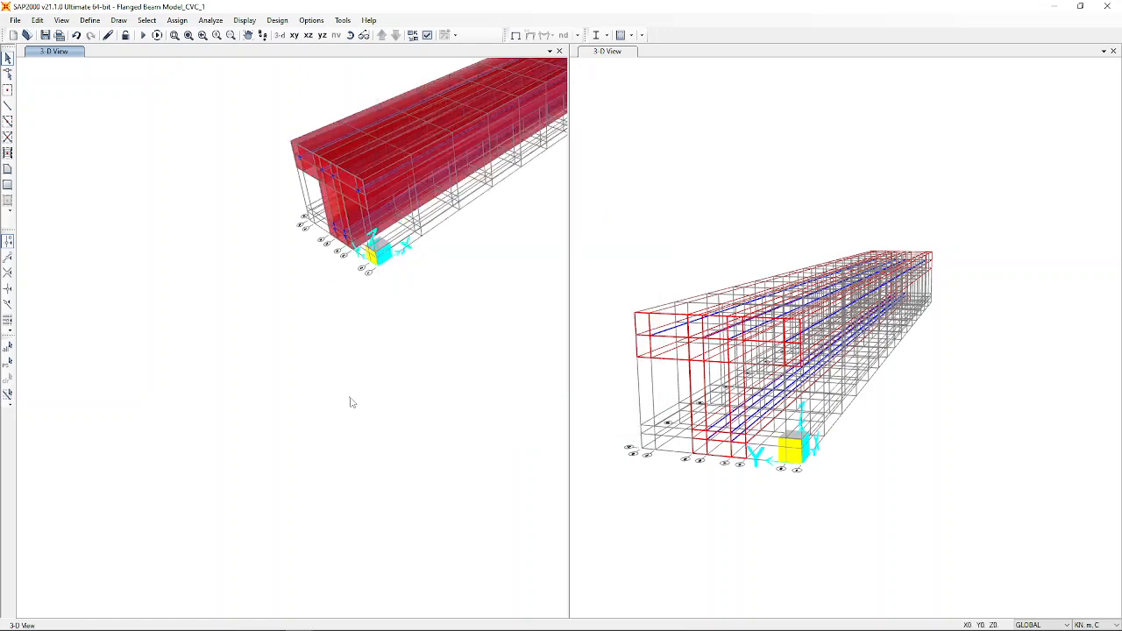
# Pan and rotate the left 3-D view to see the beam end-on with its rebar inside.
pyautogui.moveTo(428, 297); pyautogui.dragTo(254, 492, button='middle')
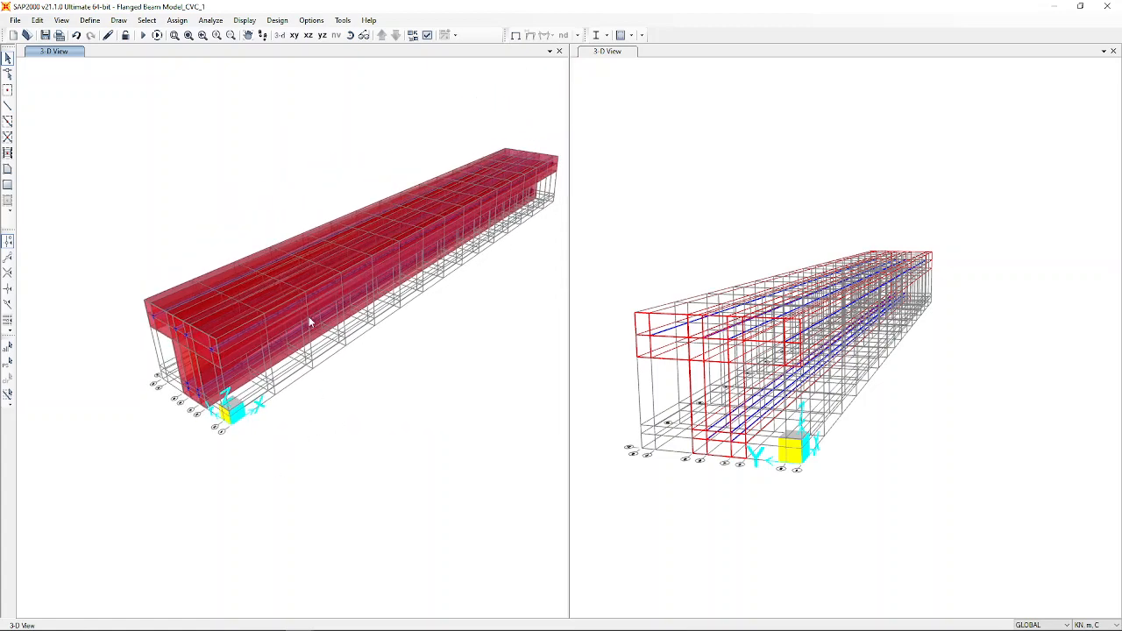
pyautogui.click(350, 35)
pyautogui.moveTo(214, 482); pyautogui.dragTo(280, 478)
pyautogui.moveTo(265, 457); pyautogui.dragTo(474, 409, button='middle')
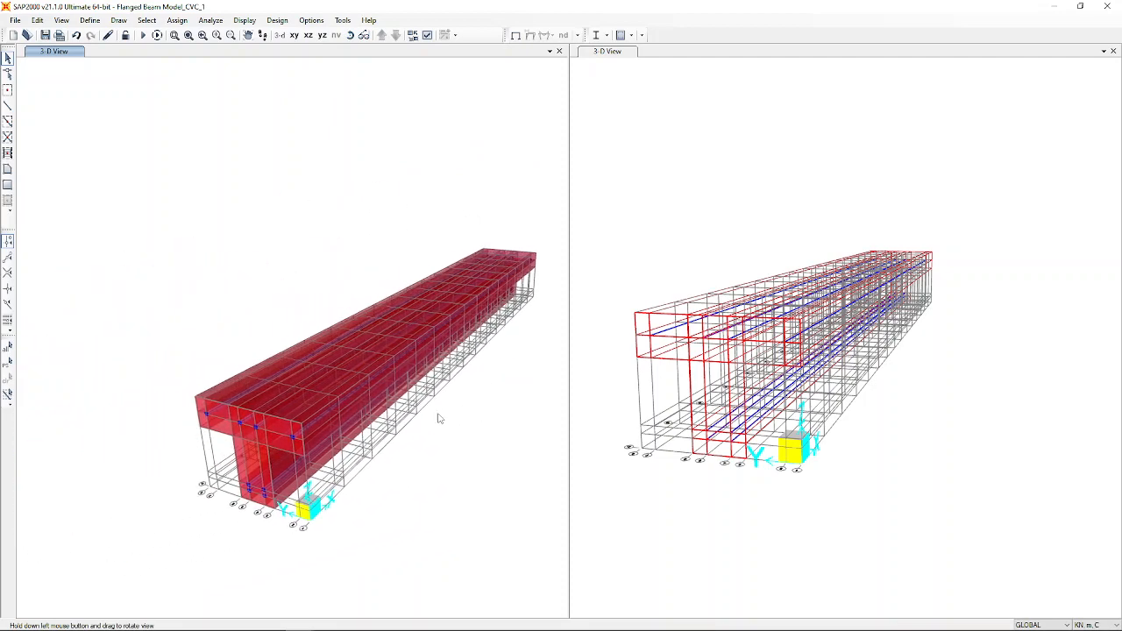
pyautogui.scroll(4, 387, 428)
pyautogui.scroll(5, 387, 428)
pyautogui.scroll(-9, 387, 427)
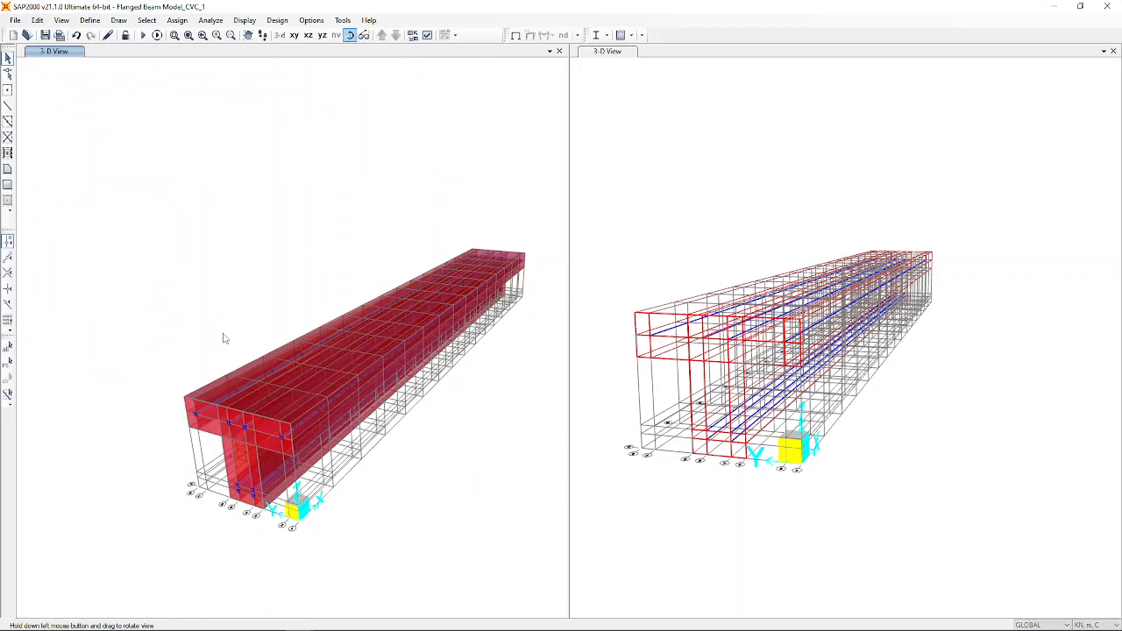
pyautogui.moveTo(223, 336); pyautogui.dragTo(266, 446)
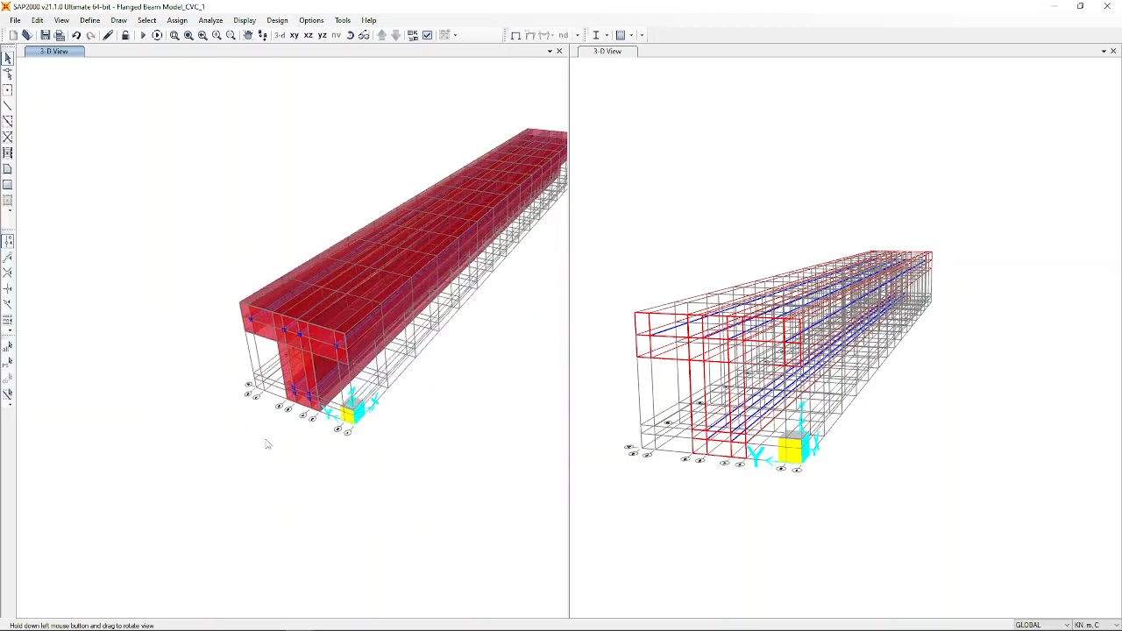
pyautogui.moveTo(506, 312); pyautogui.dragTo(372, 400, button='middle')
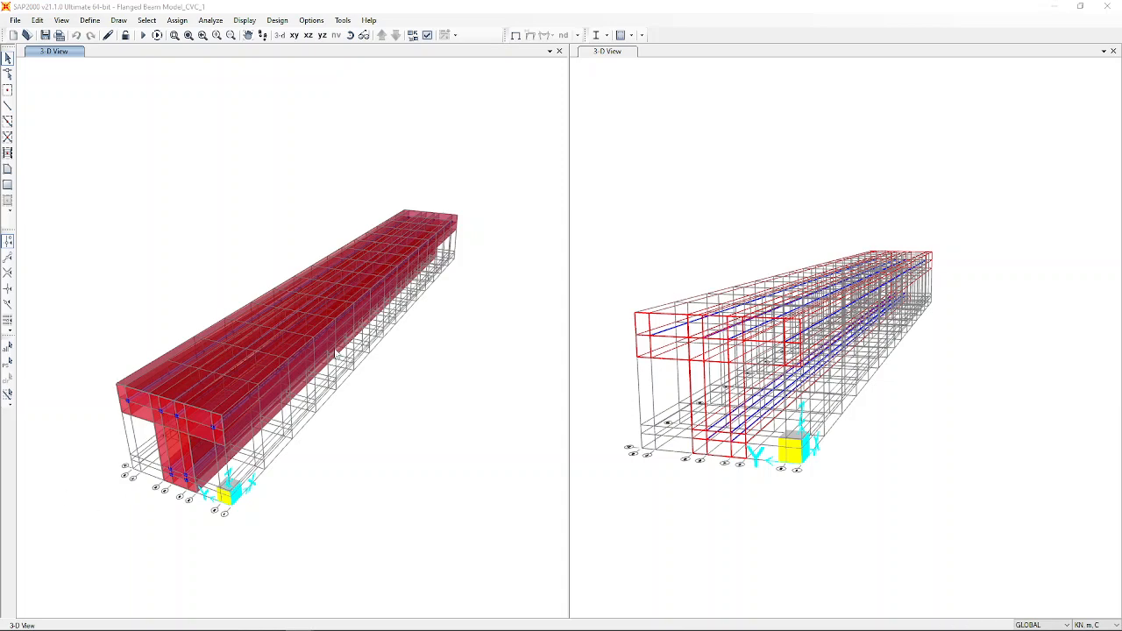
# Select the four bottom web joints at the X=0 end of the beam.
pyautogui.scroll(5, 172, 472)
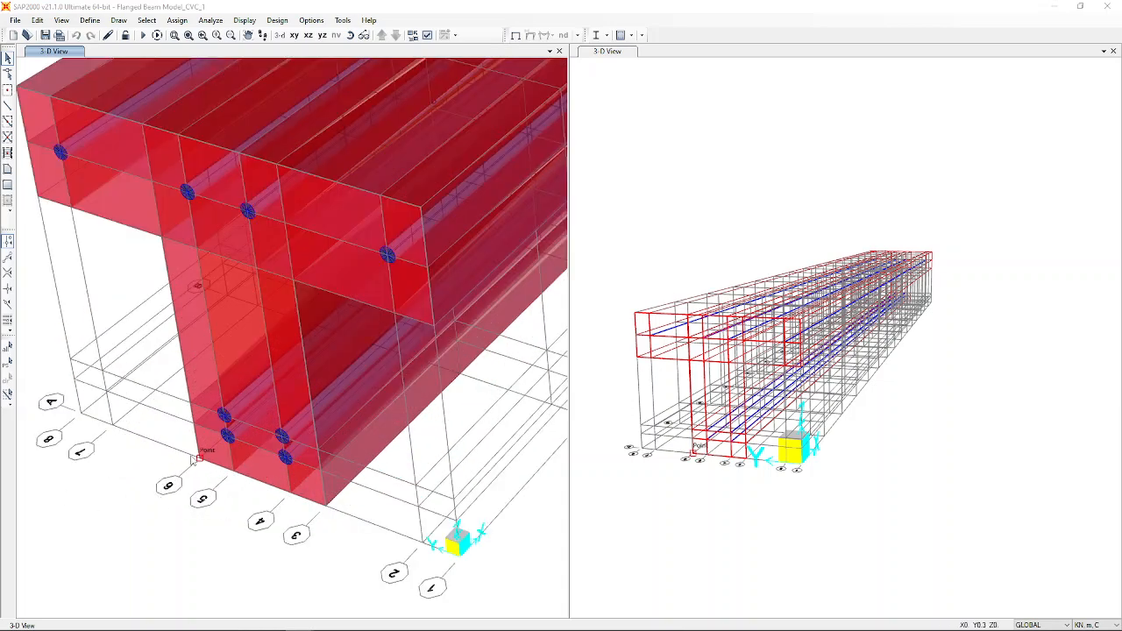
pyautogui.moveTo(191, 456); pyautogui.dragTo(241, 486)
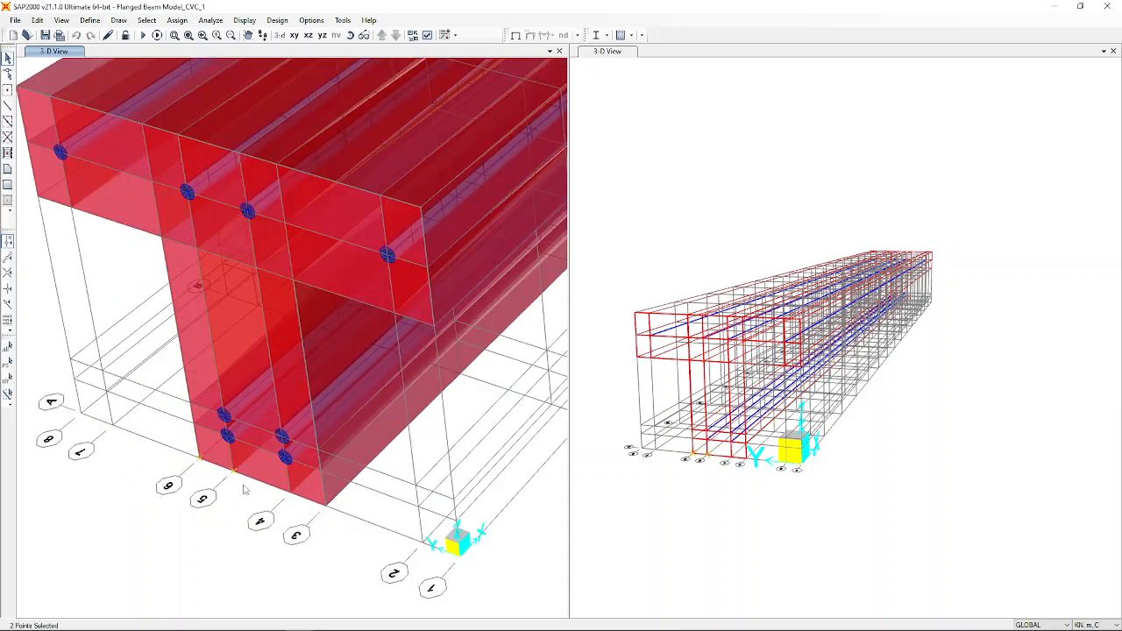
pyautogui.click(292, 494)
pyautogui.moveTo(316, 509); pyautogui.dragTo(347, 518)
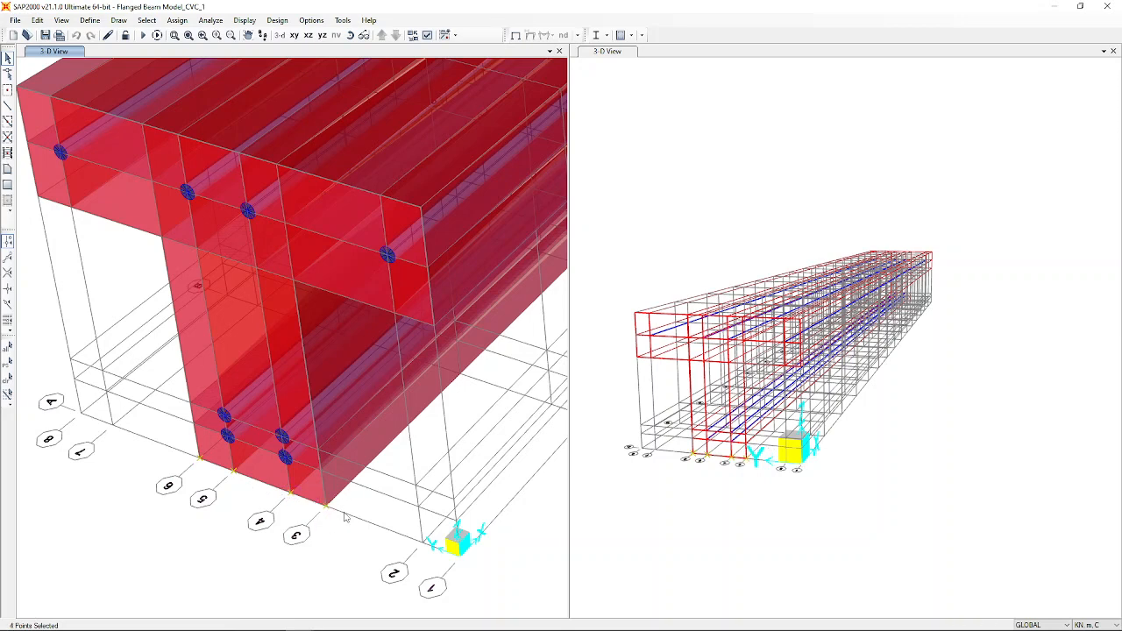
# Switch to the Y-Z elevation at X=3 and add its four bottom web joints.
pyautogui.click(322, 36)
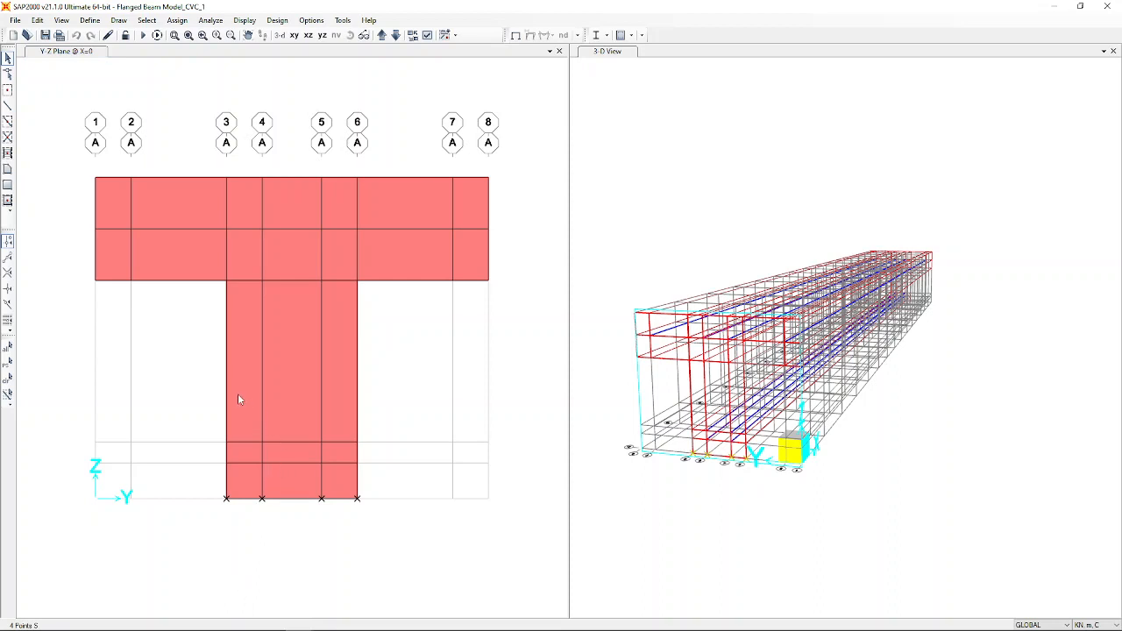
pyautogui.click(195, 480)
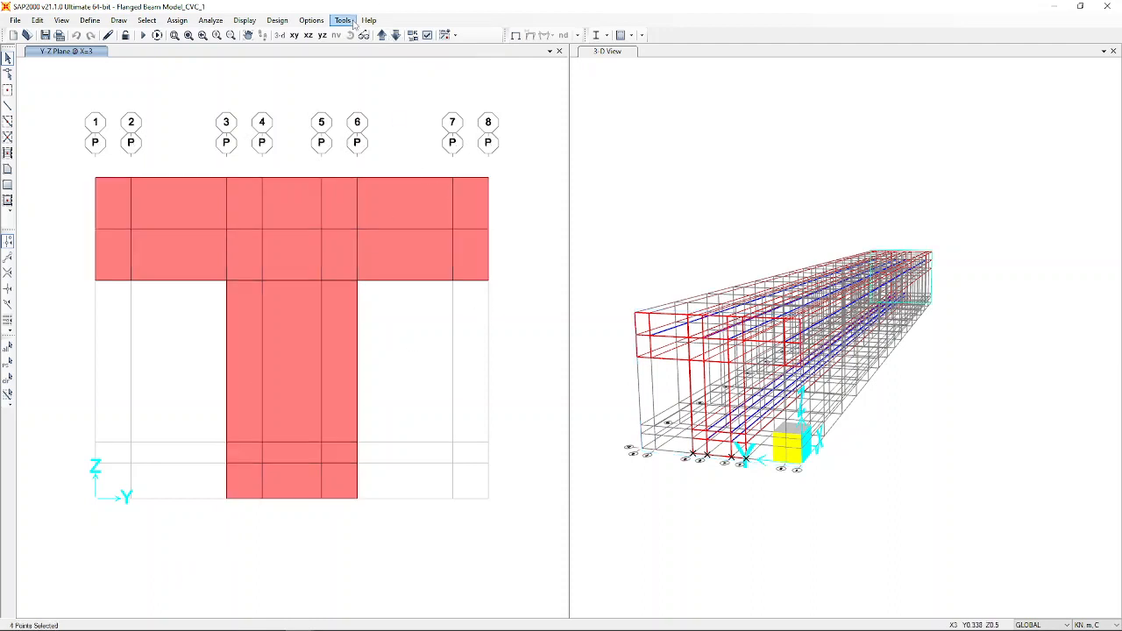
pyautogui.click(226, 499)
pyautogui.click(261, 498)
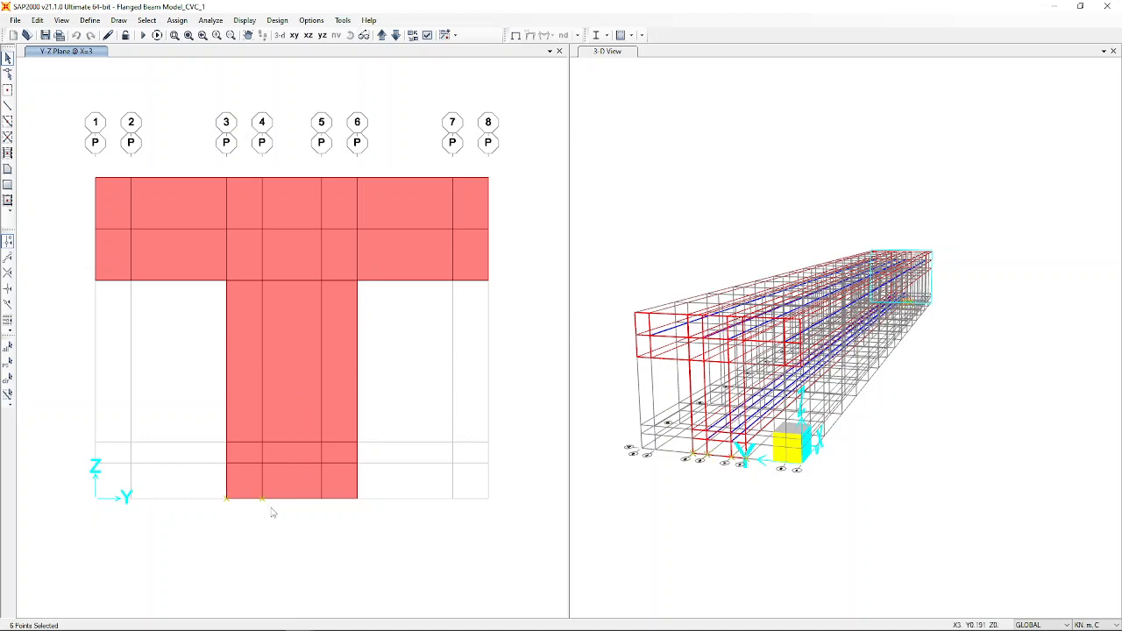
pyautogui.click(320, 499)
pyautogui.click(357, 499)
pyautogui.click(915, 56)
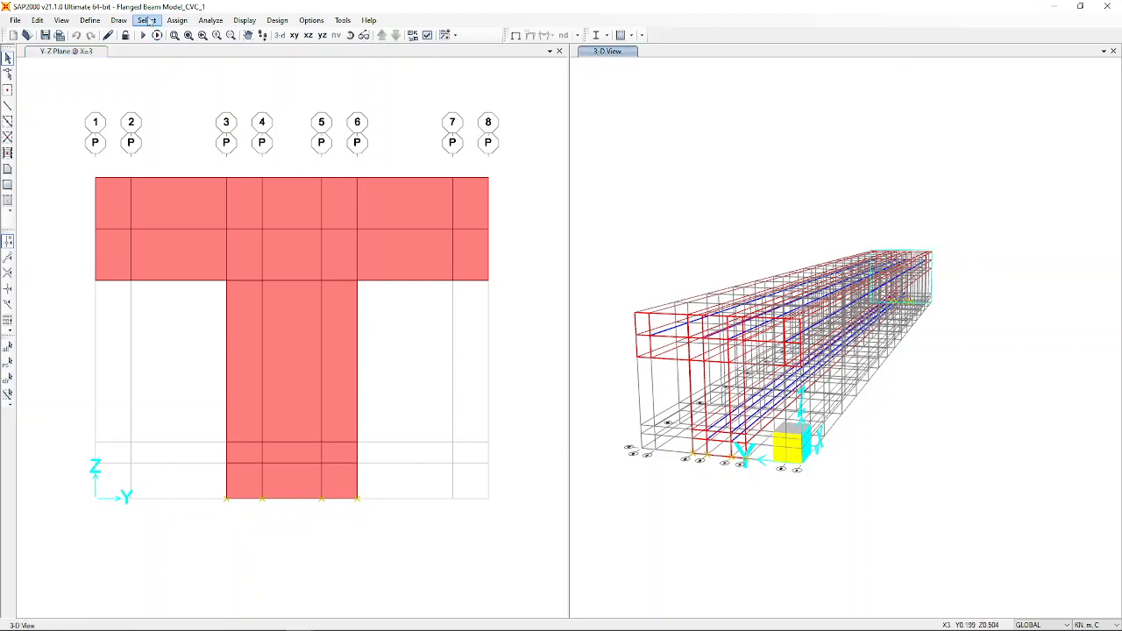
# Assign pinned restraints (translations 1, 2, 3) to the selected bottom web joints.
pyautogui.click(178, 21)
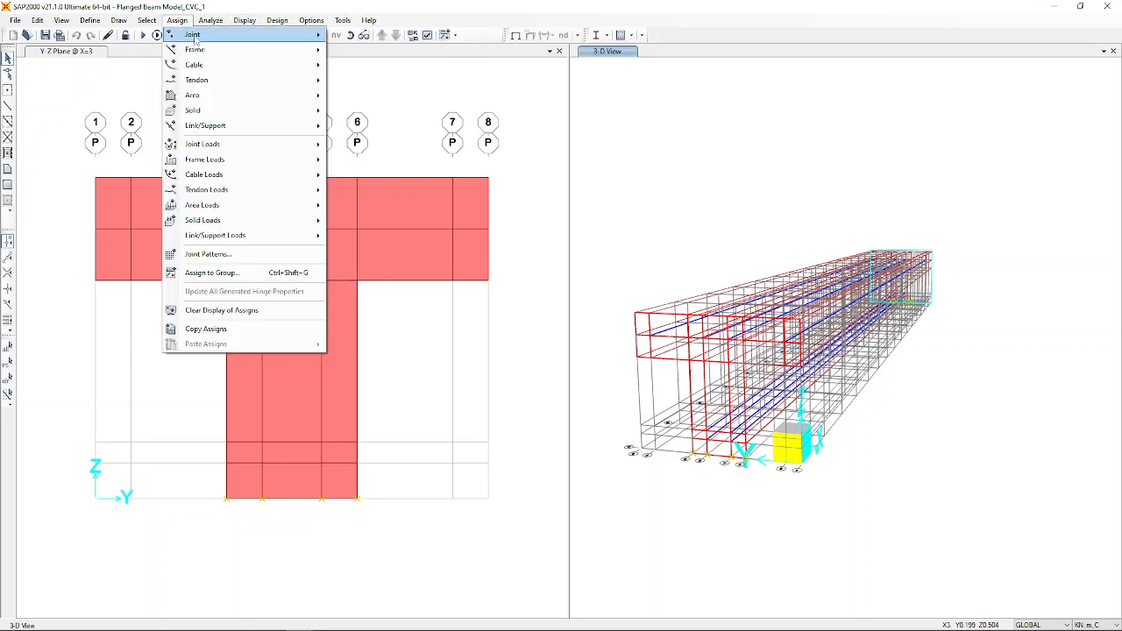
pyautogui.moveTo(195, 35)
pyautogui.click(363, 36)
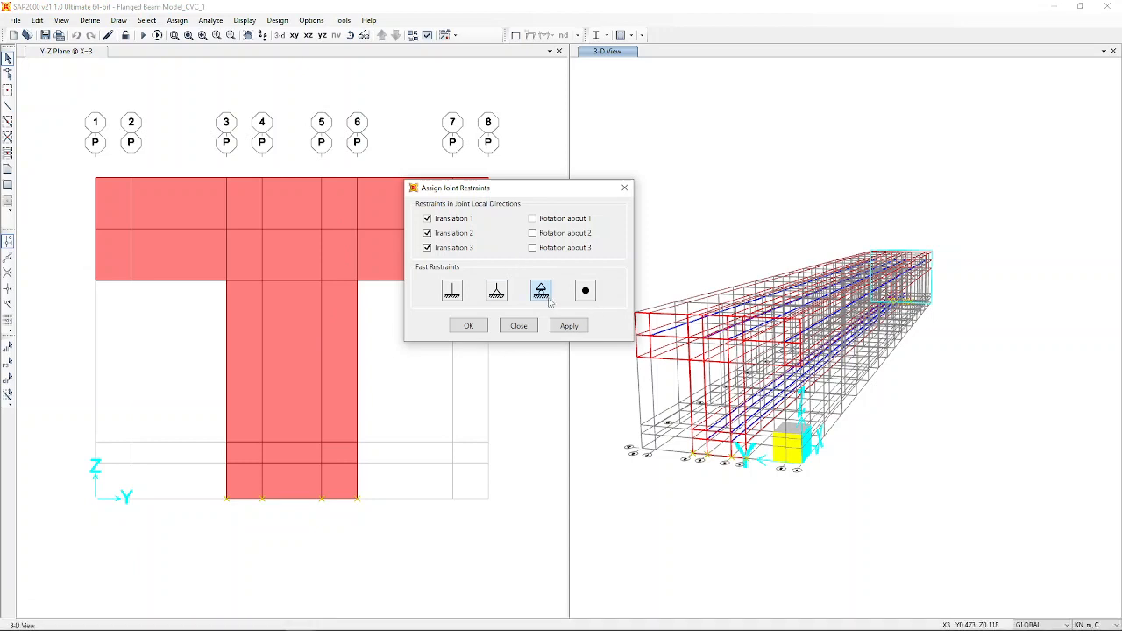
pyautogui.click(463, 330)
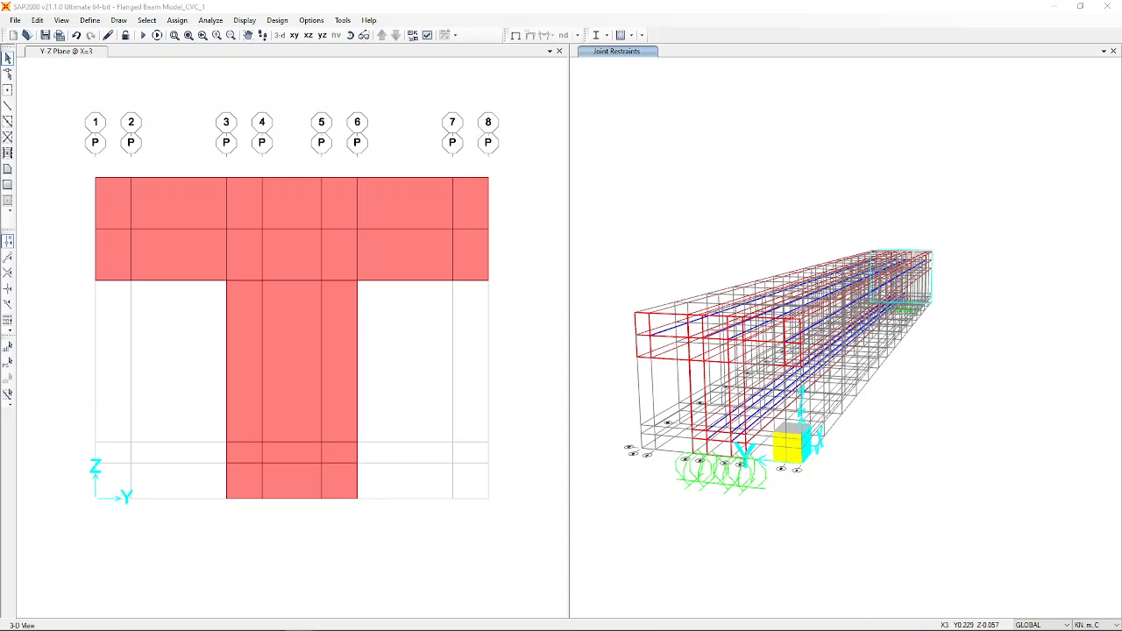
pyautogui.click(305, 102)
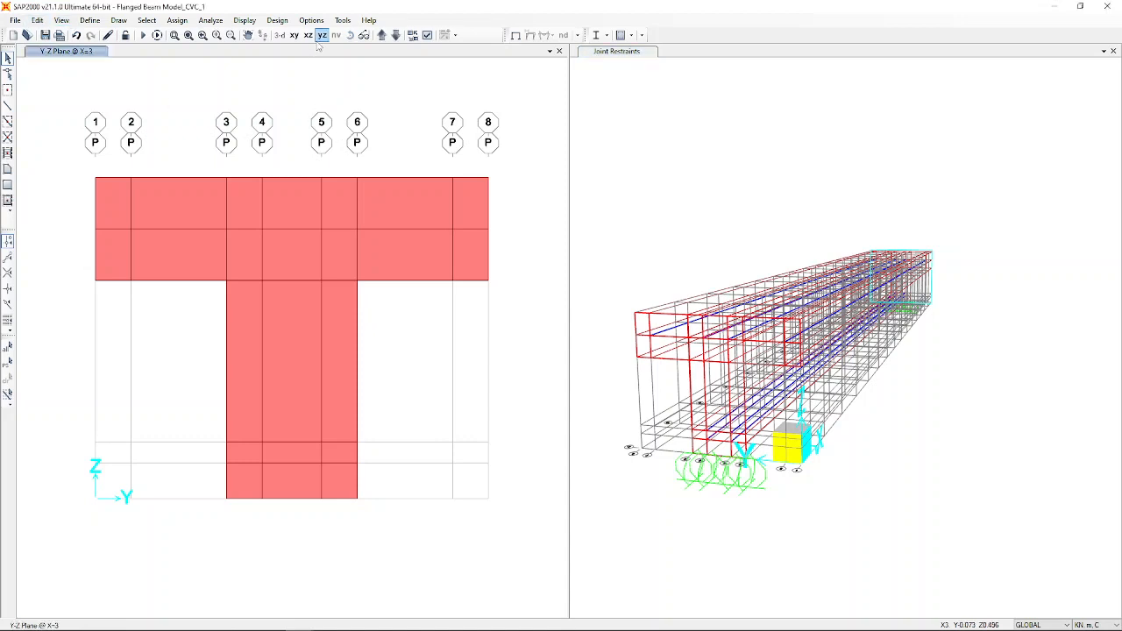
# Return the left pane to 3-D, window-select the whole T-beam and rotate to inspect it.
pyautogui.click(279, 36)
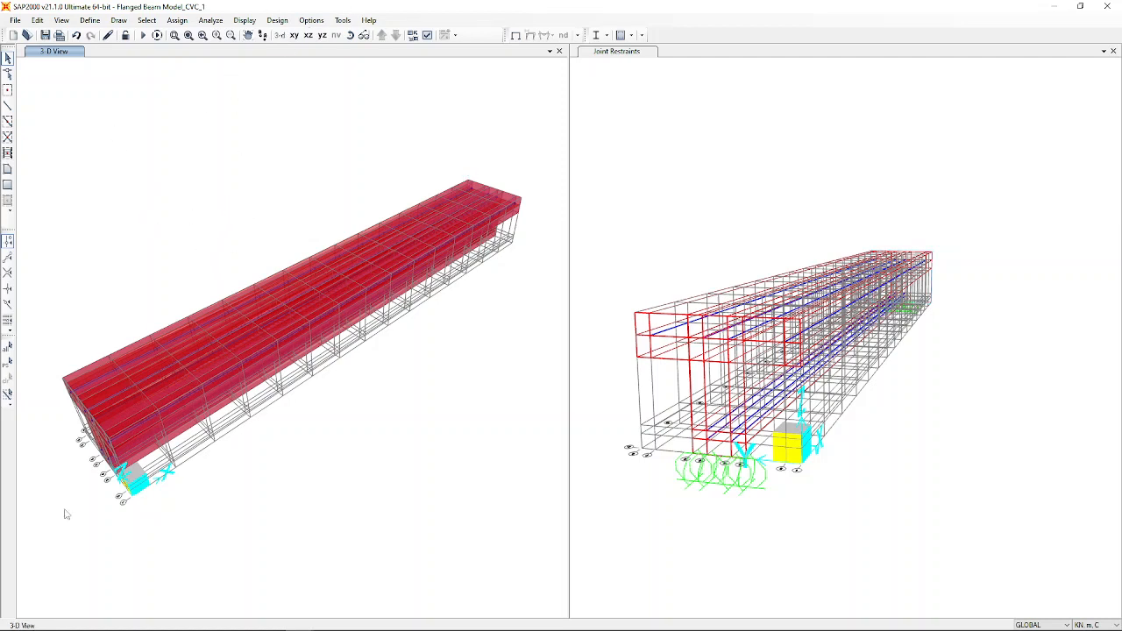
pyautogui.scroll(5, 121, 413)
pyautogui.scroll(-3, 171, 309)
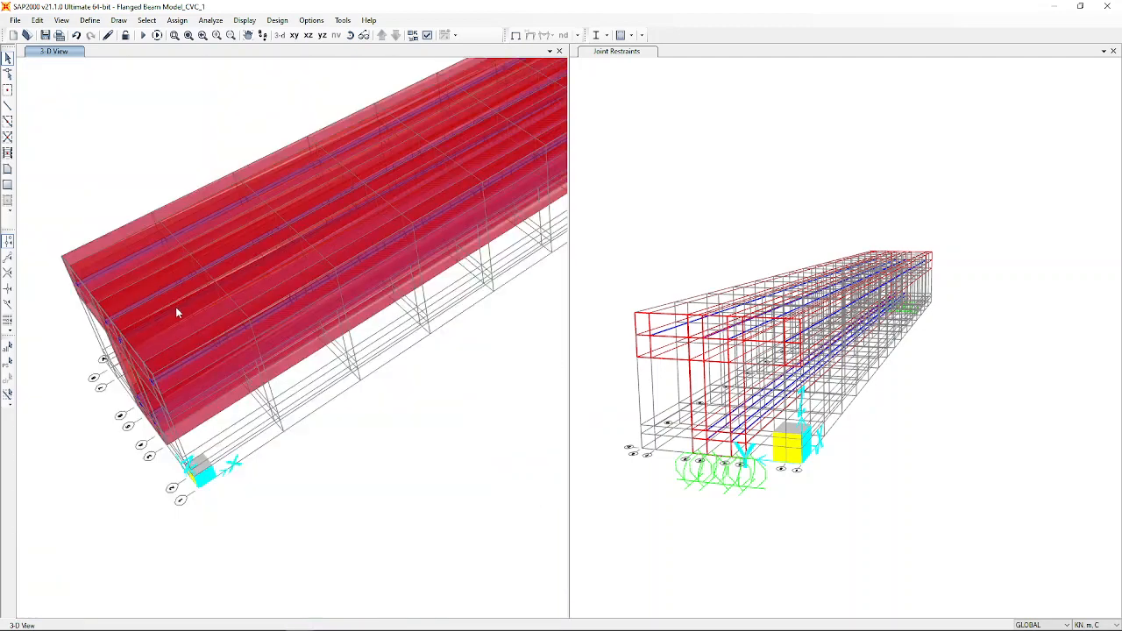
pyautogui.scroll(-5, 175, 313)
pyautogui.moveTo(91, 136); pyautogui.dragTo(563, 505)
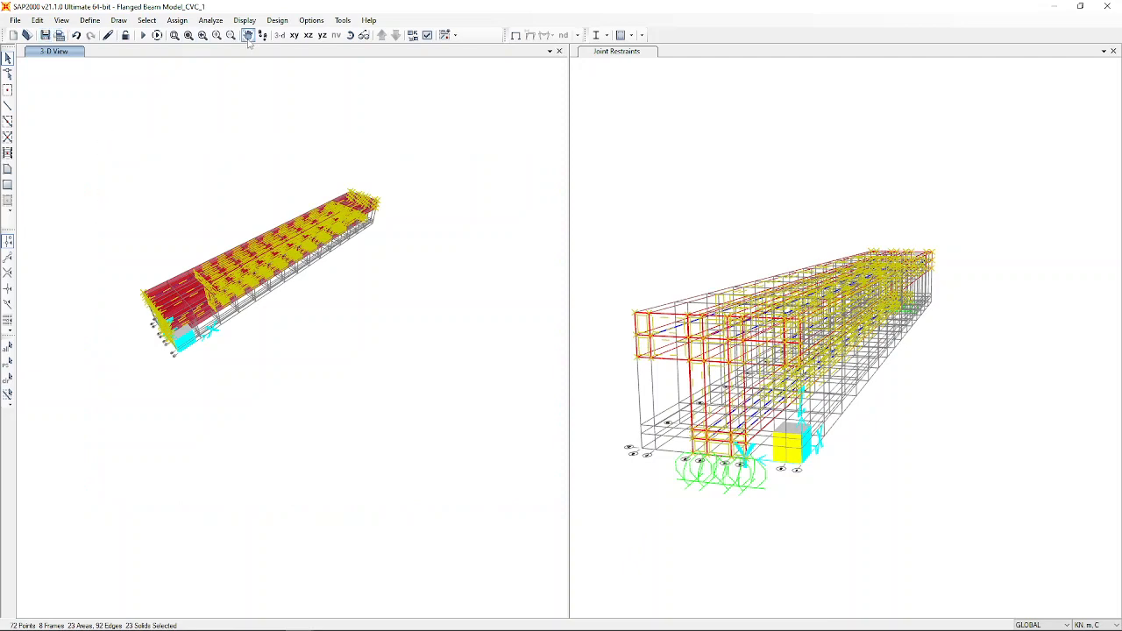
pyautogui.click(350, 35)
pyautogui.moveTo(105, 431); pyautogui.dragTo(203, 281)
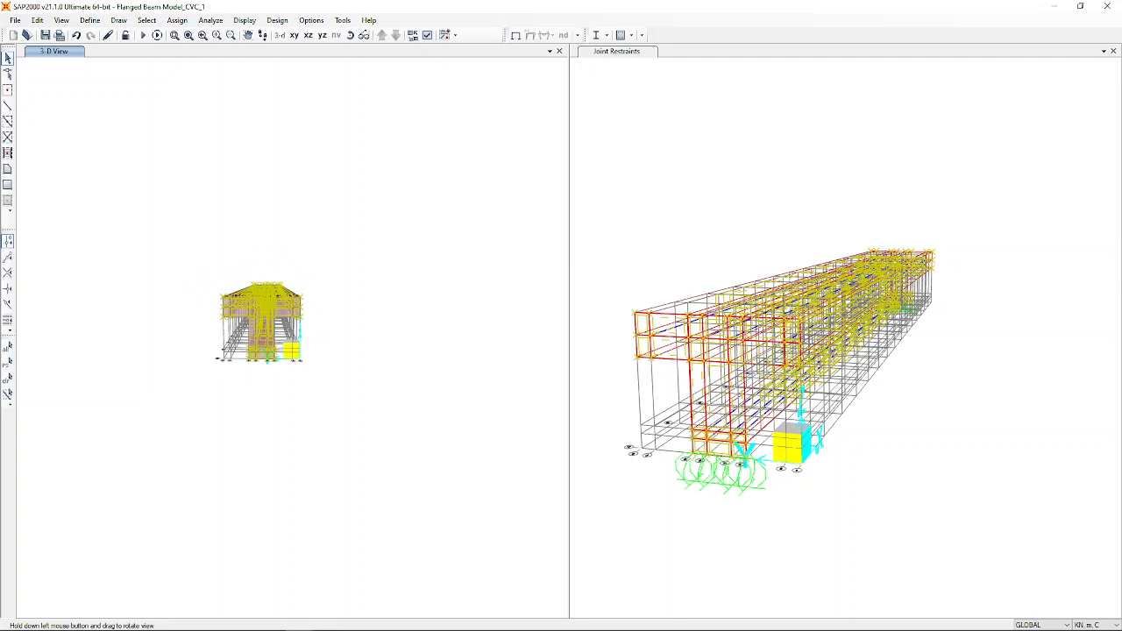
pyautogui.scroll(9, 221, 321)
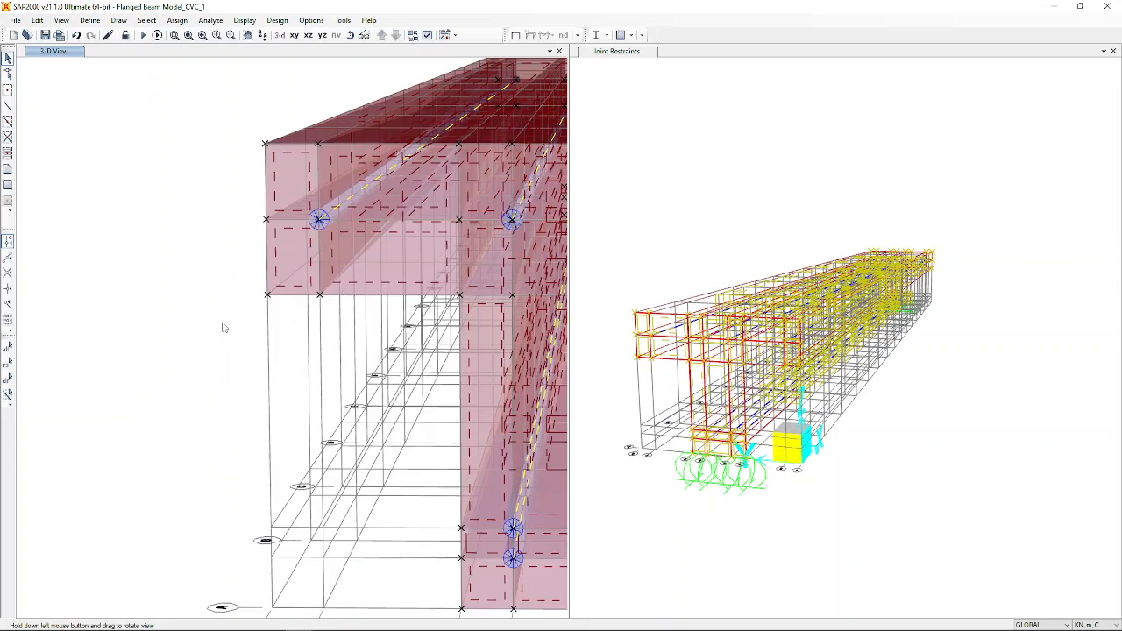
pyautogui.scroll(-3, 201, 333)
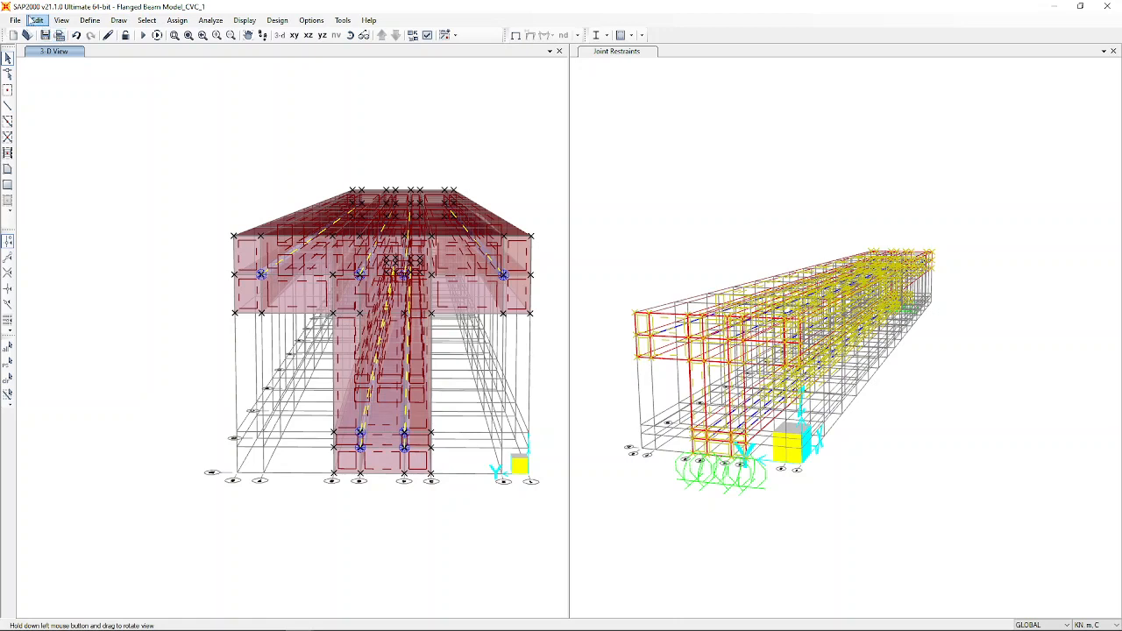
# Divide the selected Solid1 solids 2 × 2 × 2 using the default division counts.
pyautogui.click(35, 21)
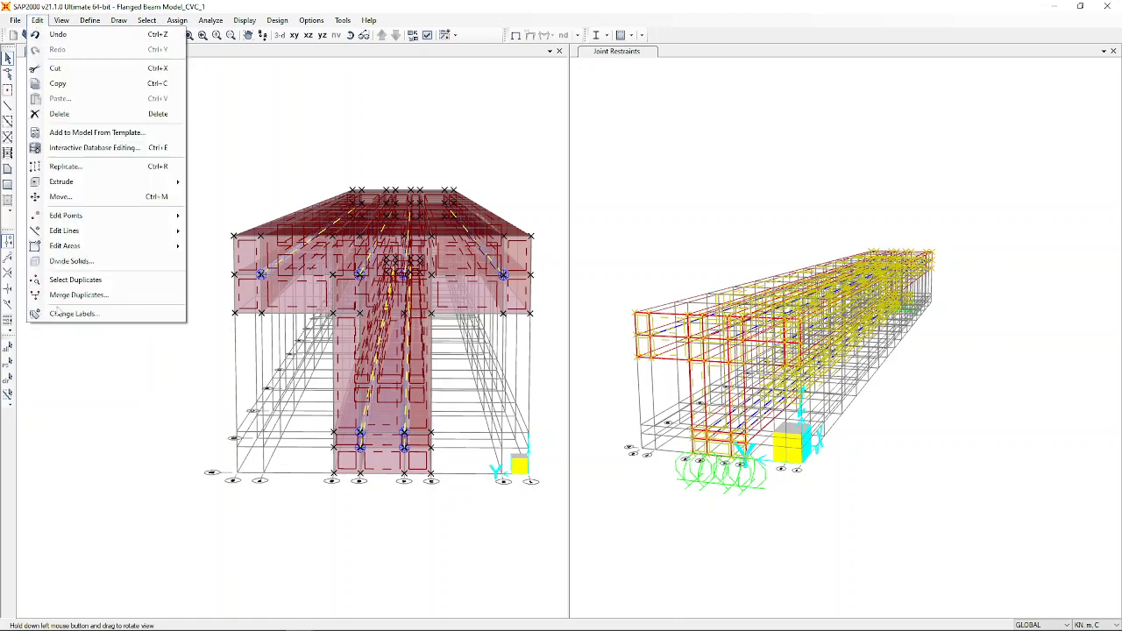
pyautogui.click(74, 262)
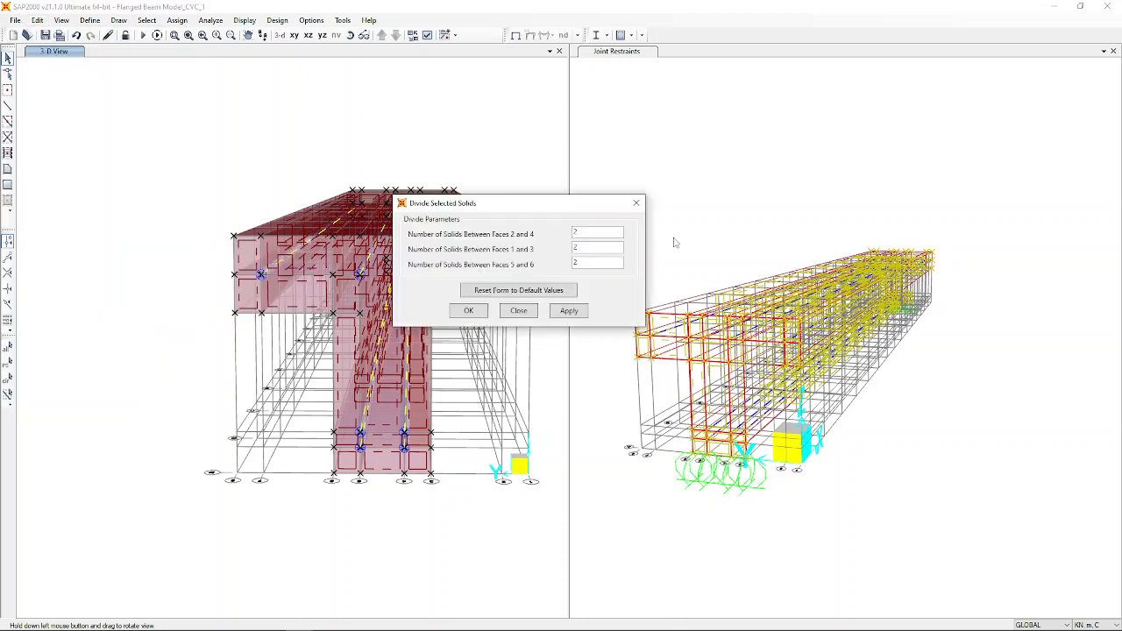
pyautogui.click(469, 313)
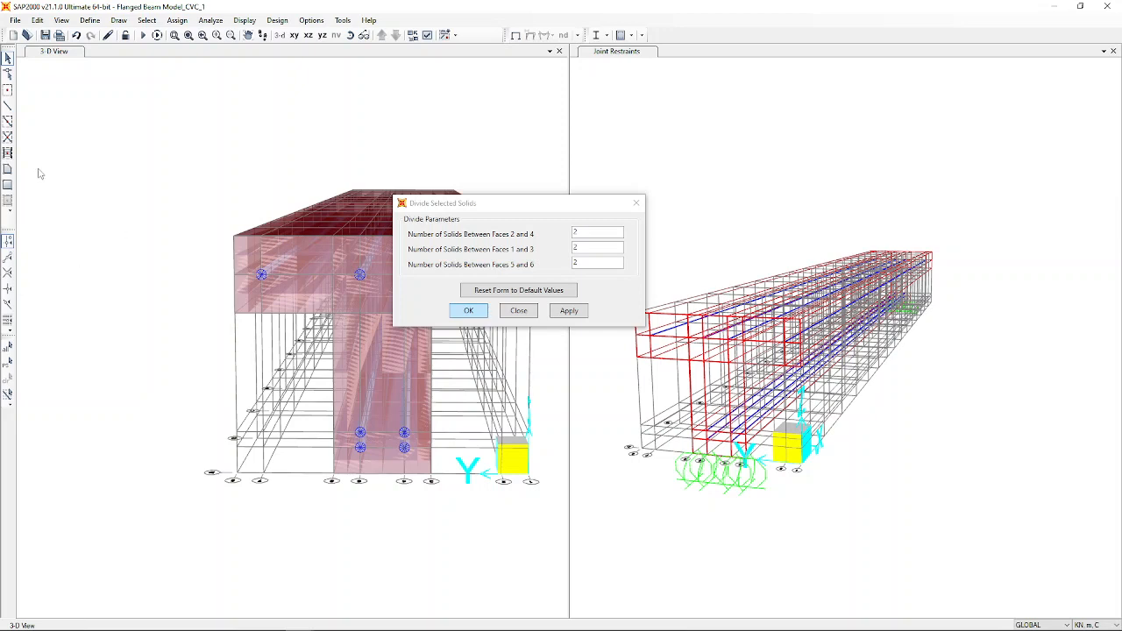
pyautogui.click(468, 311)
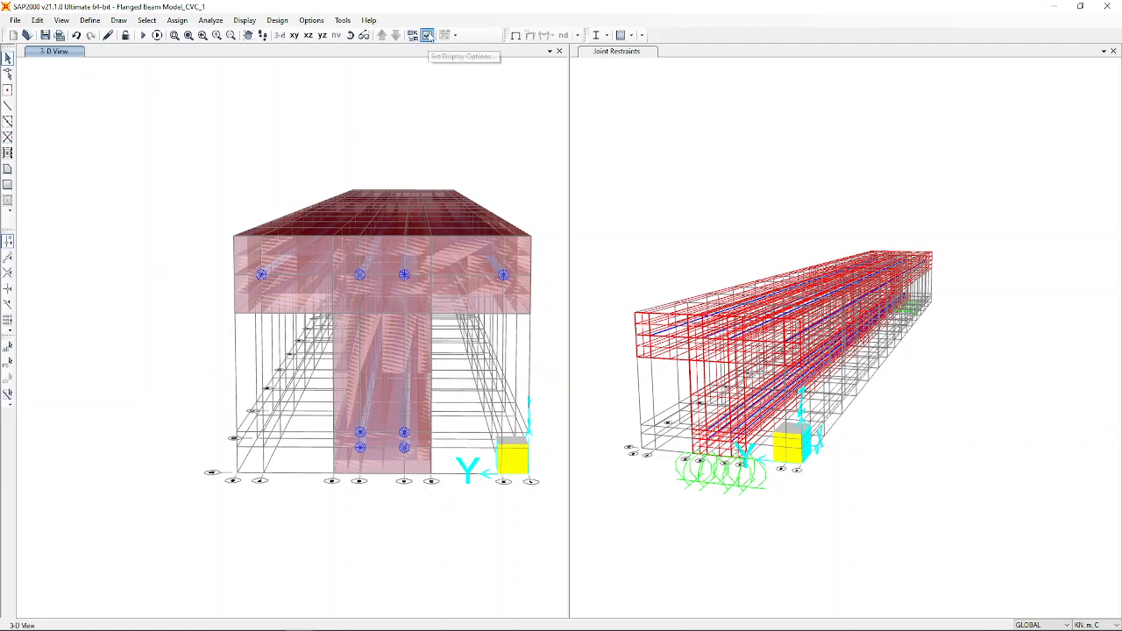
# Show the divided T-beam in the Y-Z Plane @ X=3 cross-section view.
pyautogui.click(427, 35)
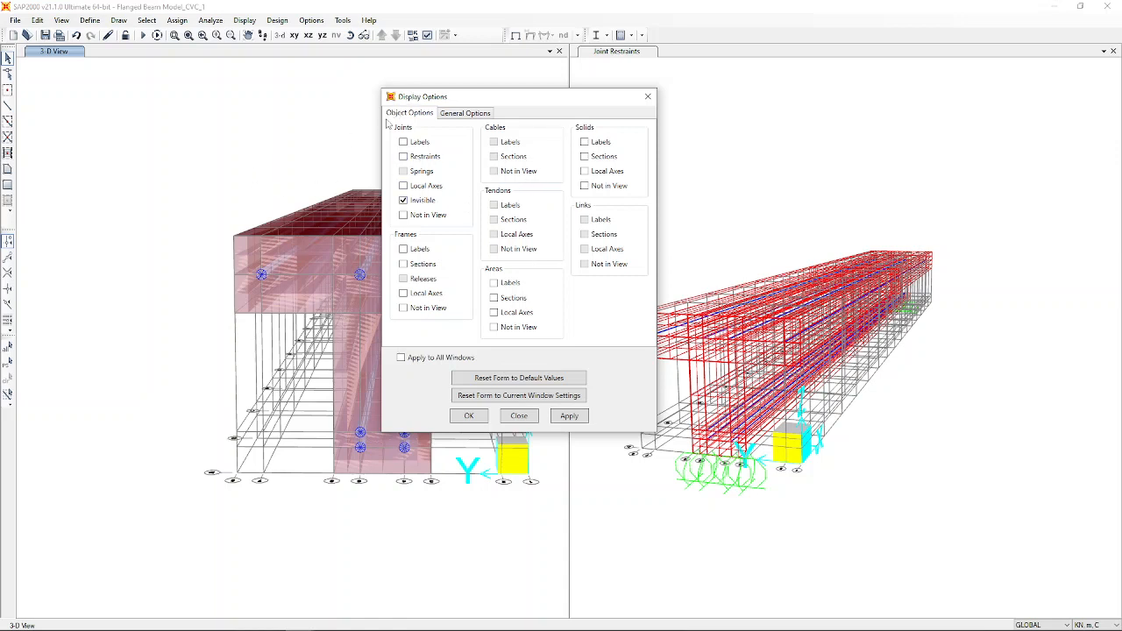
pyautogui.click(348, 55)
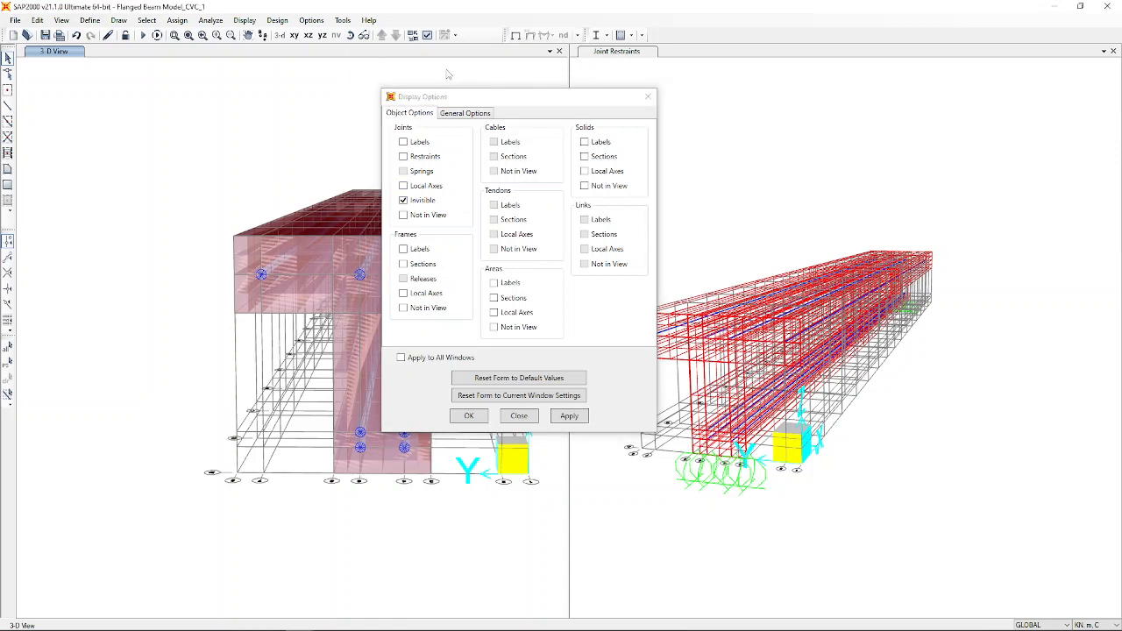
pyautogui.click(518, 417)
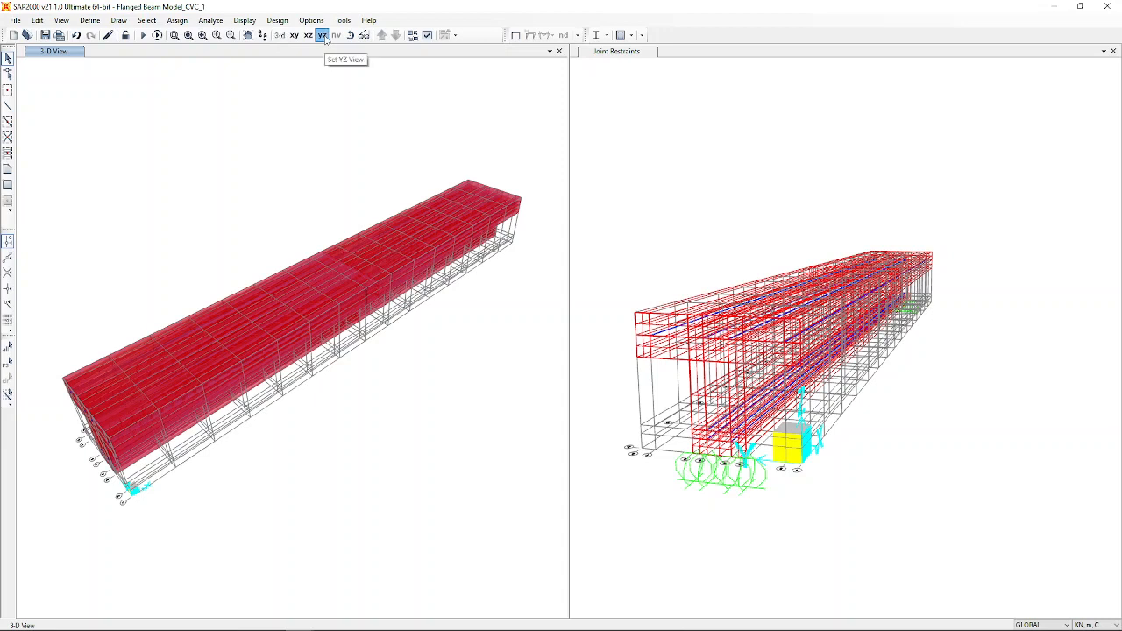
pyautogui.click(323, 35)
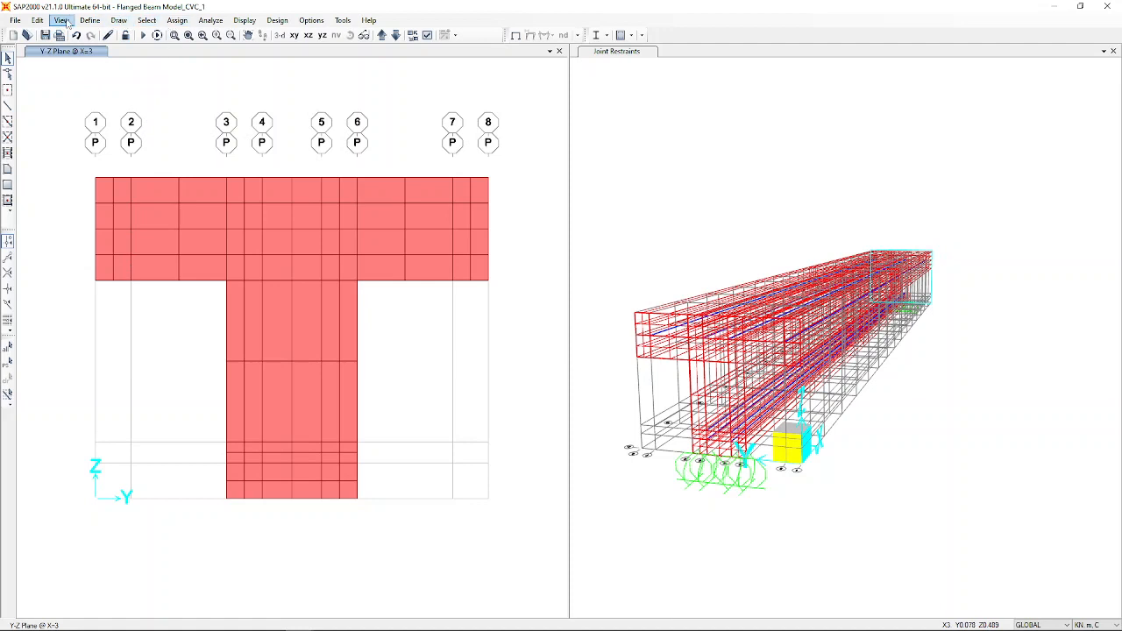
# Select all frames assigned the 16mm Dia Bars section.
pyautogui.click(147, 20)
pyautogui.moveTo(158, 36)
pyautogui.click(296, 39)
pyautogui.click(147, 19)
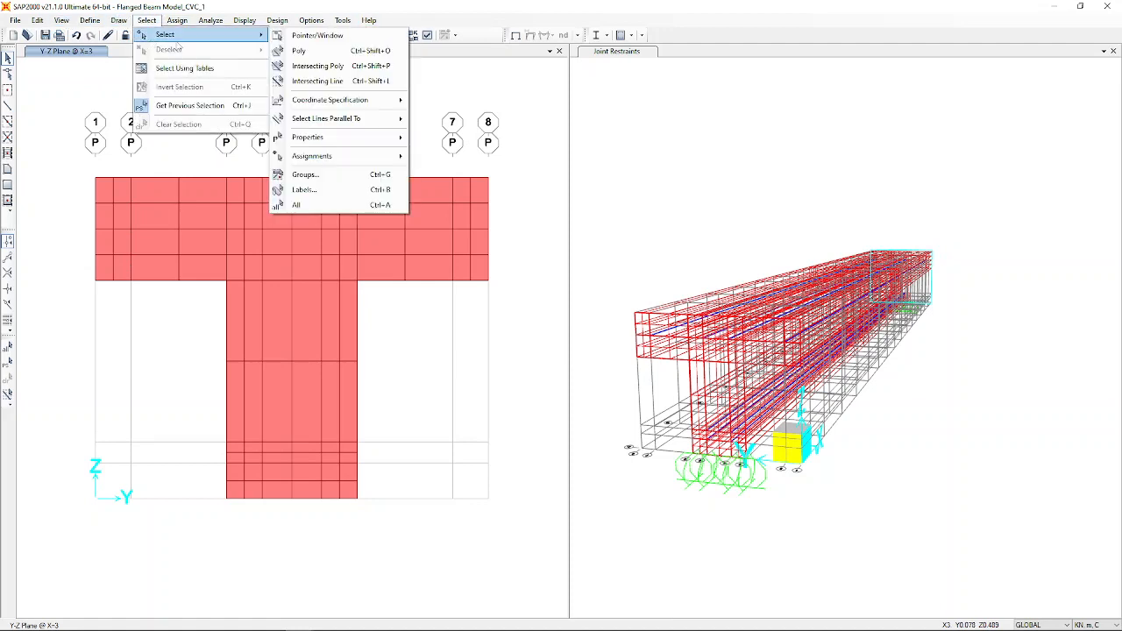
pyautogui.moveTo(340, 142)
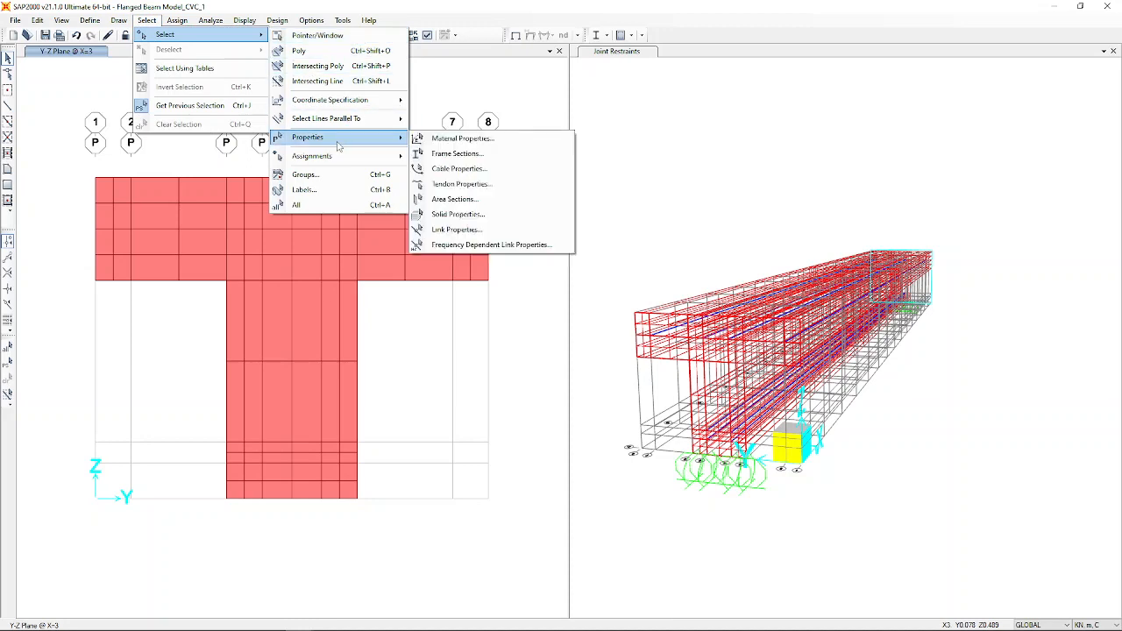
pyautogui.click(443, 156)
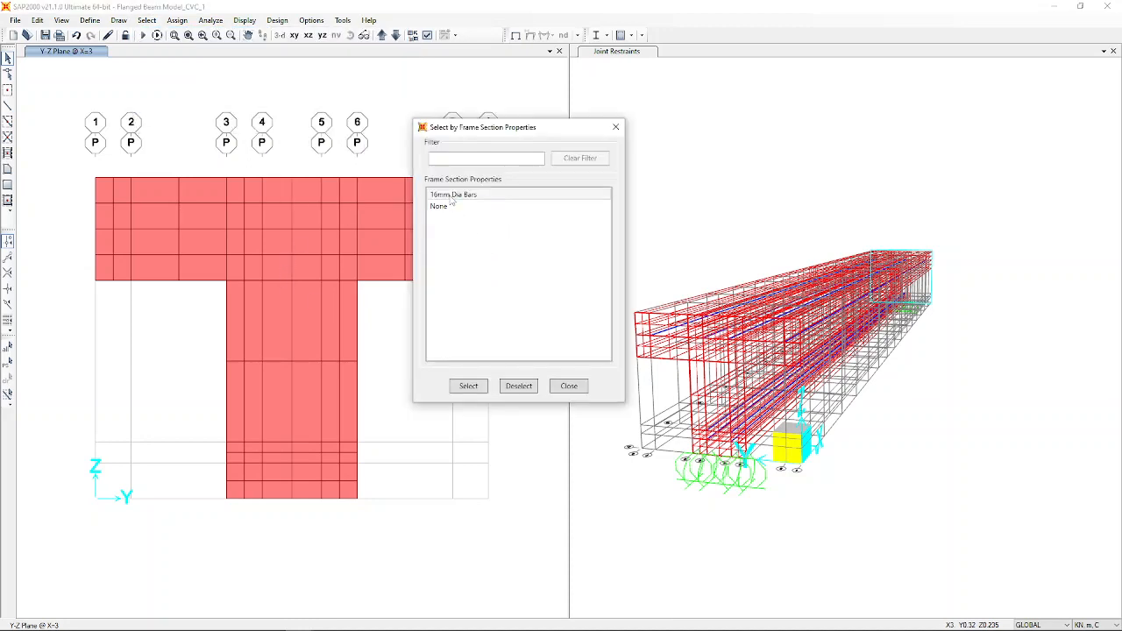
pyautogui.click(452, 194)
pyautogui.click(468, 386)
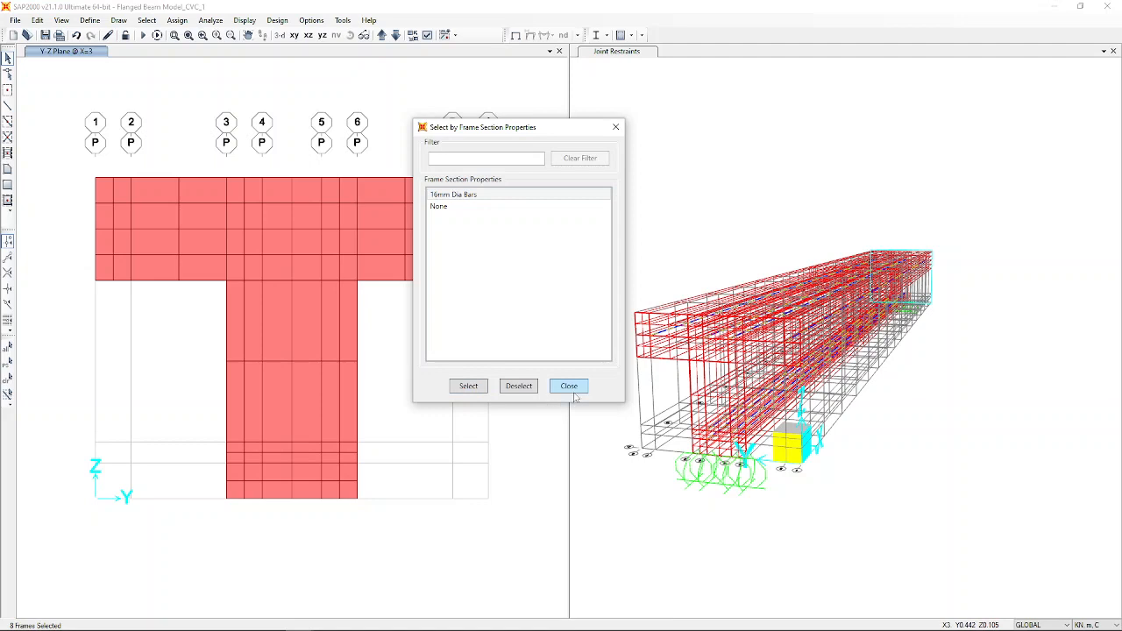
pyautogui.click(569, 386)
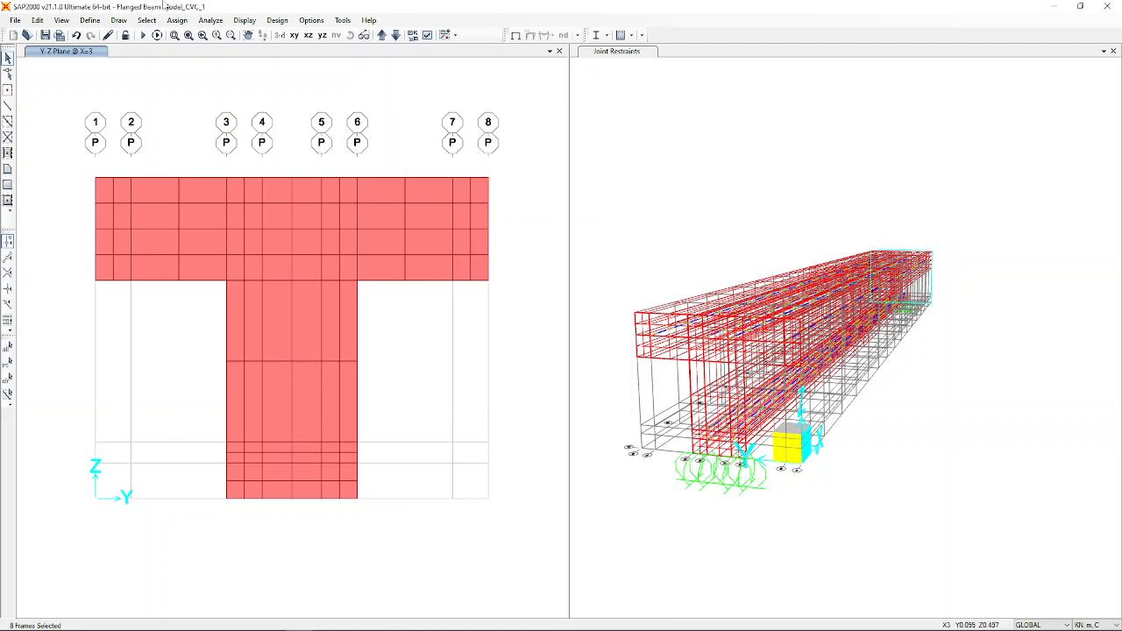
# Divide the eight rebar frames, breaking them at intersections with joints and solid edges.
pyautogui.click(38, 20)
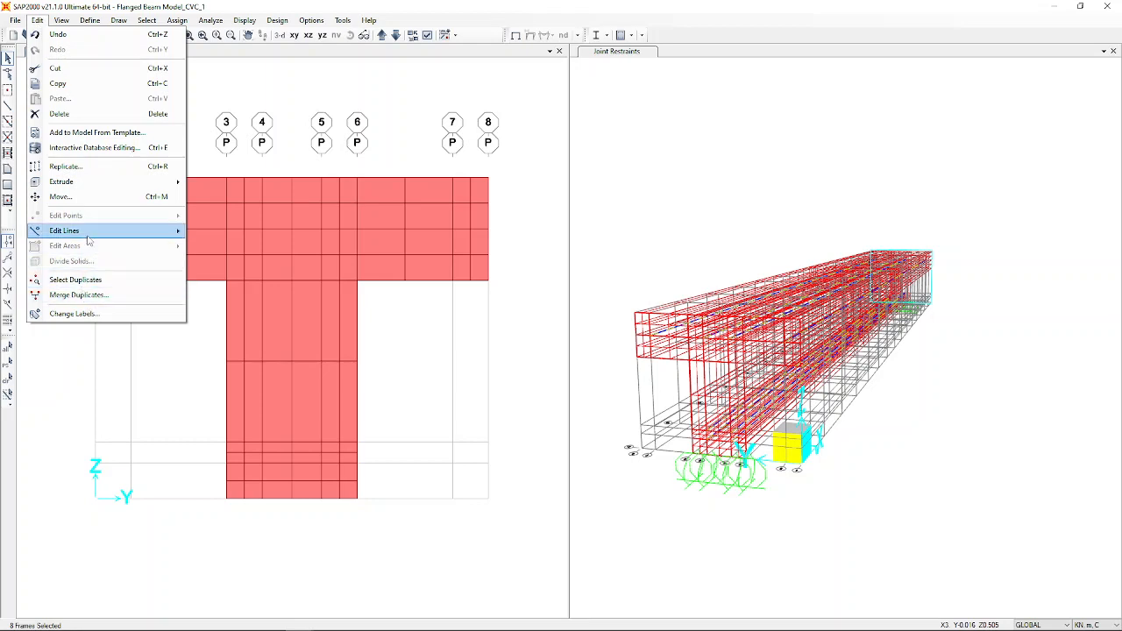
pyautogui.moveTo(89, 237)
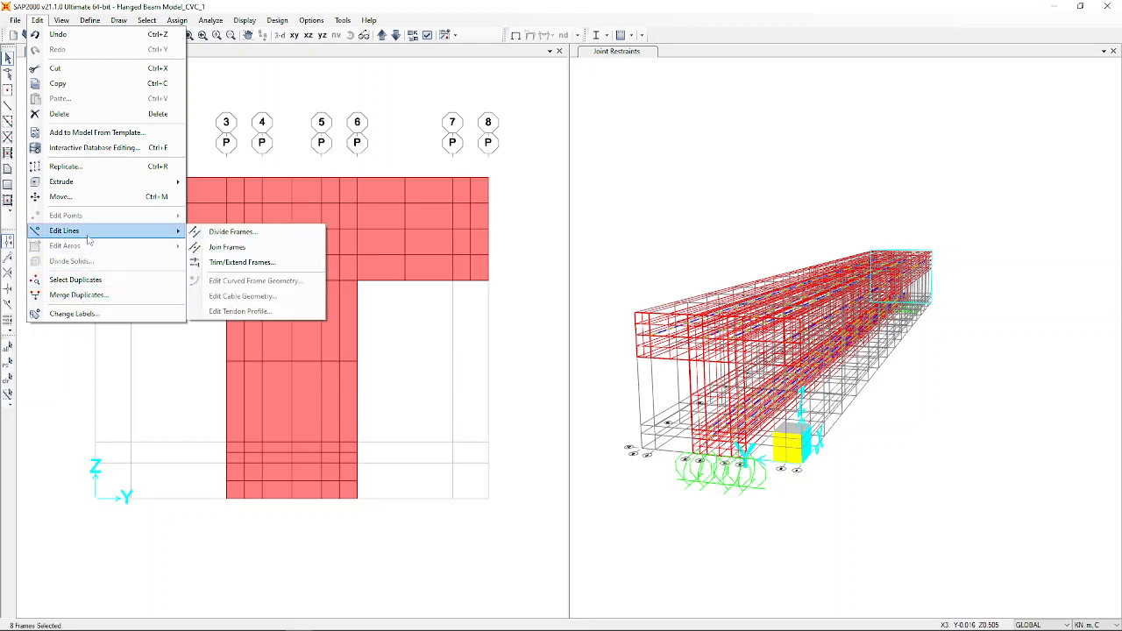
pyautogui.click(251, 232)
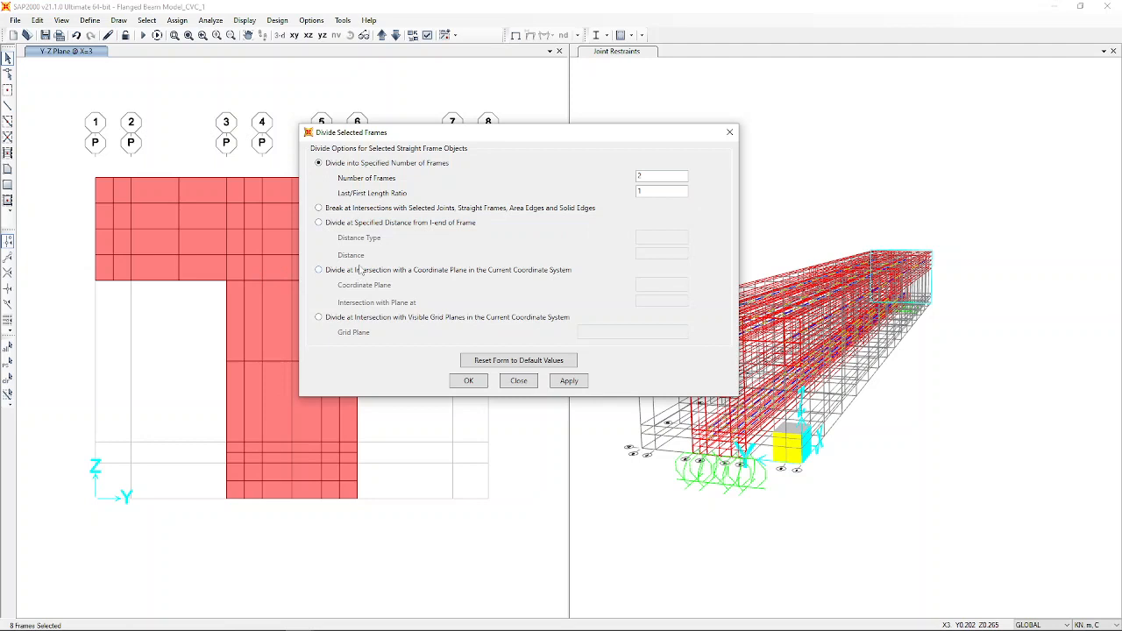
pyautogui.doubleClick(653, 174)
pyautogui.moveTo(529, 136); pyautogui.dragTo(832, 143)
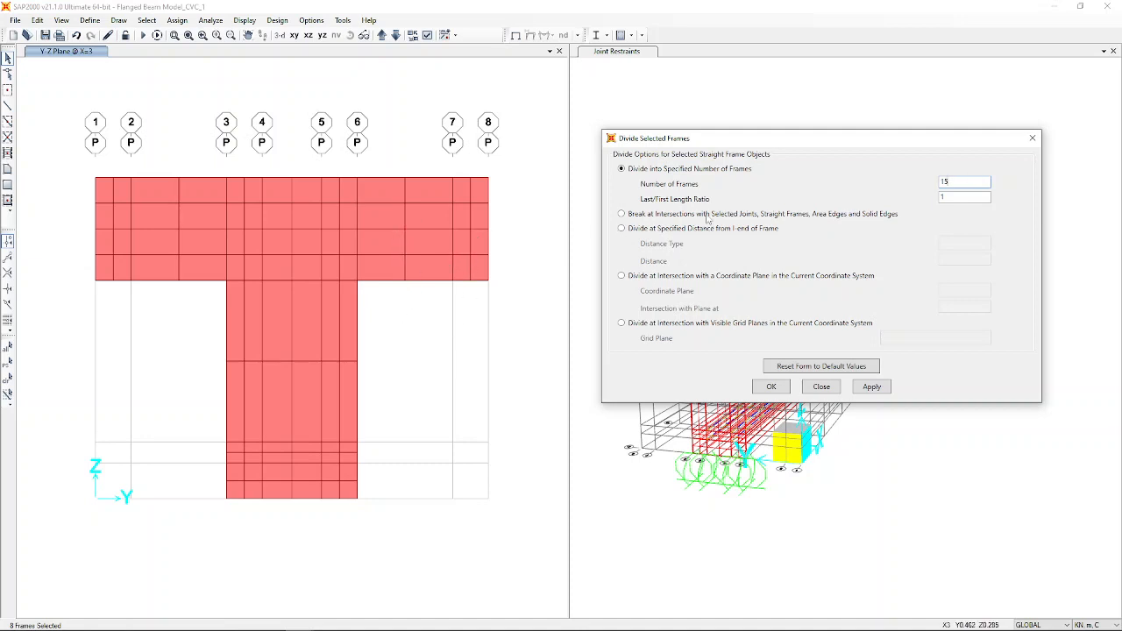
pyautogui.moveTo(807, 141); pyautogui.dragTo(706, 149)
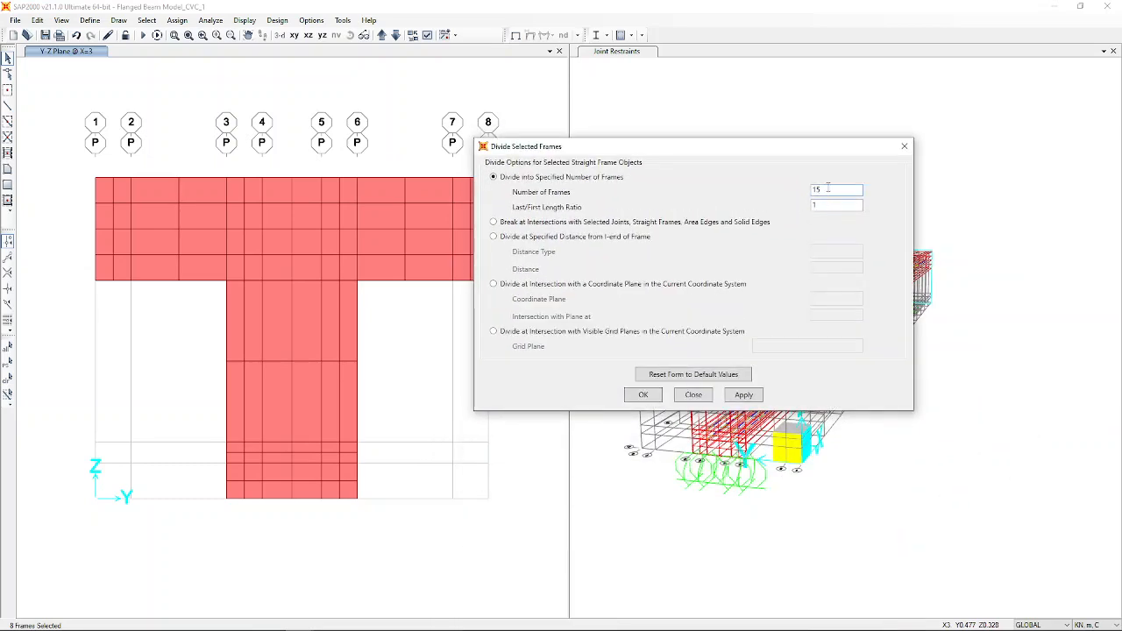
pyautogui.doubleClick(828, 187)
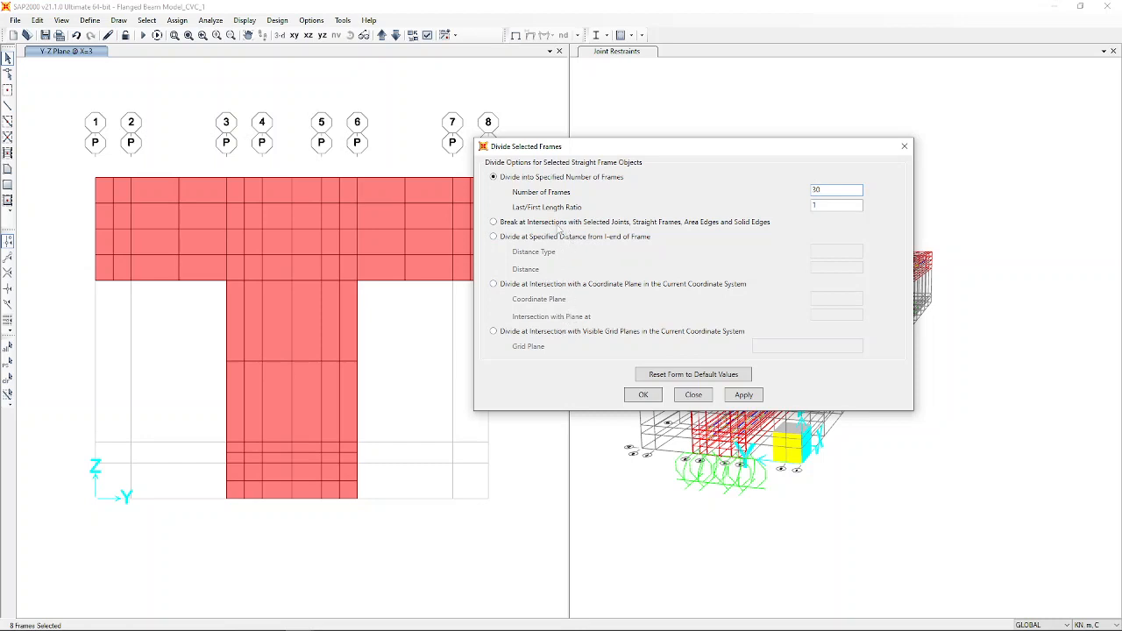
pyautogui.click(547, 225)
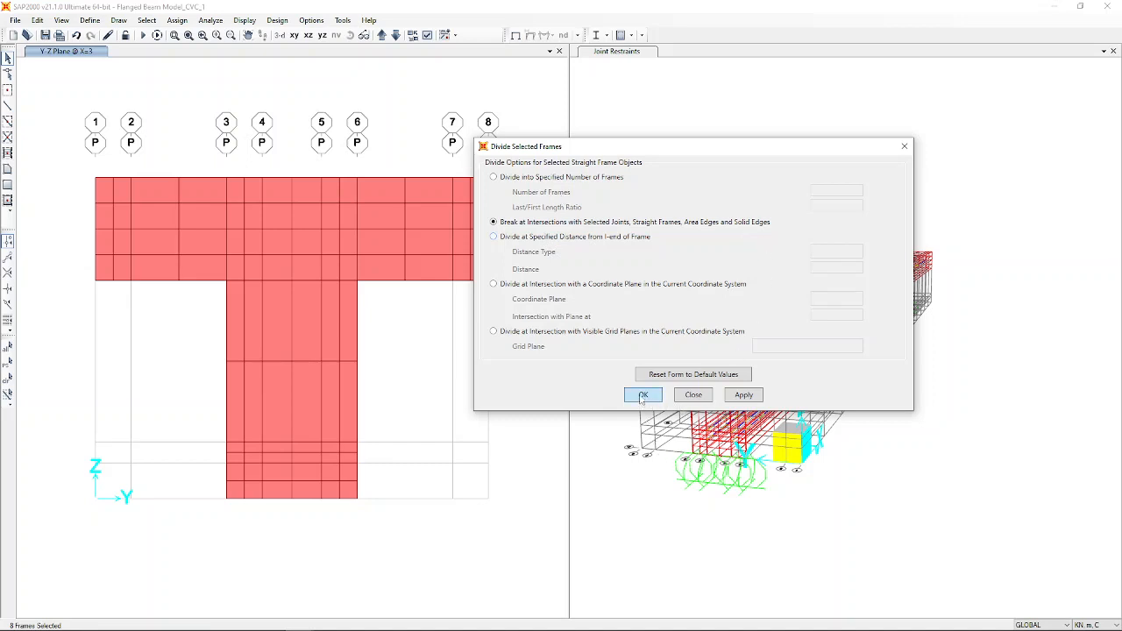
pyautogui.click(642, 395)
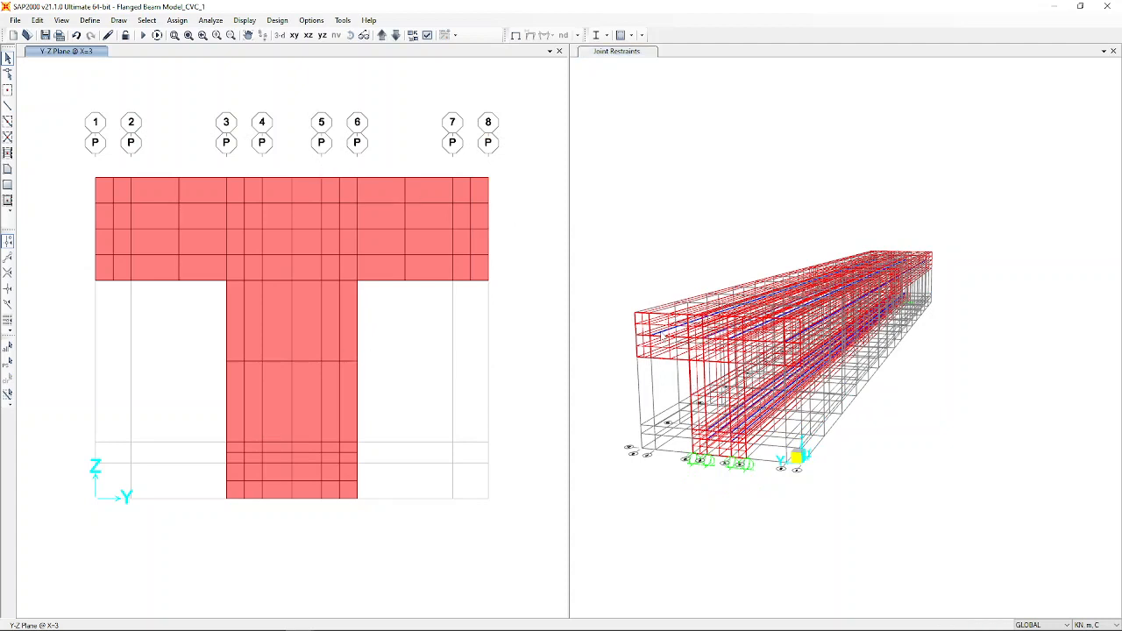
pyautogui.click(668, 331)
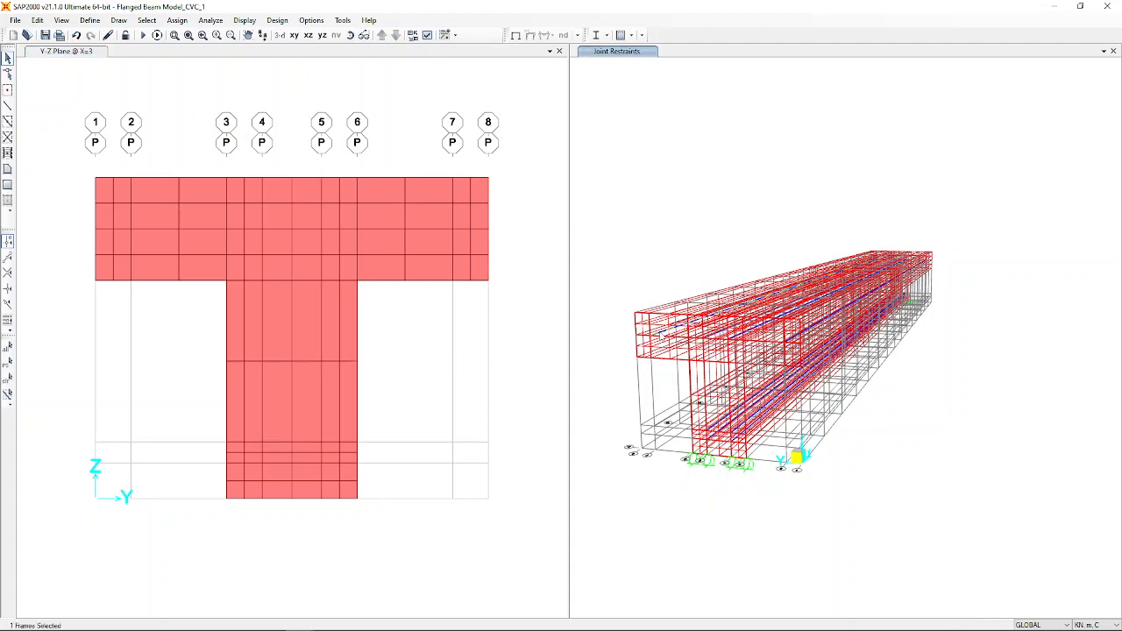
pyautogui.moveTo(618, 172); pyautogui.dragTo(1113, 618)
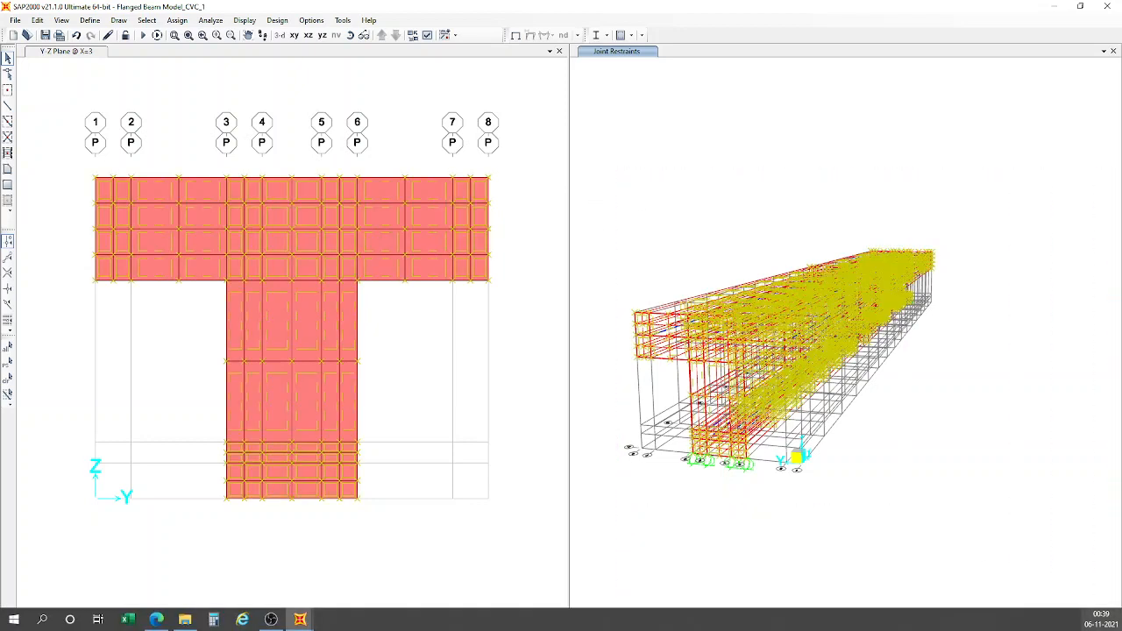
pyautogui.click(376, 563)
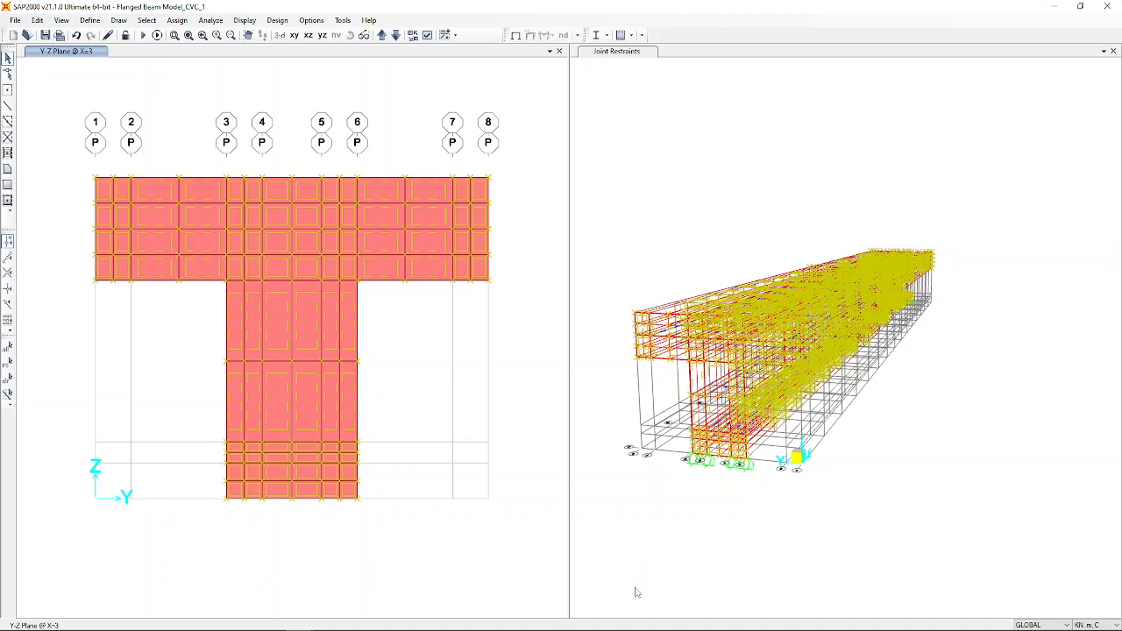
pyautogui.press('Escape')
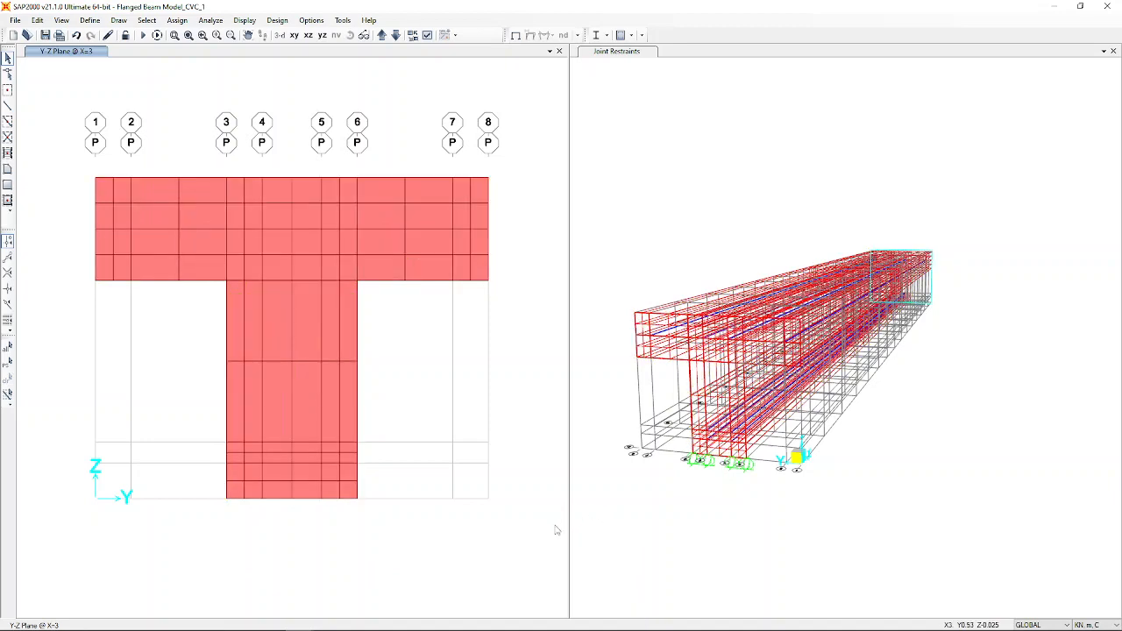
pyautogui.hotkey('ctrl', 'p')
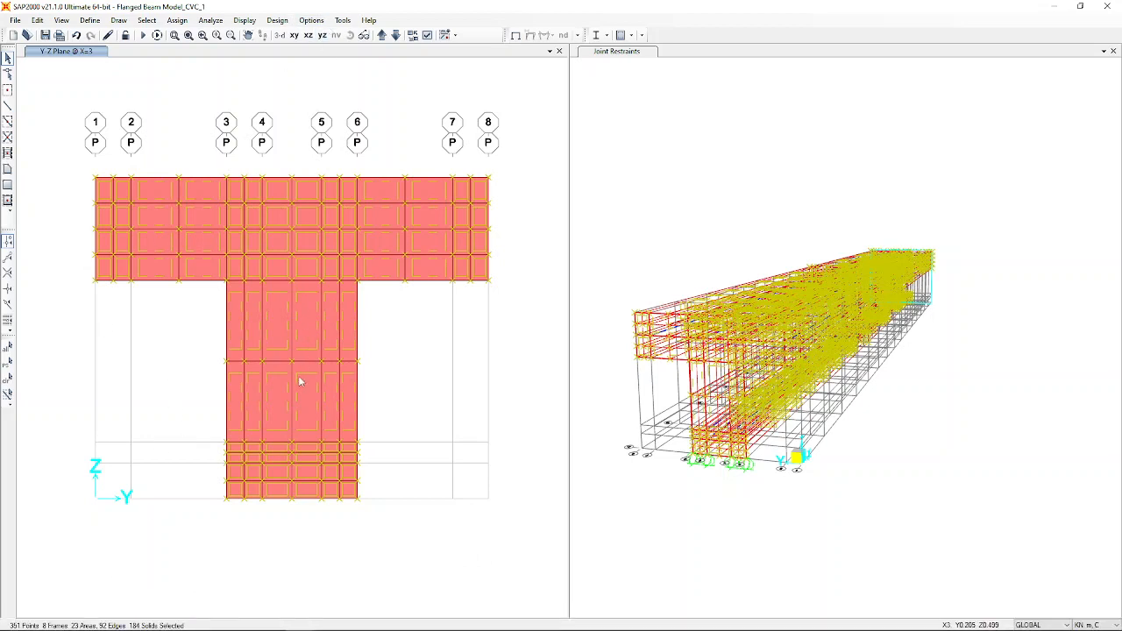
pyautogui.hotkey('ctrl', 'q')
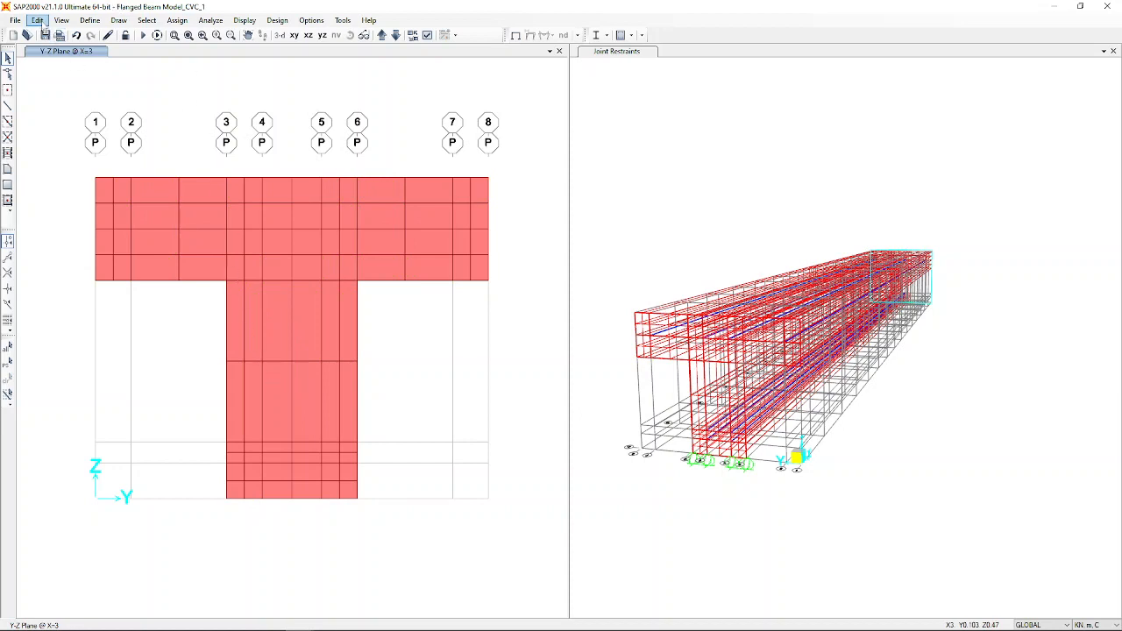
# Select the eight frames that use the 16mm Dia Bars section.
pyautogui.click(37, 20)
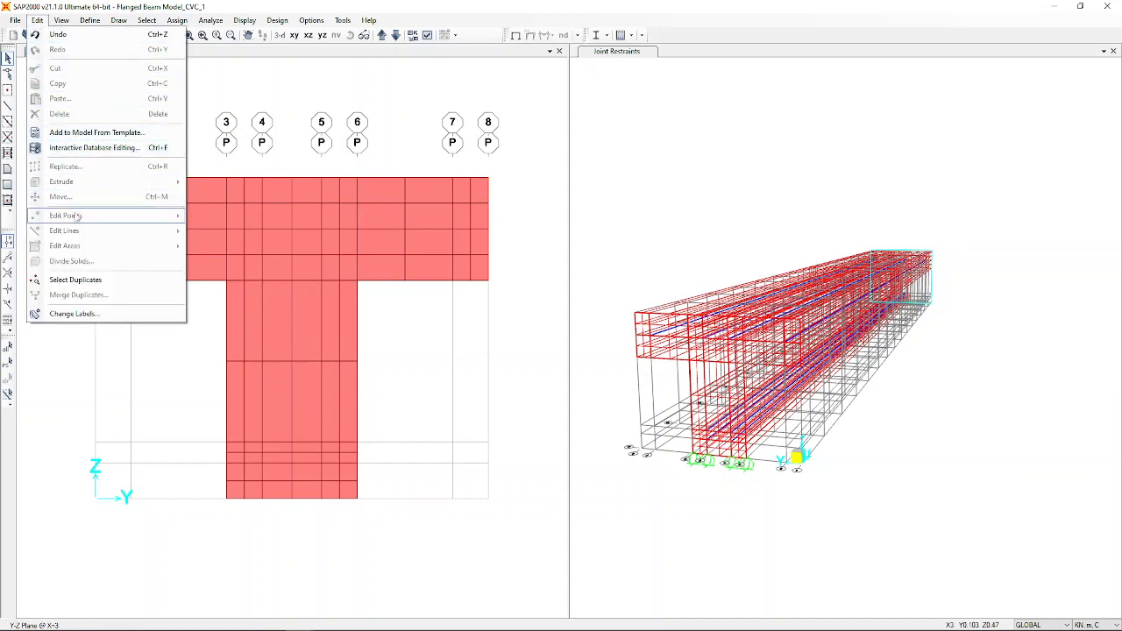
pyautogui.moveTo(147, 26)
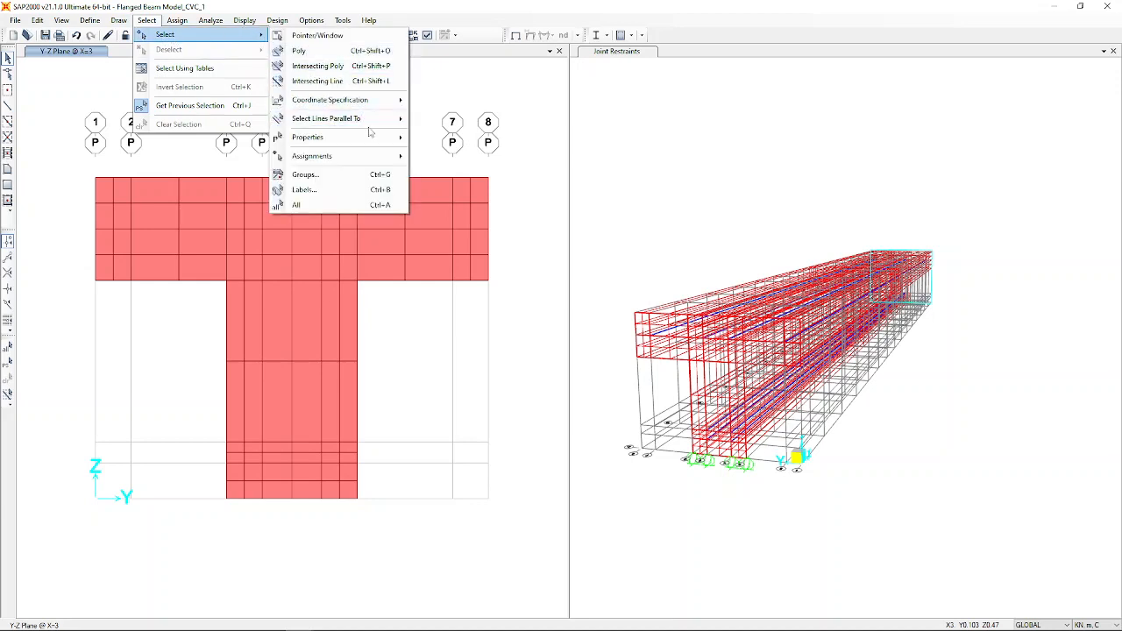
pyautogui.moveTo(359, 103)
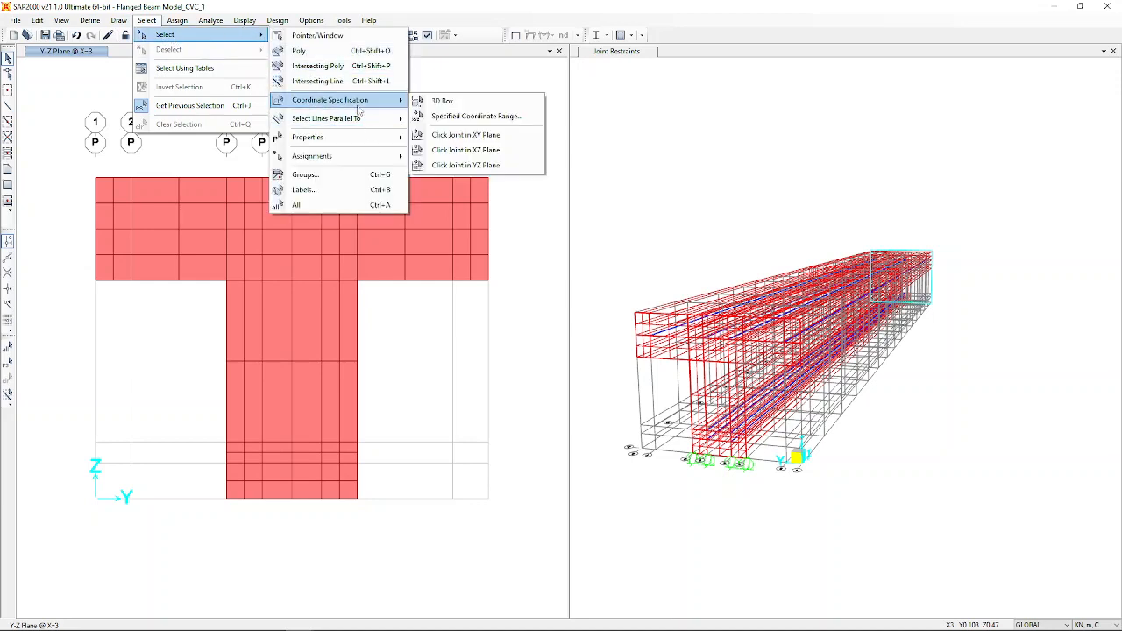
pyautogui.moveTo(350, 141)
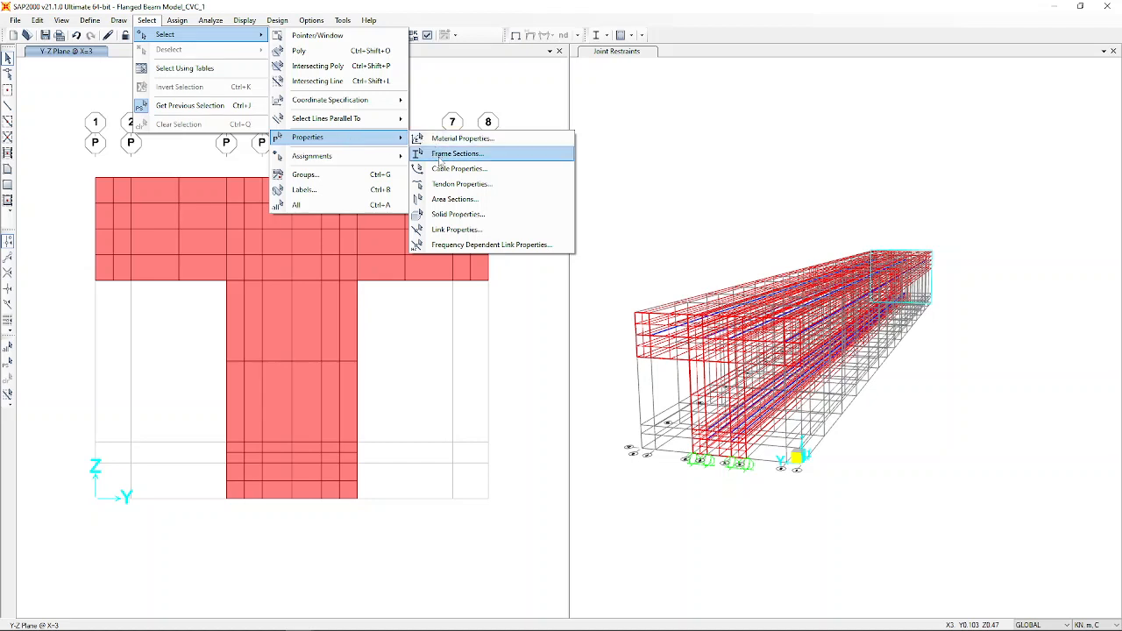
pyautogui.click(440, 162)
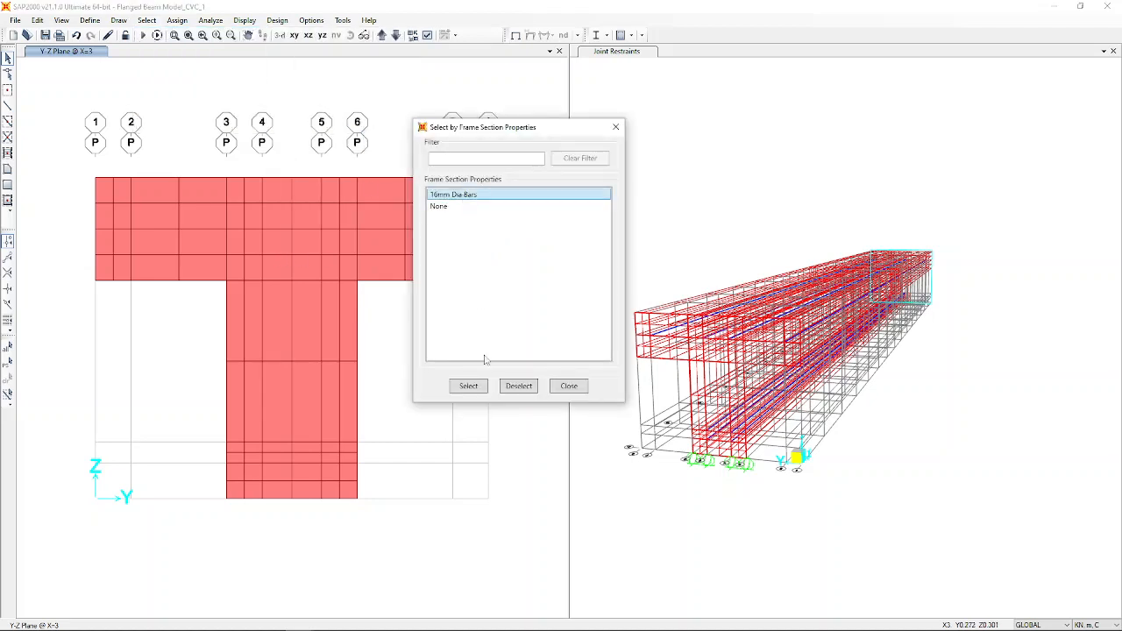
pyautogui.click(469, 387)
pyautogui.click(570, 387)
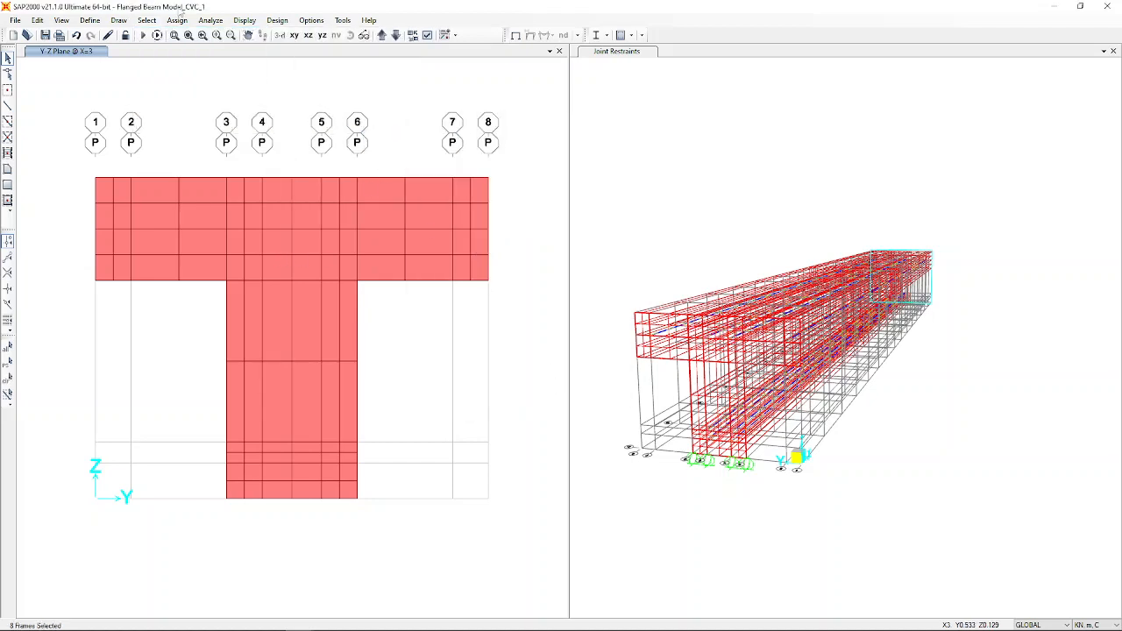
pyautogui.click(37, 19)
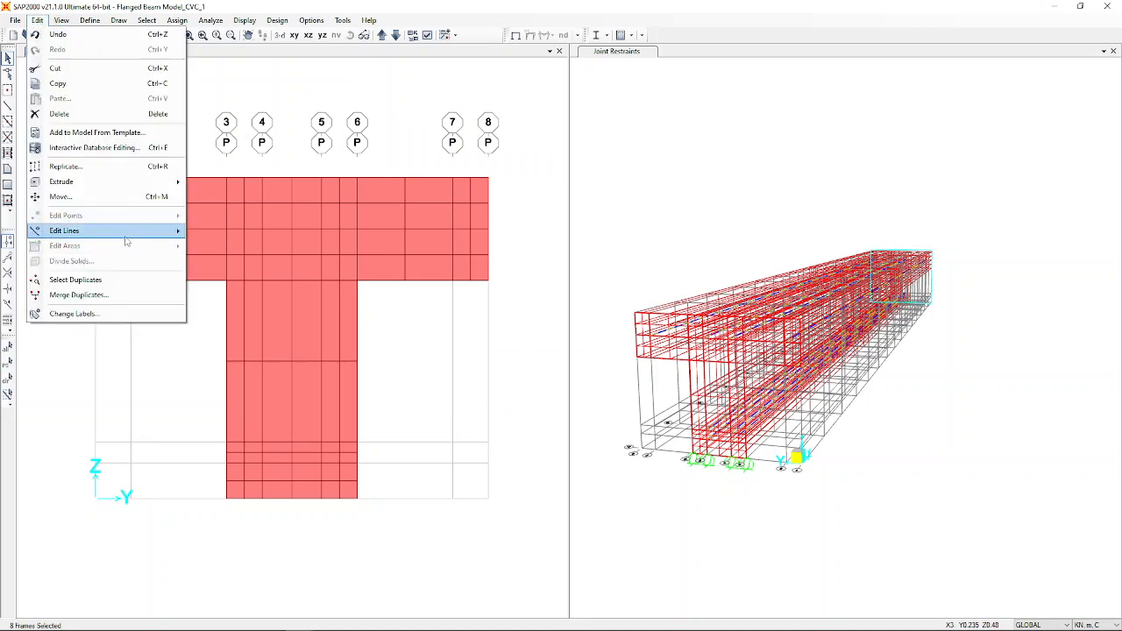
# Divide each selected rebar frame into 30 equal frames with ratio 1.
pyautogui.moveTo(127, 234)
pyautogui.click(248, 231)
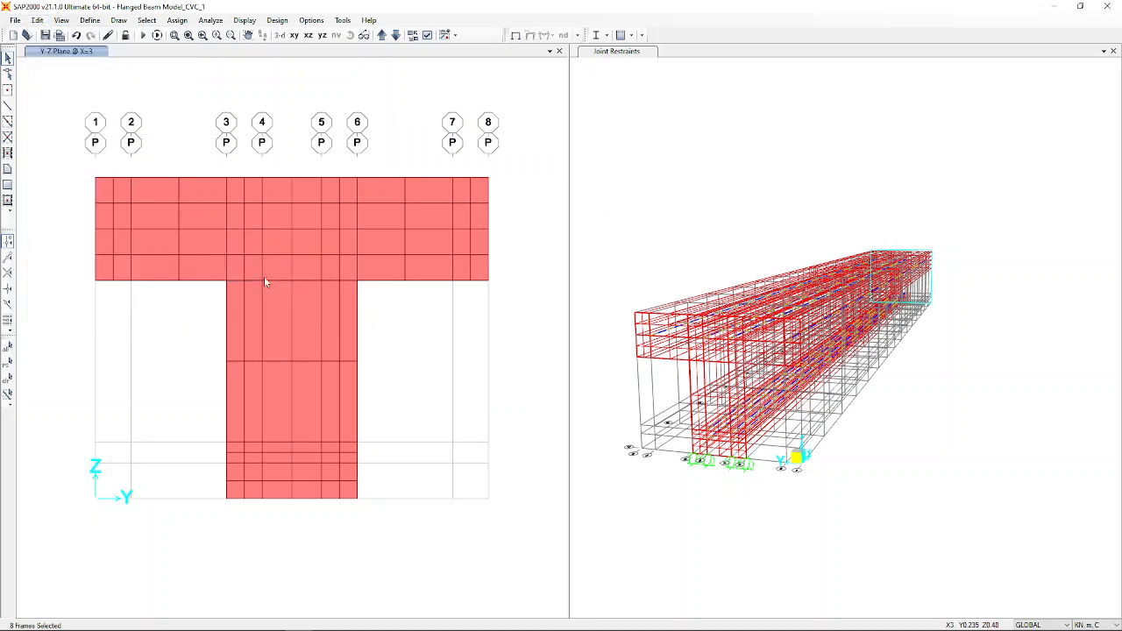
pyautogui.click(354, 165)
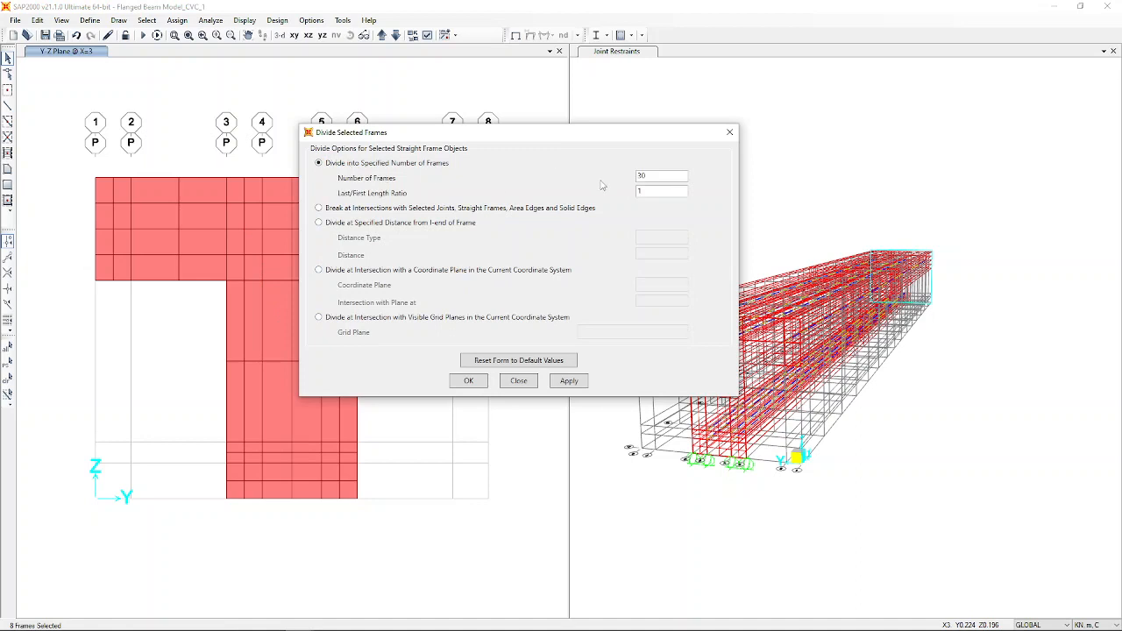
pyautogui.click(472, 381)
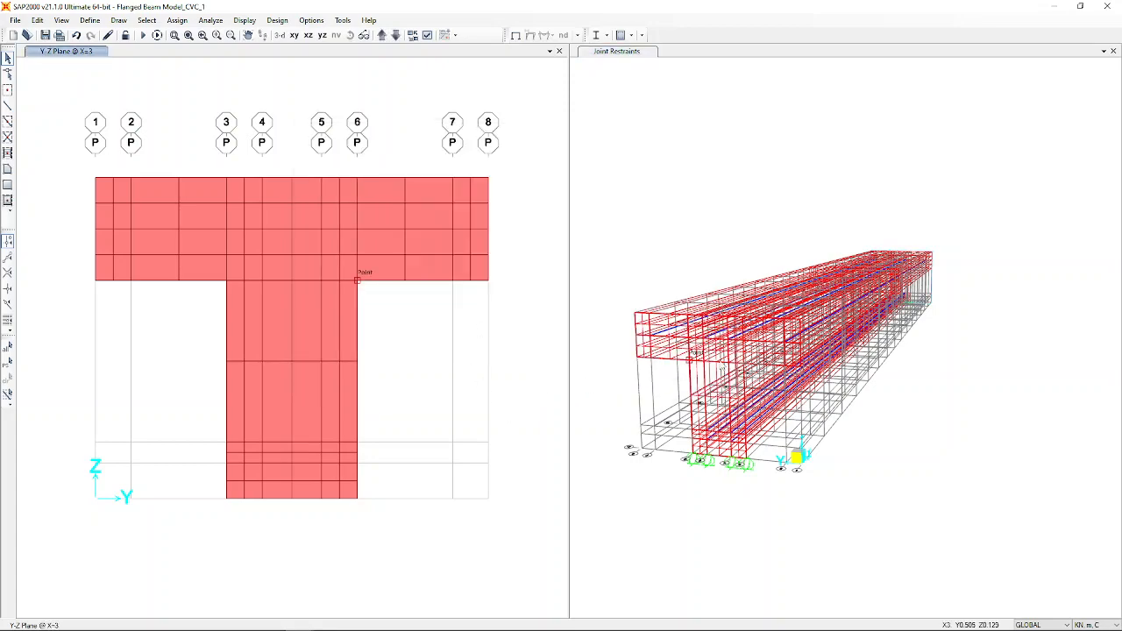
pyautogui.scroll(5, 668, 372)
pyautogui.click(631, 405)
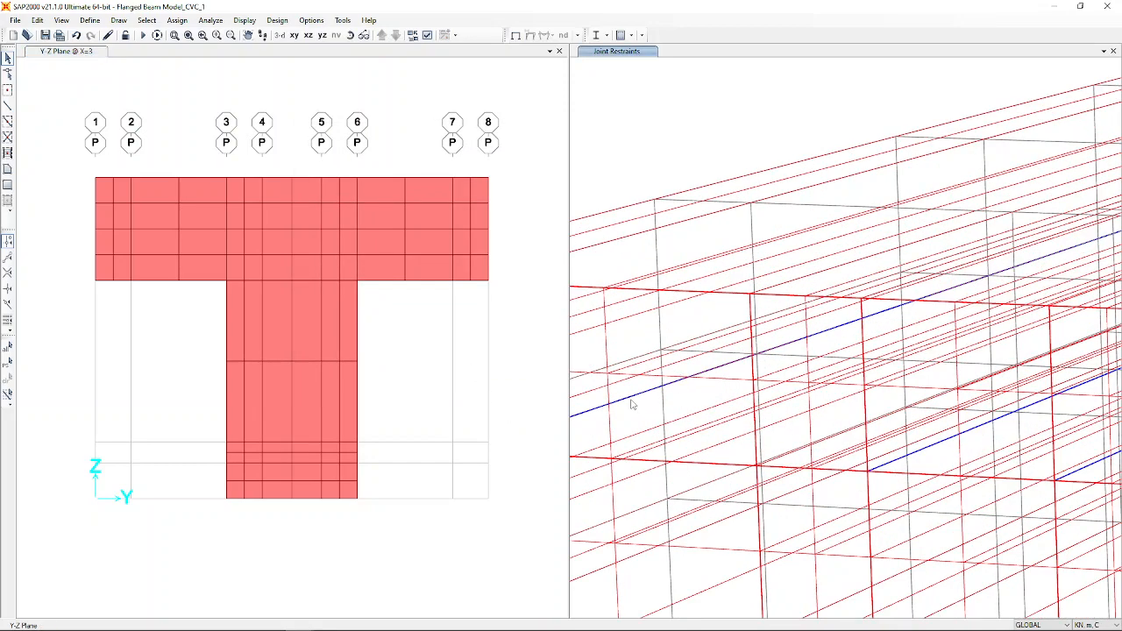
pyautogui.click(643, 396)
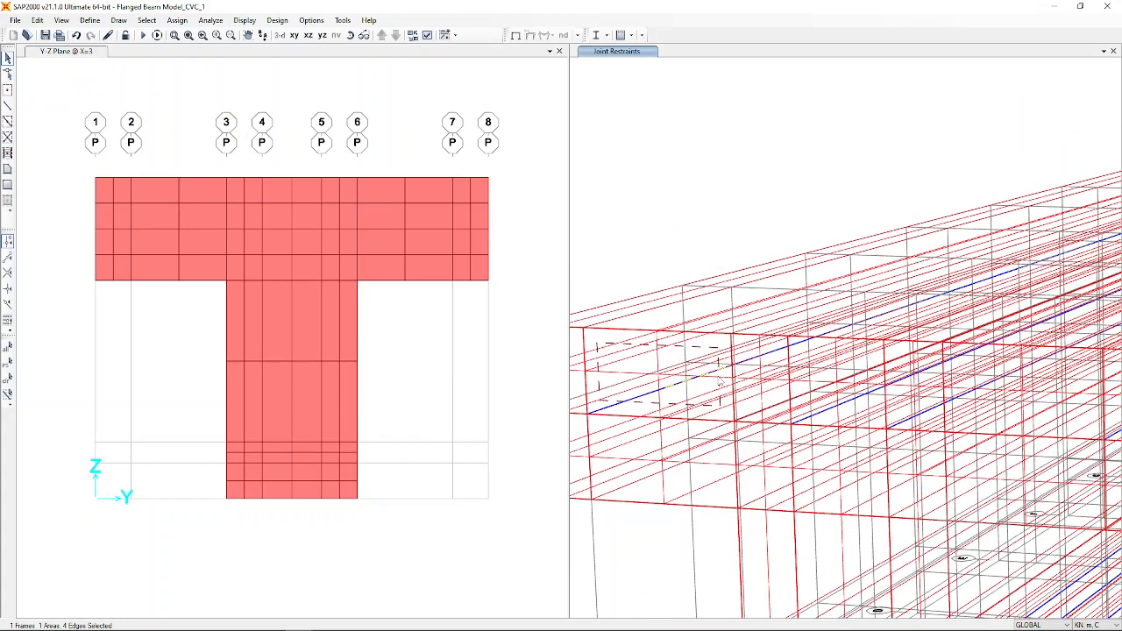
pyautogui.scroll(-2, 714, 382)
pyautogui.scroll(-2, 873, 219)
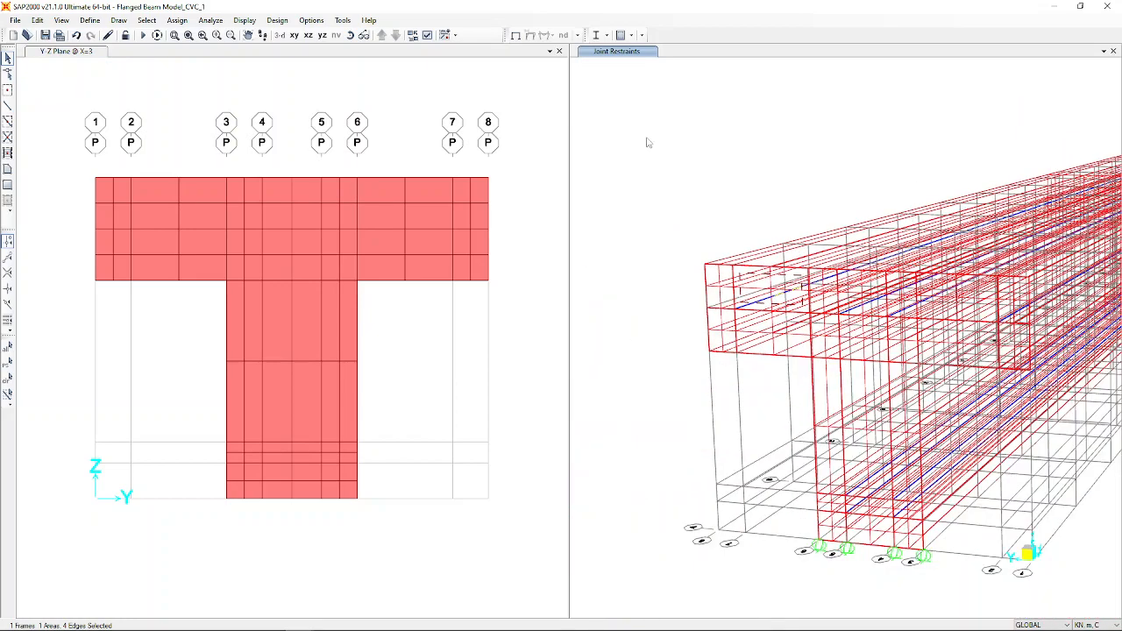
pyautogui.click(351, 35)
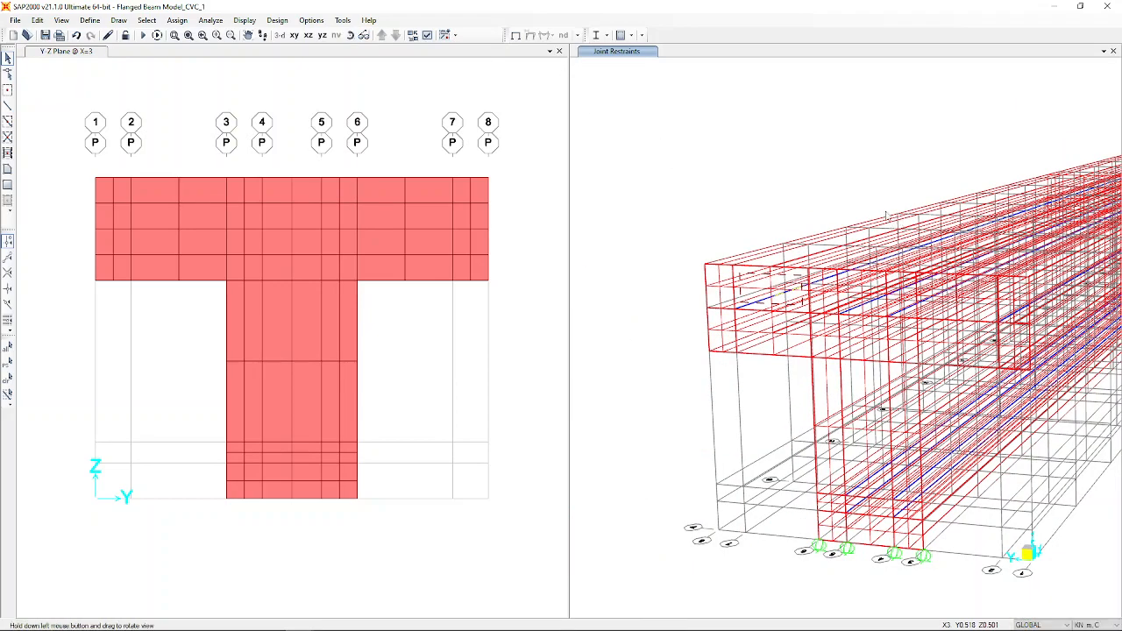
pyautogui.moveTo(754, 236); pyautogui.dragTo(824, 359)
pyautogui.moveTo(1011, 566); pyautogui.dragTo(819, 483)
pyautogui.click(809, 409)
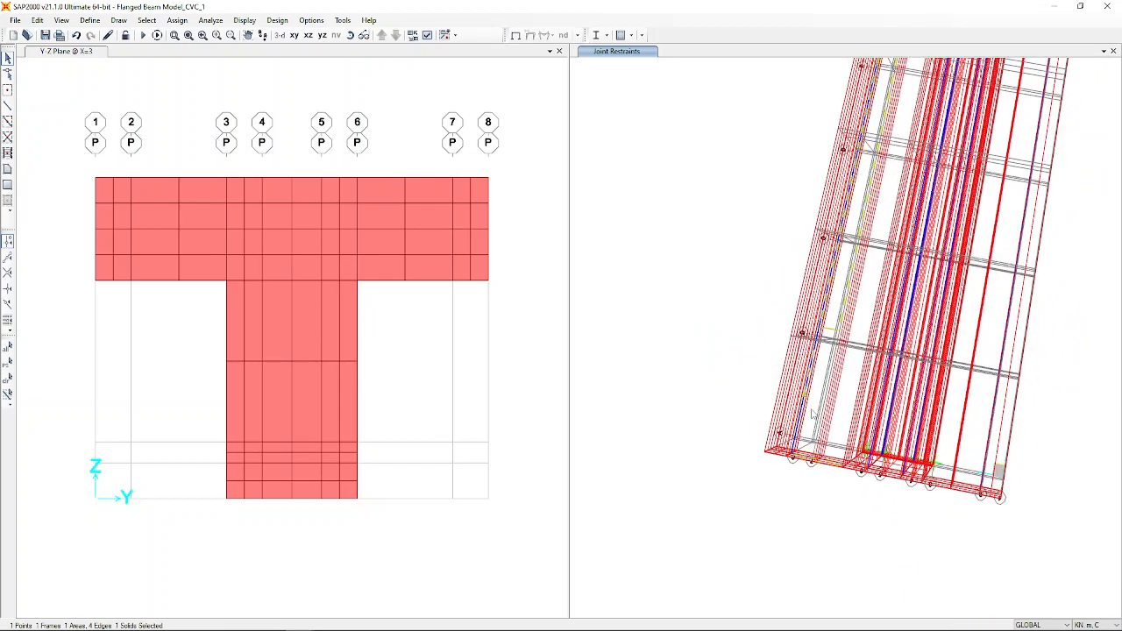
pyautogui.scroll(5, 825, 386)
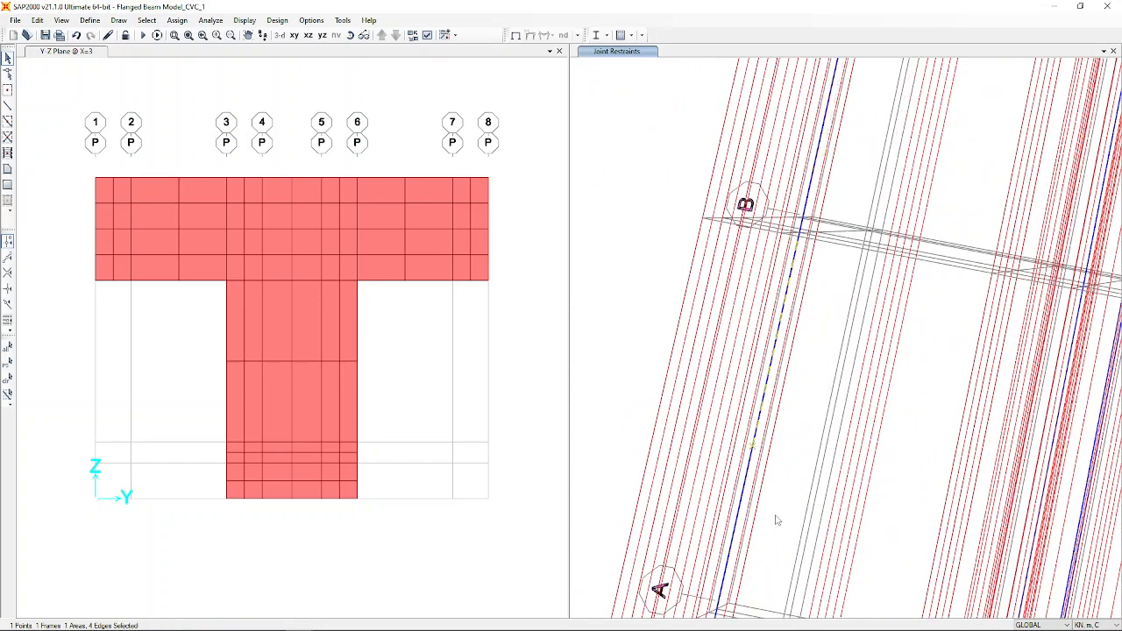
pyautogui.scroll(-6, 776, 522)
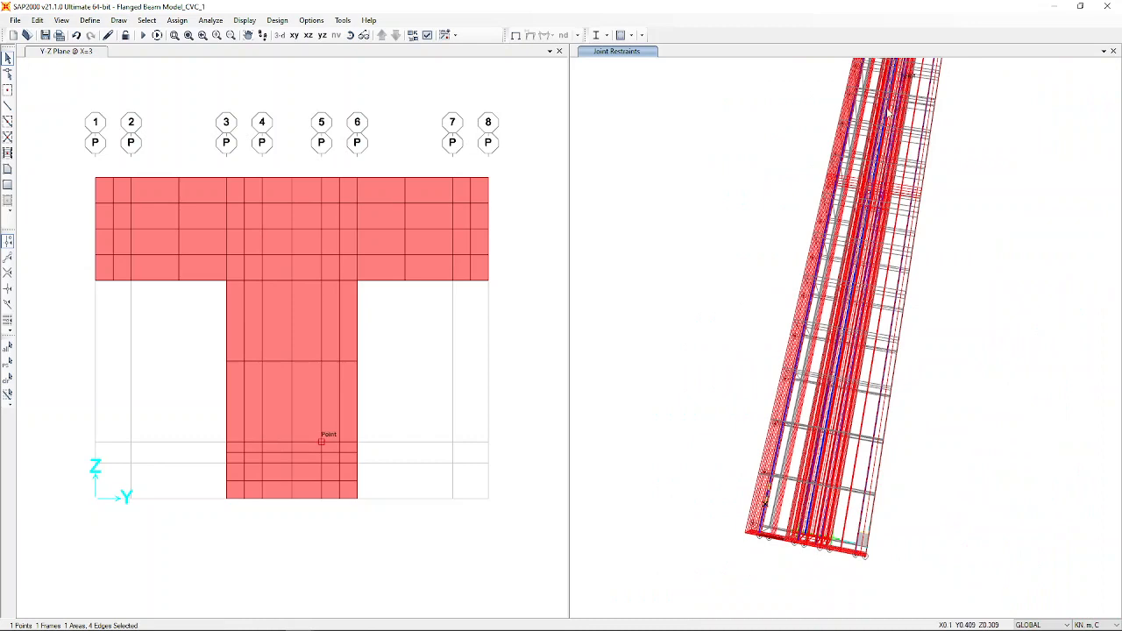
pyautogui.scroll(-2, 969, 326)
pyautogui.scroll(5, 974, 132)
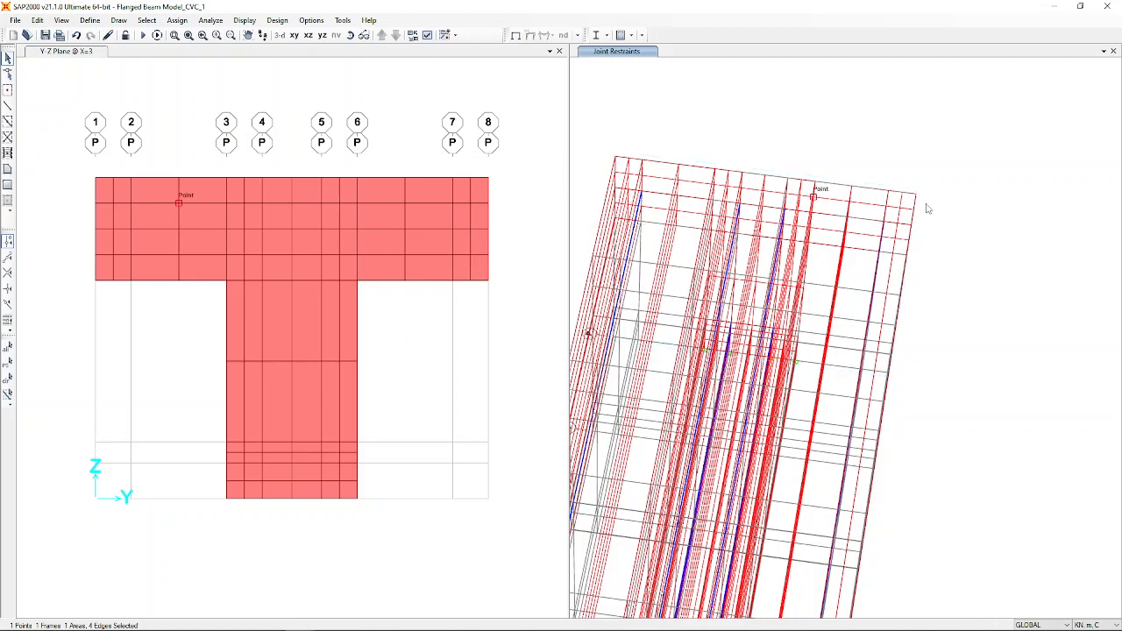
pyautogui.scroll(-4, 928, 208)
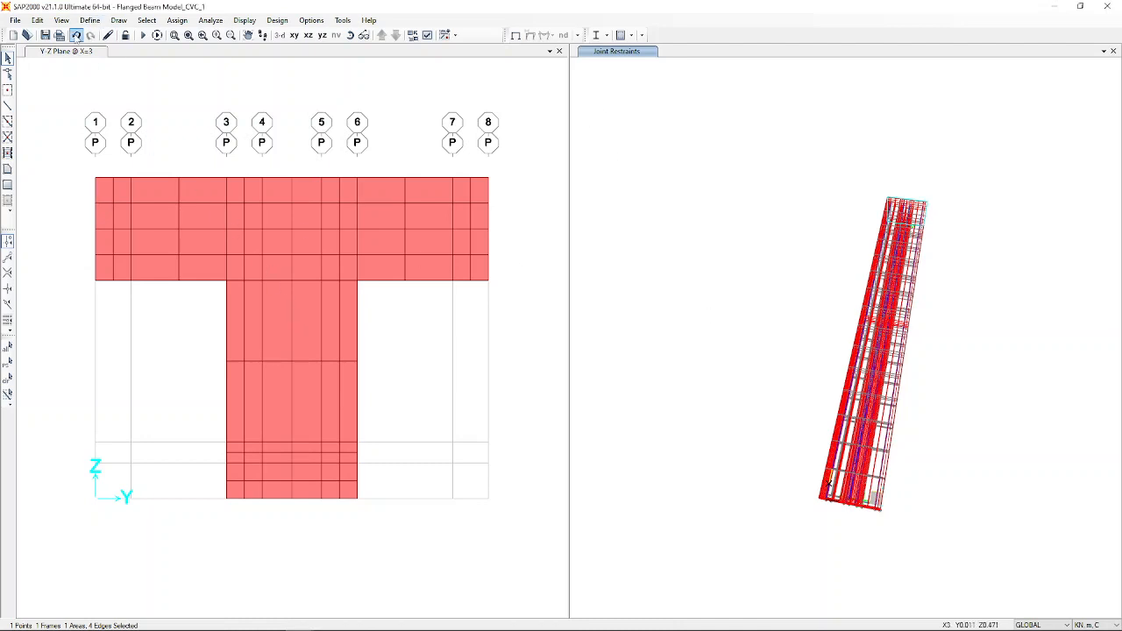
# Undo the last three edits, removing the 2 × 2 × 2 solid subdivision.
pyautogui.click(76, 35)
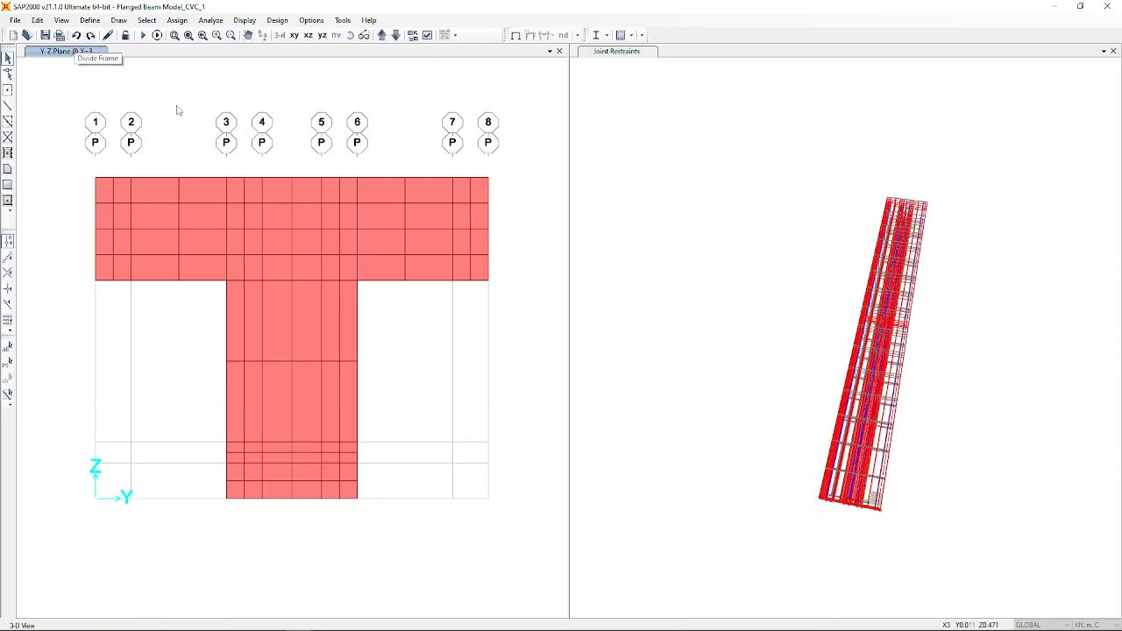
pyautogui.click(77, 36)
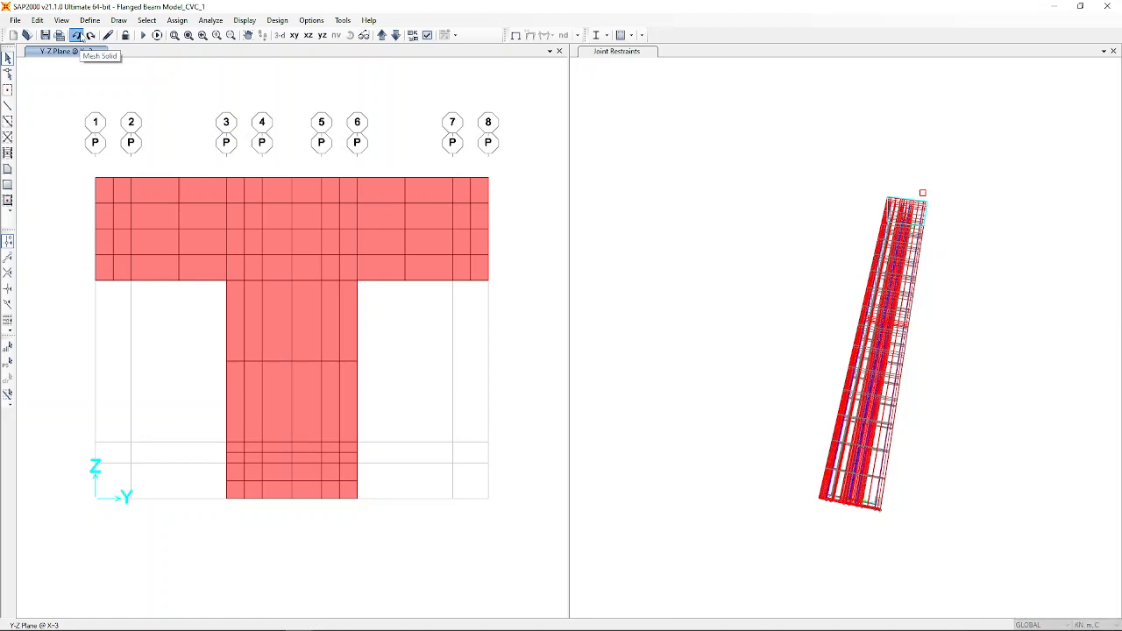
pyautogui.click(77, 35)
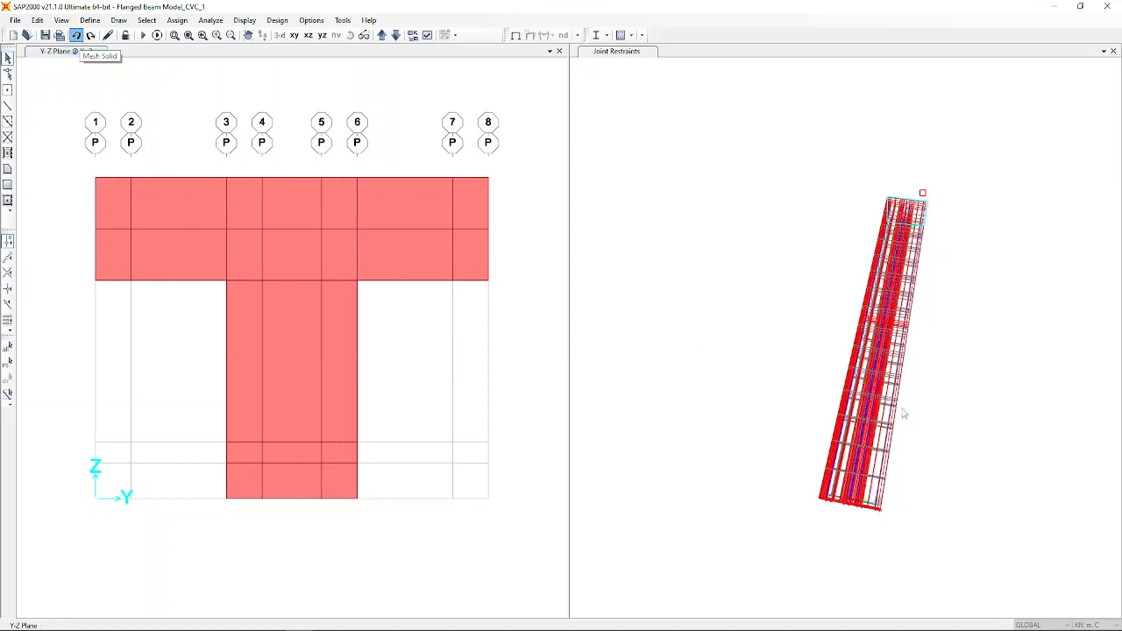
pyautogui.scroll(3, 874, 498)
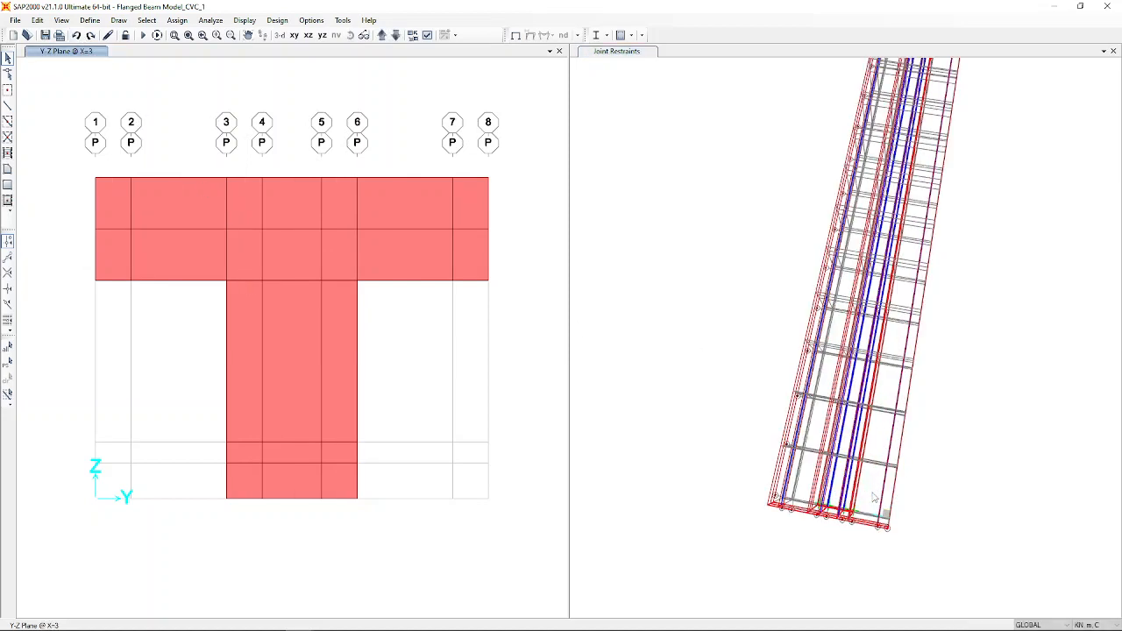
# Select the whole model and divide every solid 2 × 2 × 2 again.
pyautogui.scroll(4, 813, 532)
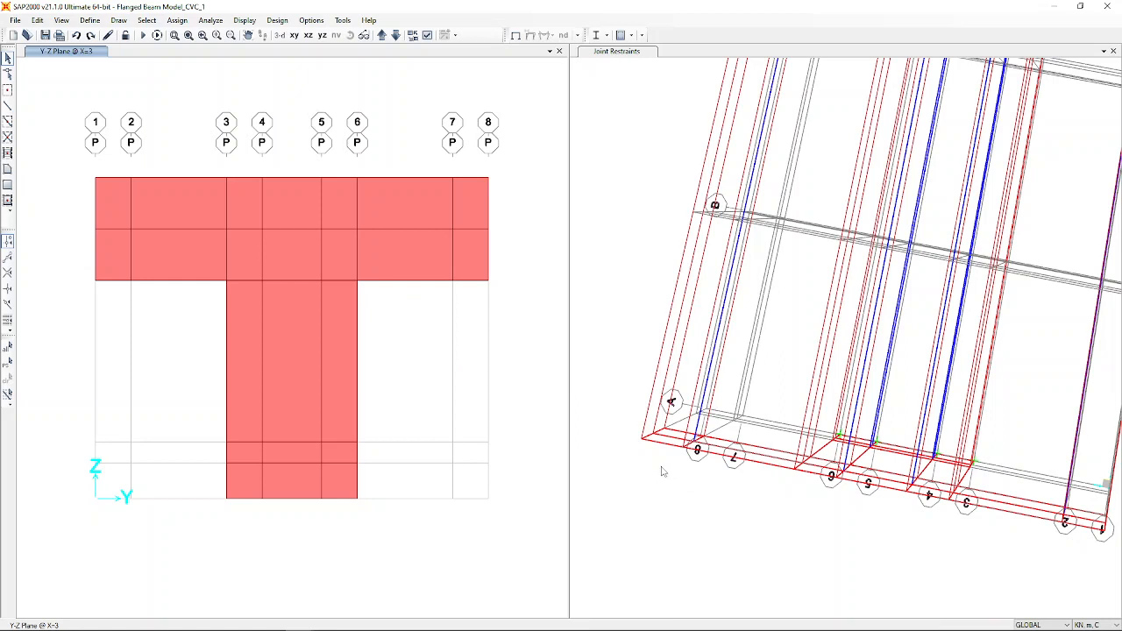
pyautogui.hotkey('ctrl', 'a')
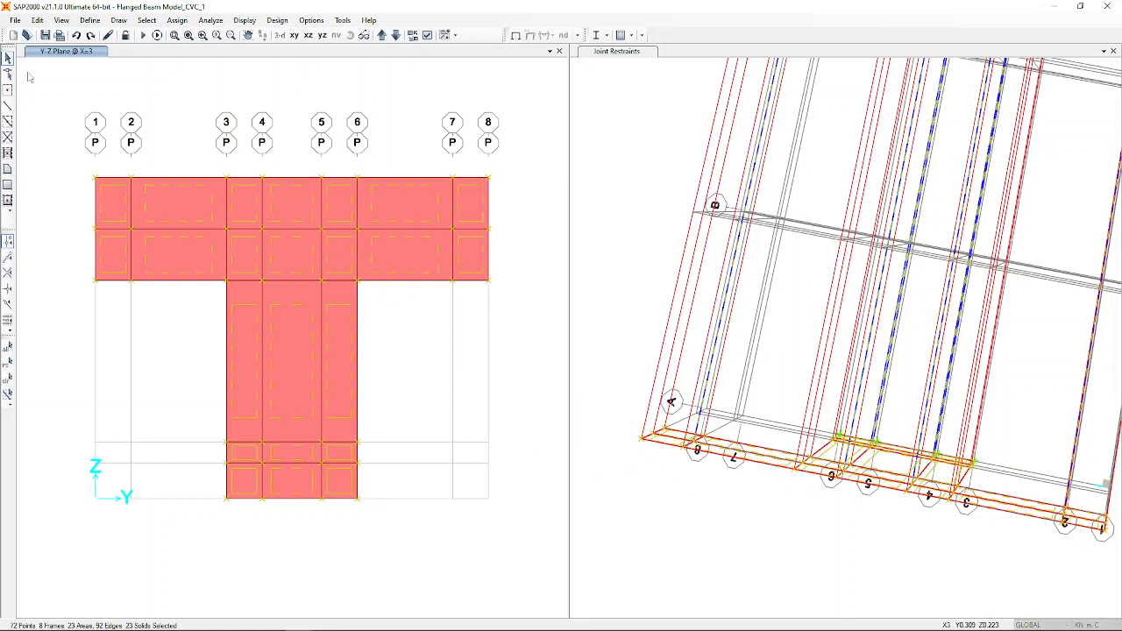
pyautogui.click(37, 19)
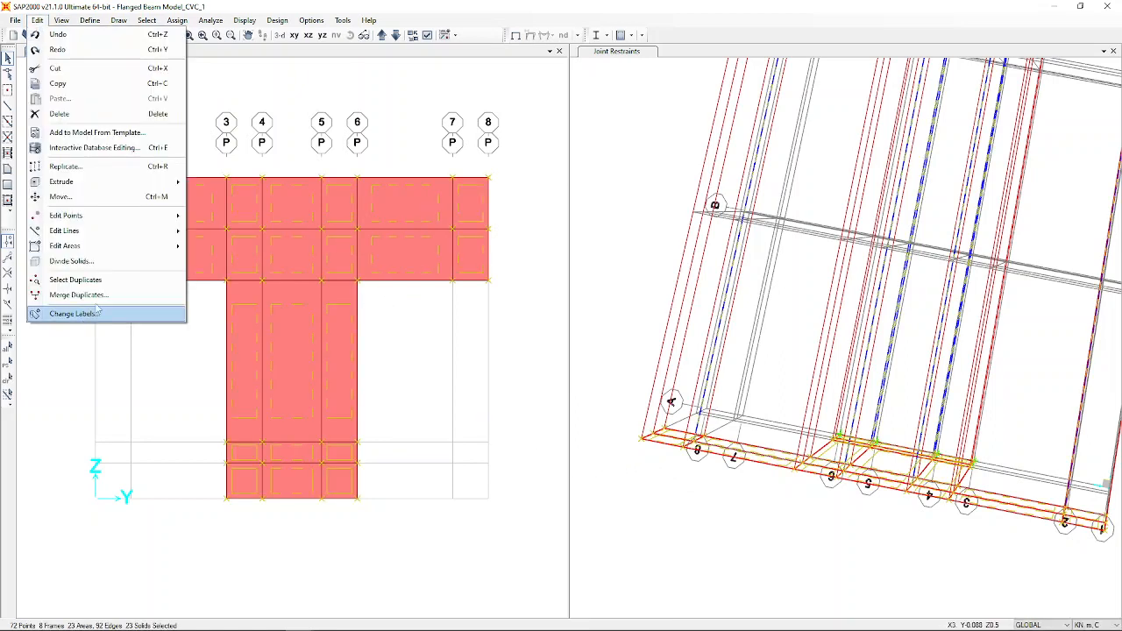
pyautogui.click(71, 261)
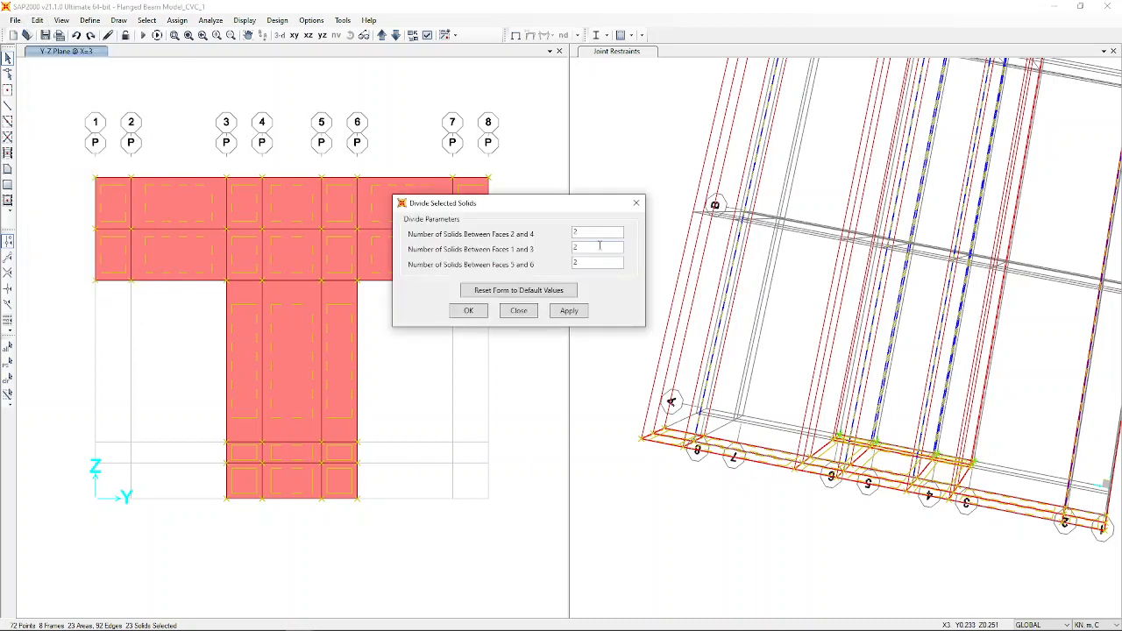
pyautogui.click(591, 232)
pyautogui.press('Tab')
pyautogui.click(466, 313)
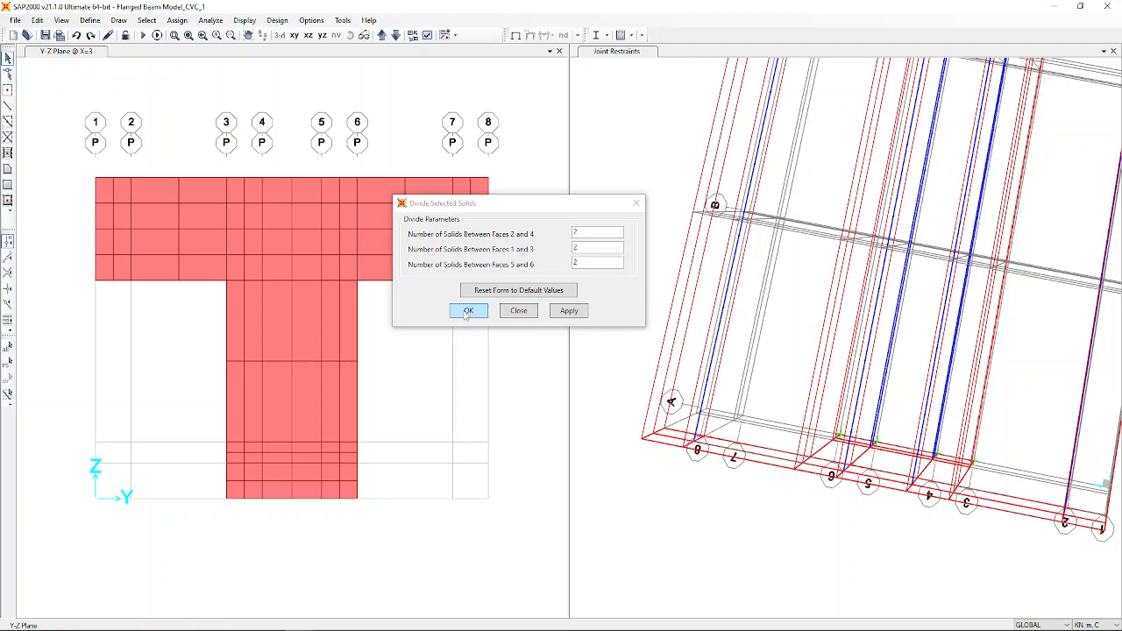
pyautogui.click(469, 311)
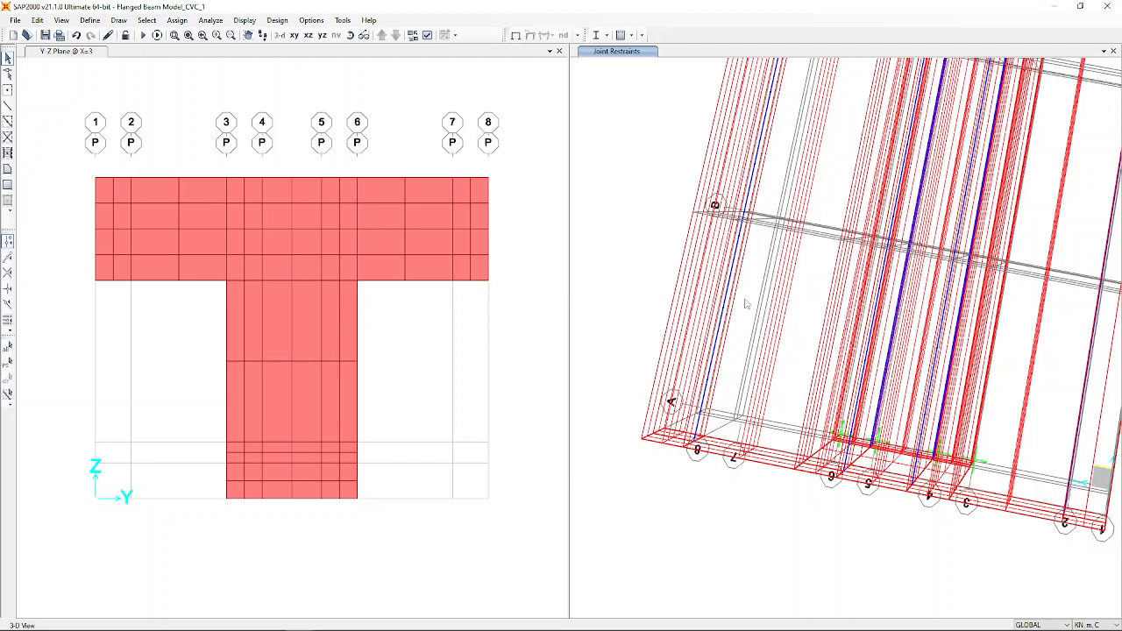
# Window-select the whole beam in the 3-D view: 23 solids, 8 frames and 4 points.
pyautogui.scroll(-2, 646, 345)
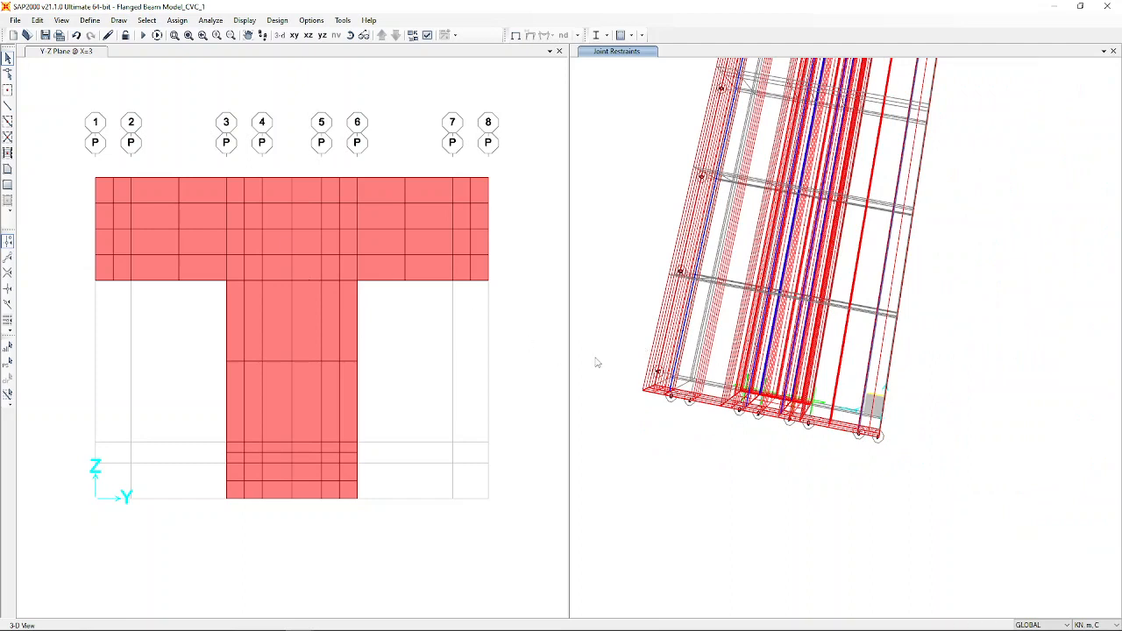
pyautogui.click(716, 359)
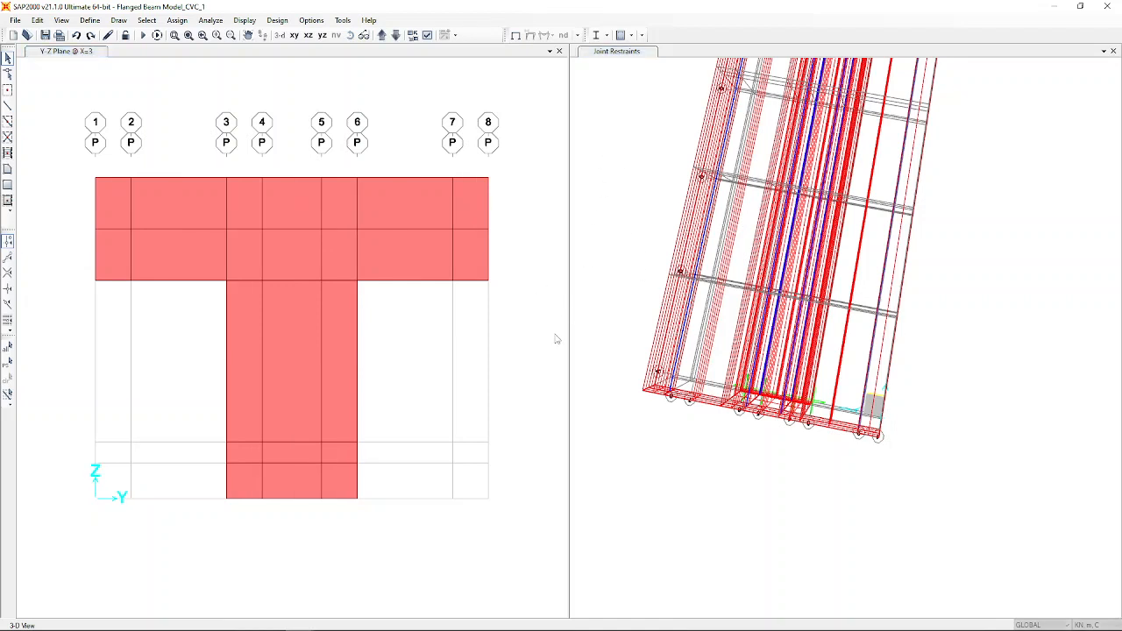
pyautogui.click(848, 263)
pyautogui.scroll(-3, 788, 312)
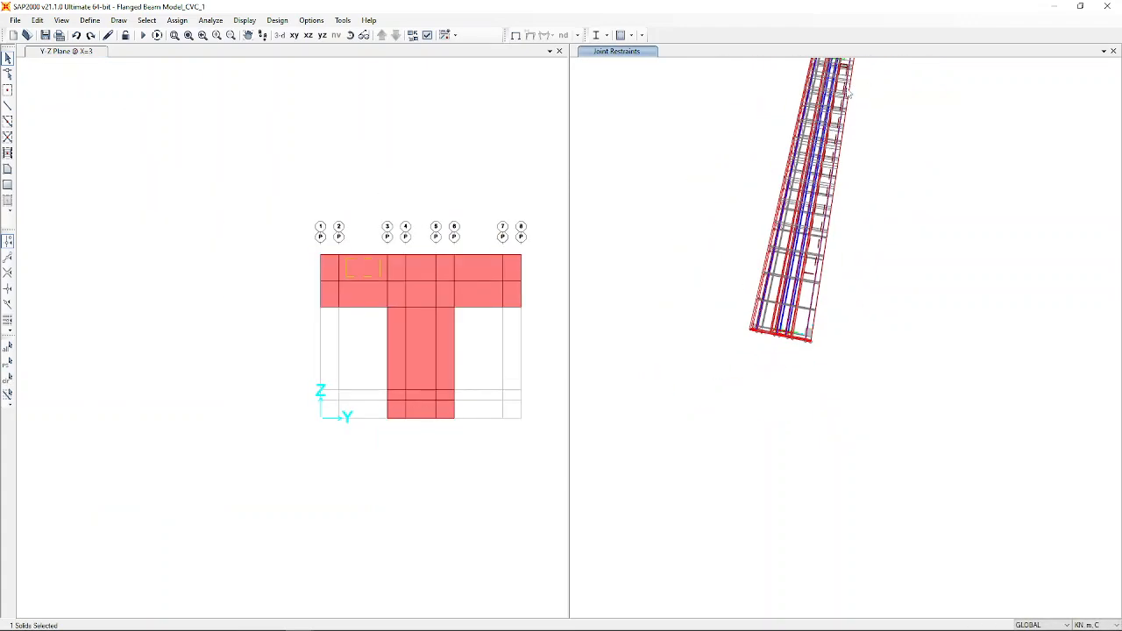
pyautogui.scroll(3, 772, 289)
pyautogui.scroll(-3, 760, 277)
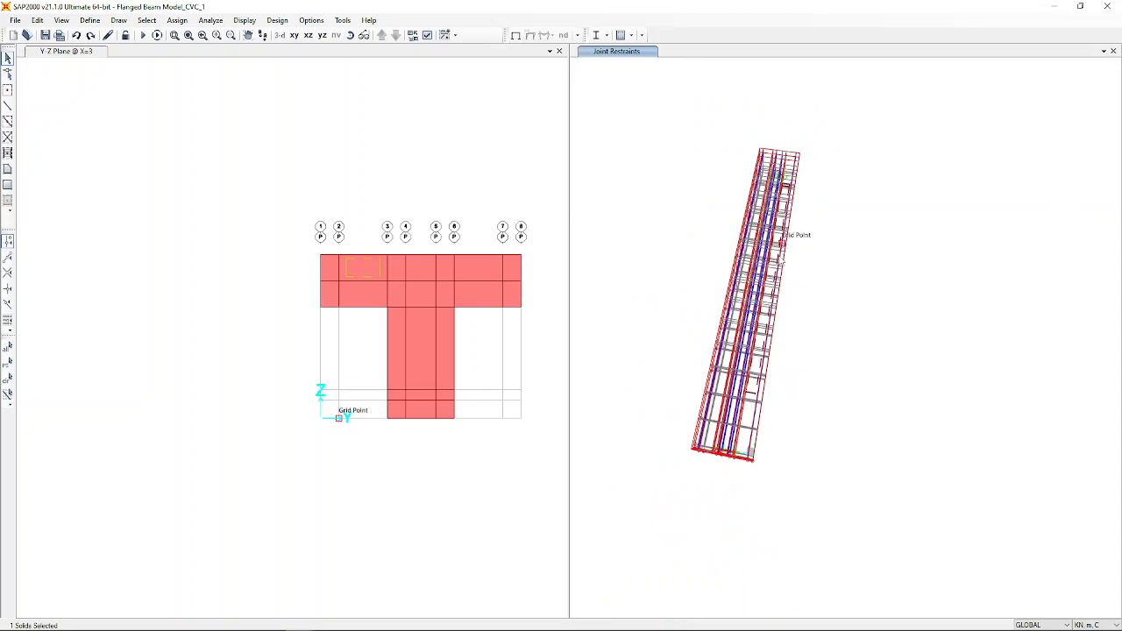
pyautogui.scroll(3, 792, 234)
pyautogui.scroll(-3, 745, 301)
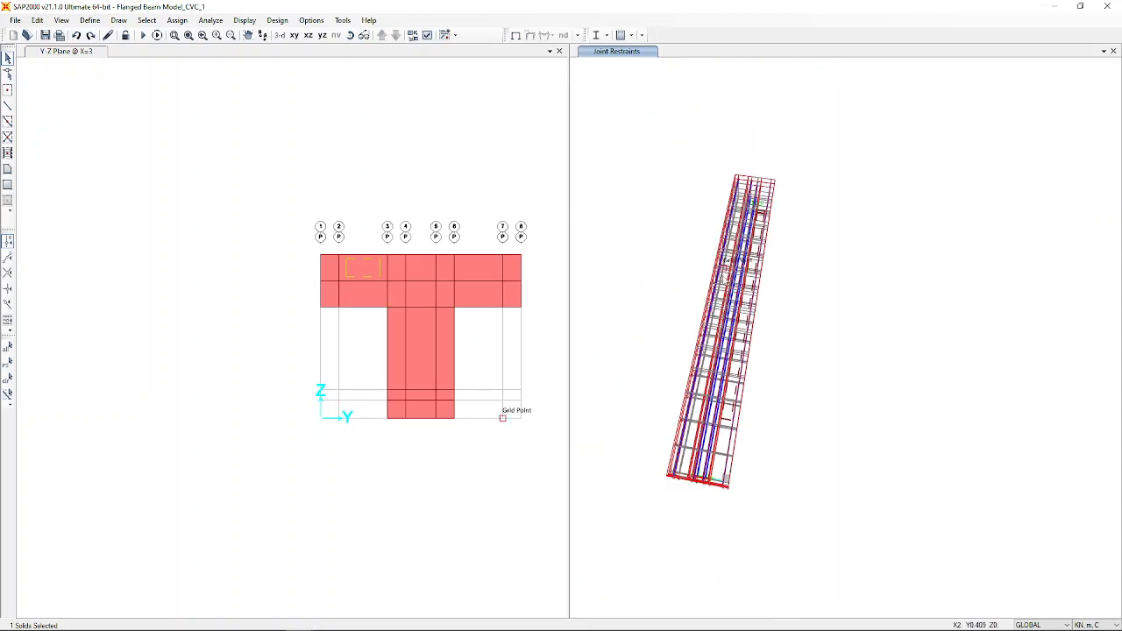
pyautogui.scroll(3, 750, 474)
pyautogui.scroll(-1, 750, 475)
pyautogui.scroll(-3, 750, 475)
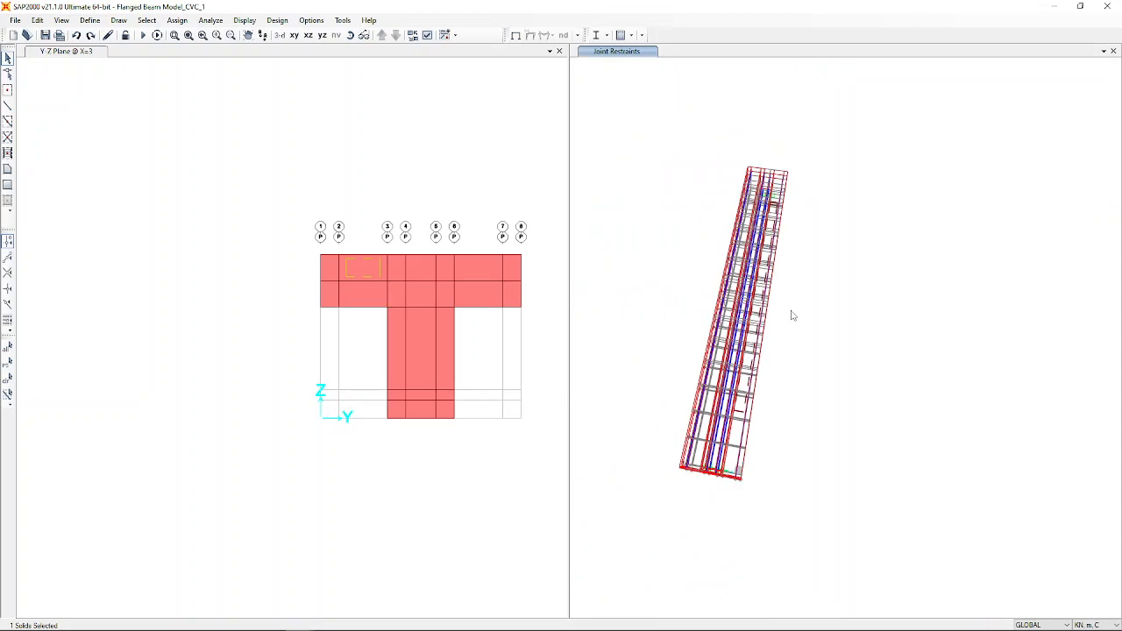
pyautogui.scroll(4, 746, 363)
pyautogui.scroll(-2, 754, 435)
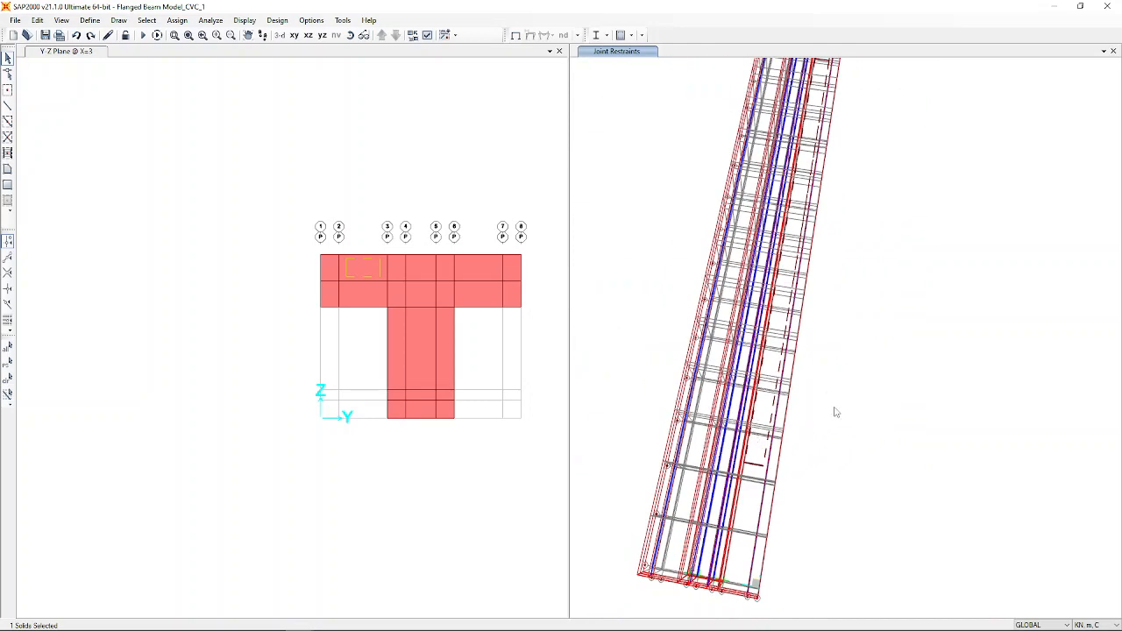
pyautogui.scroll(-3, 767, 304)
pyautogui.scroll(4, 766, 304)
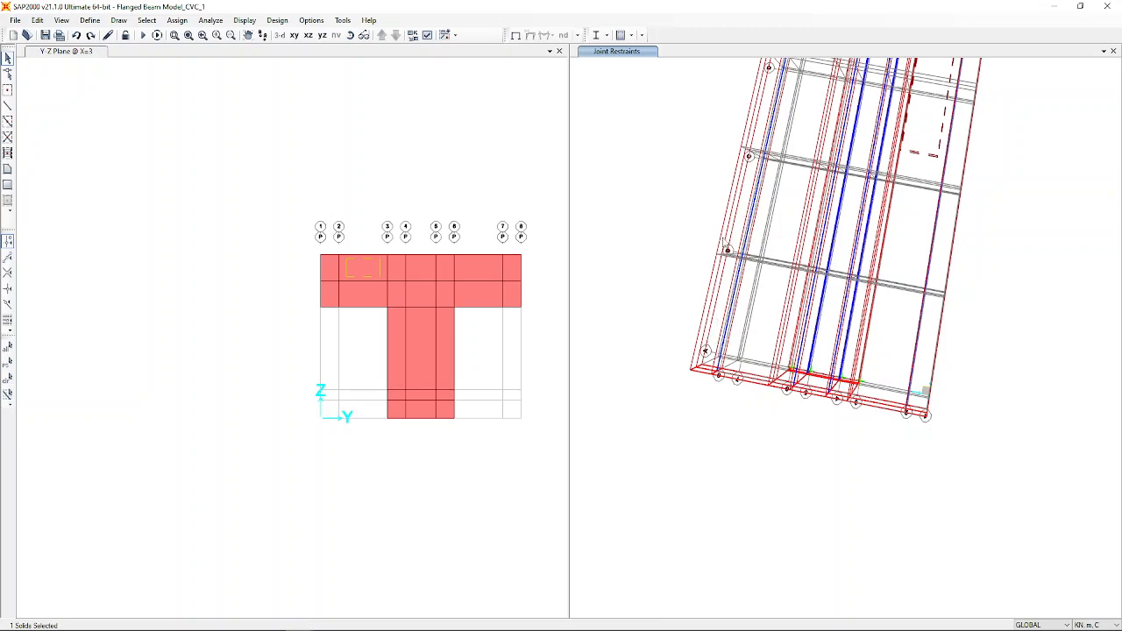
pyautogui.scroll(-4, 765, 316)
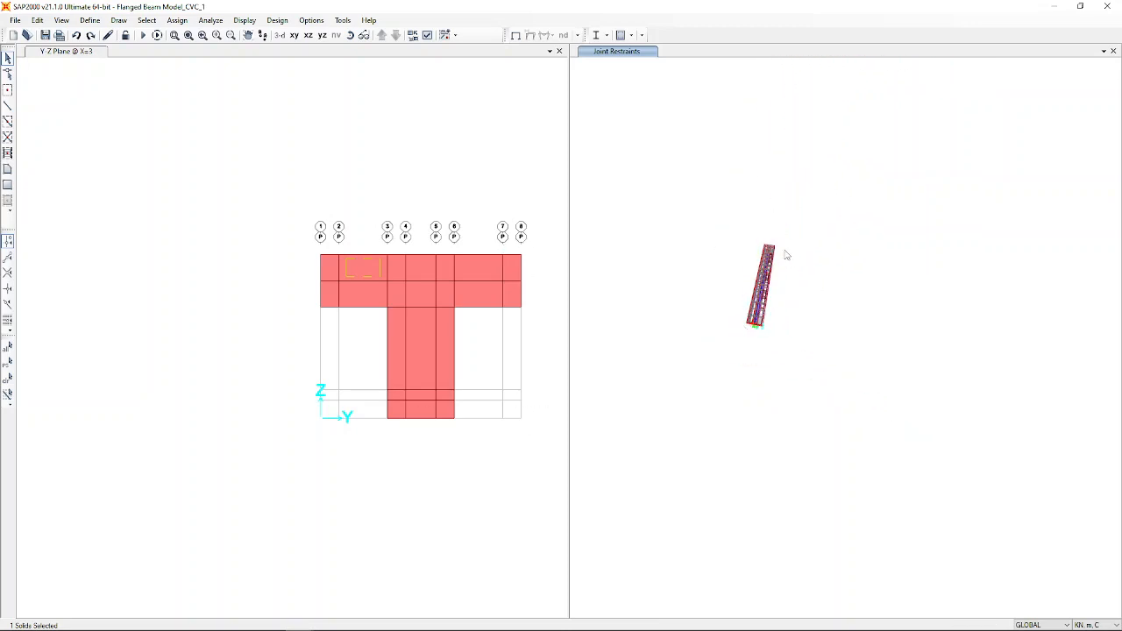
pyautogui.scroll(4, 769, 351)
pyautogui.scroll(-5, 914, 531)
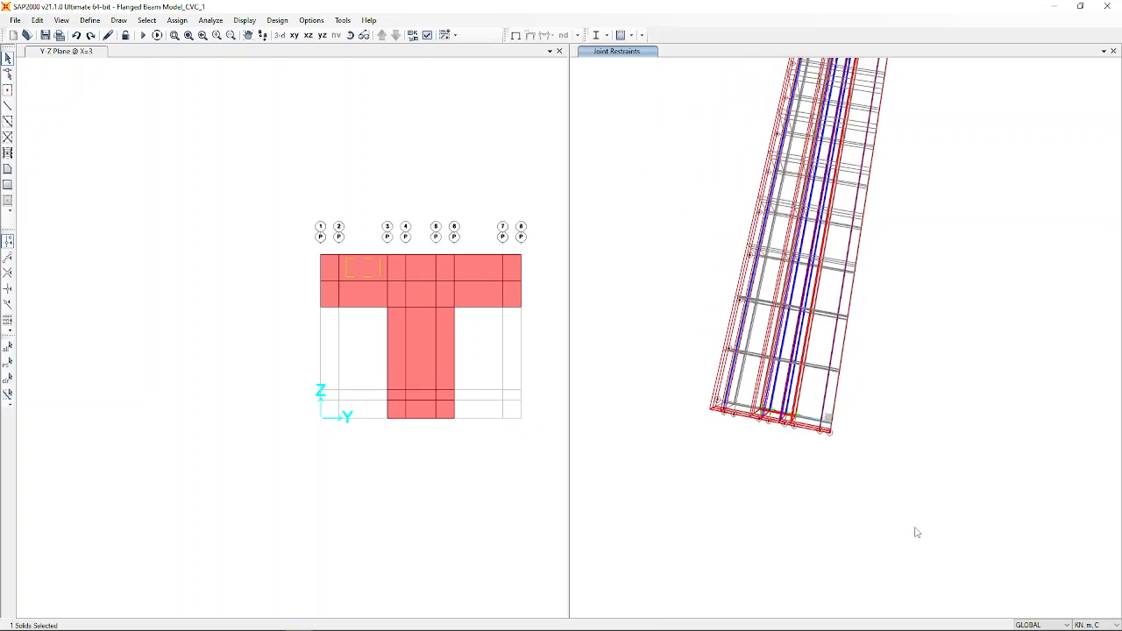
pyautogui.scroll(3, 853, 265)
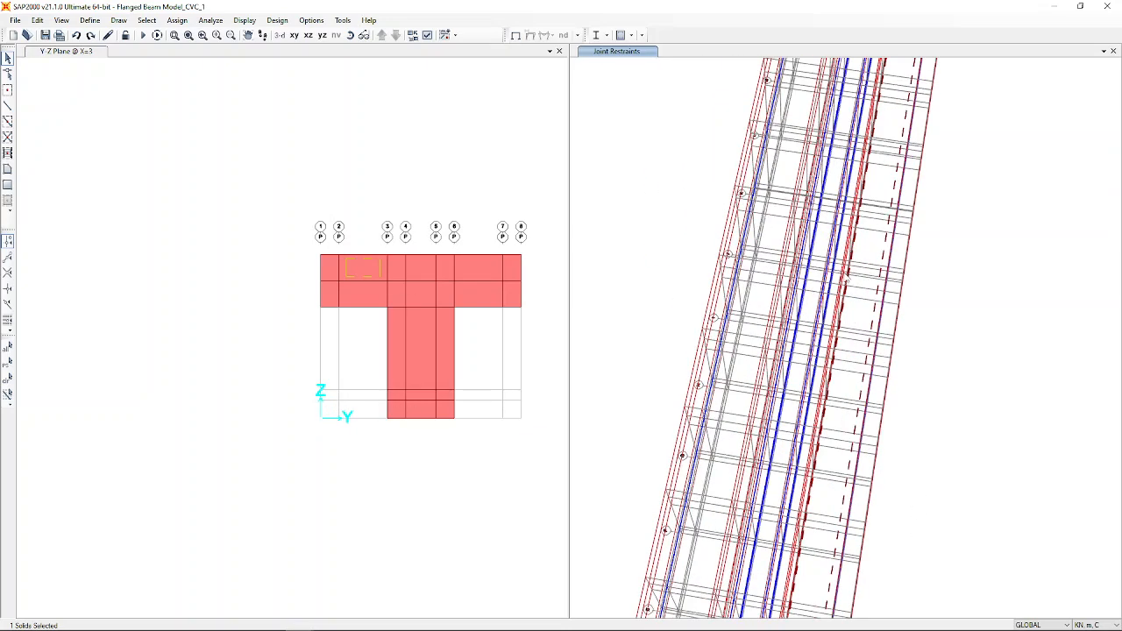
pyautogui.scroll(-4, 863, 317)
pyautogui.scroll(3, 863, 317)
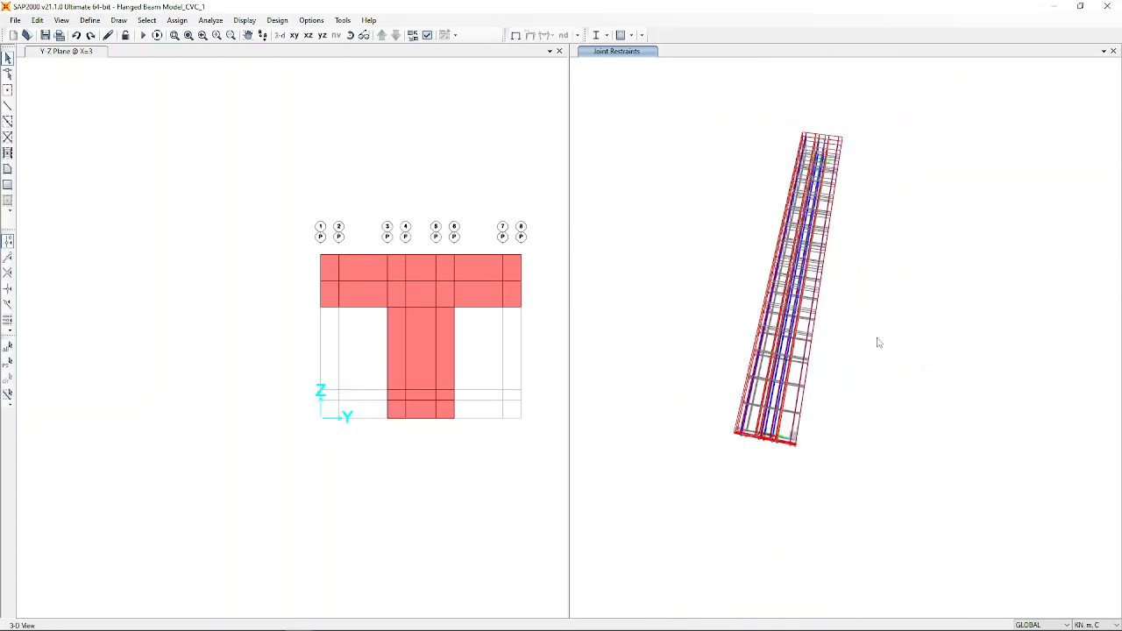
pyautogui.scroll(-3, 826, 383)
pyautogui.moveTo(895, 386); pyautogui.dragTo(724, 282)
pyautogui.scroll(4, 776, 442)
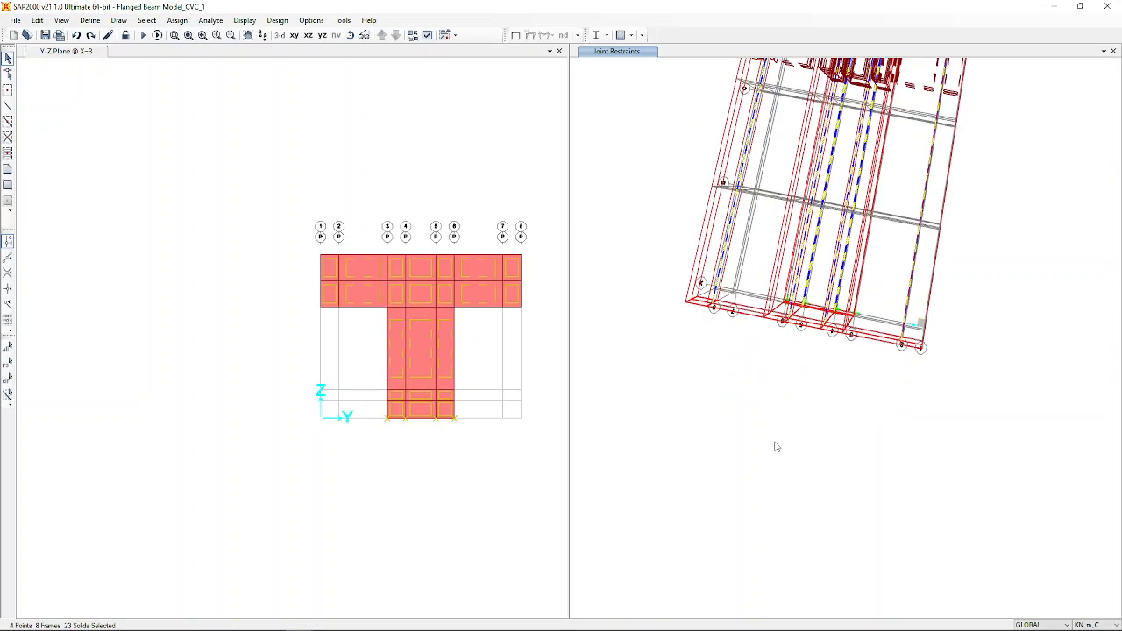
# Window-select all of the beam's points, areas and solids.
pyautogui.scroll(-4, 774, 447)
pyautogui.moveTo(877, 233); pyautogui.dragTo(706, 578)
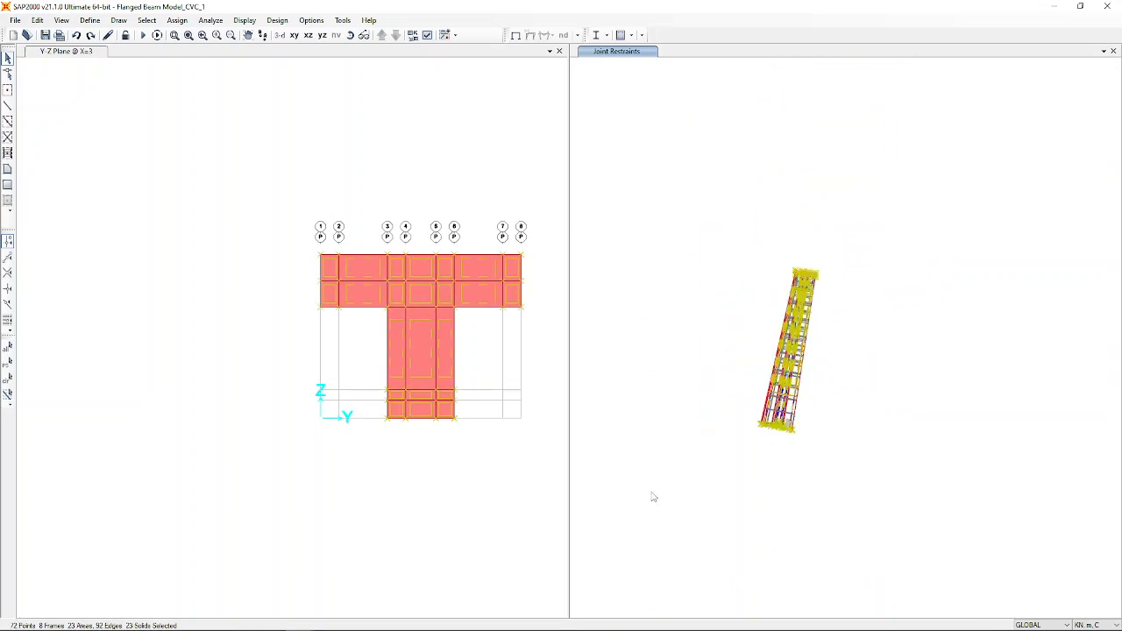
pyautogui.scroll(4, 653, 497)
pyautogui.scroll(-2, 656, 497)
pyautogui.scroll(4, 920, 308)
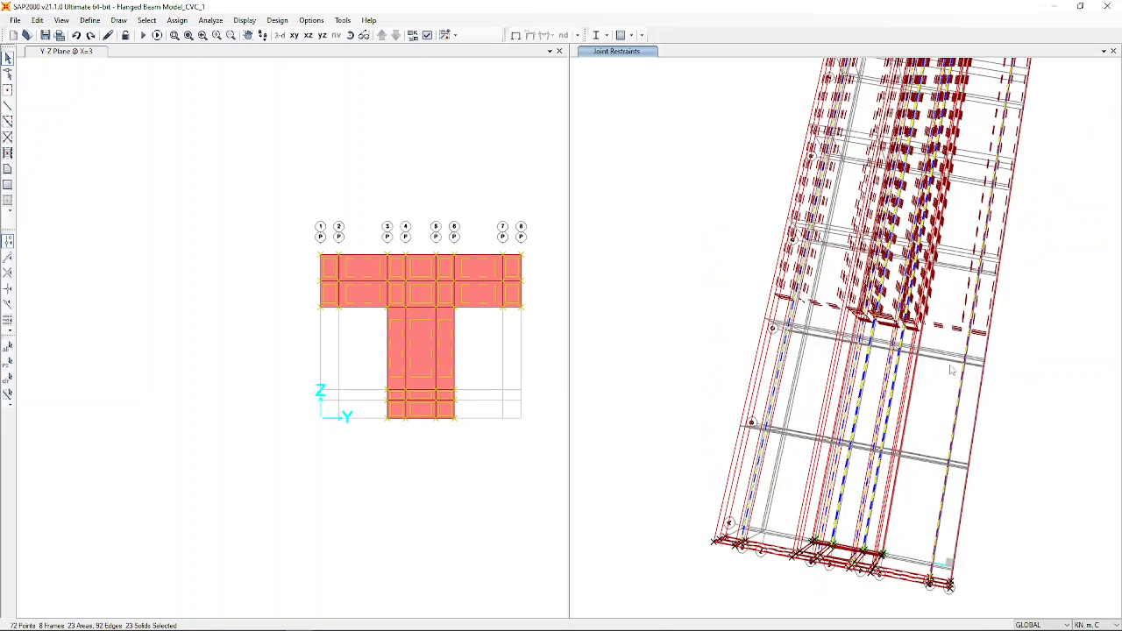
# Divide the selected solids with 30 solids between faces 2 and 4.
pyautogui.click(37, 20)
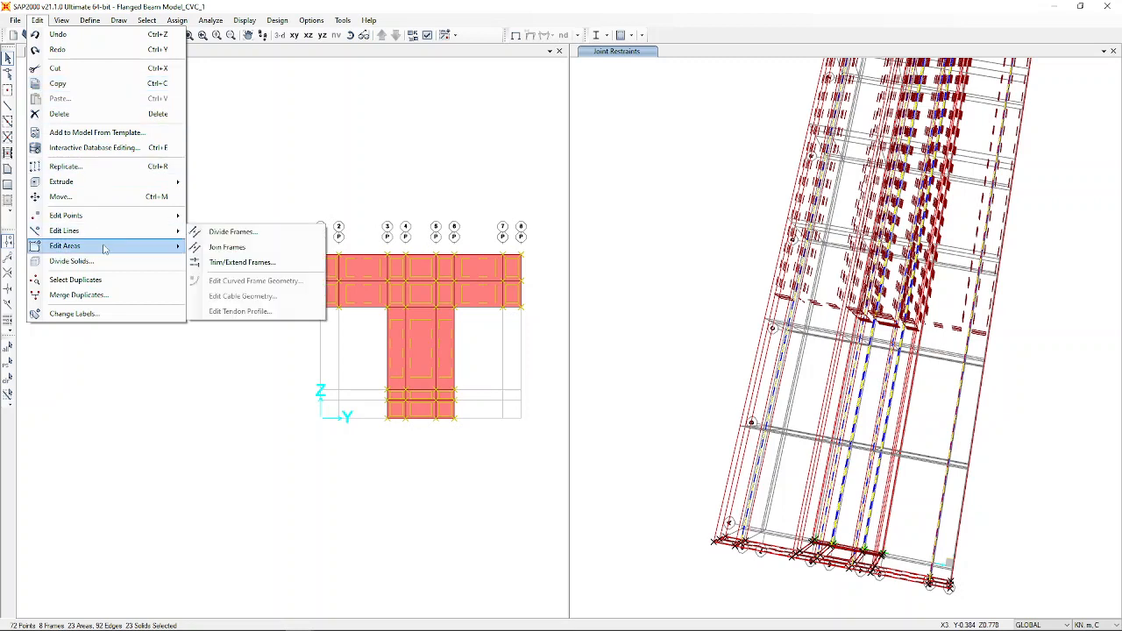
pyautogui.click(123, 263)
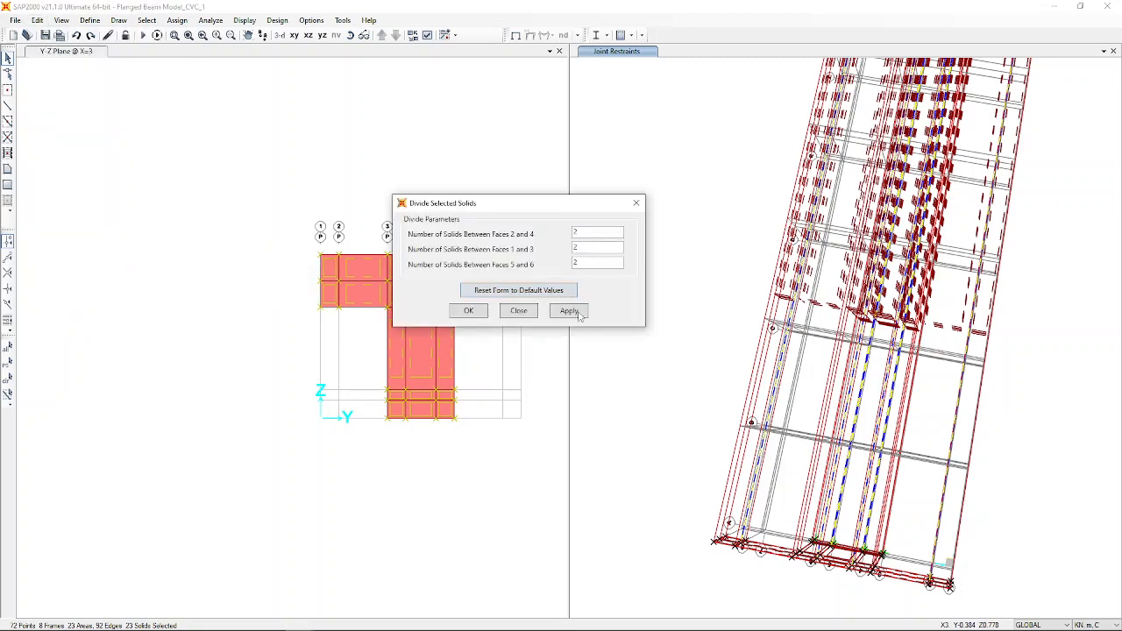
pyautogui.click(593, 232)
pyautogui.write('7')
pyautogui.press('Tab')
pyautogui.click(587, 234)
pyautogui.press('Return')
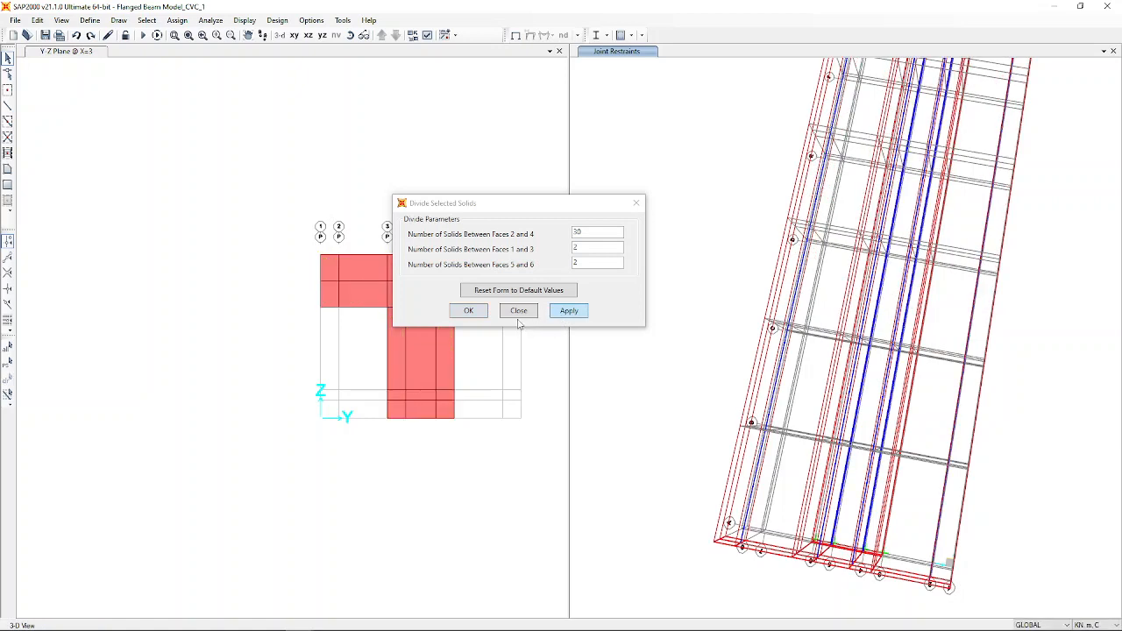
pyautogui.click(518, 317)
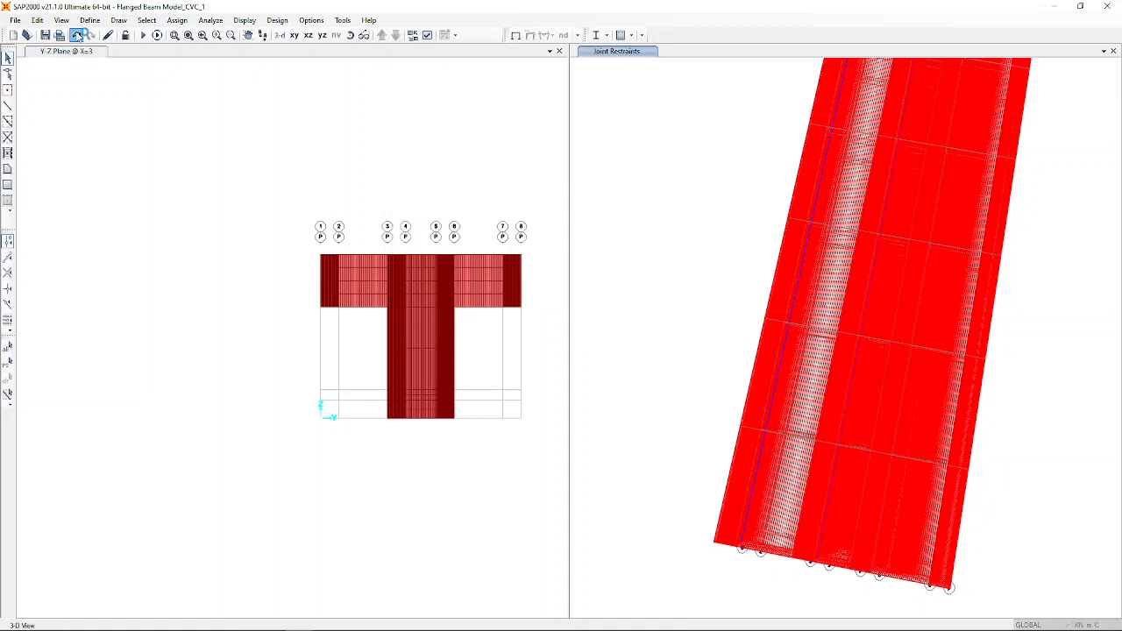
# Undo the 30-way solid division and reselect the entire model.
pyautogui.click(517, 249)
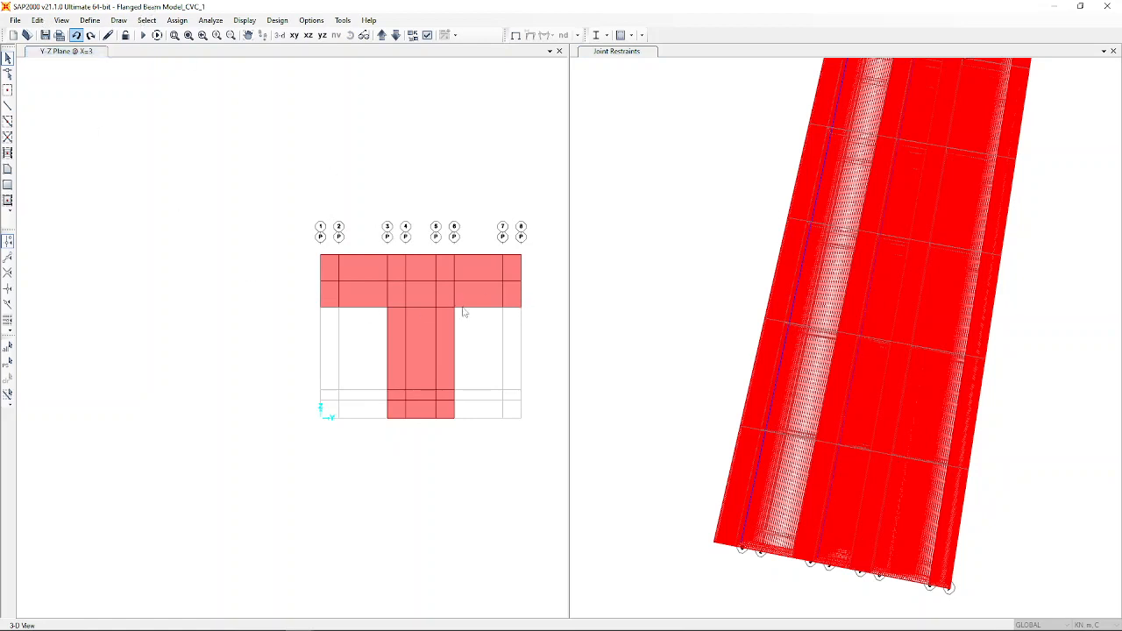
pyautogui.click(721, 216)
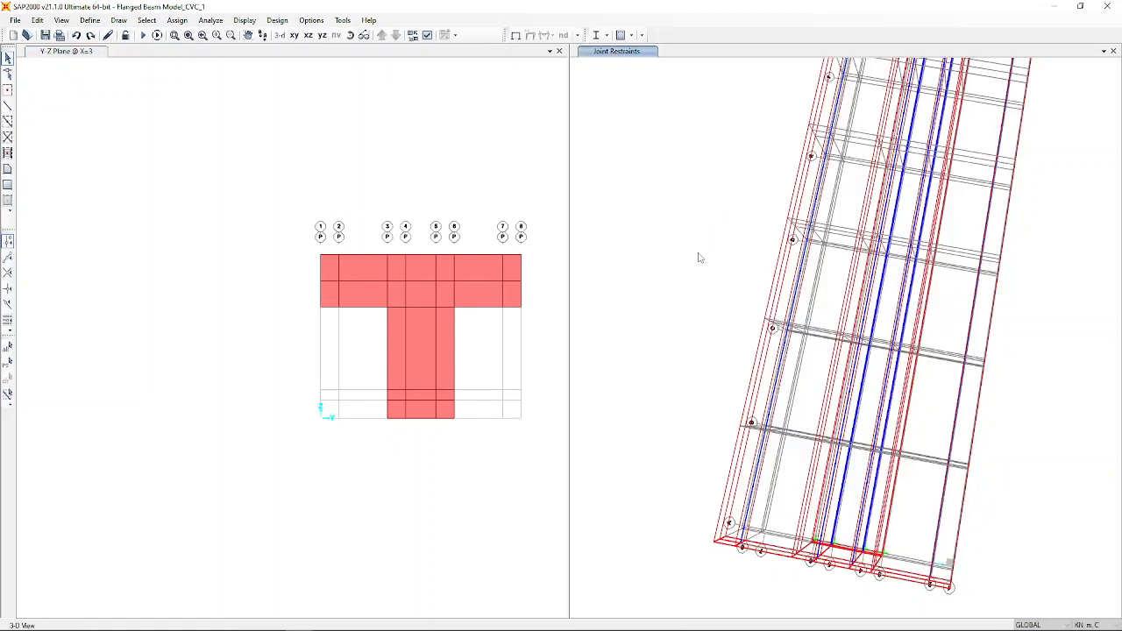
pyautogui.hotkey('ctrl', 'a')
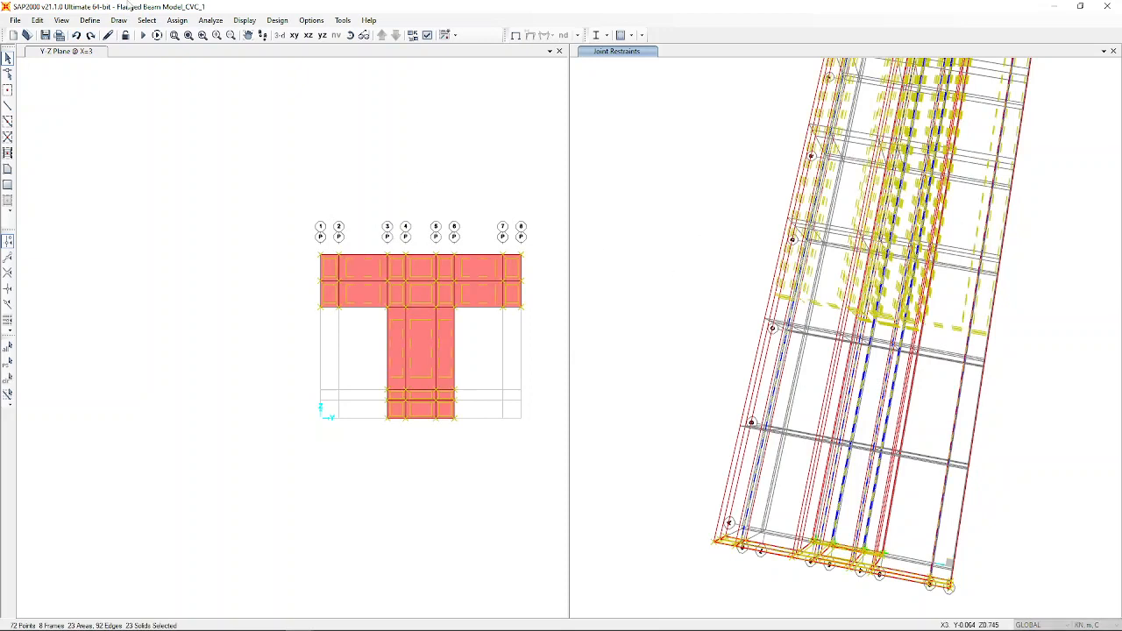
# Divide the selected solids with 30 solids between faces 1 and 3.
pyautogui.click(37, 19)
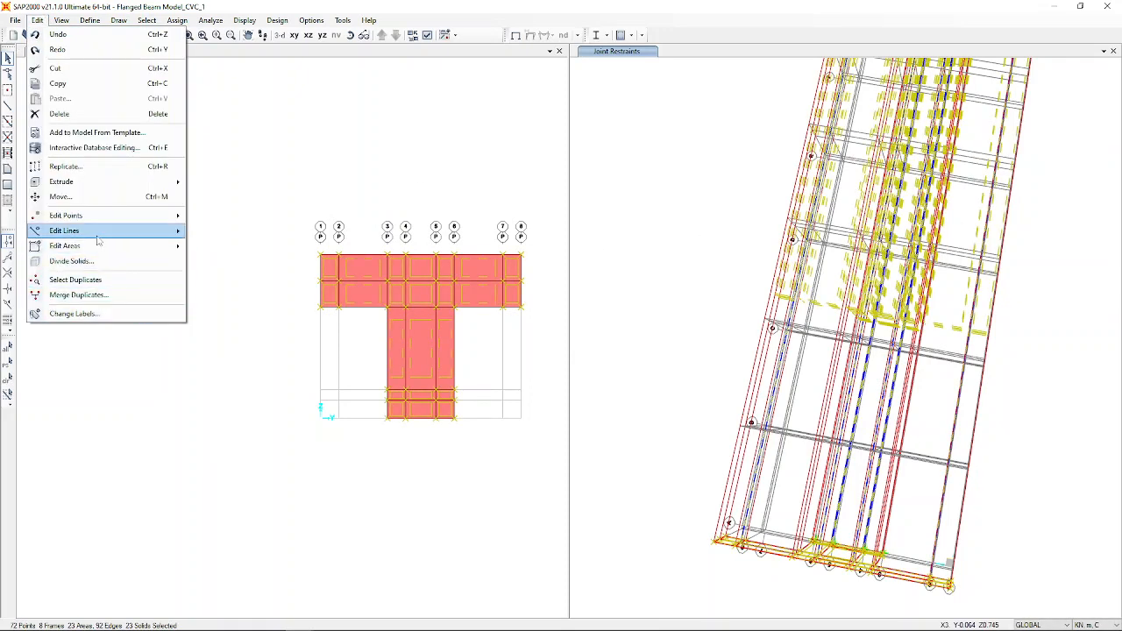
pyautogui.click(111, 264)
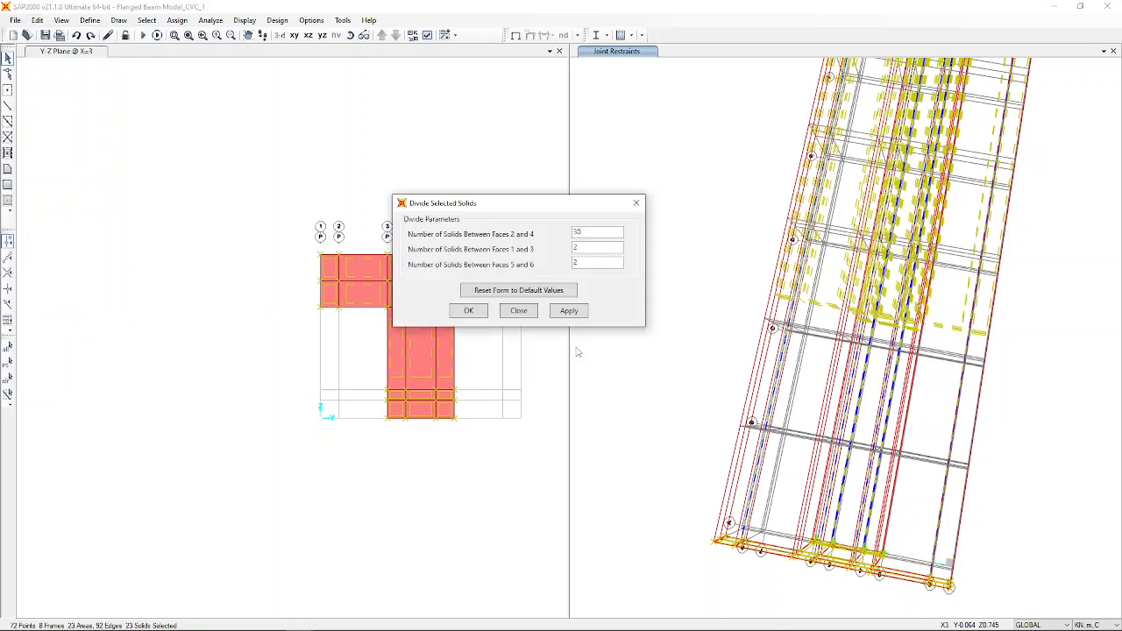
pyautogui.moveTo(598, 233); pyautogui.dragTo(450, 255)
pyautogui.moveTo(588, 248); pyautogui.dragTo(502, 236)
pyautogui.click(469, 311)
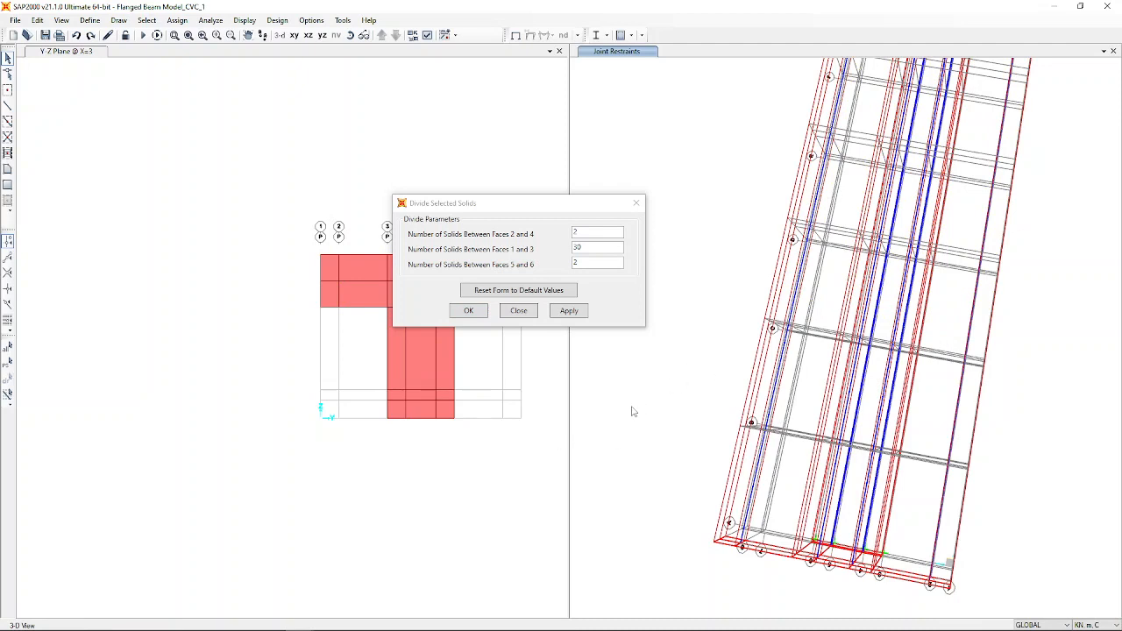
pyautogui.click(831, 422)
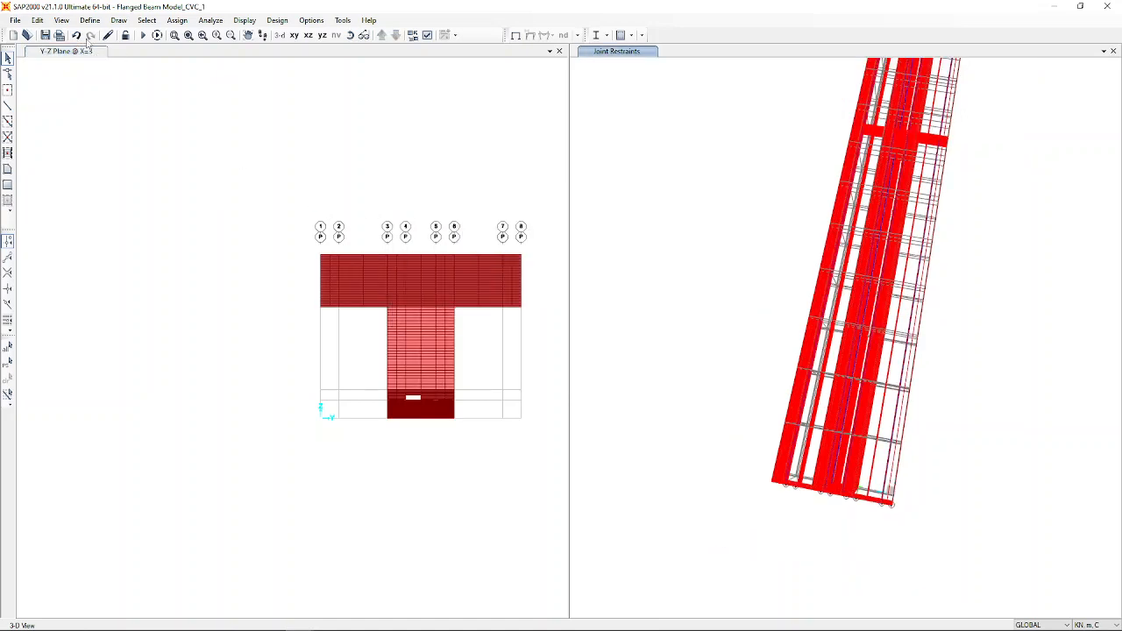
# Undo the solid mesh division and reselect everything in the model.
pyautogui.click(76, 35)
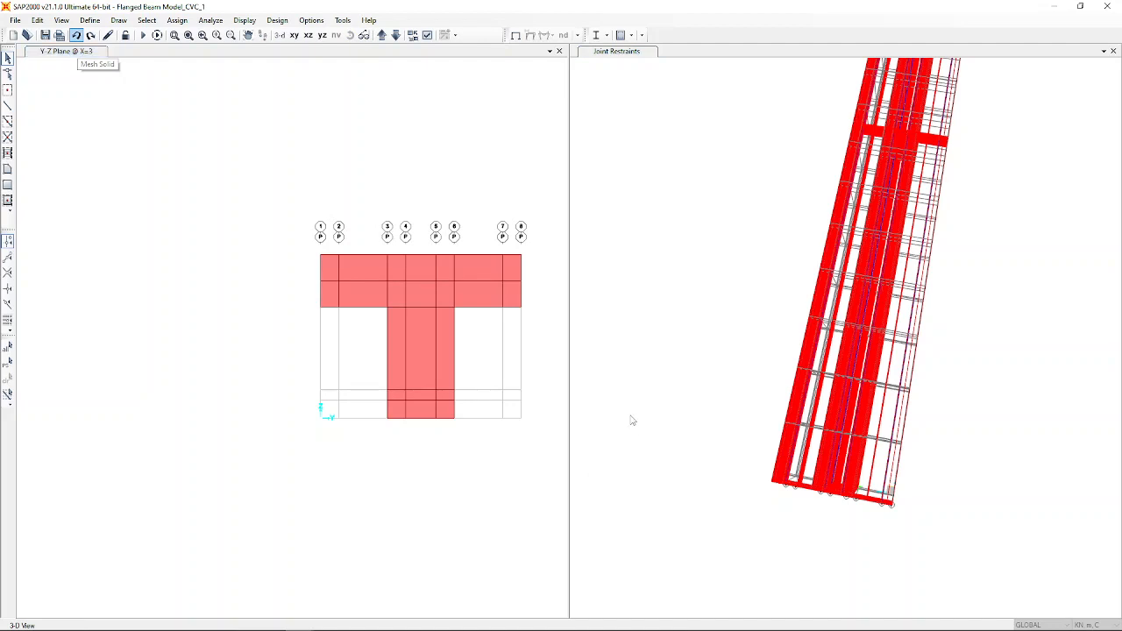
pyautogui.hotkey('ctrl', 'a')
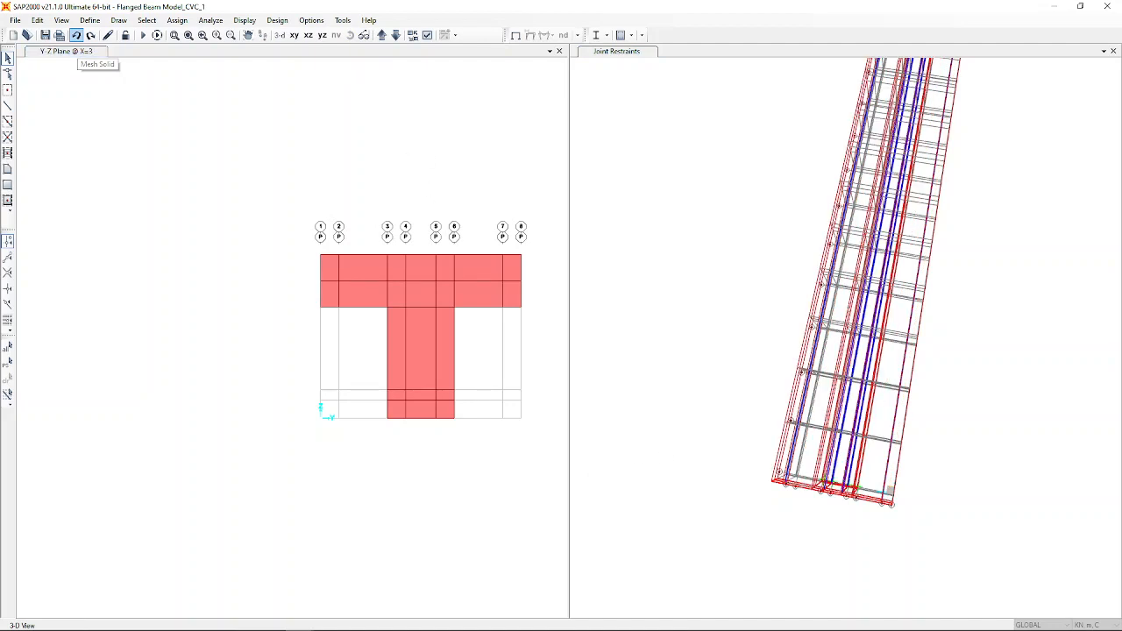
pyautogui.click(39, 20)
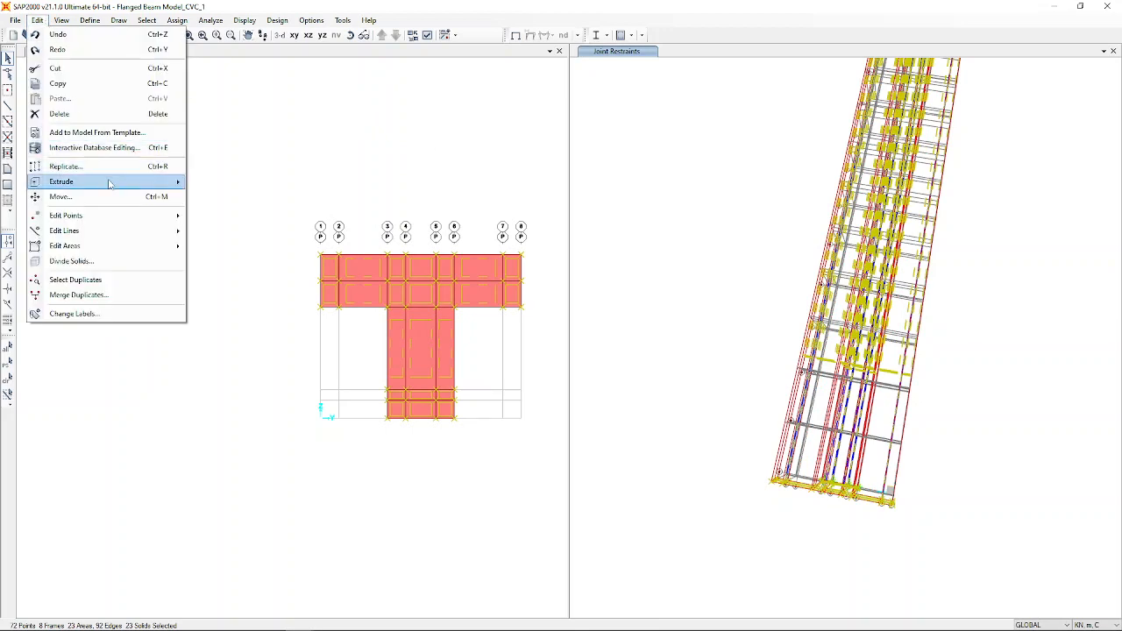
# Divide the 23 selected solids 2 × 2 × 30, giving 2760 solids.
pyautogui.click(112, 265)
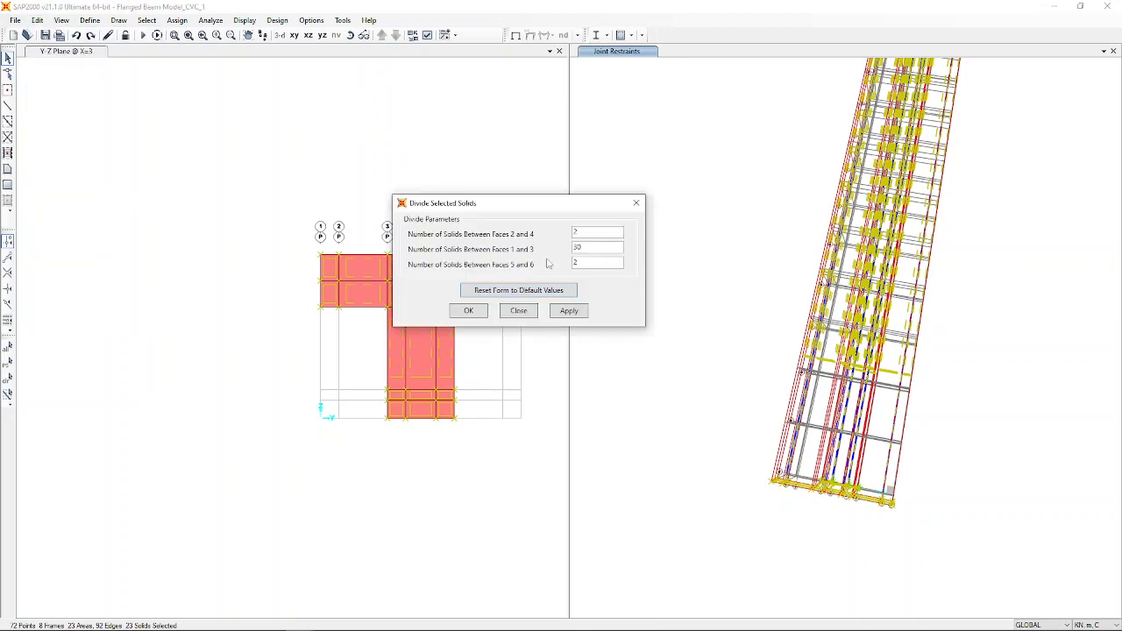
pyautogui.doubleClick(582, 249)
pyautogui.press('Tab')
pyautogui.click(468, 312)
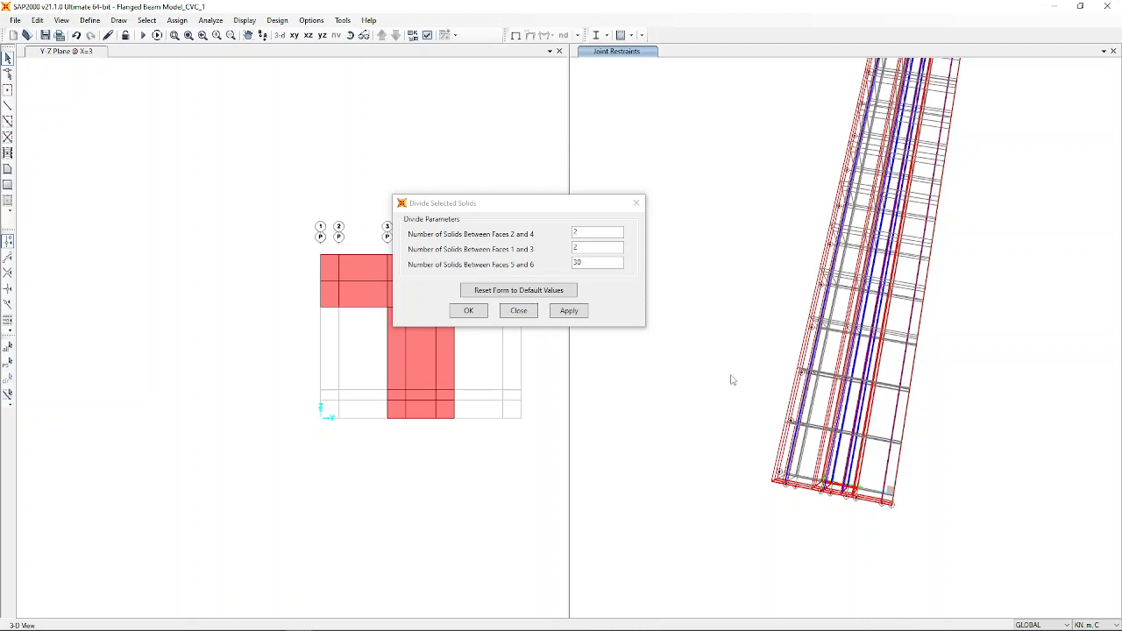
pyautogui.click(472, 314)
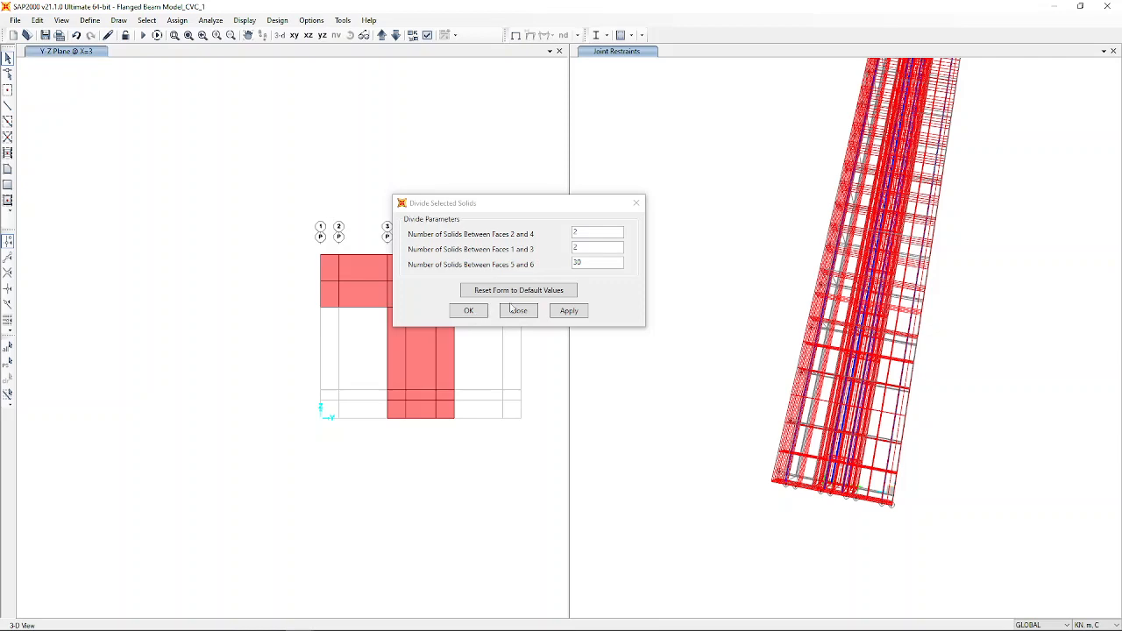
pyautogui.click(477, 314)
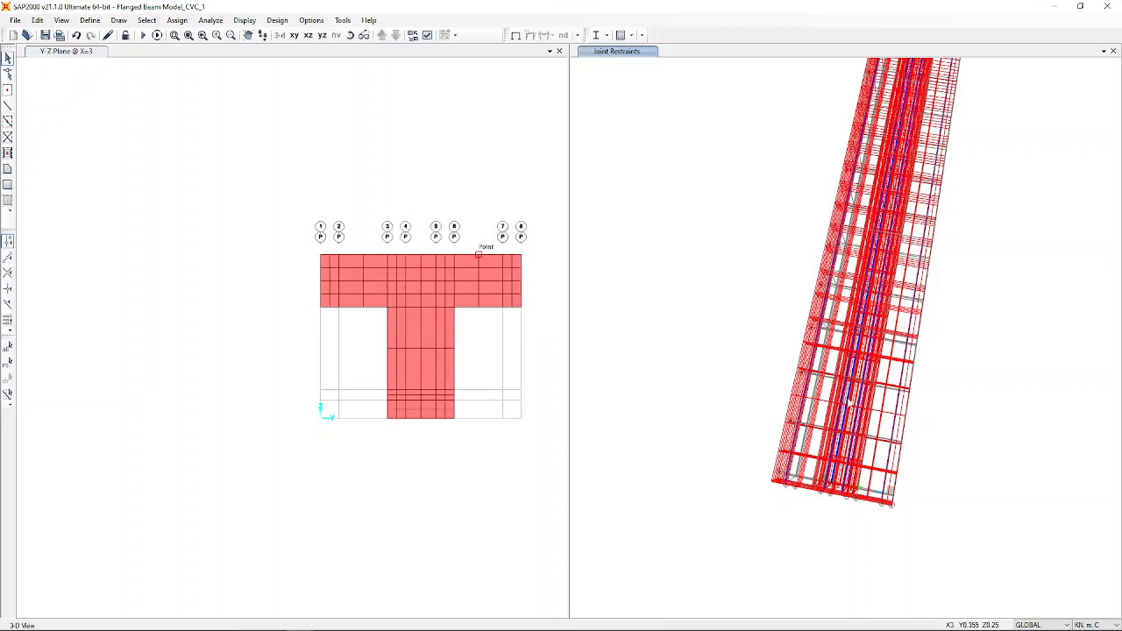
# Zoom the 3-D view and select all objects with Ctrl+A.
pyautogui.scroll(4, 906, 492)
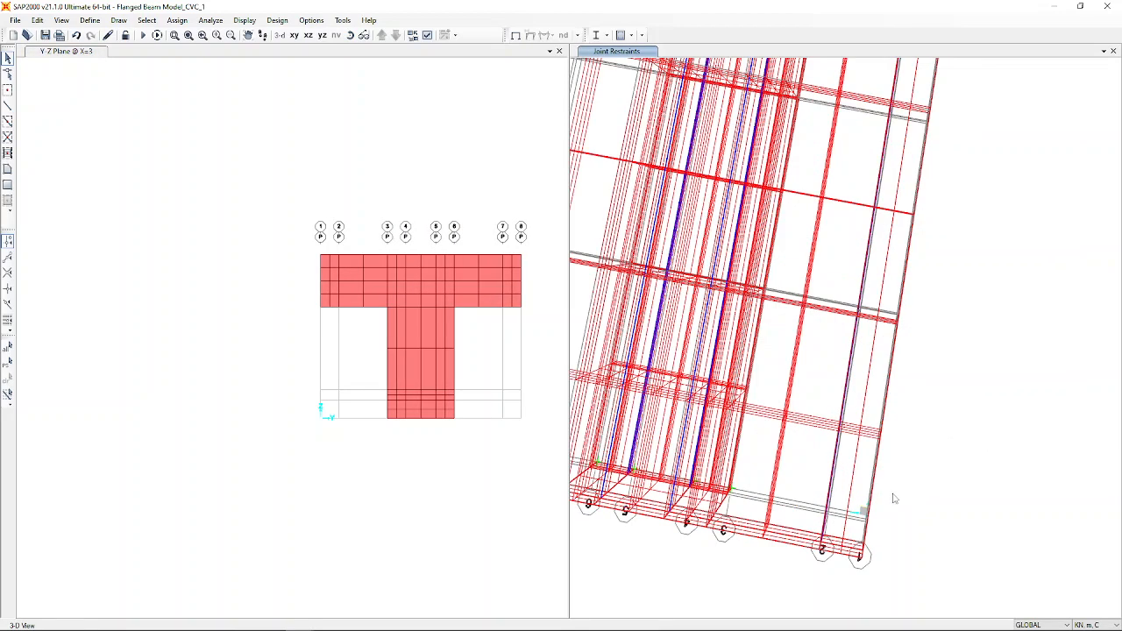
pyautogui.scroll(2, 861, 493)
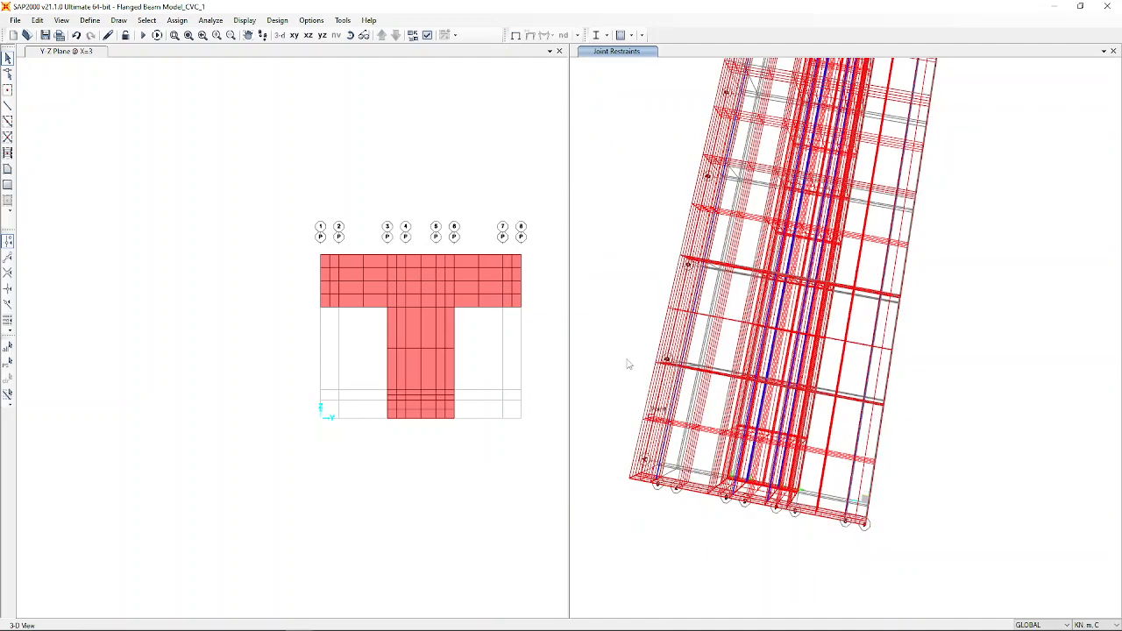
pyautogui.scroll(2, 822, 376)
pyautogui.scroll(1, 936, 408)
pyautogui.scroll(-5, 936, 409)
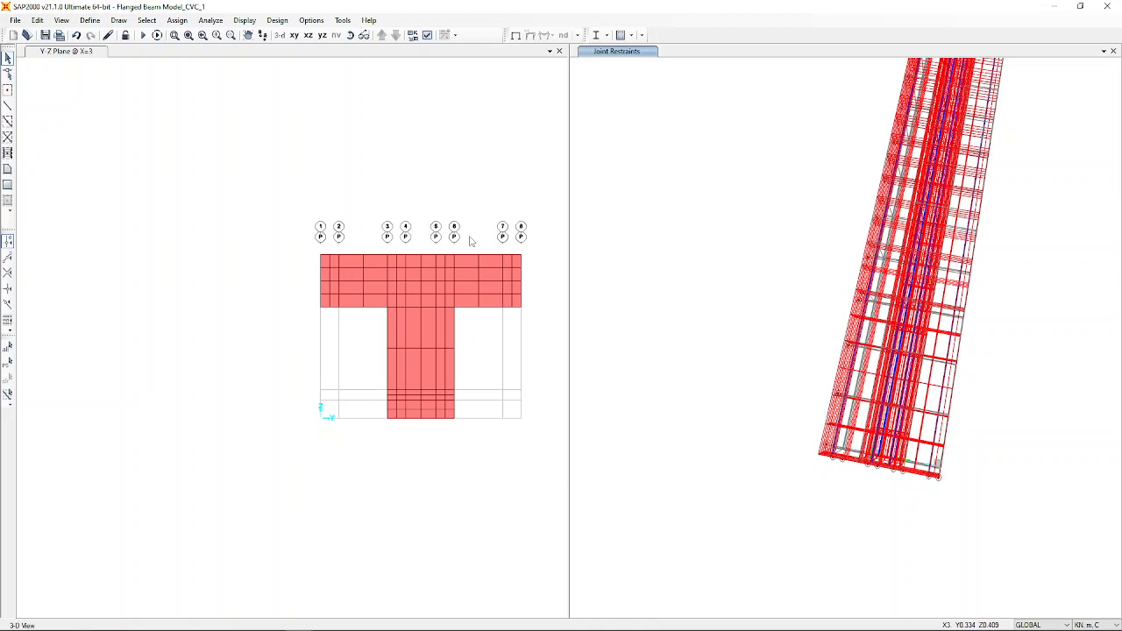
pyautogui.hotkey('ctrl', 'a')
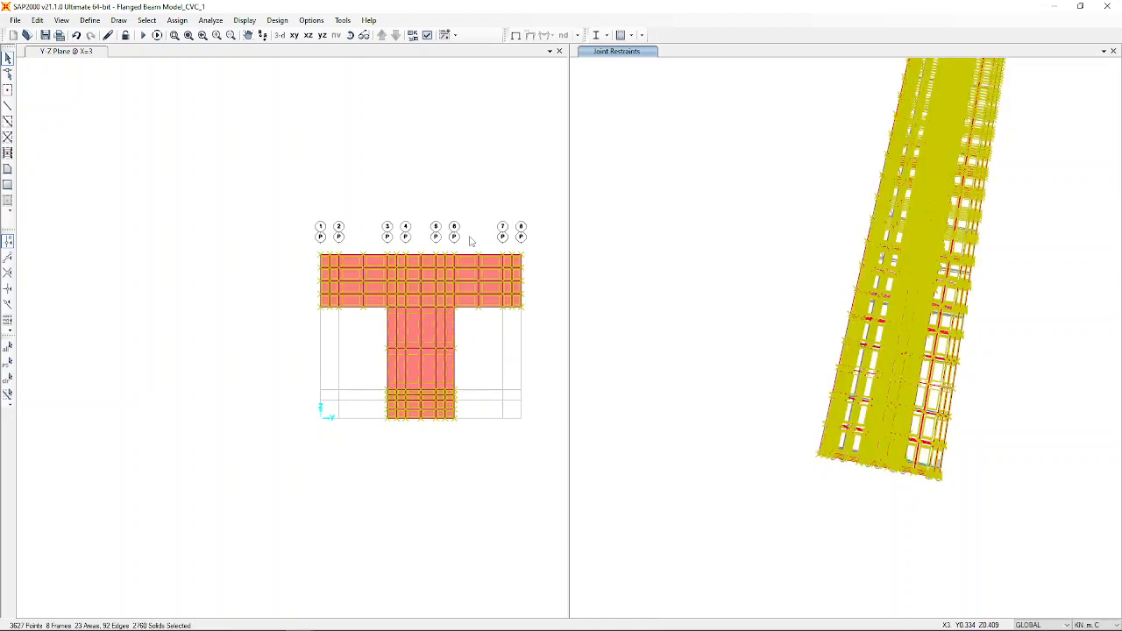
# Clear the selection and select only the 8 frames using the 16mm Dia Bars section.
pyautogui.hotkey('ctrl', 'q')
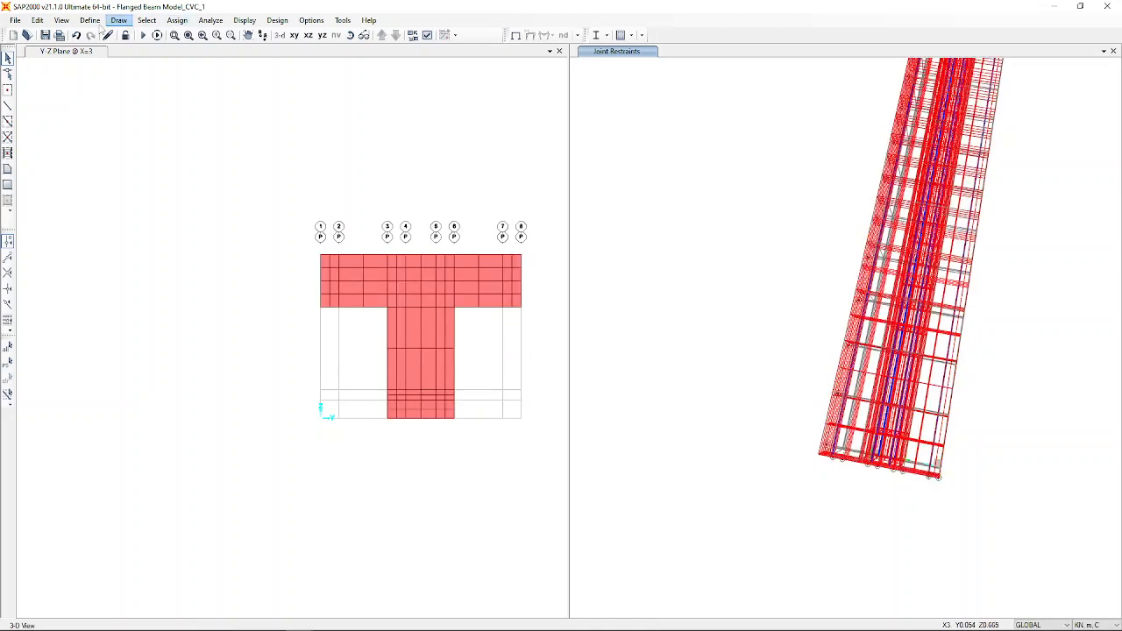
pyautogui.click(149, 20)
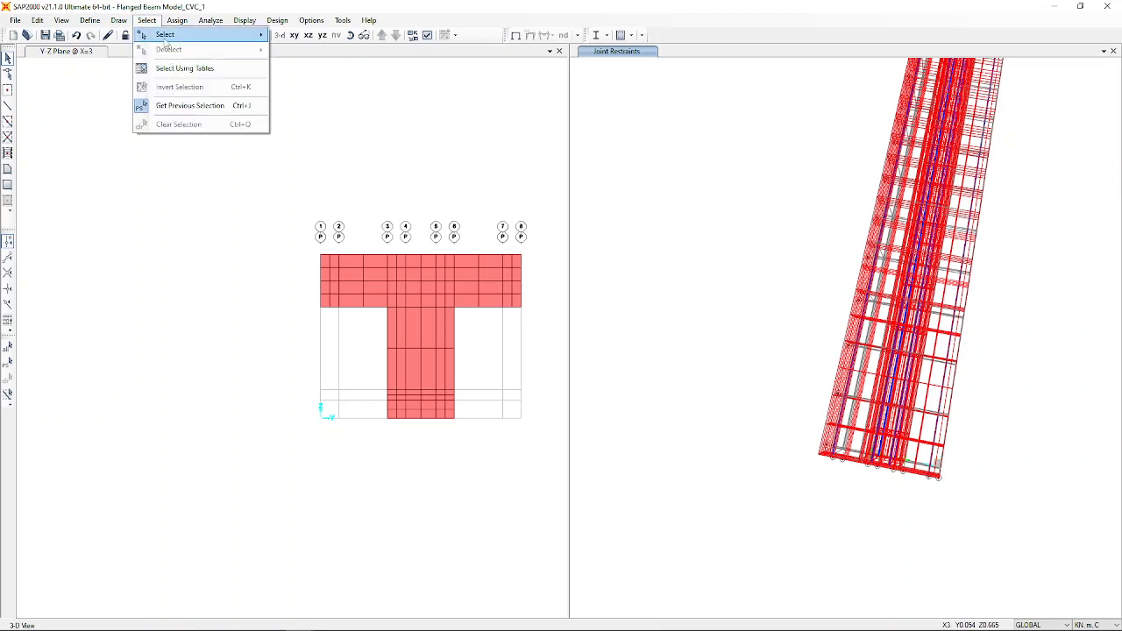
pyautogui.moveTo(165, 42)
pyautogui.moveTo(346, 140)
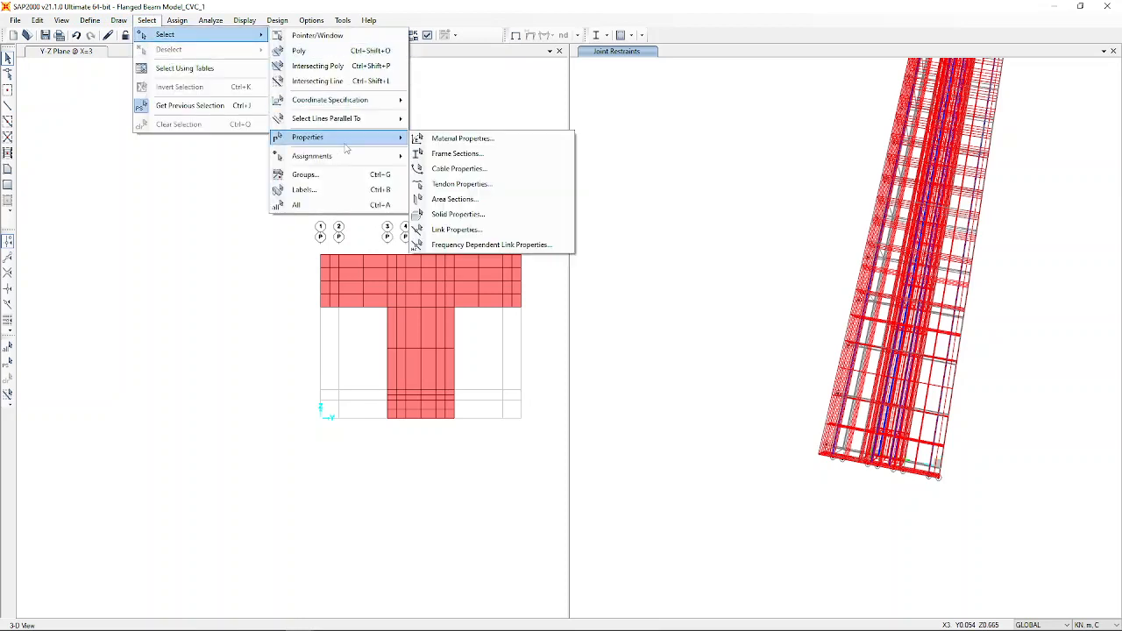
pyautogui.click(452, 154)
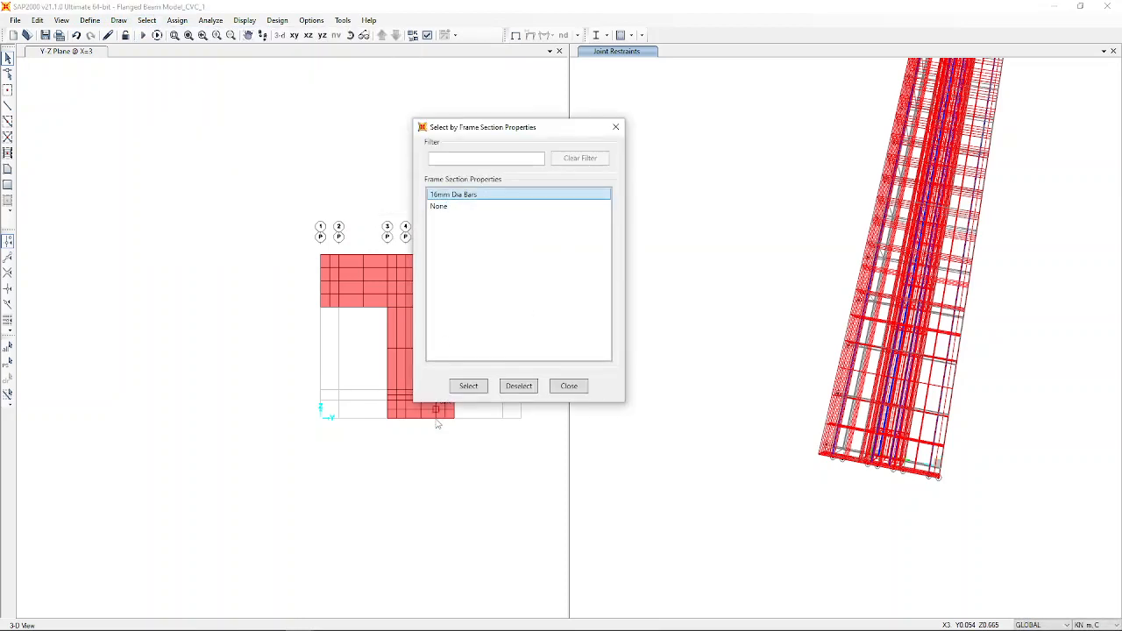
pyautogui.click(468, 385)
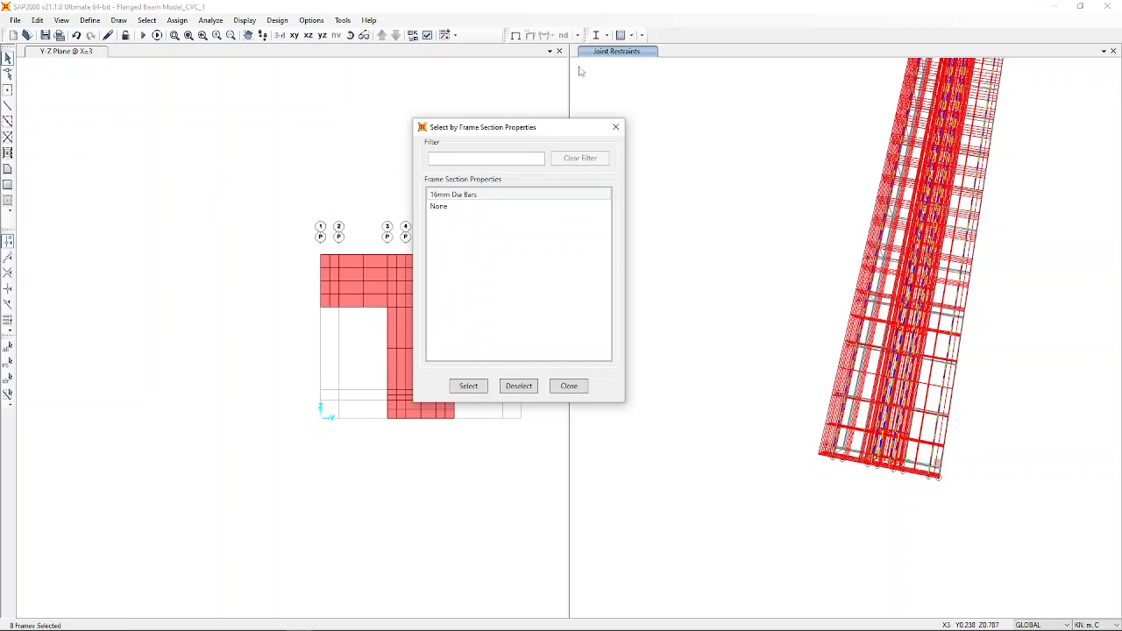
pyautogui.click(615, 128)
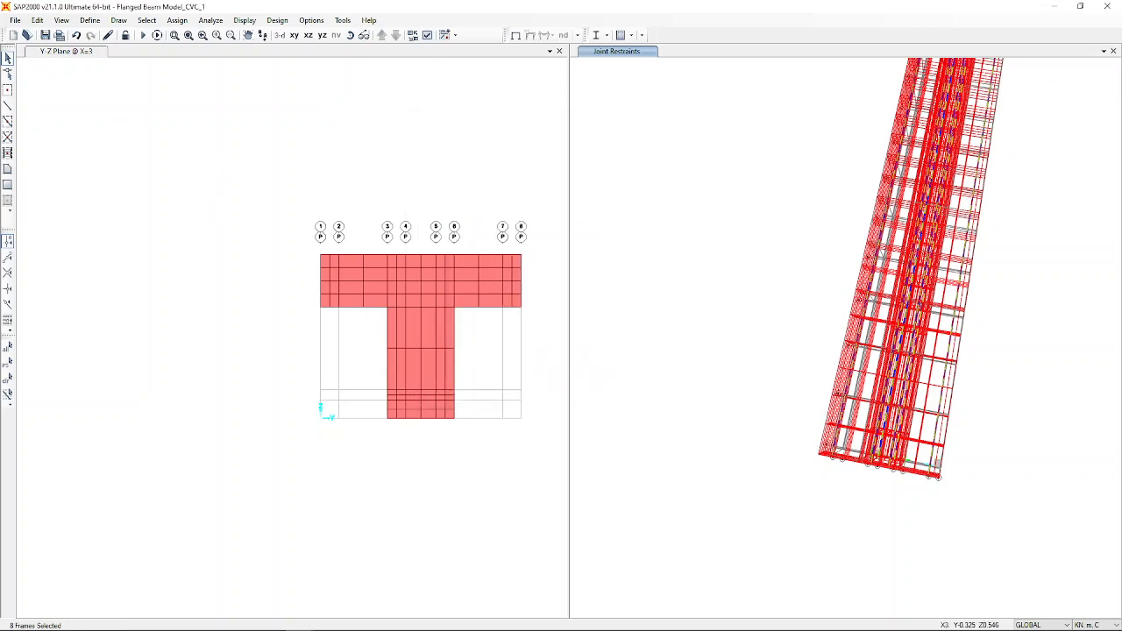
pyautogui.click(37, 20)
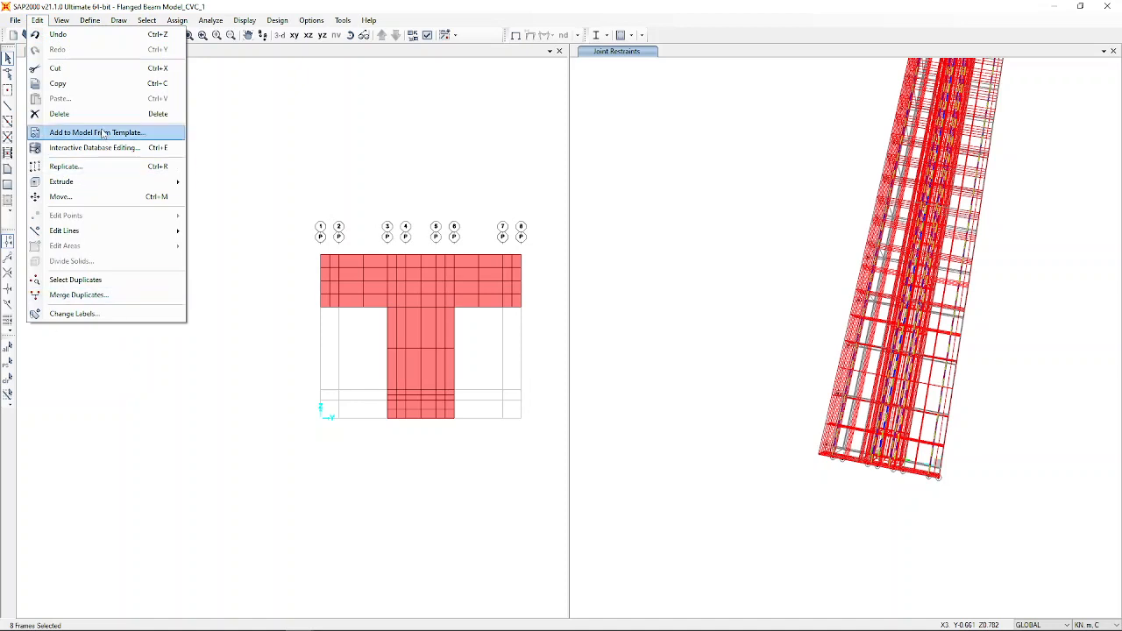
# Divide each selected rebar frame into 30 equal frames, then check one divided bar.
pyautogui.moveTo(104, 233)
pyautogui.click(243, 229)
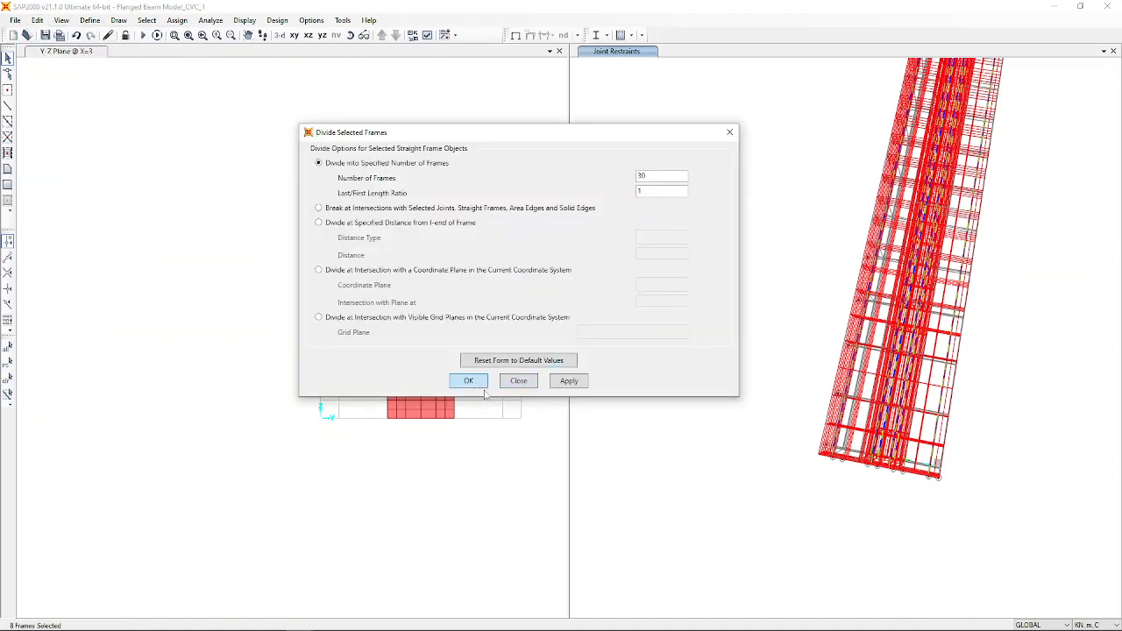
pyautogui.click(482, 386)
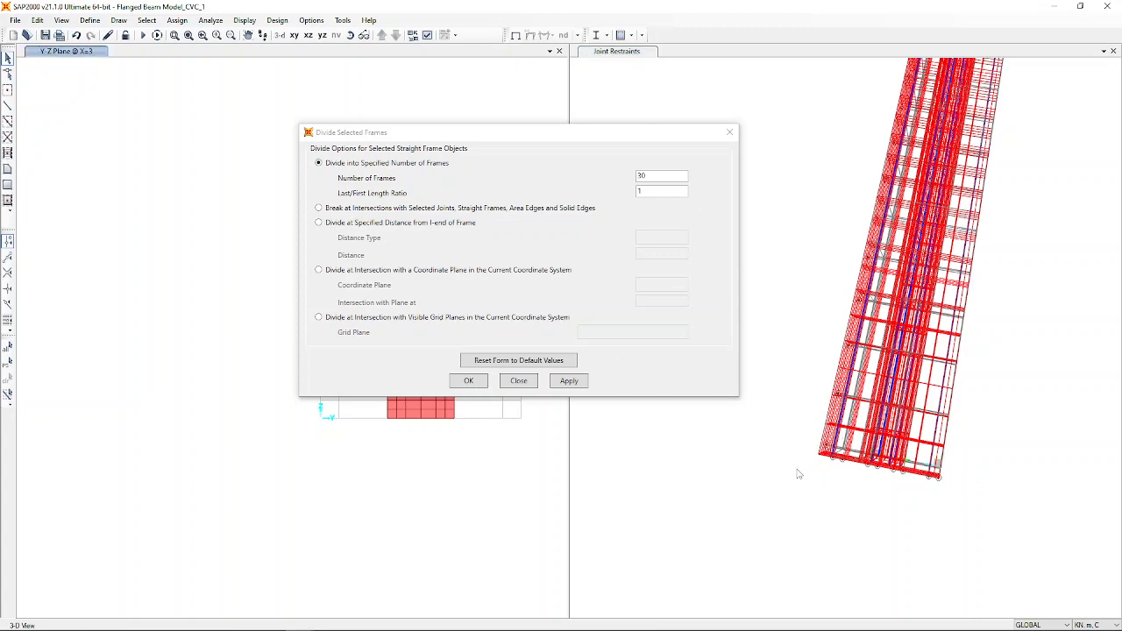
pyautogui.scroll(2, 797, 501)
pyautogui.scroll(4, 868, 416)
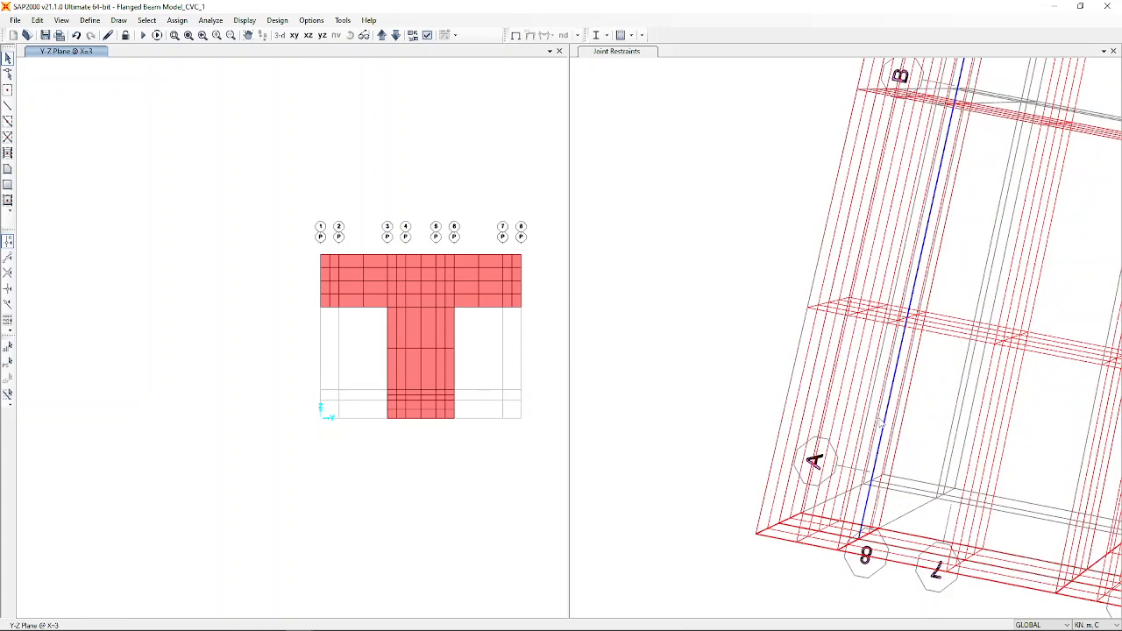
pyautogui.click(884, 427)
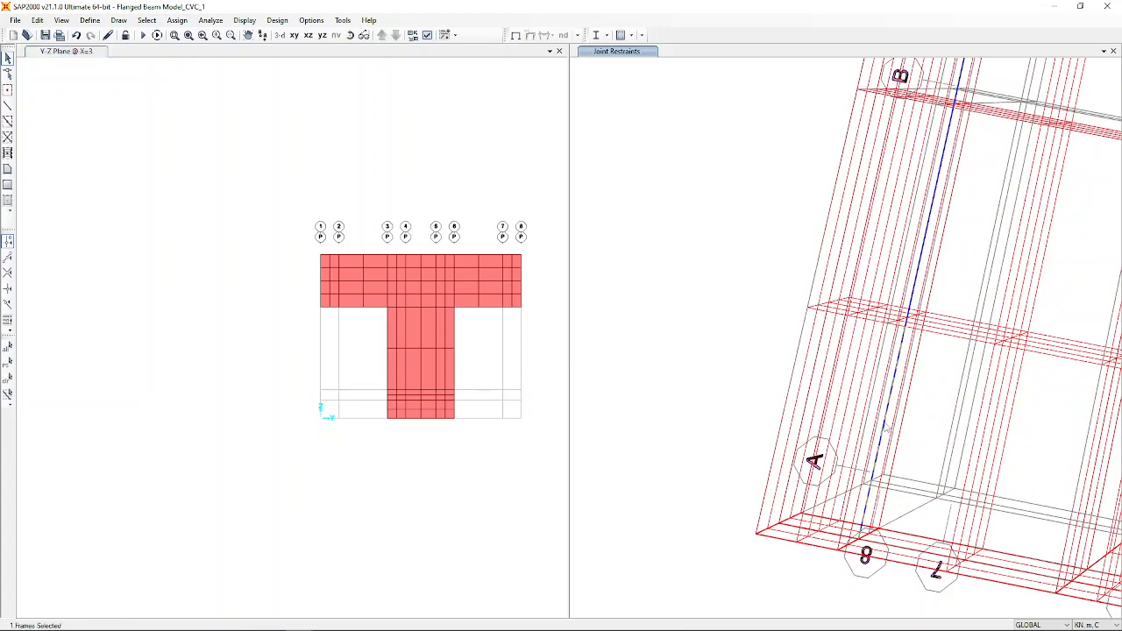
pyautogui.click(886, 427)
pyautogui.scroll(-5, 694, 395)
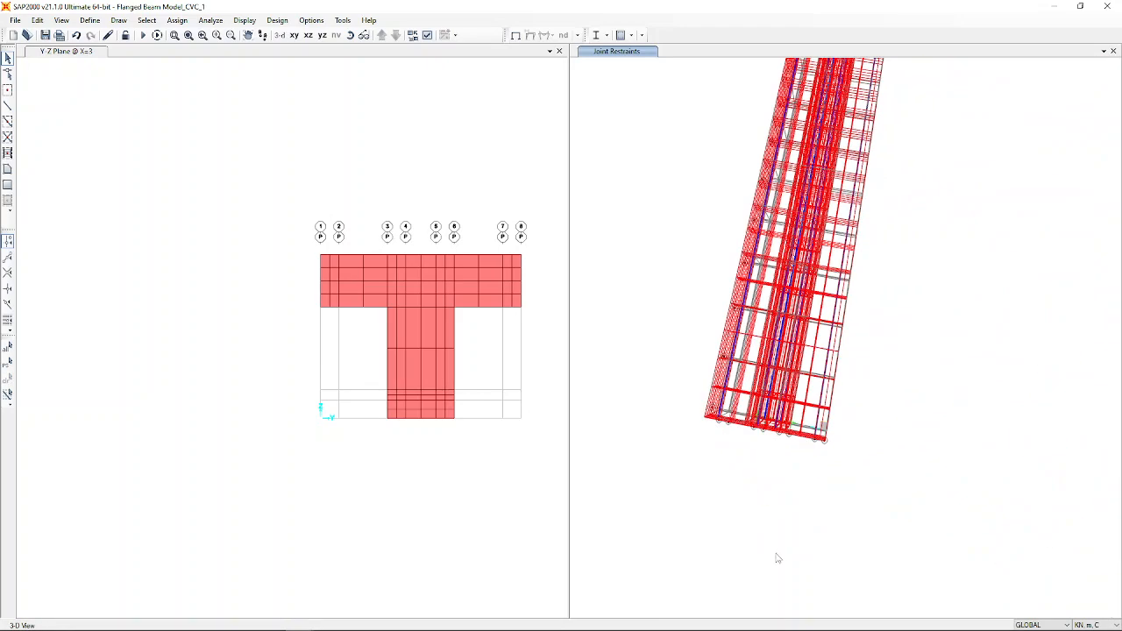
# Show the whole beam in 3-D, activate the Y-Z view, and save Flanged Beam Model_CVC_1.
pyautogui.click(278, 33)
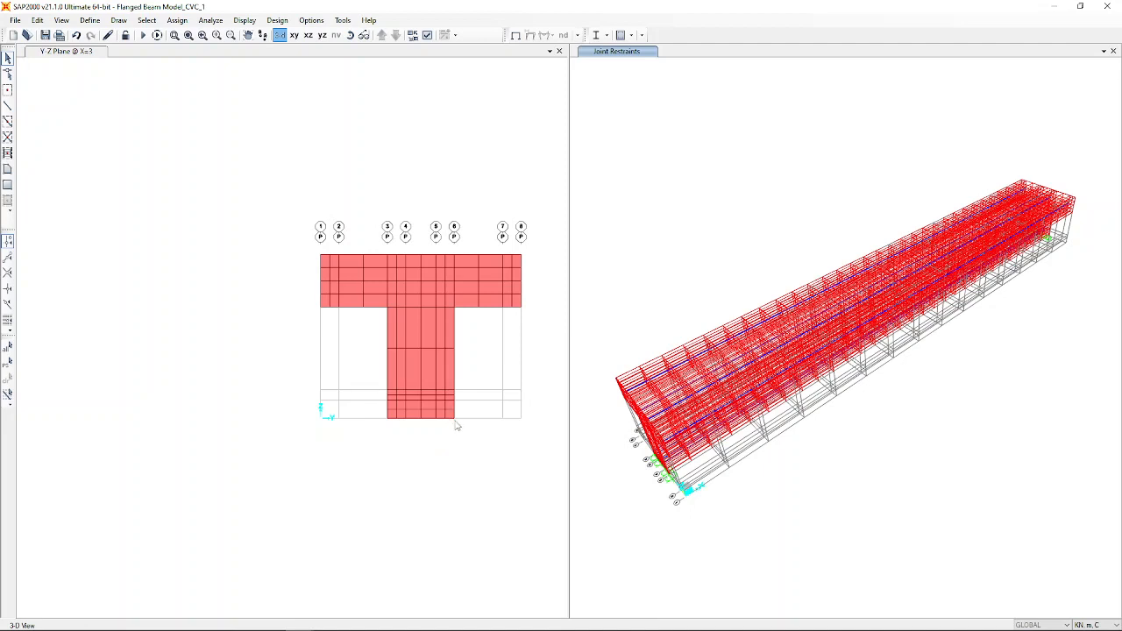
pyautogui.click(454, 422)
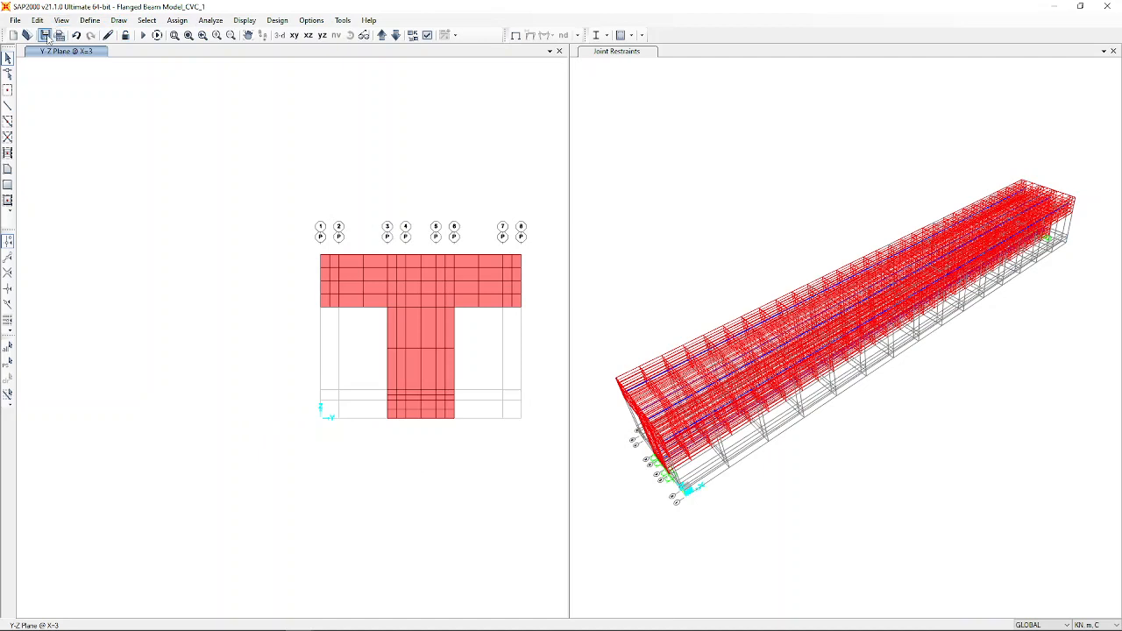
pyautogui.click(44, 35)
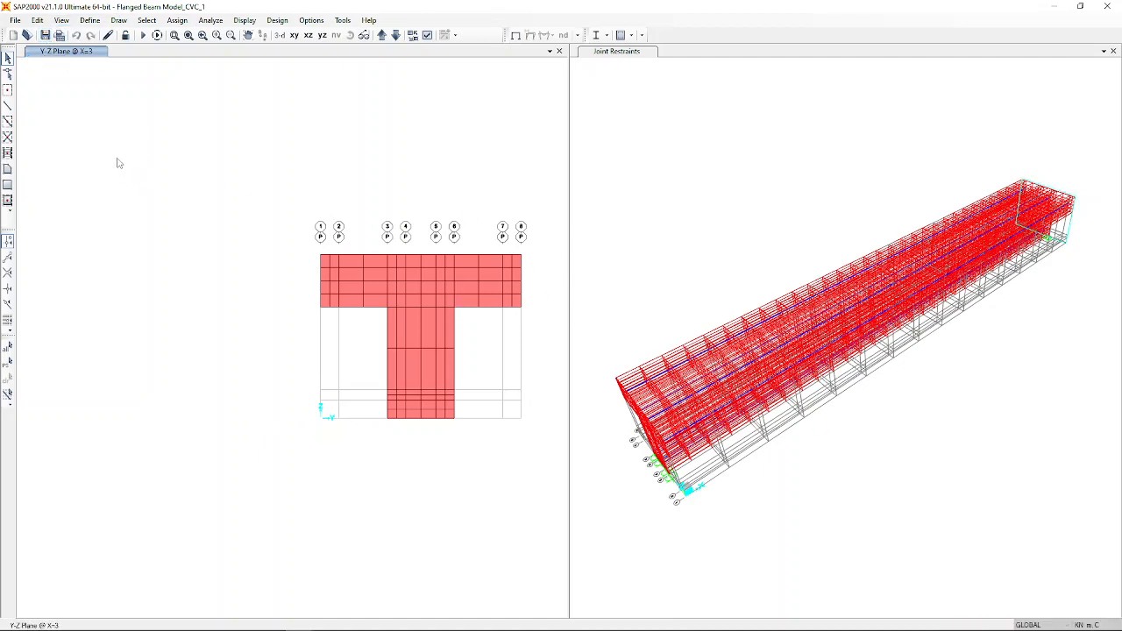
# Add a 'Point Load' load pattern of type Other with self-weight multiplier 0.
pyautogui.click(89, 20)
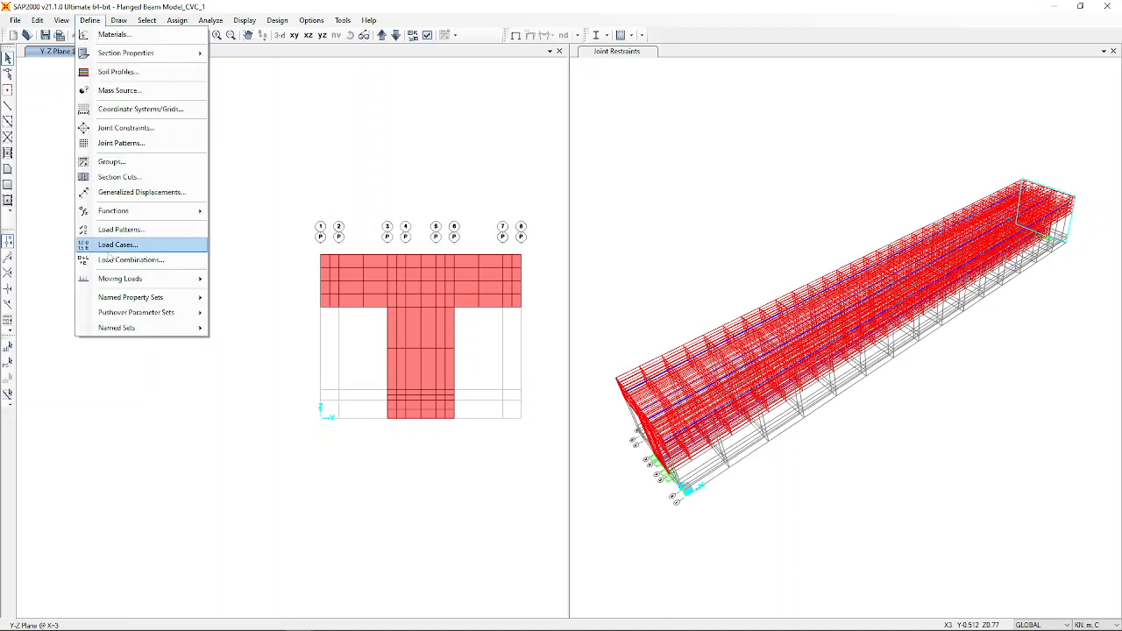
pyautogui.click(290, 319)
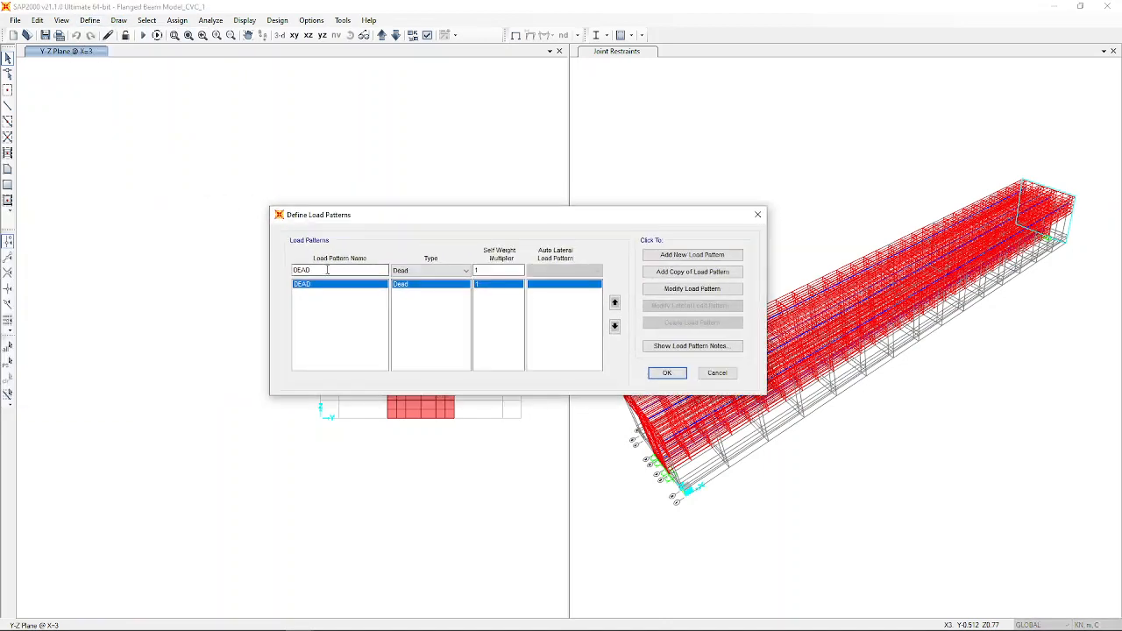
pyautogui.write('Point Load')
pyautogui.click(433, 270)
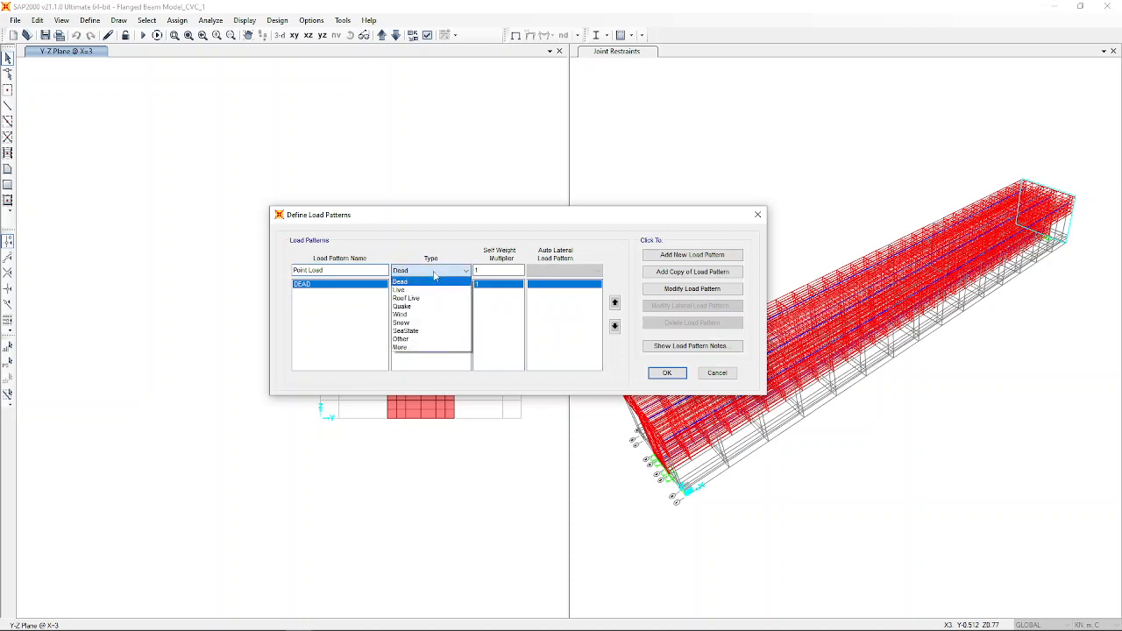
pyautogui.click(425, 341)
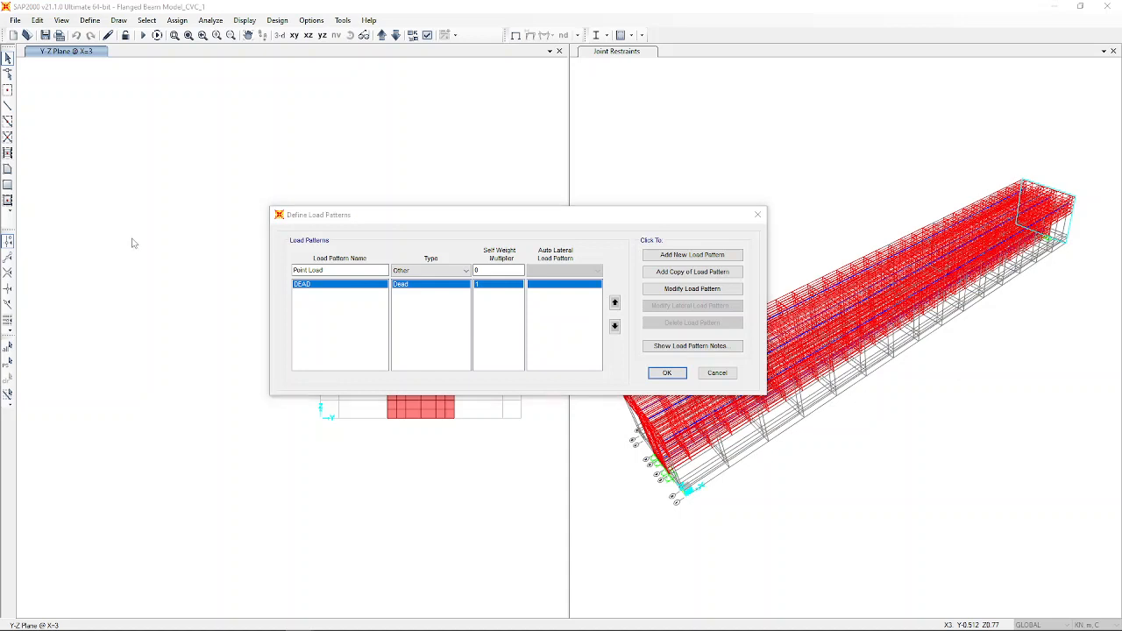
pyautogui.click(666, 373)
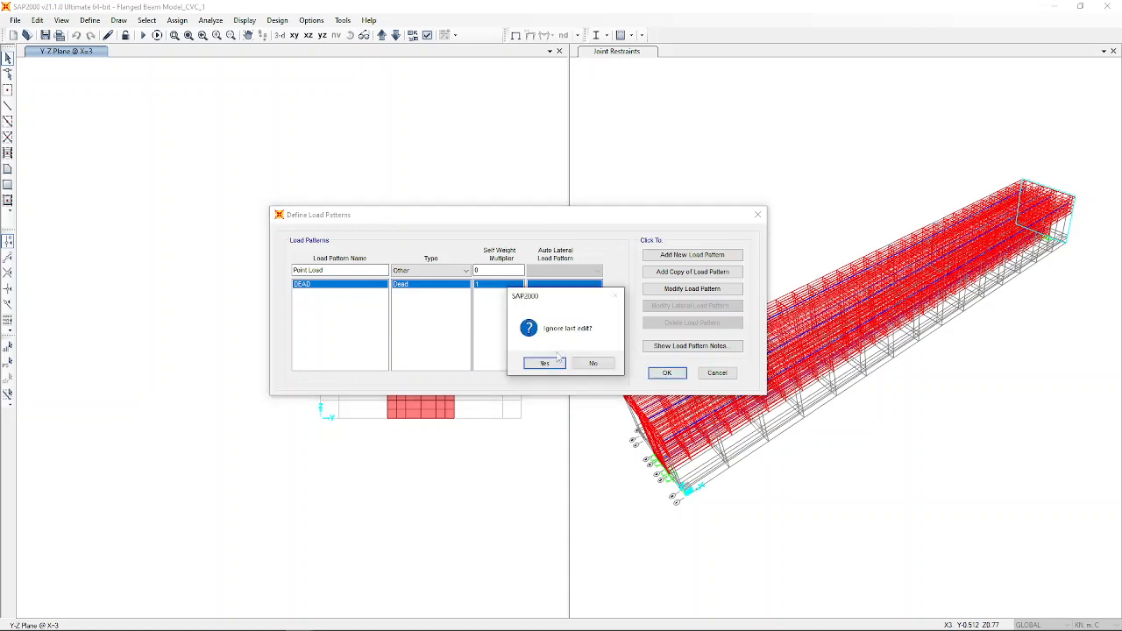
pyautogui.click(598, 364)
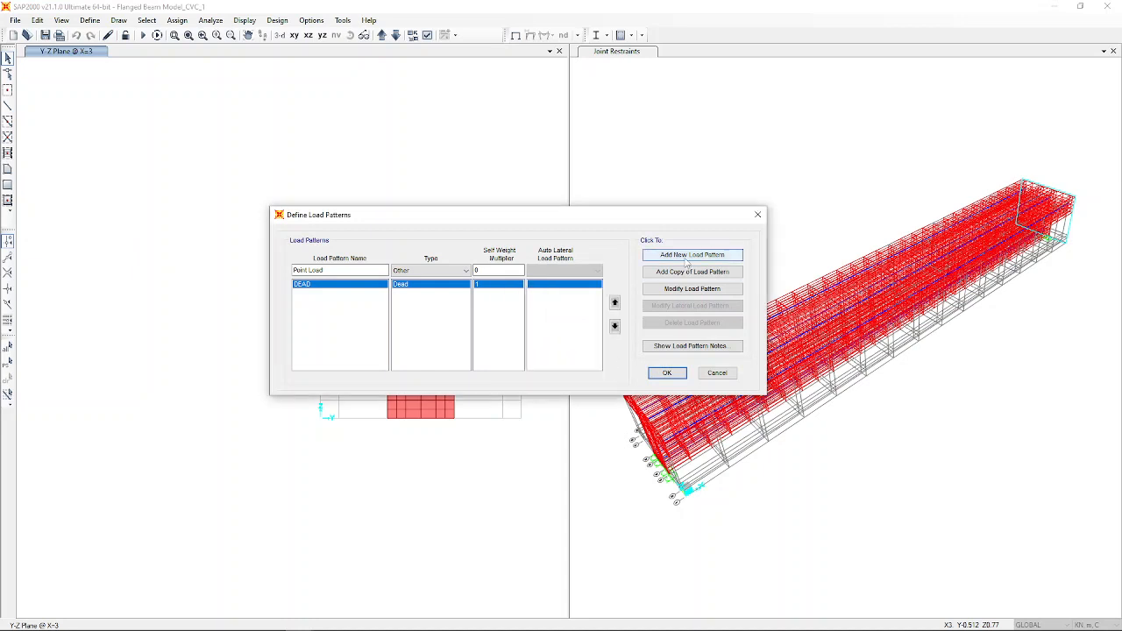
pyautogui.click(691, 254)
pyautogui.click(666, 373)
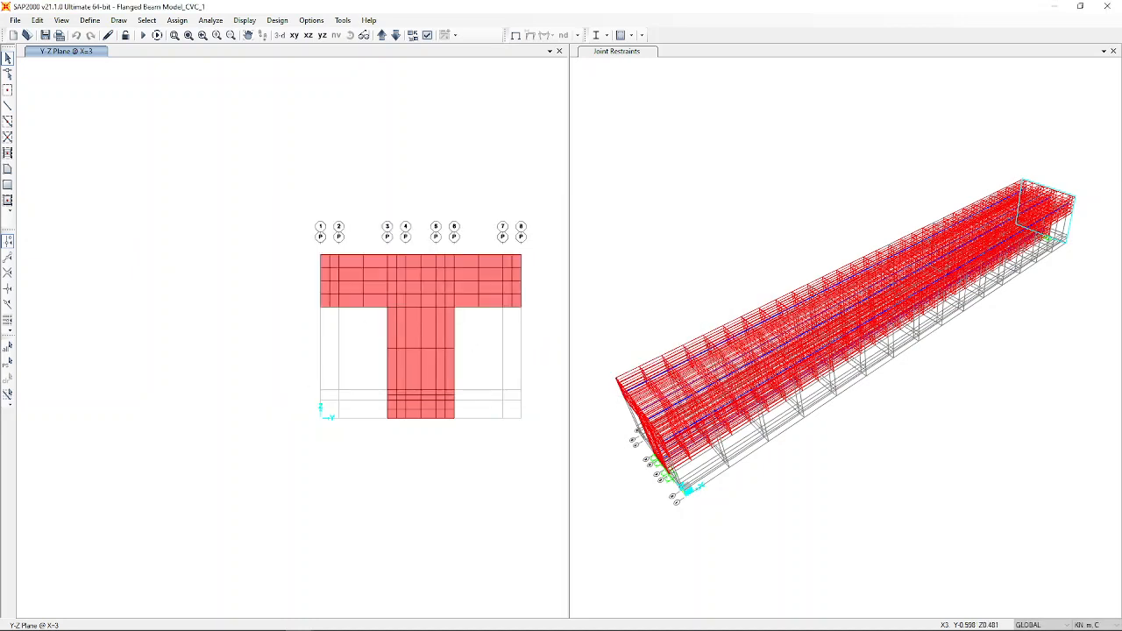
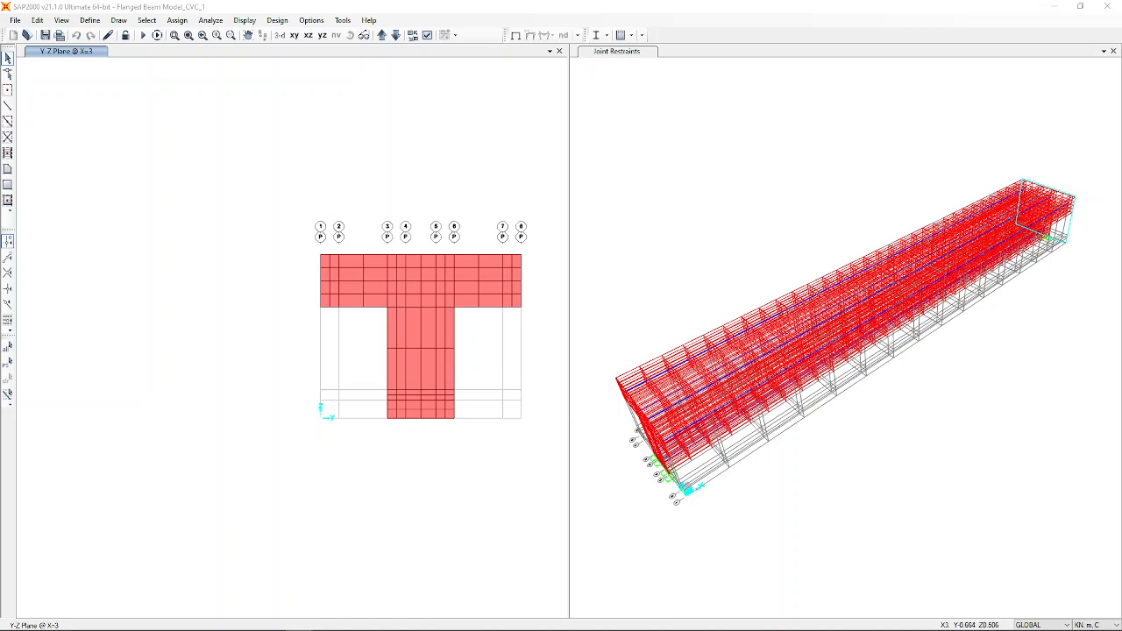
# Start a new Ramp time-history function FUNC1 with ramp time 1, amplitude 1, maximum time 20.
pyautogui.click(90, 20)
pyautogui.moveTo(125, 211)
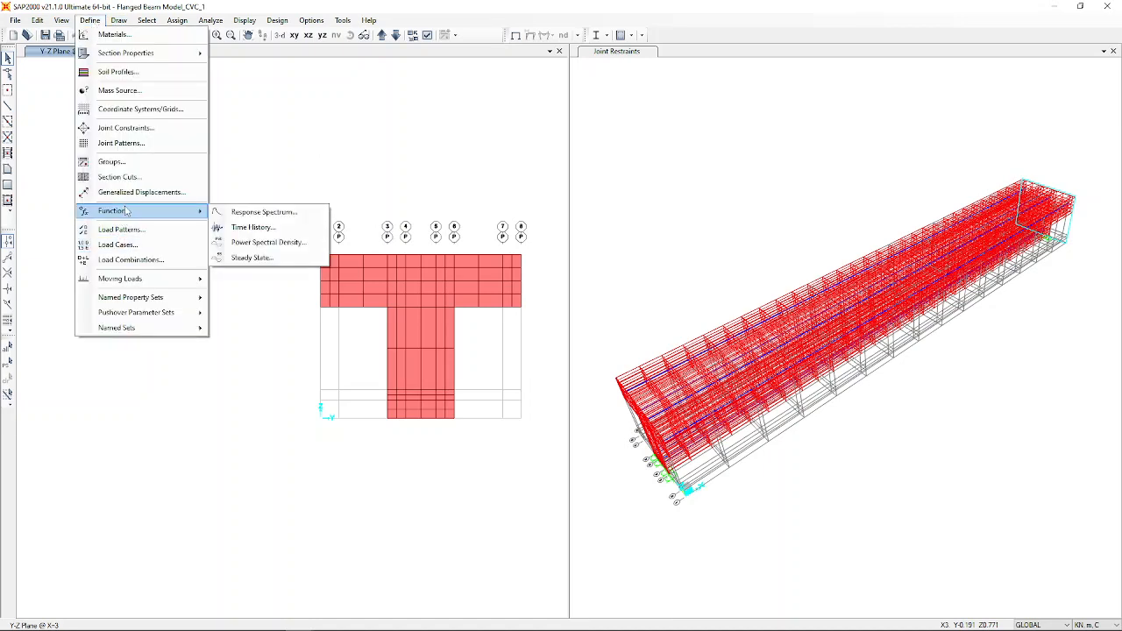
pyautogui.click(250, 229)
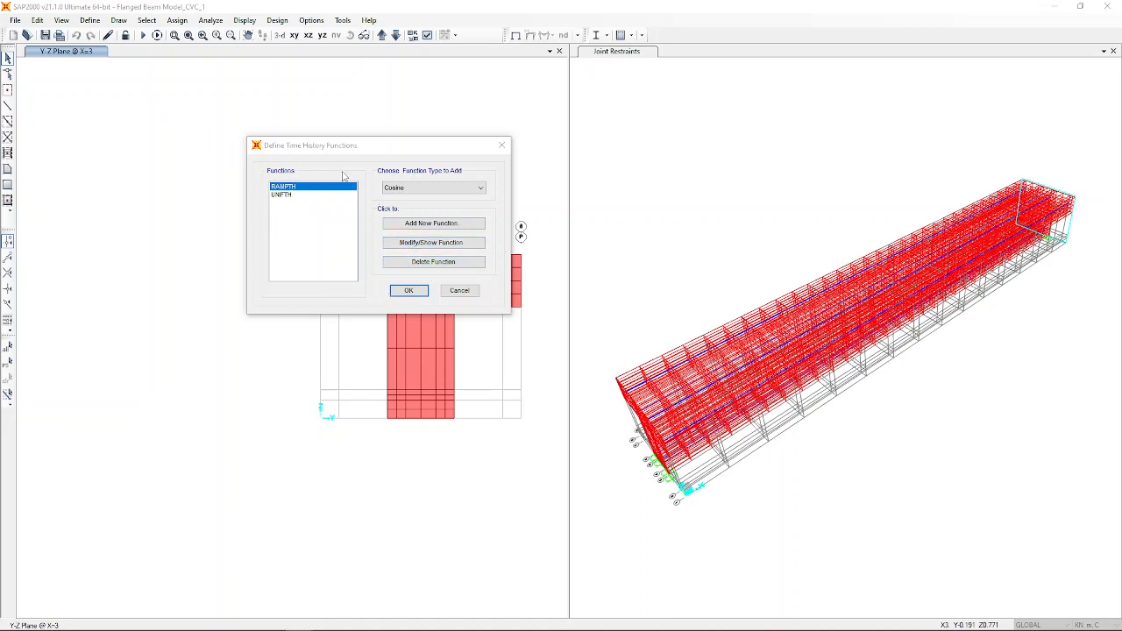
pyautogui.click(420, 188)
pyautogui.click(420, 193)
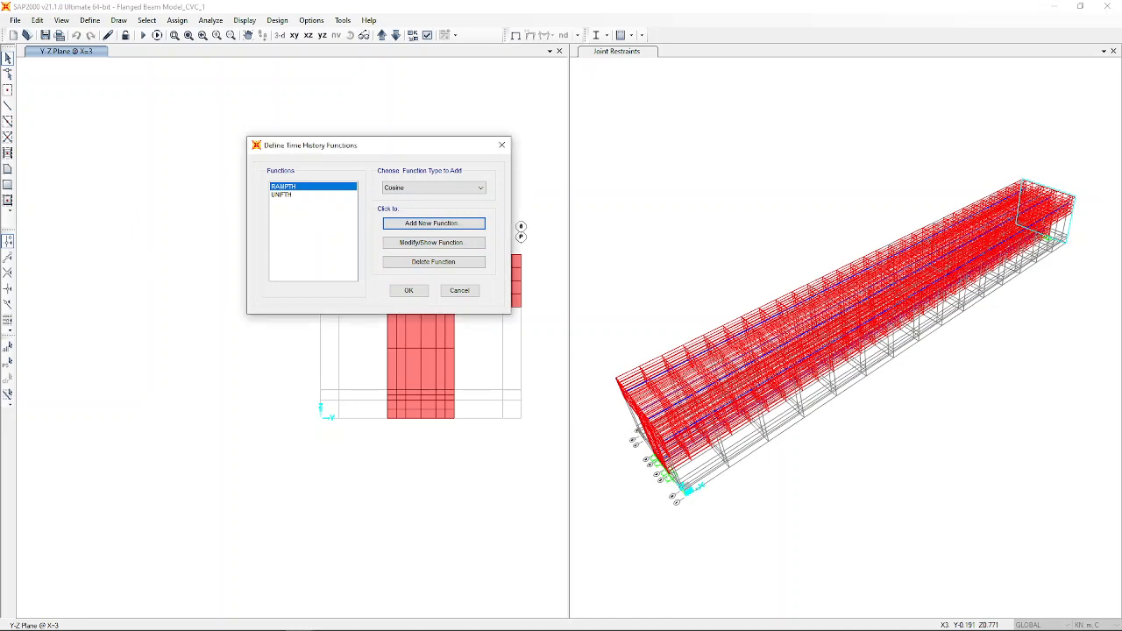
pyautogui.click(423, 194)
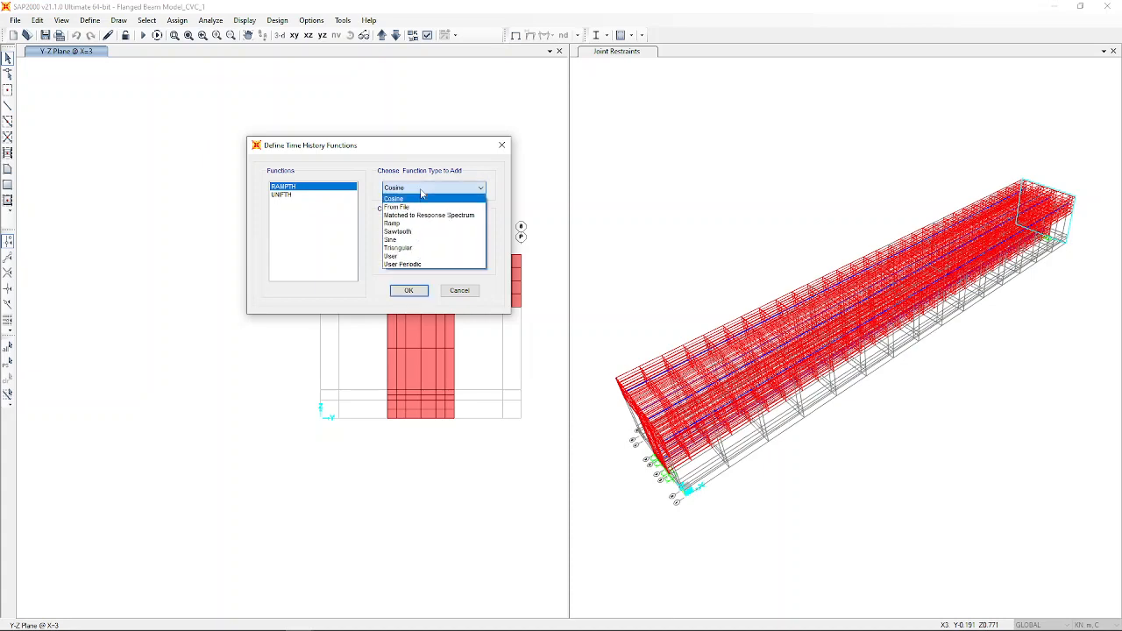
pyautogui.click(394, 223)
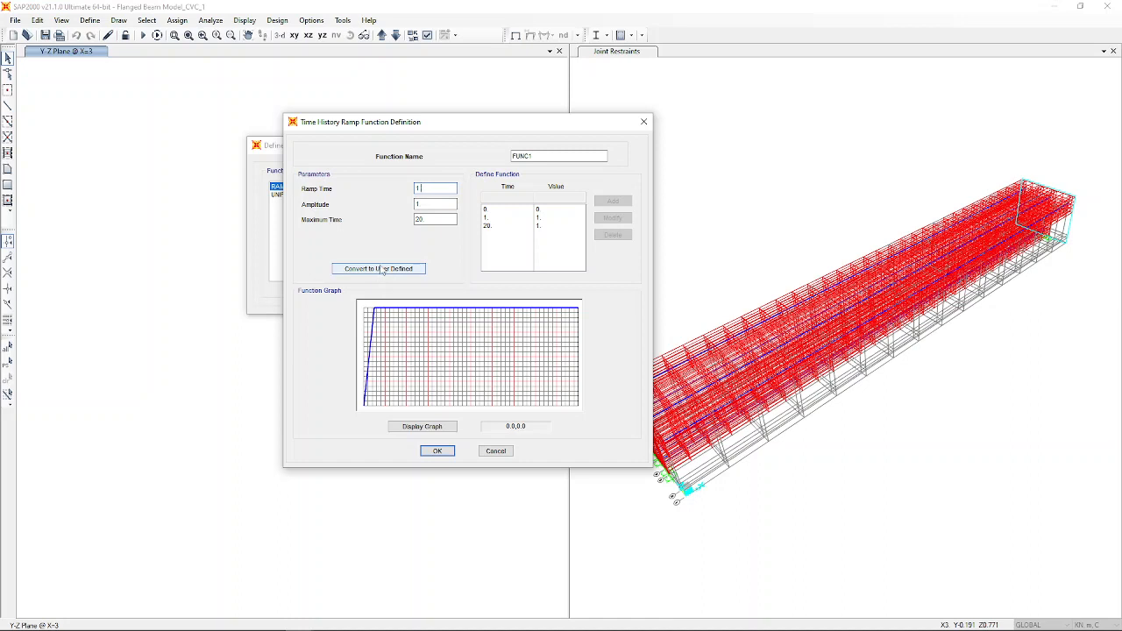
# Replace the ramp with a user-defined time-history function named NL.
pyautogui.doubleClick(553, 155)
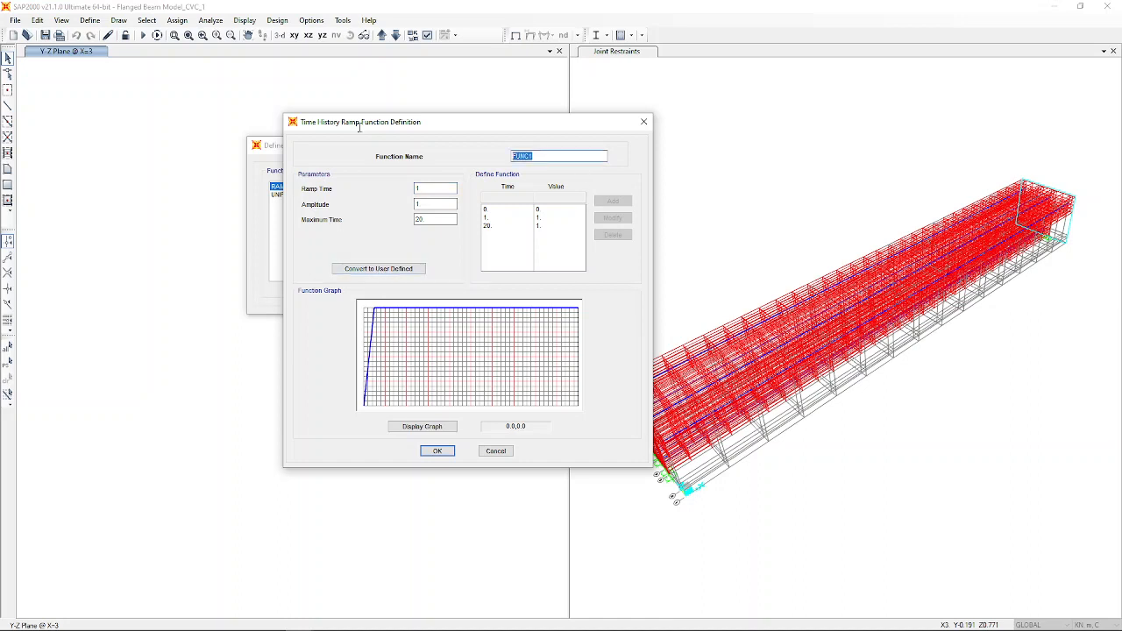
pyautogui.write('RL')
pyautogui.press('Escape')
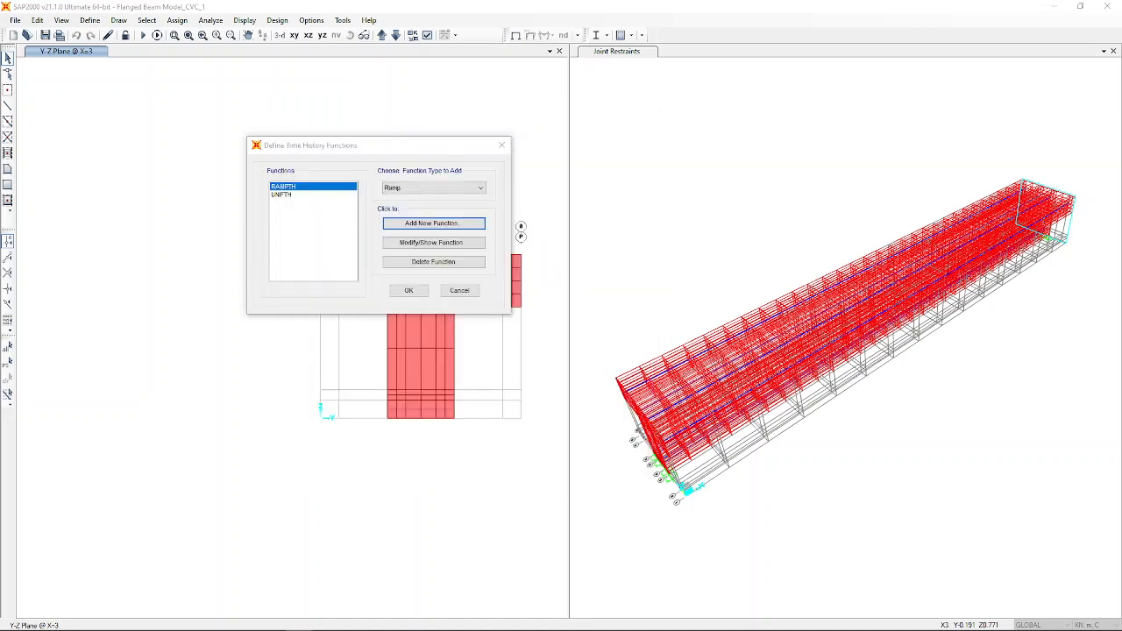
pyautogui.press('Return')
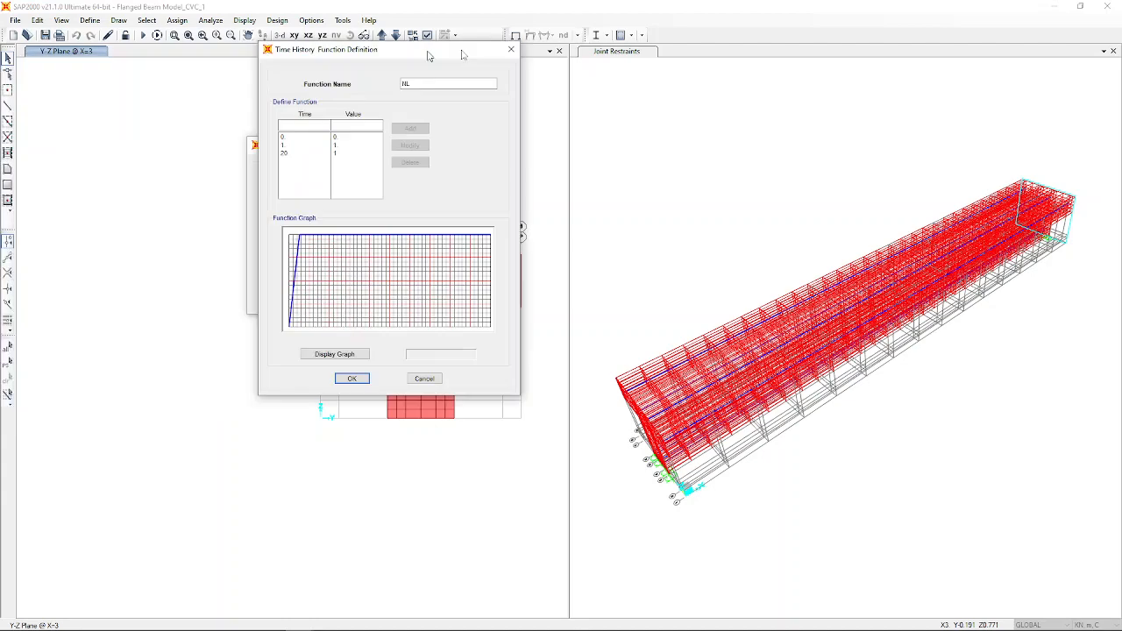
pyautogui.moveTo(431, 50); pyautogui.dragTo(549, 95)
pyautogui.click(419, 179)
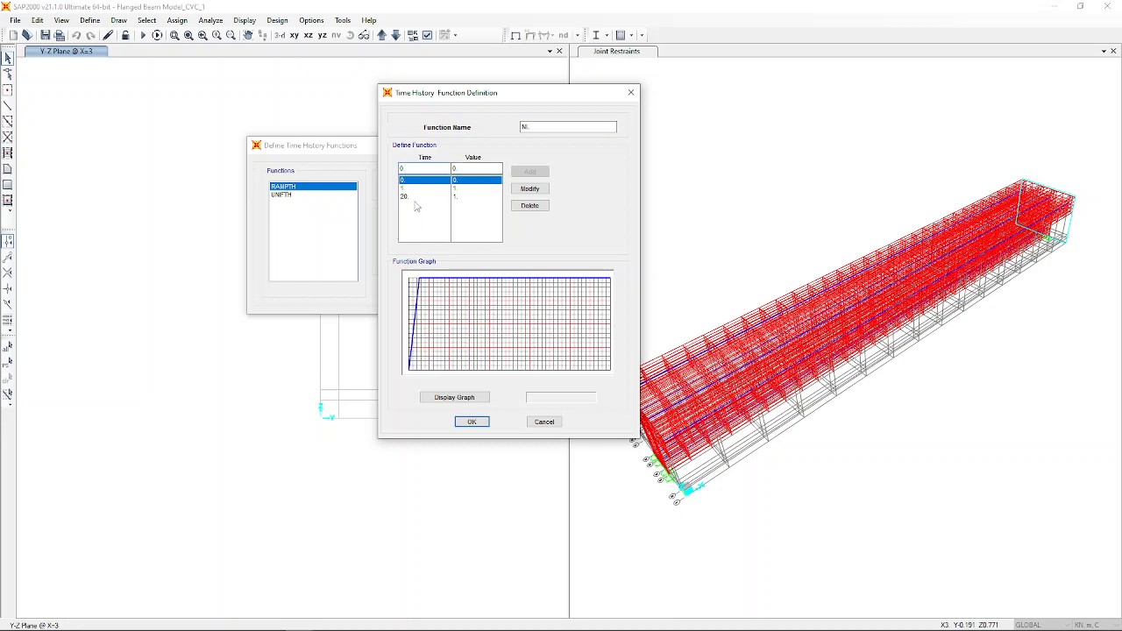
# Edit NL's points so time 1 has value 0.1 and time 2 has value 0.2.
pyautogui.click(416, 189)
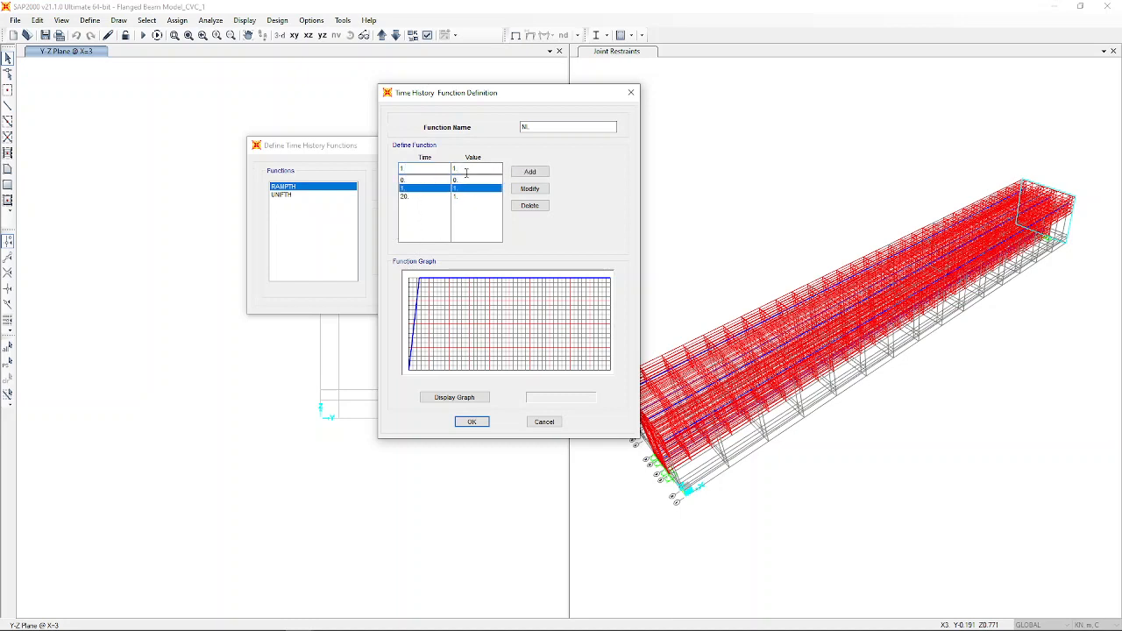
pyautogui.moveTo(460, 169); pyautogui.dragTo(442, 172)
pyautogui.write('0.')
pyautogui.click(529, 188)
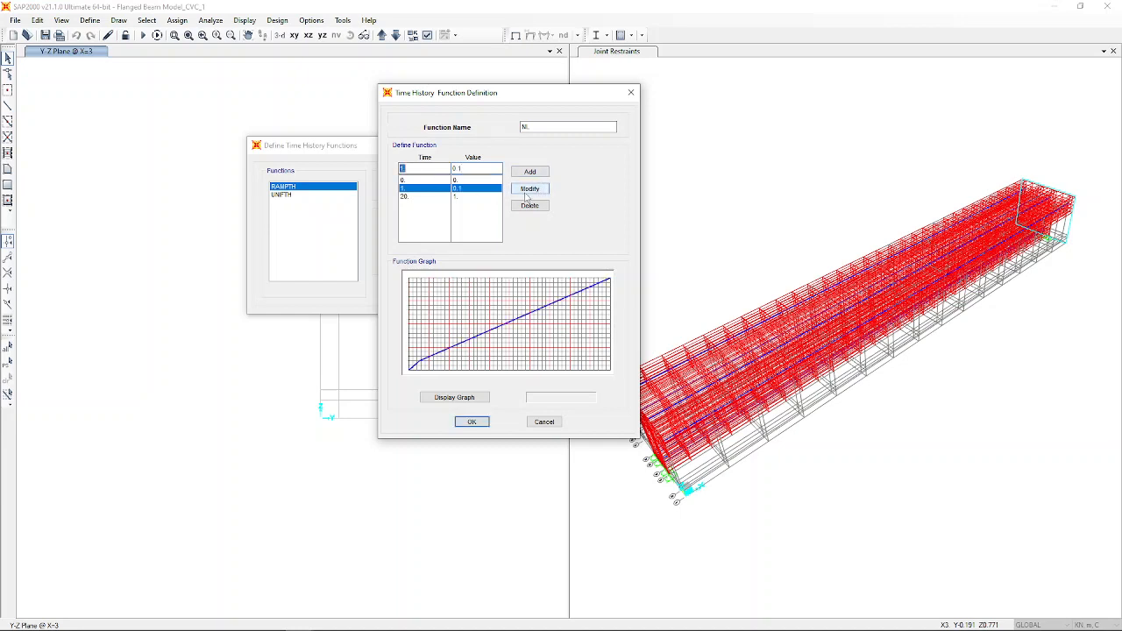
pyautogui.click(419, 197)
pyautogui.moveTo(416, 169); pyautogui.dragTo(326, 175)
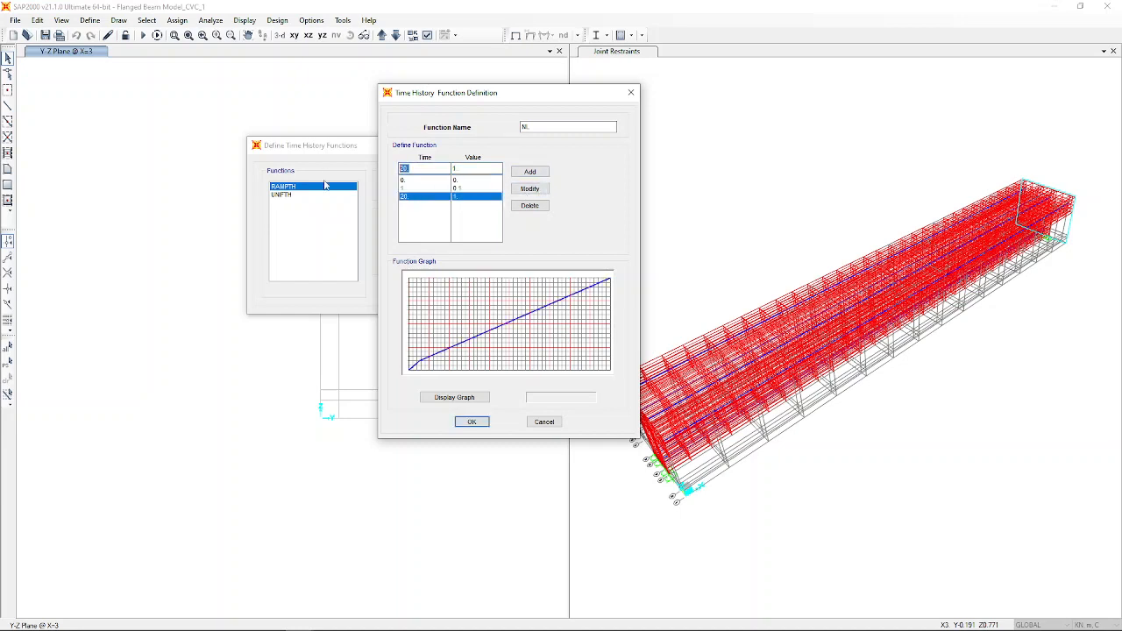
pyautogui.write('2')
pyautogui.press('Tab')
pyautogui.click(529, 189)
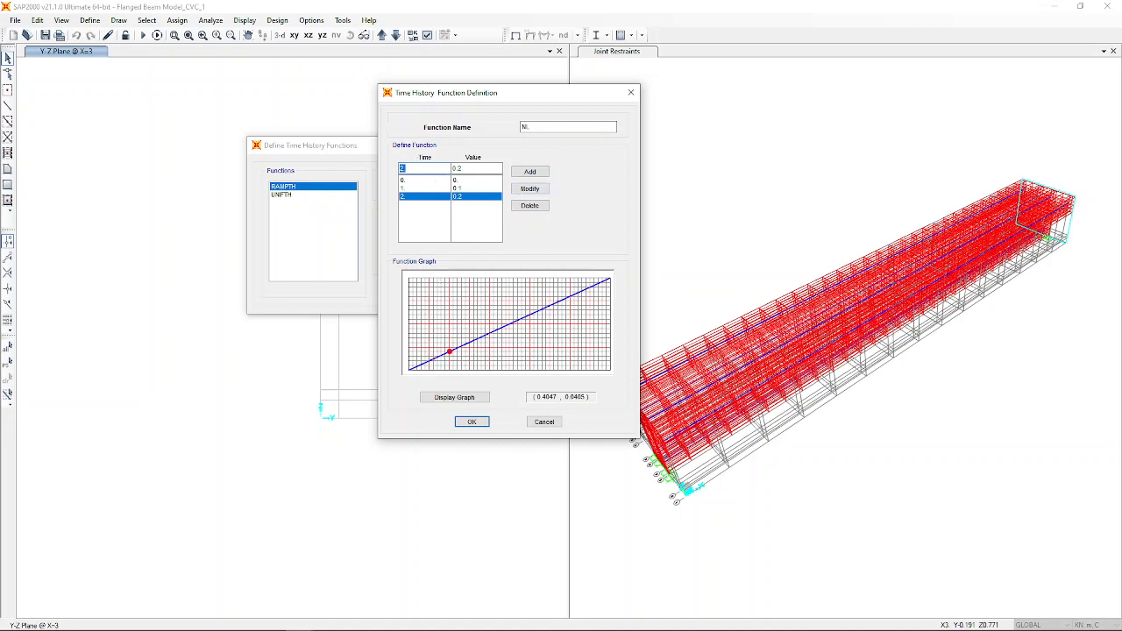
# Add points (3, 0.3), (4, 0.4), (5, 0.5) and (6, 0.6) to NL.
pyautogui.press('Tab')
pyautogui.write('0.3')
pyautogui.click(530, 172)
pyautogui.doubleClick(420, 167)
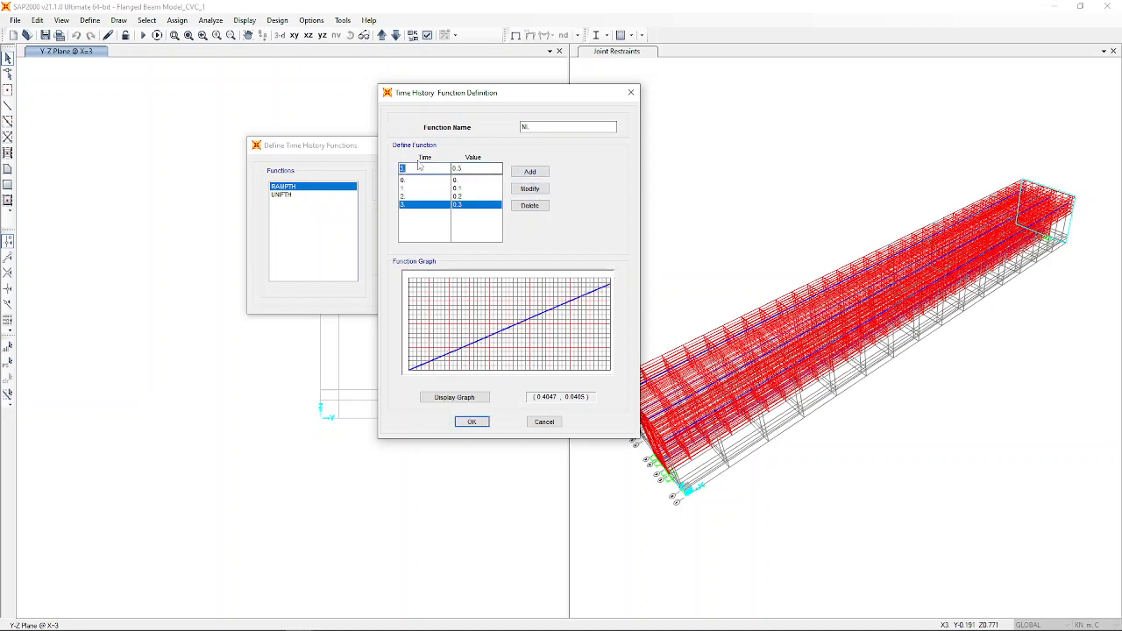
pyautogui.write('4')
pyautogui.click(470, 169)
pyautogui.press('BackSpace')
pyautogui.click(531, 172)
pyautogui.write('5')
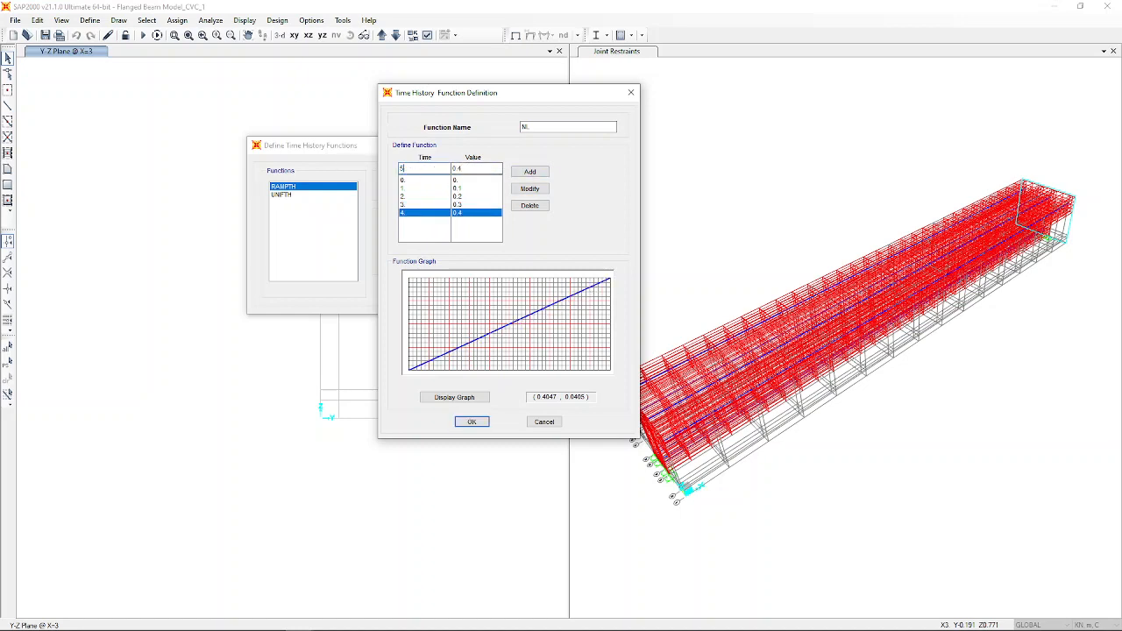
pyautogui.write('.')
pyautogui.press('Tab')
pyautogui.write('0.5')
pyautogui.click(531, 172)
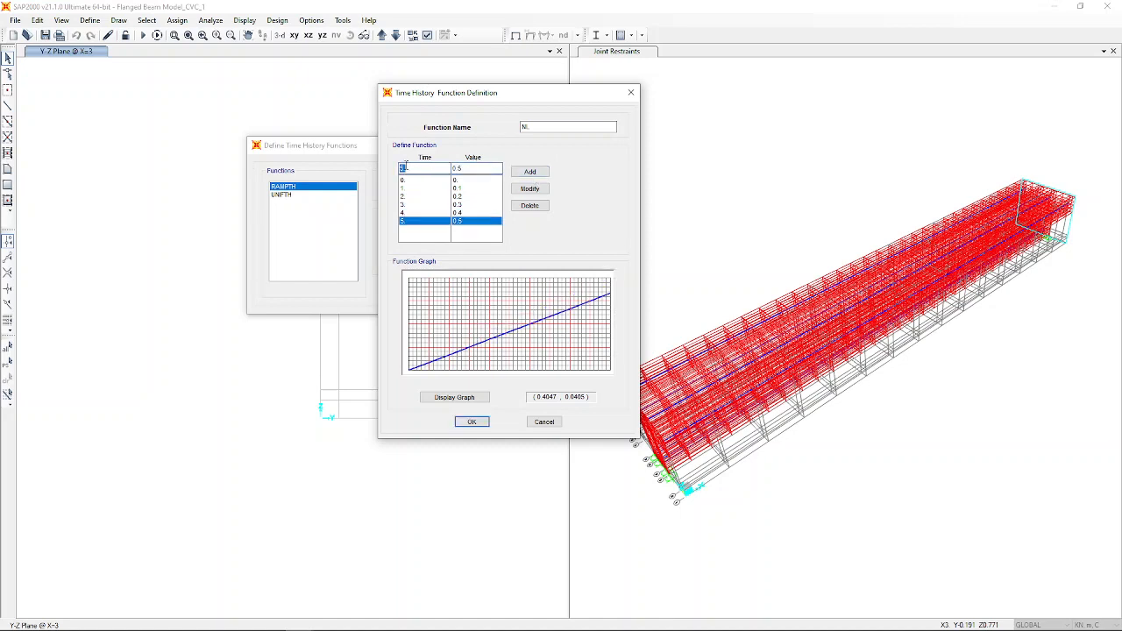
pyautogui.write('6')
pyautogui.press('Tab')
pyautogui.write('0.6')
pyautogui.click(531, 172)
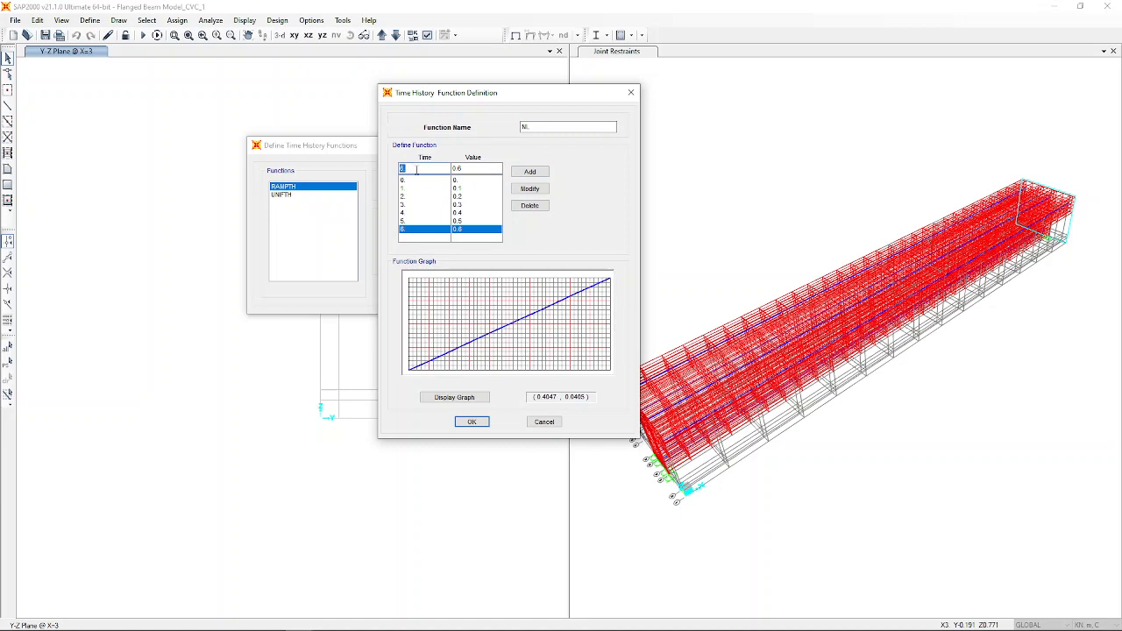
# Add points (7, 0.7) through (10, 1) and save NL alongside RAMPTH and UNIFTH.
pyautogui.press('Tab')
pyautogui.write('0')
pyautogui.click(530, 172)
pyautogui.write('8')
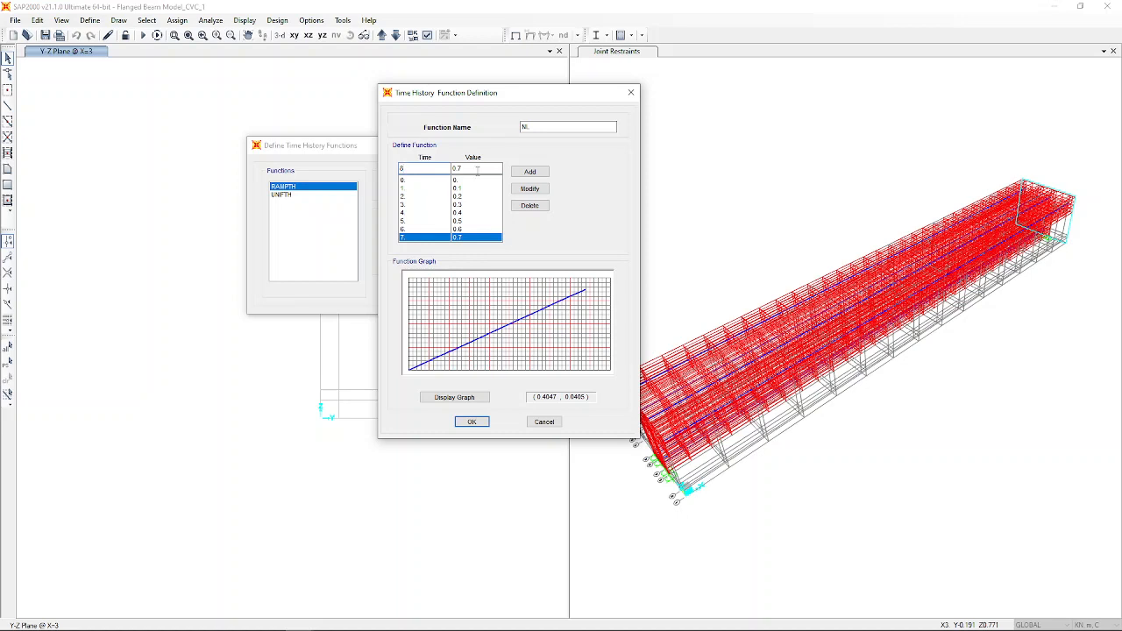
pyautogui.press('Tab')
pyautogui.write('0.')
pyautogui.click(530, 172)
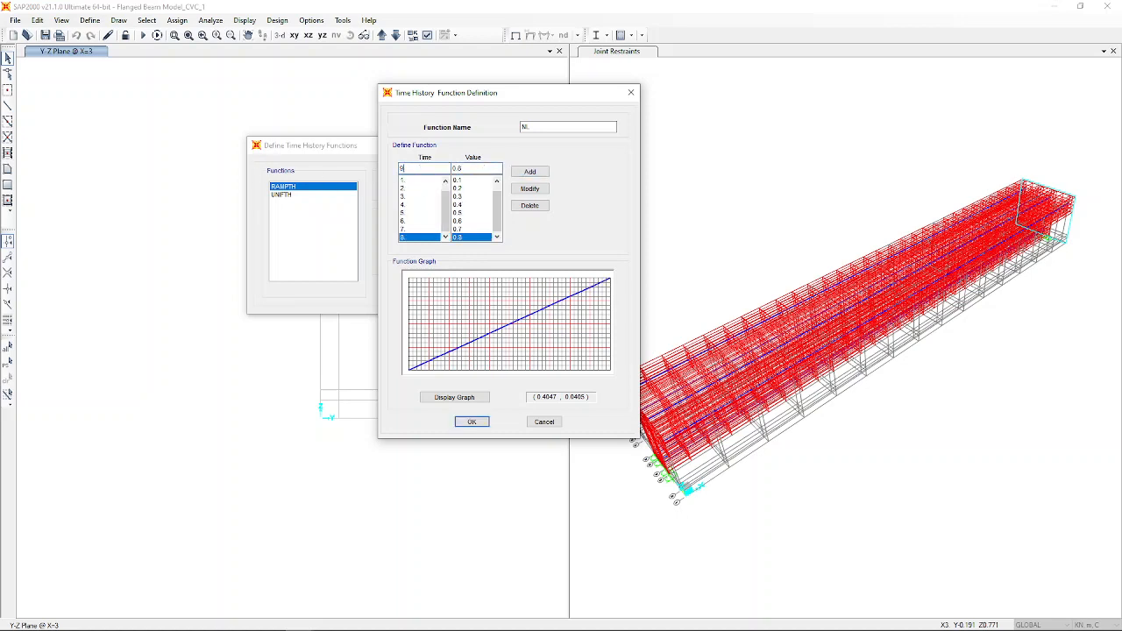
pyautogui.press('Tab')
pyautogui.write('0.9')
pyautogui.click(530, 172)
pyautogui.write('10')
pyautogui.press('Tab')
pyautogui.write('1')
pyautogui.click(530, 172)
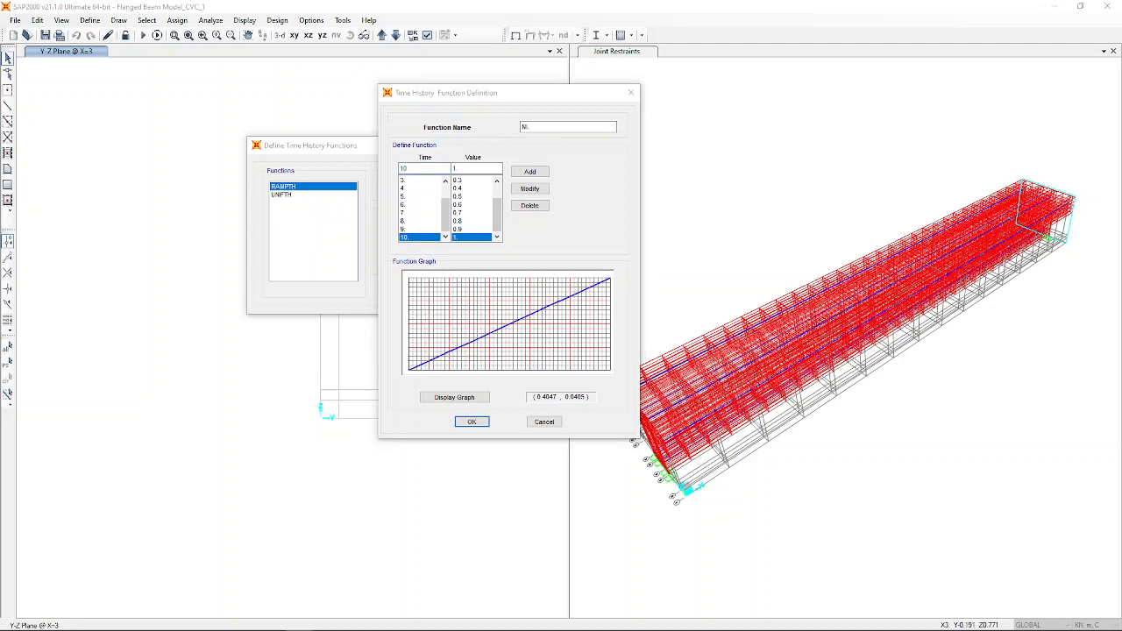
pyautogui.click(472, 421)
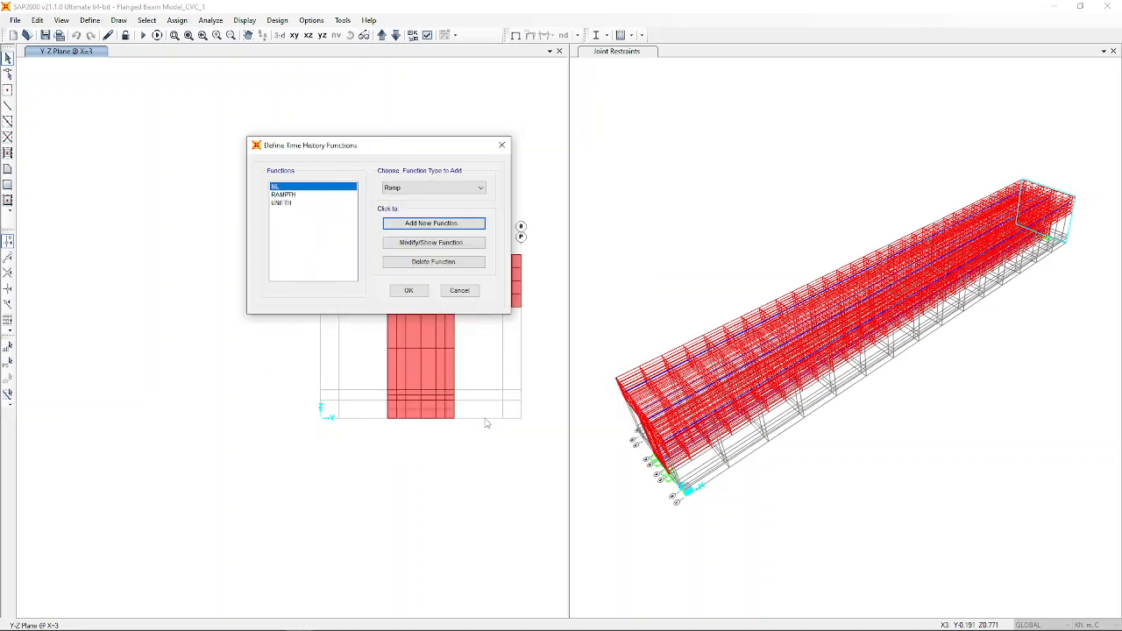
pyautogui.click(401, 292)
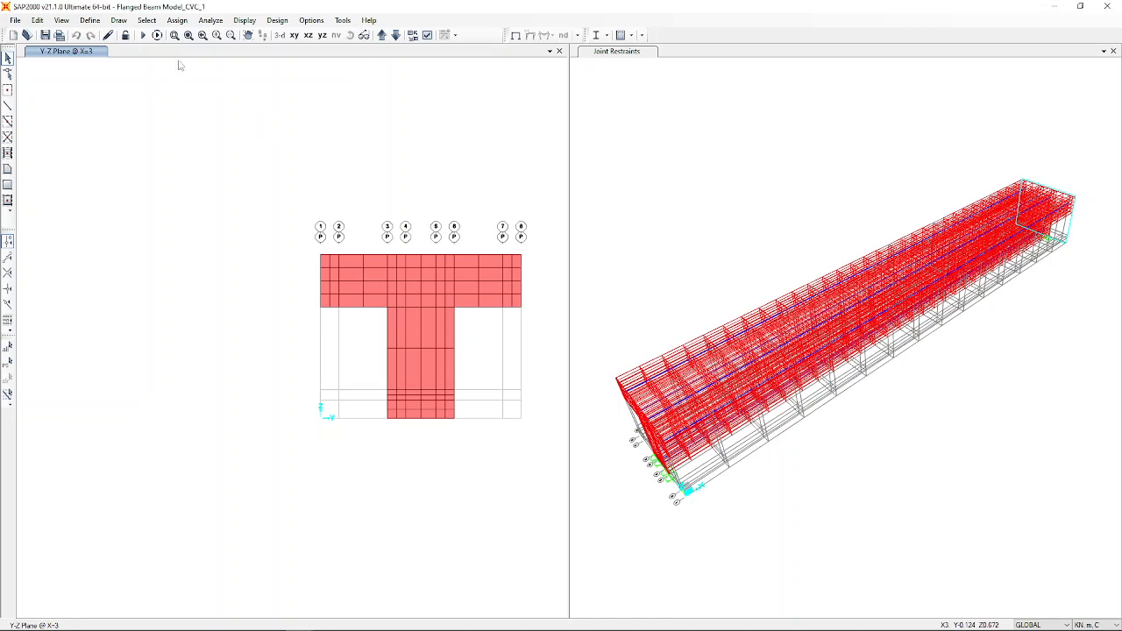
# Make the Point Load case a nonlinear direct-integration time history.
pyautogui.click(89, 20)
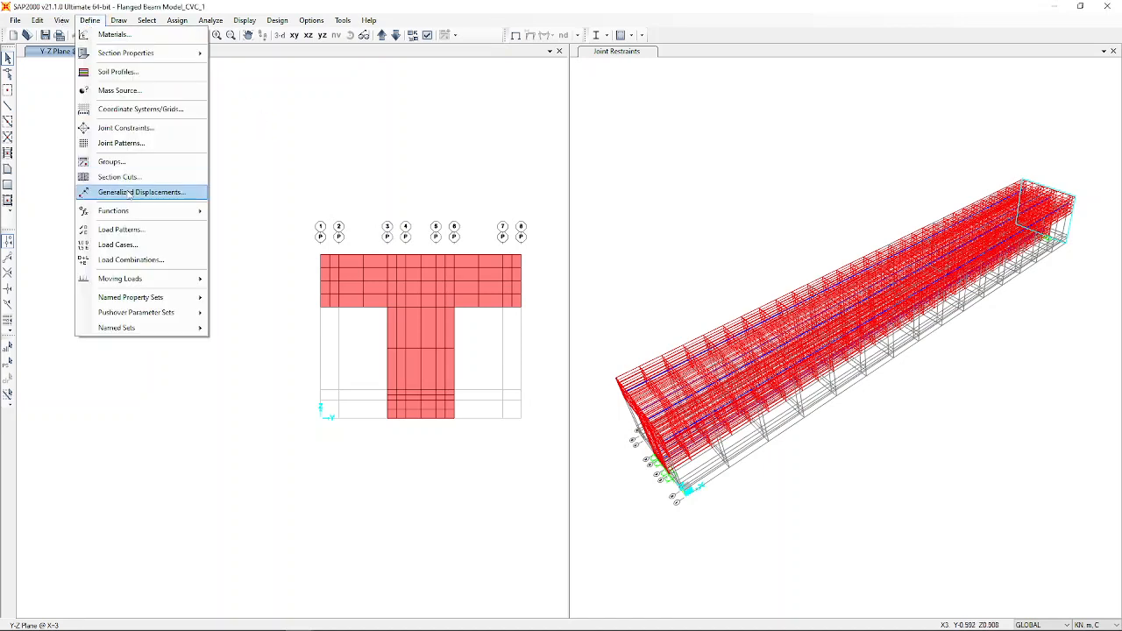
pyautogui.click(140, 245)
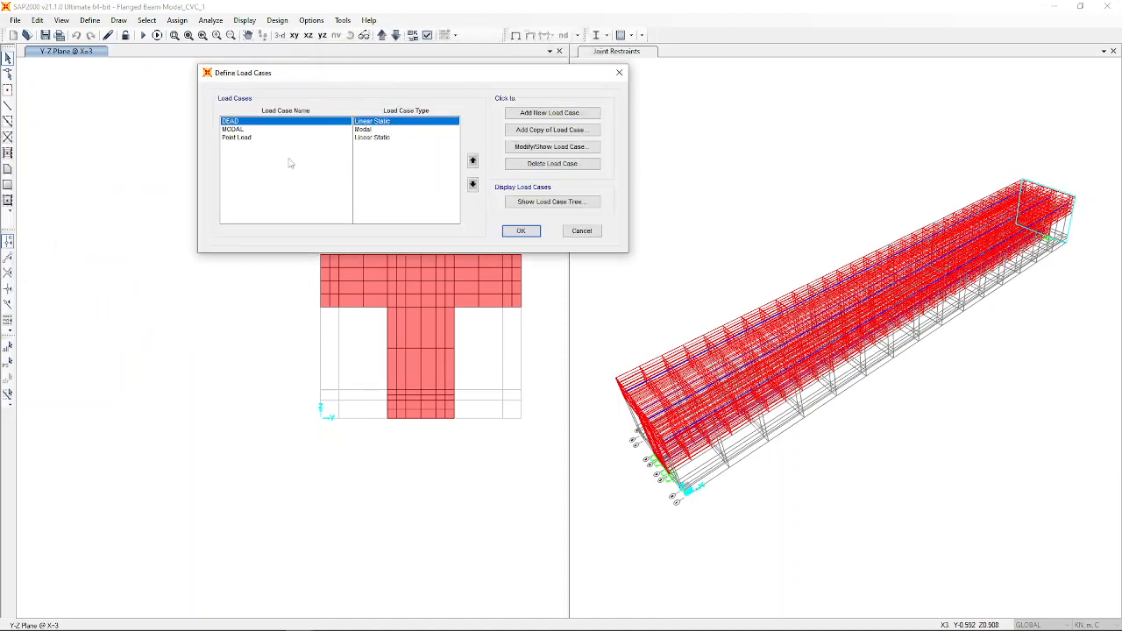
pyautogui.click(254, 139)
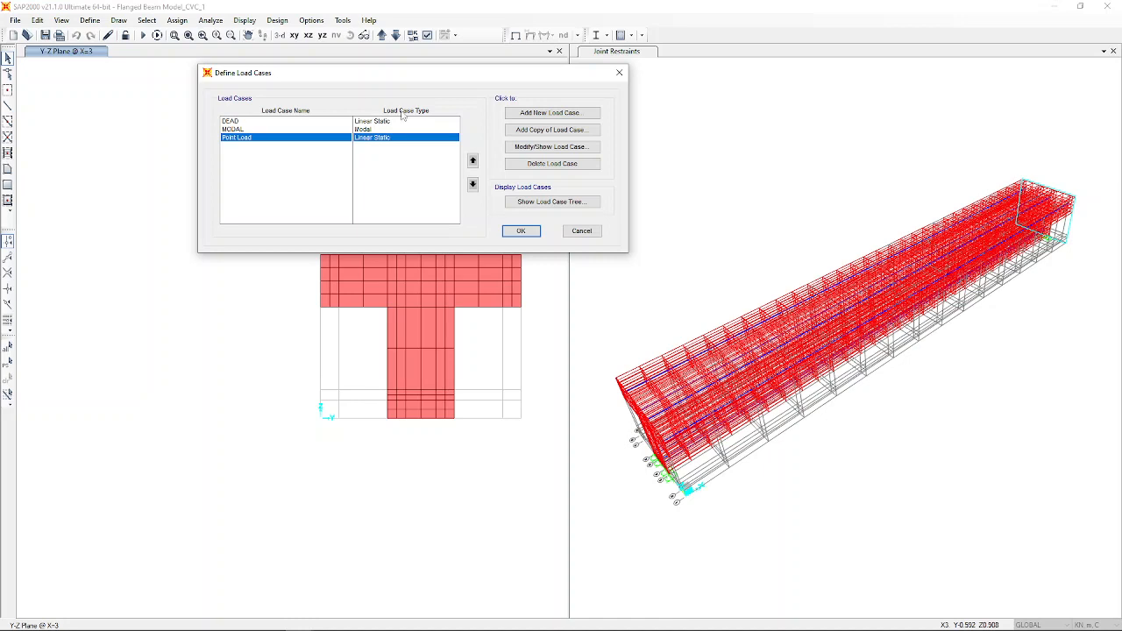
pyautogui.click(538, 149)
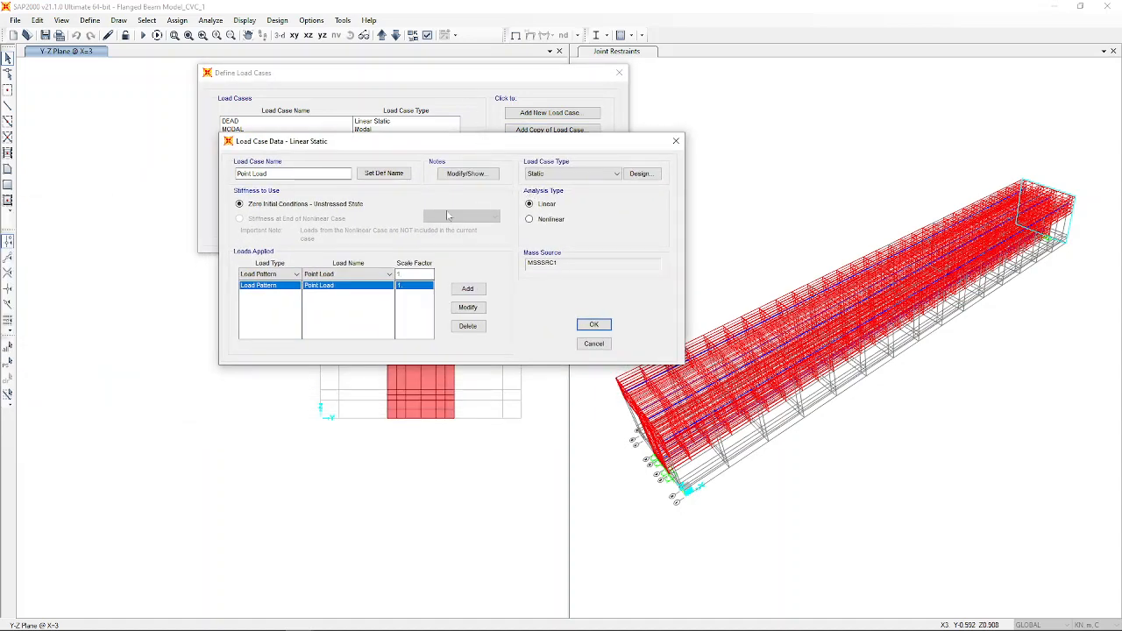
pyautogui.click(568, 175)
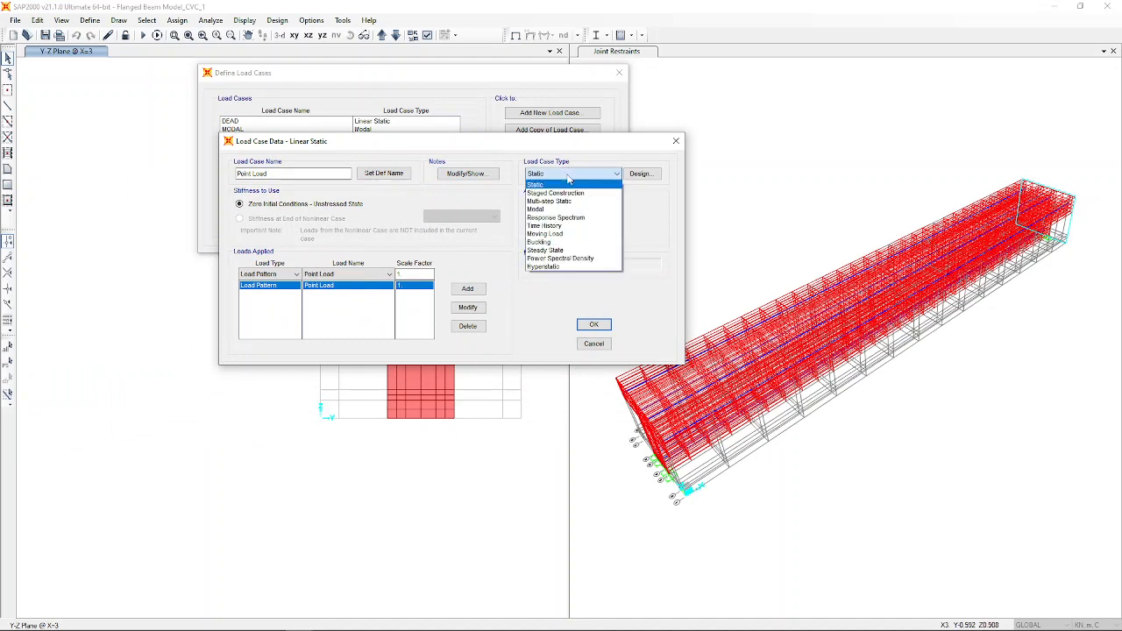
pyautogui.click(576, 228)
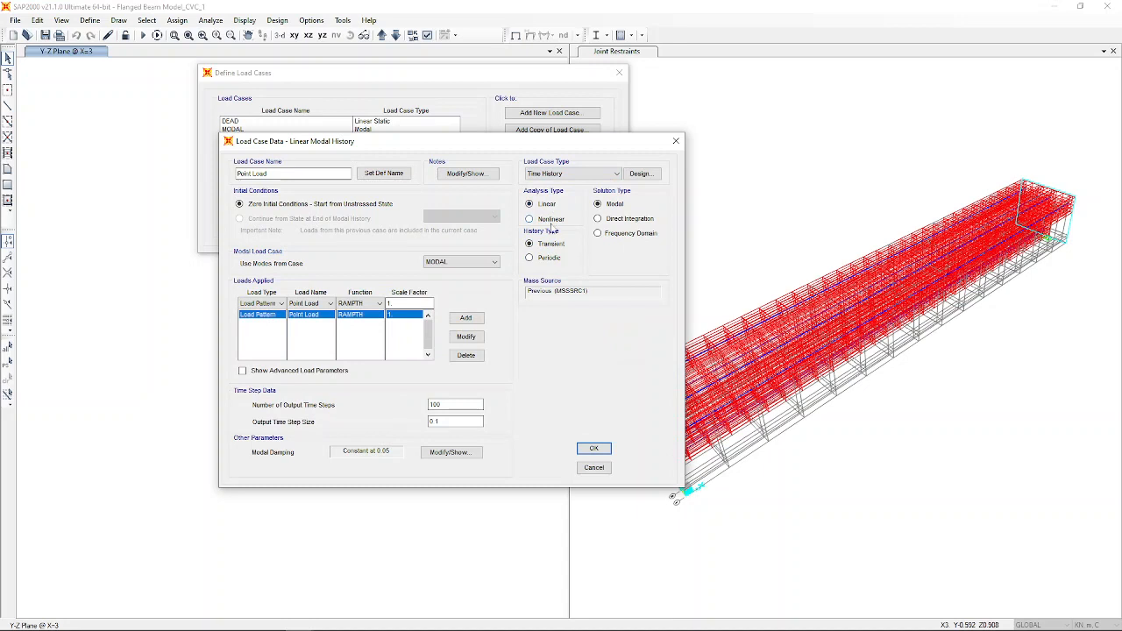
pyautogui.click(551, 221)
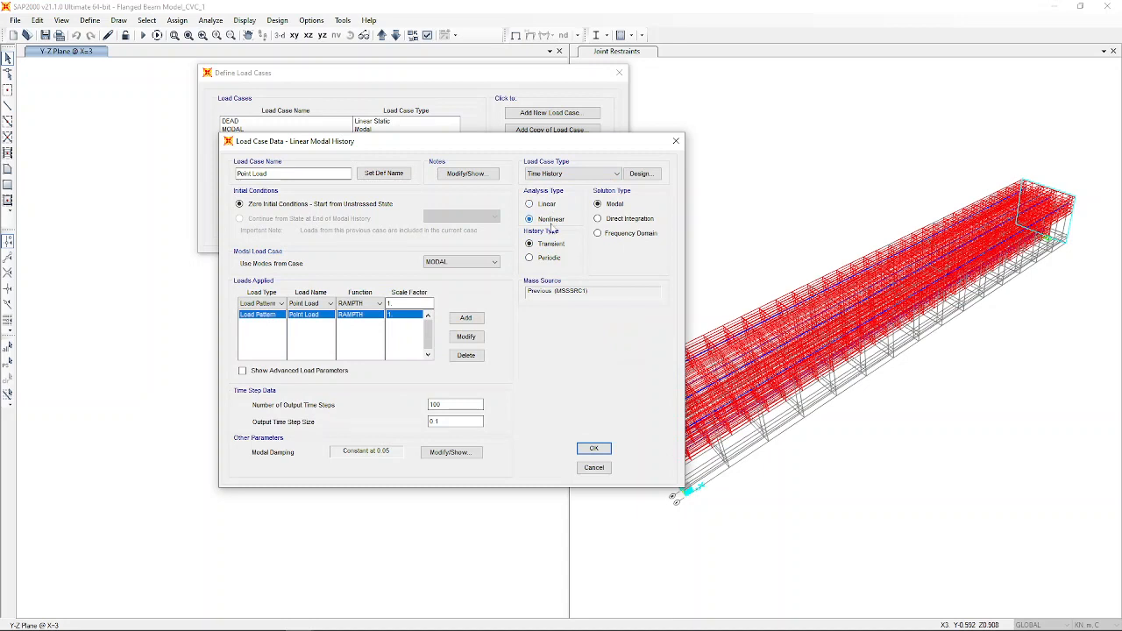
pyautogui.click(616, 221)
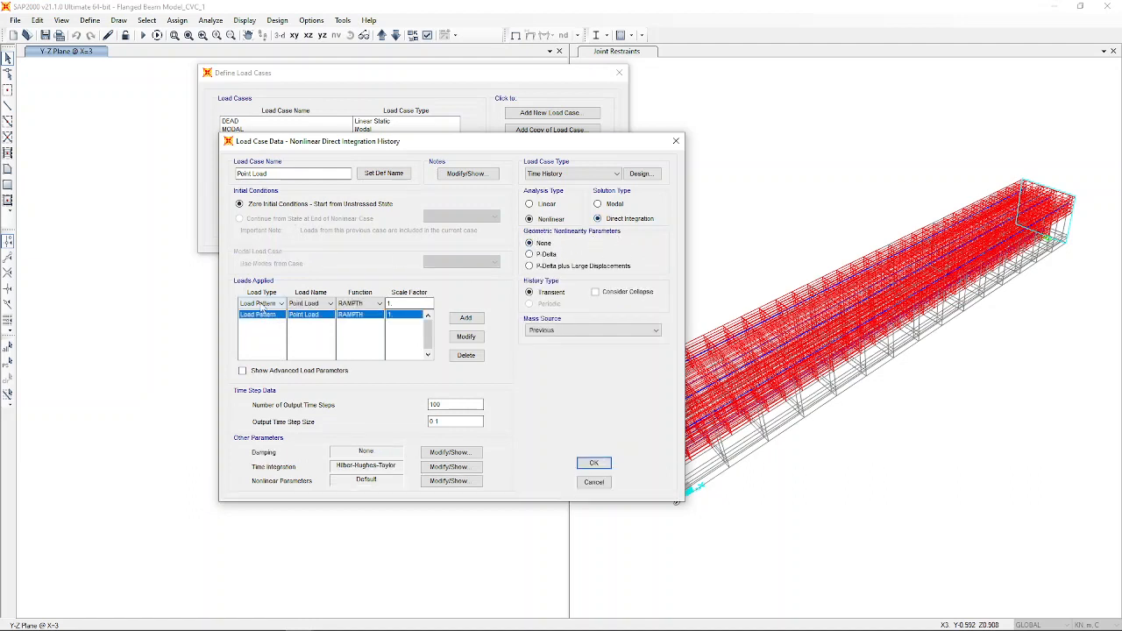
# Apply the Point Load pattern with time function NL and use mass source MSSSRC1.
pyautogui.click(329, 306)
pyautogui.click(318, 322)
pyautogui.click(369, 304)
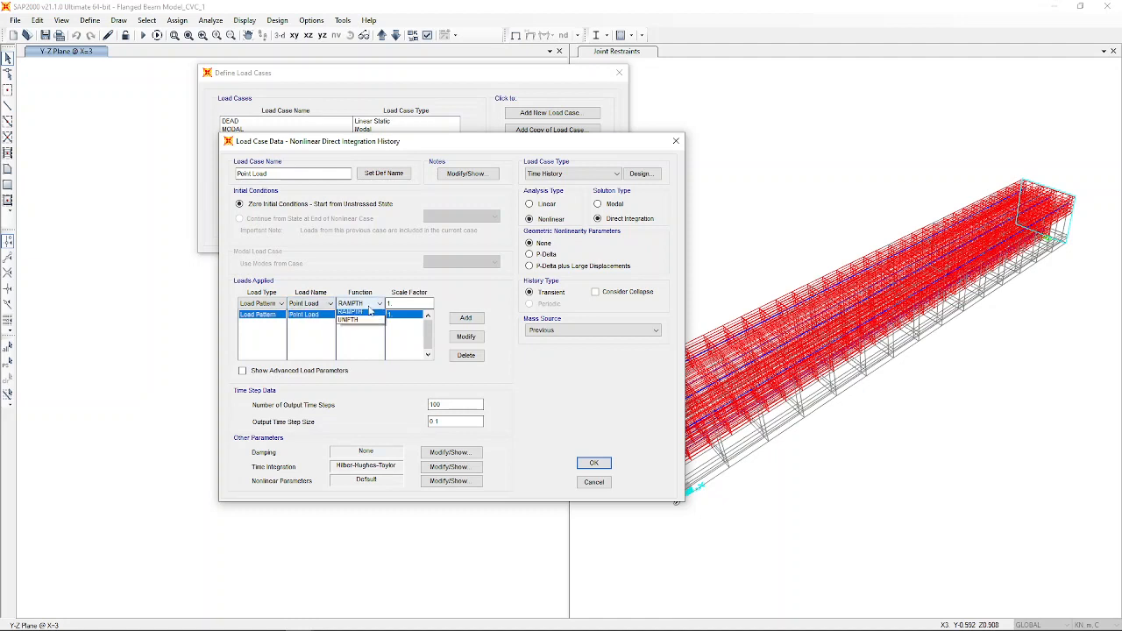
pyautogui.click(370, 322)
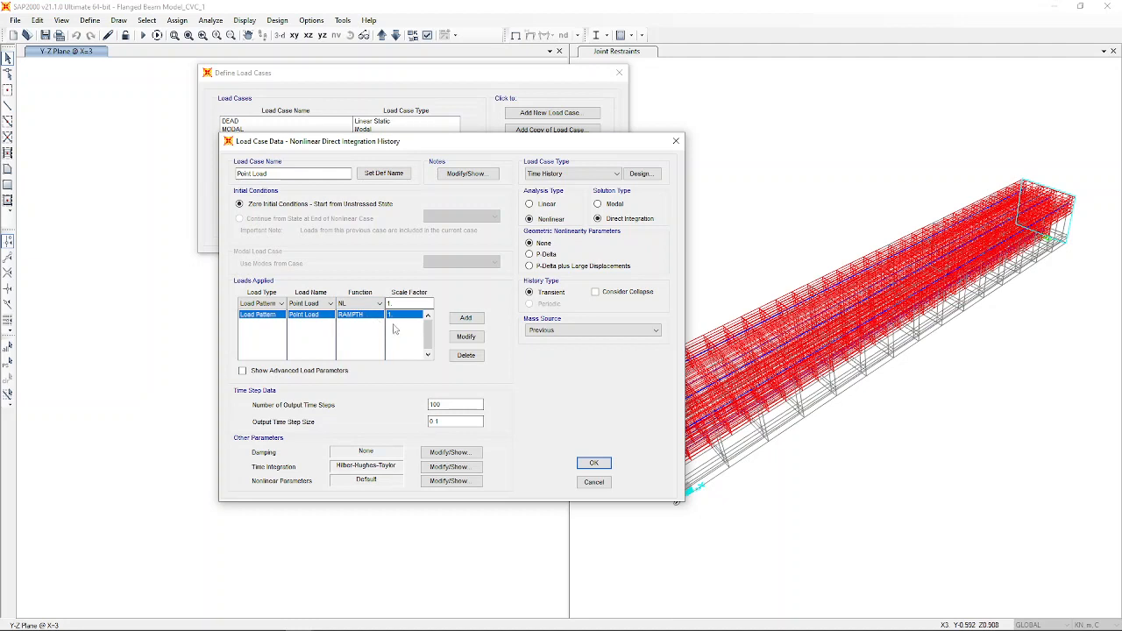
pyautogui.click(613, 331)
pyautogui.click(648, 348)
pyautogui.click(594, 468)
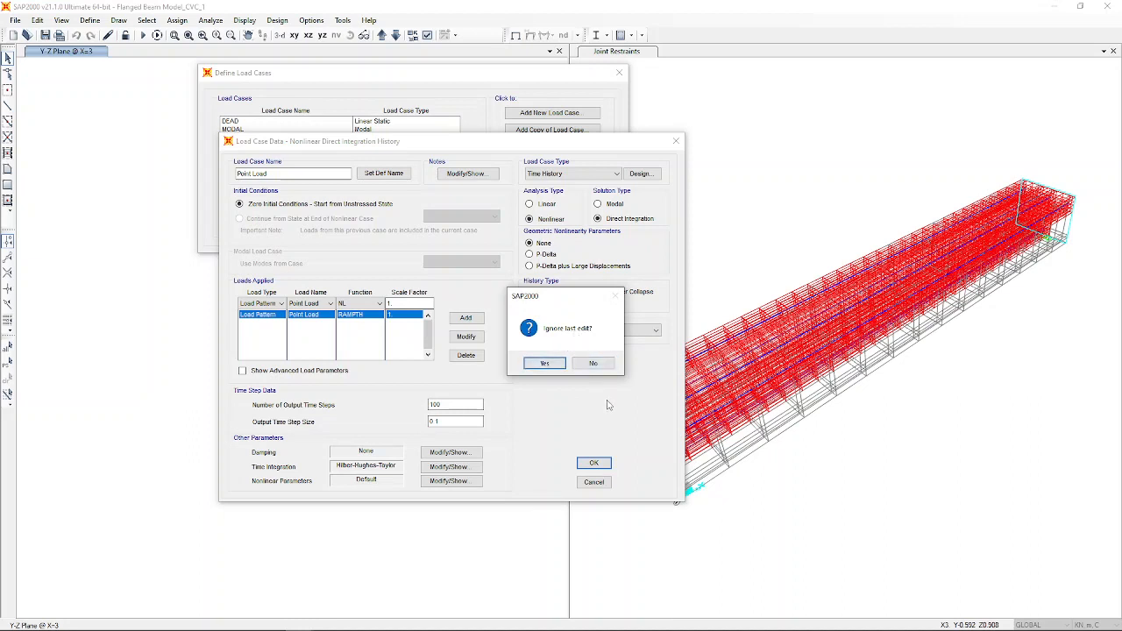
pyautogui.click(592, 363)
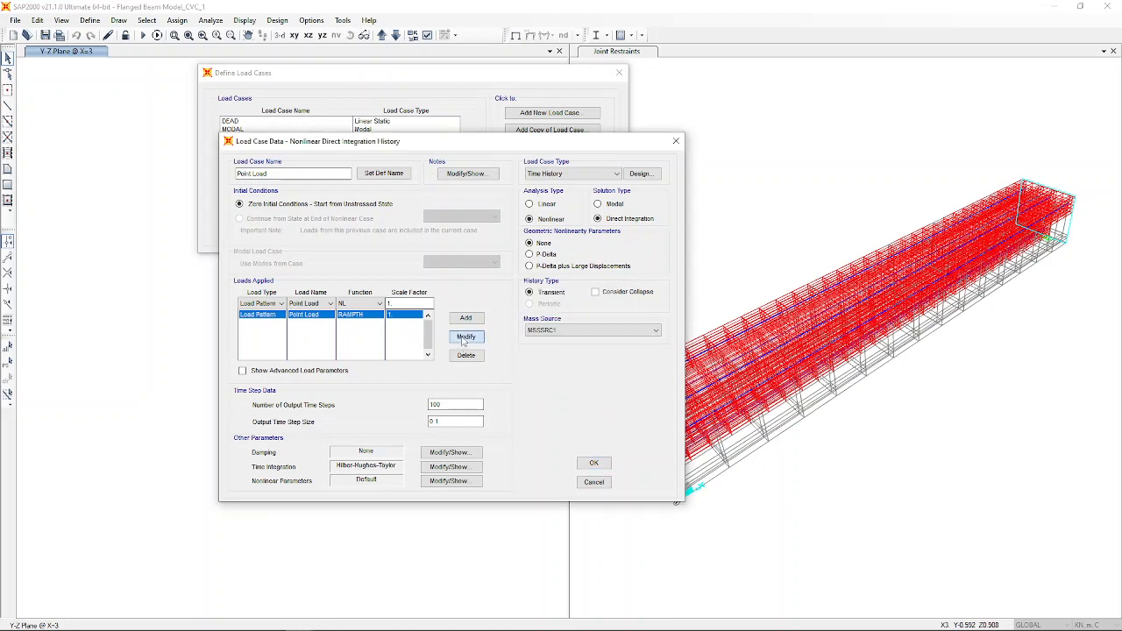
pyautogui.click(464, 339)
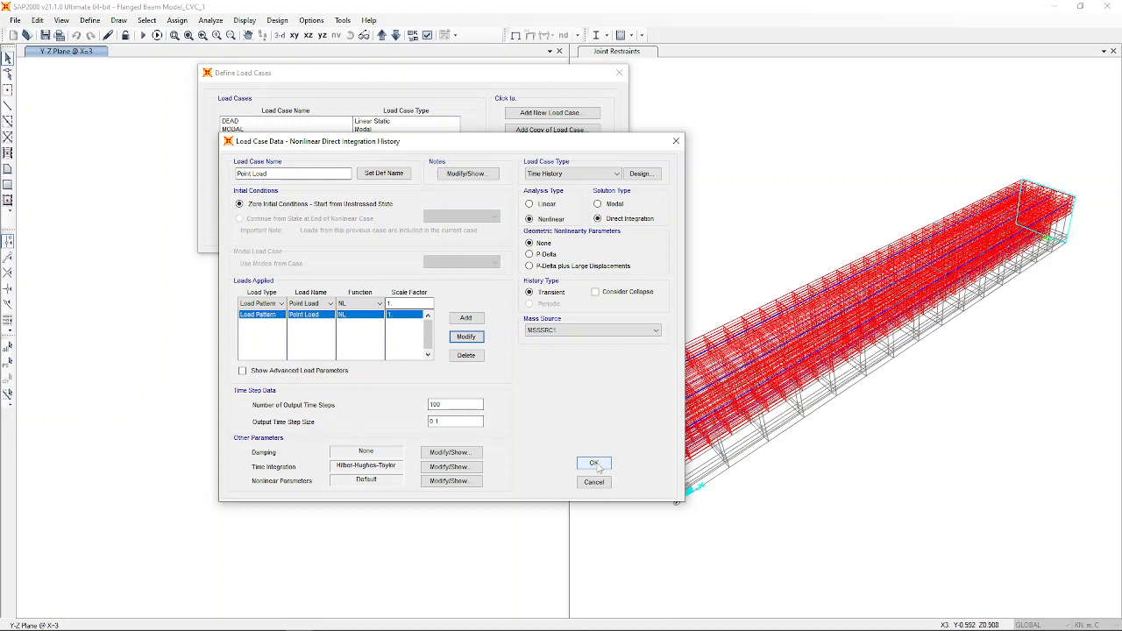
pyautogui.click(596, 293)
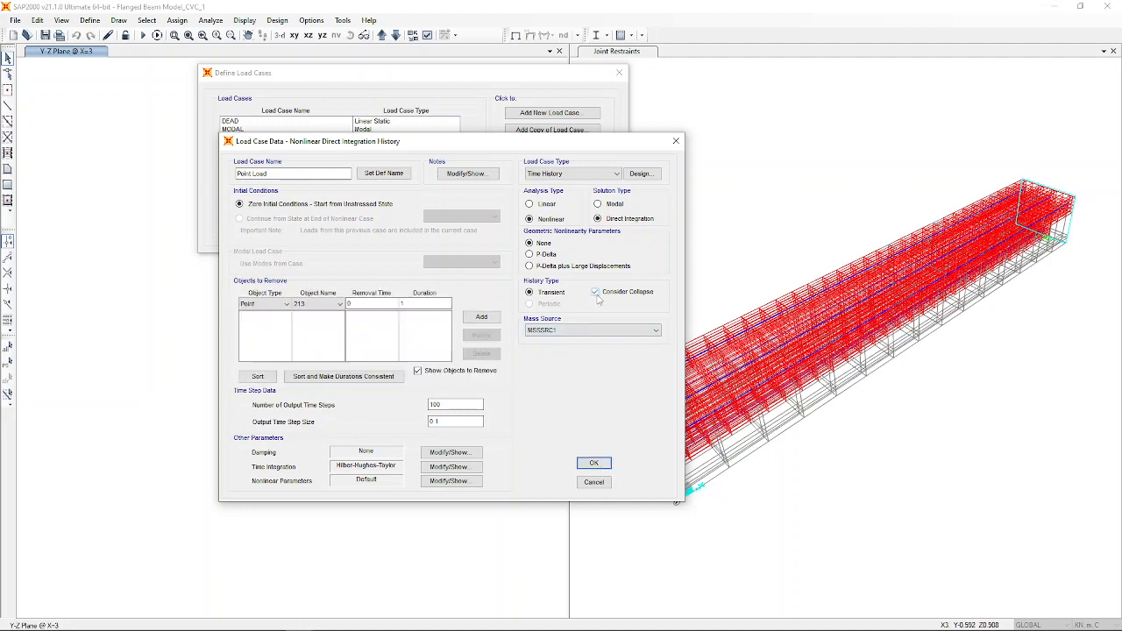
pyautogui.click(265, 304)
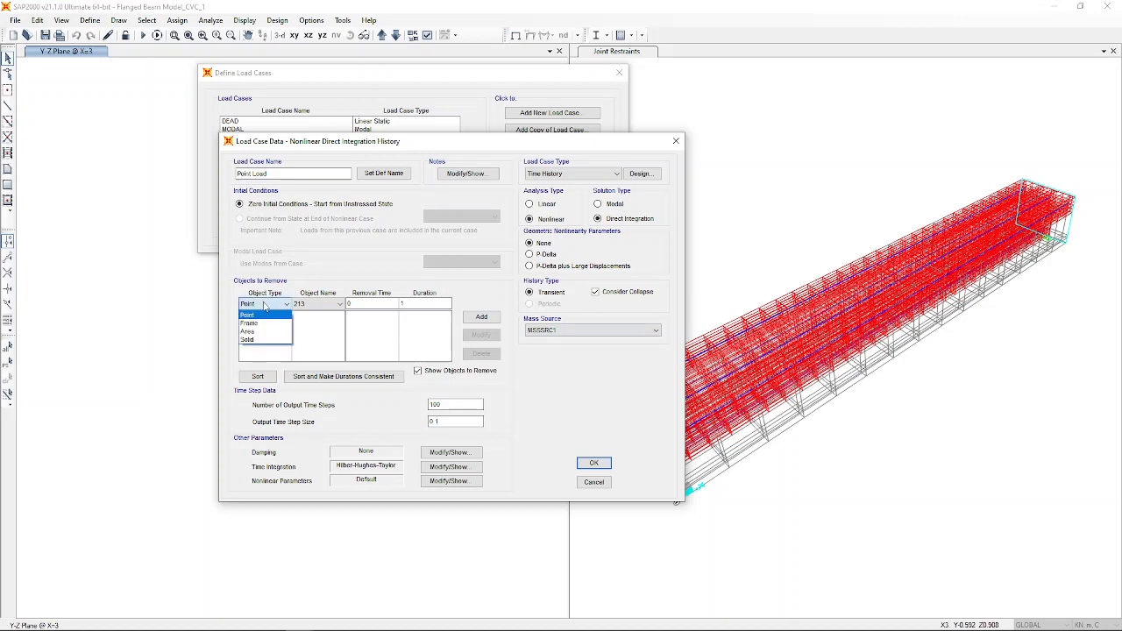
pyautogui.click(327, 307)
pyautogui.click(338, 304)
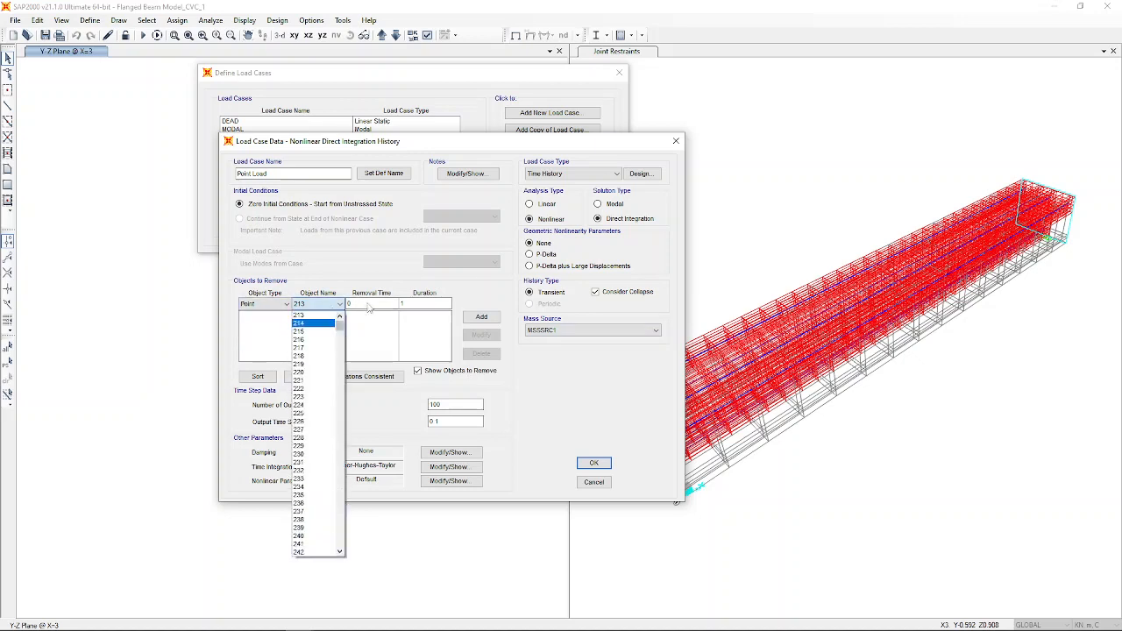
pyautogui.click(600, 296)
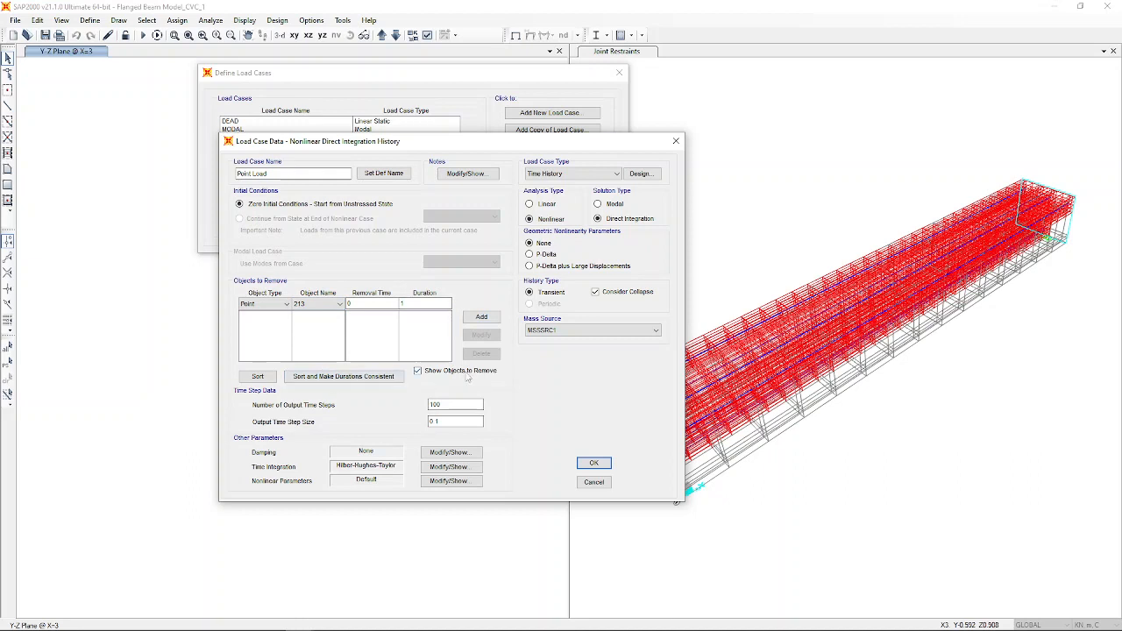
pyautogui.click(595, 293)
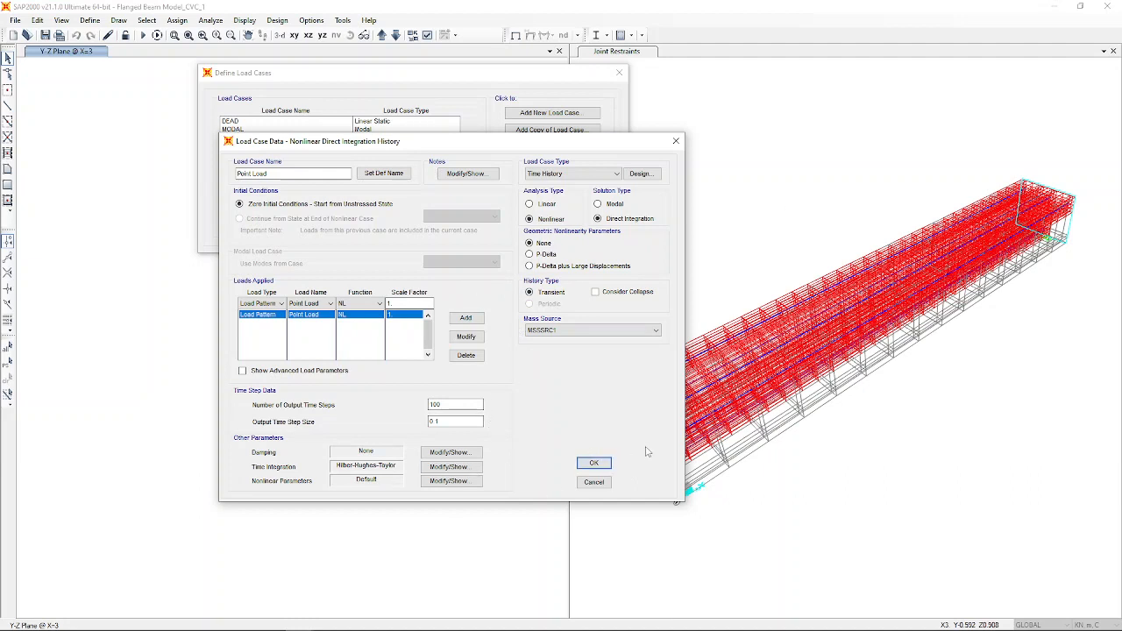
# Accept the Point Load case, close the load case list, and save the model.
pyautogui.click(600, 468)
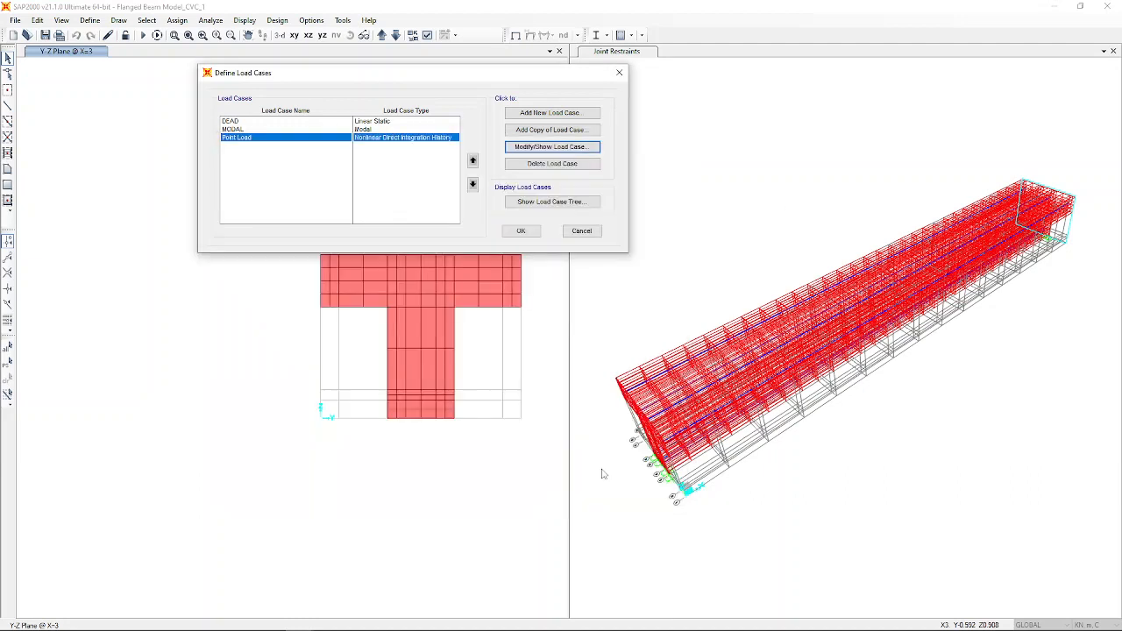
pyautogui.click(517, 231)
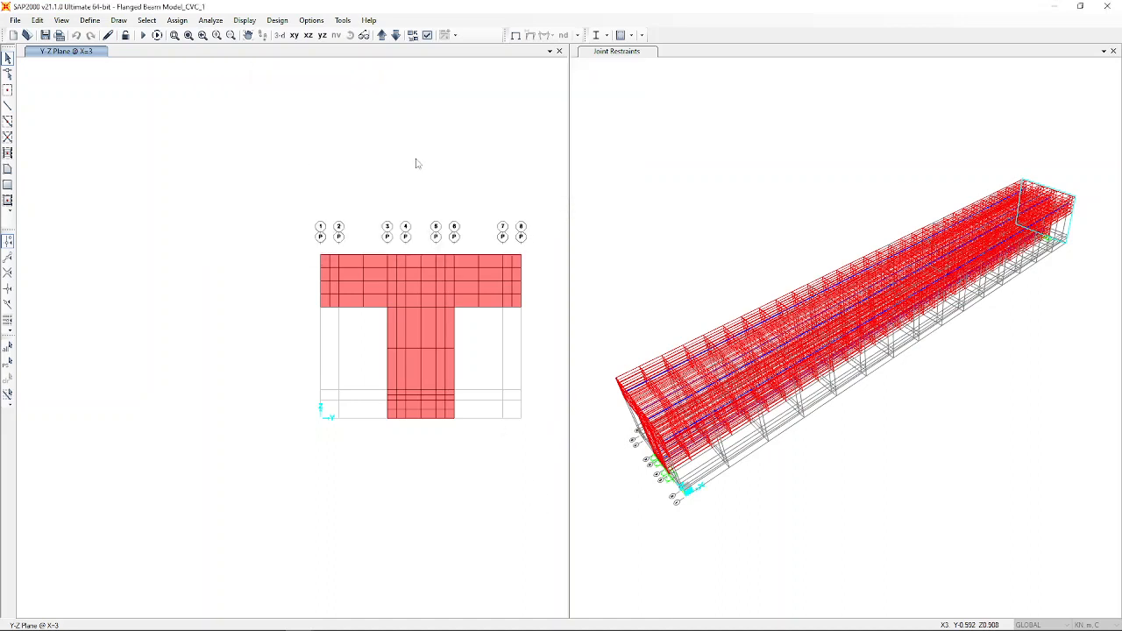
pyautogui.click(46, 35)
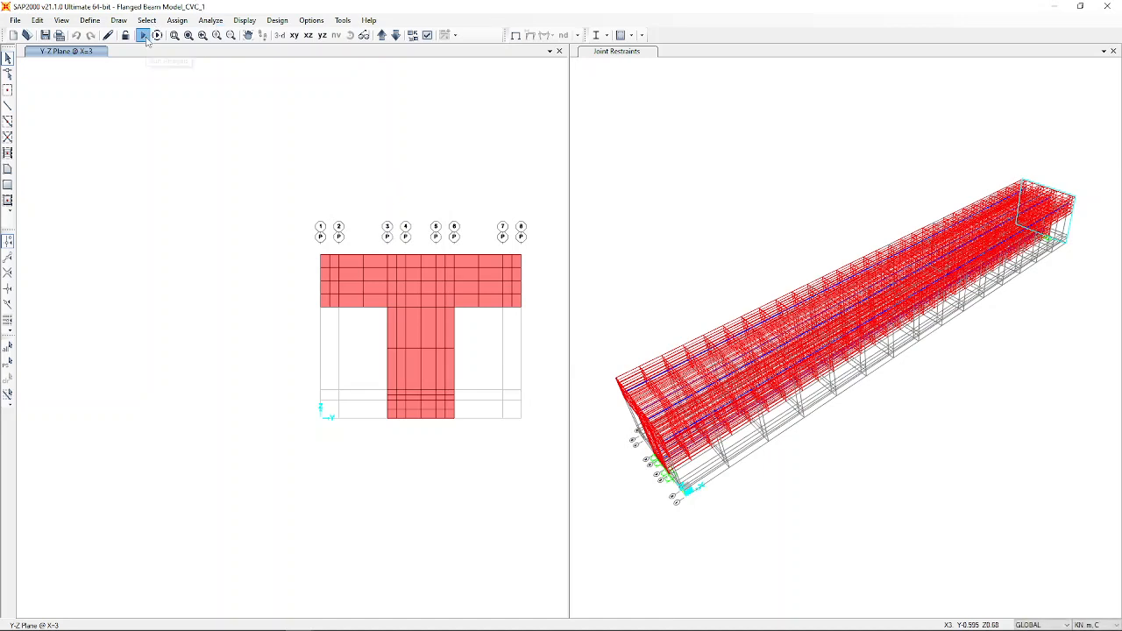
# Run the analysis for the DEAD, MODAL and Point Load cases.
pyautogui.click(158, 36)
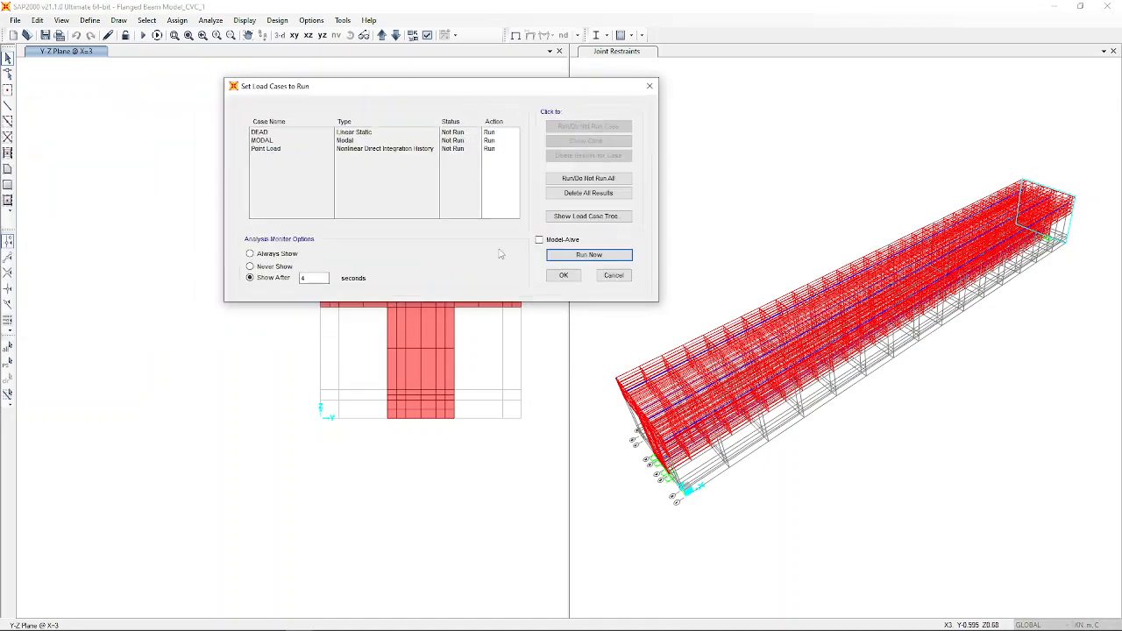
pyautogui.click(600, 260)
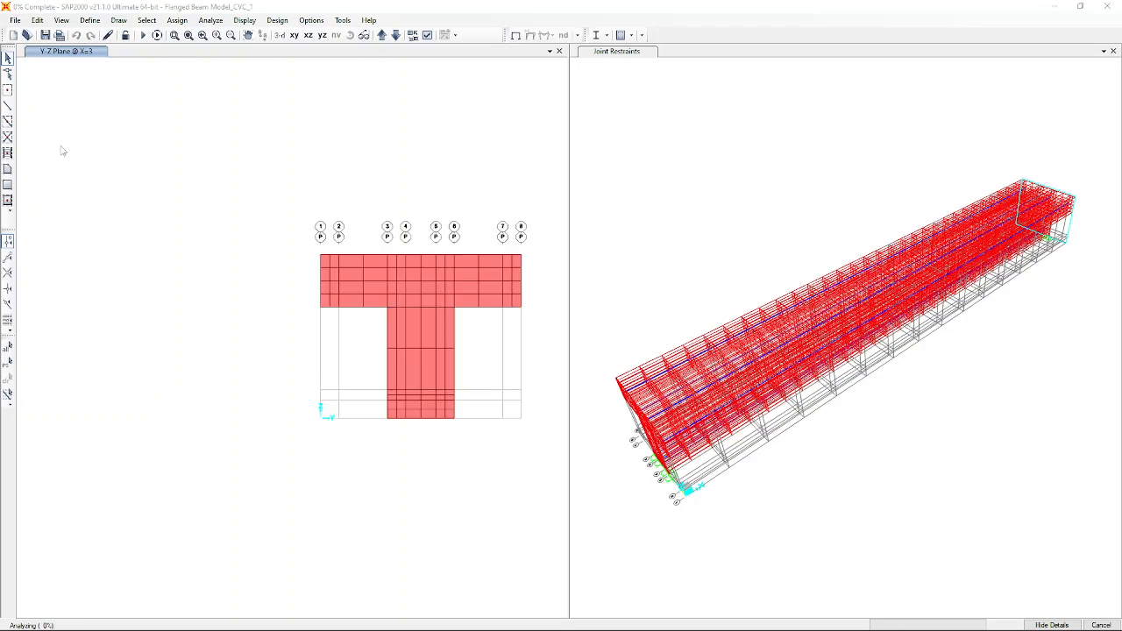
# Wait for the analysis to finish and view the DEAD deformed shape in both windows.
pyautogui.moveTo(453, 120); pyautogui.dragTo(667, 181)
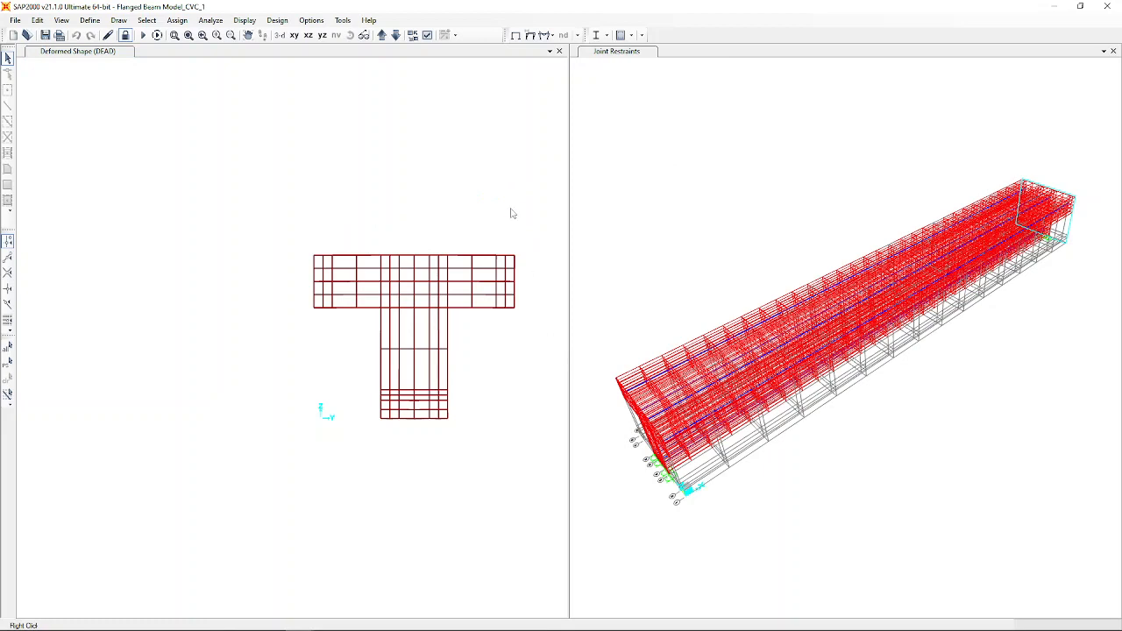
pyautogui.click(496, 52)
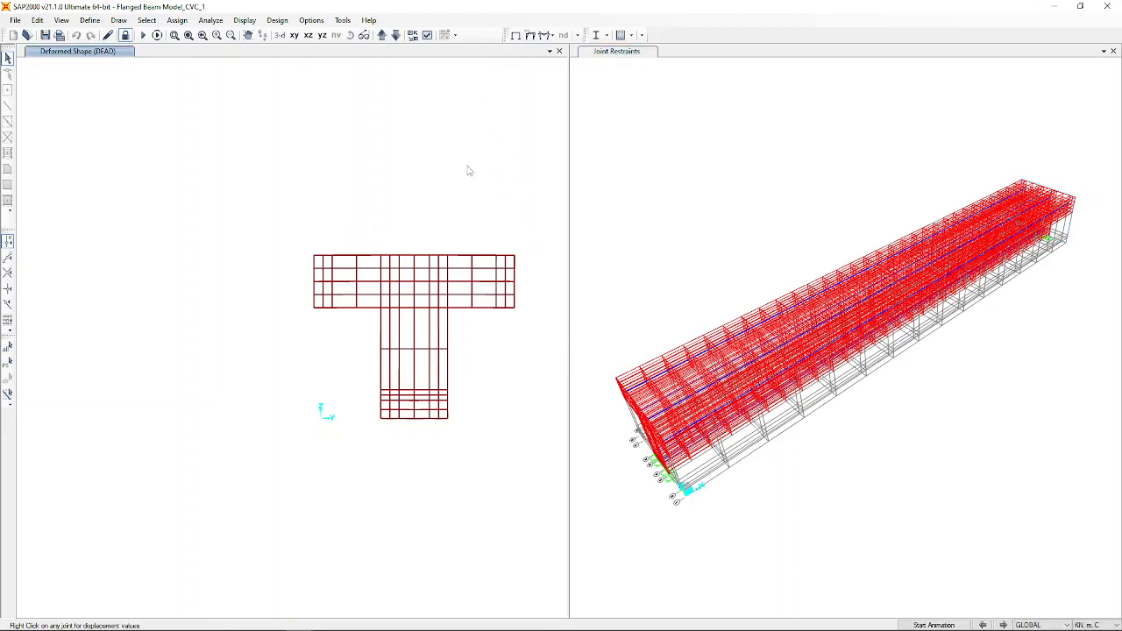
pyautogui.click(768, 152)
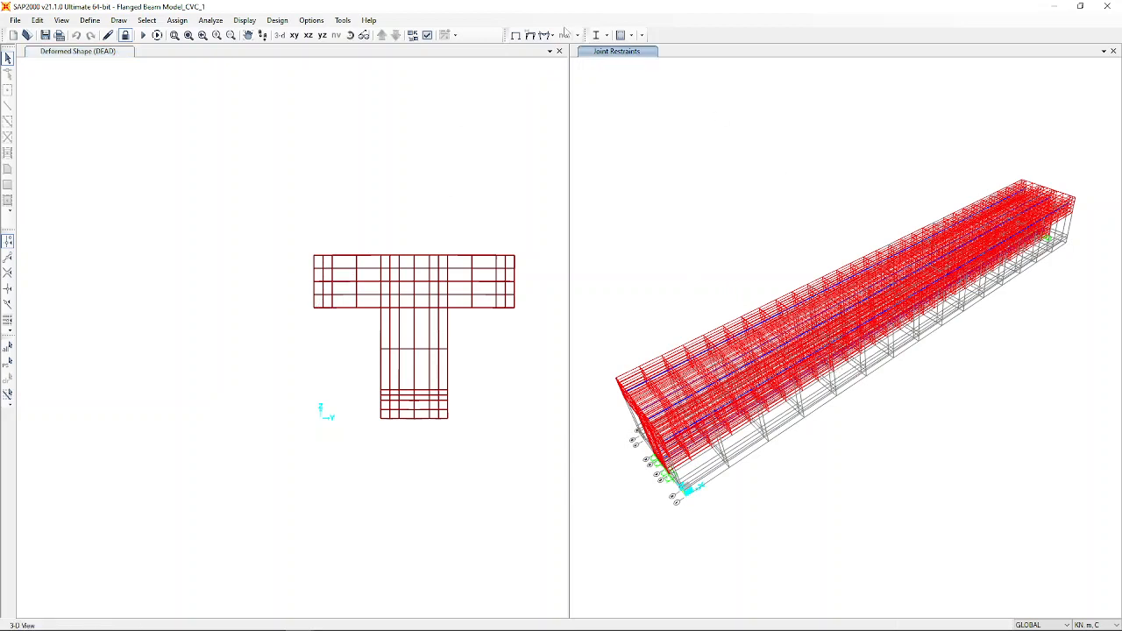
# Display the Point Load deformed shape in the 3-D view at step 1, time 0.1.
pyautogui.click(531, 36)
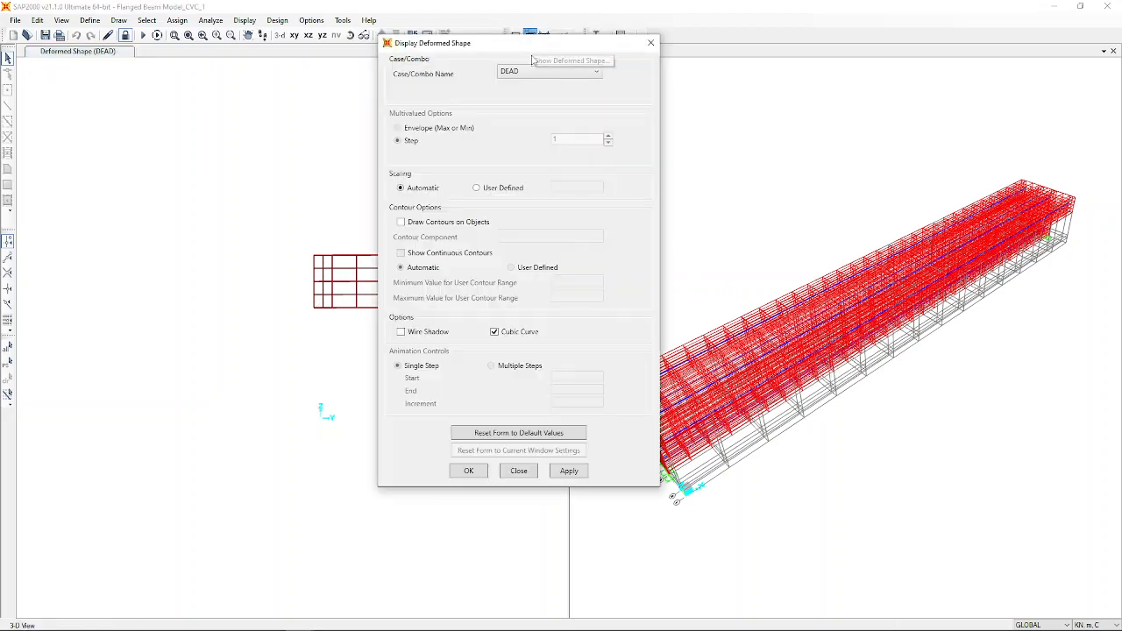
pyautogui.click(530, 72)
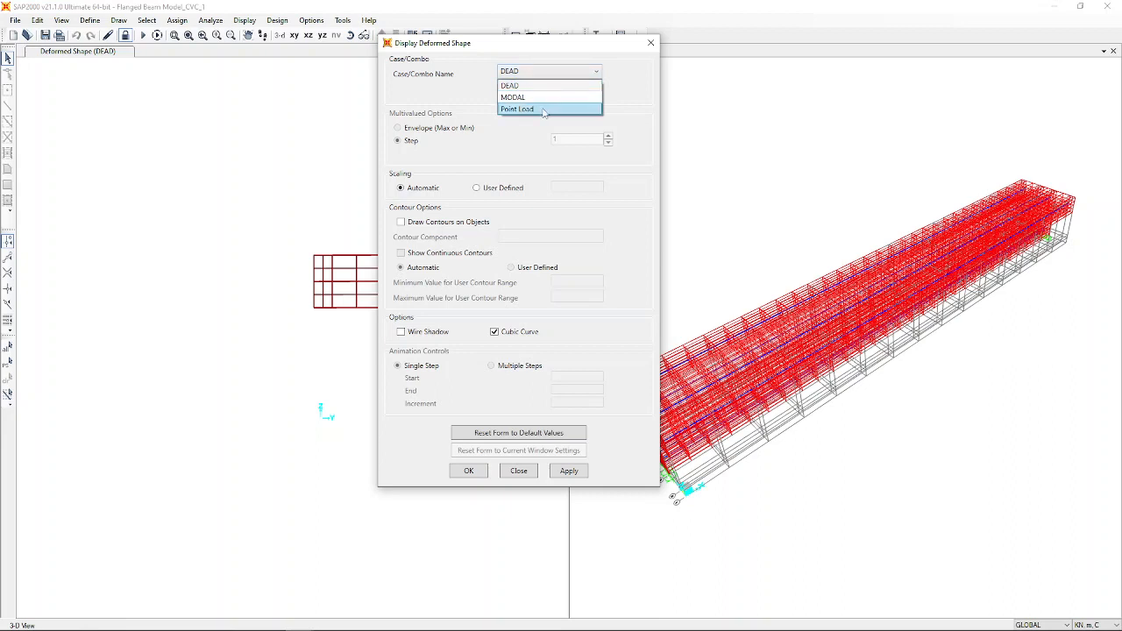
pyautogui.click(543, 109)
pyautogui.click(469, 470)
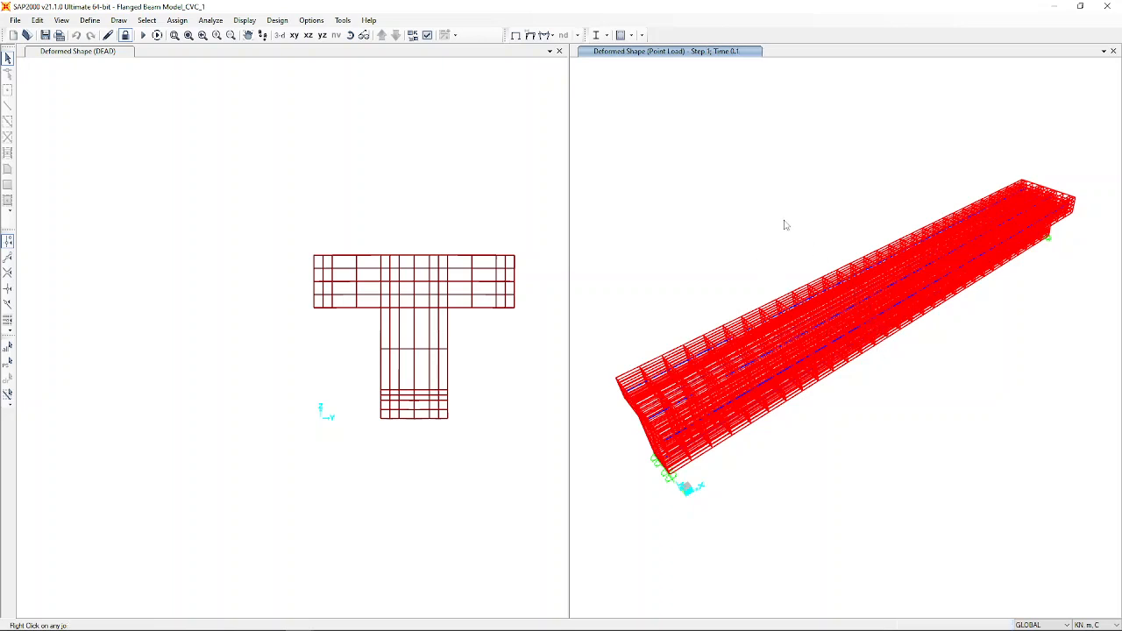
pyautogui.moveTo(874, 343)
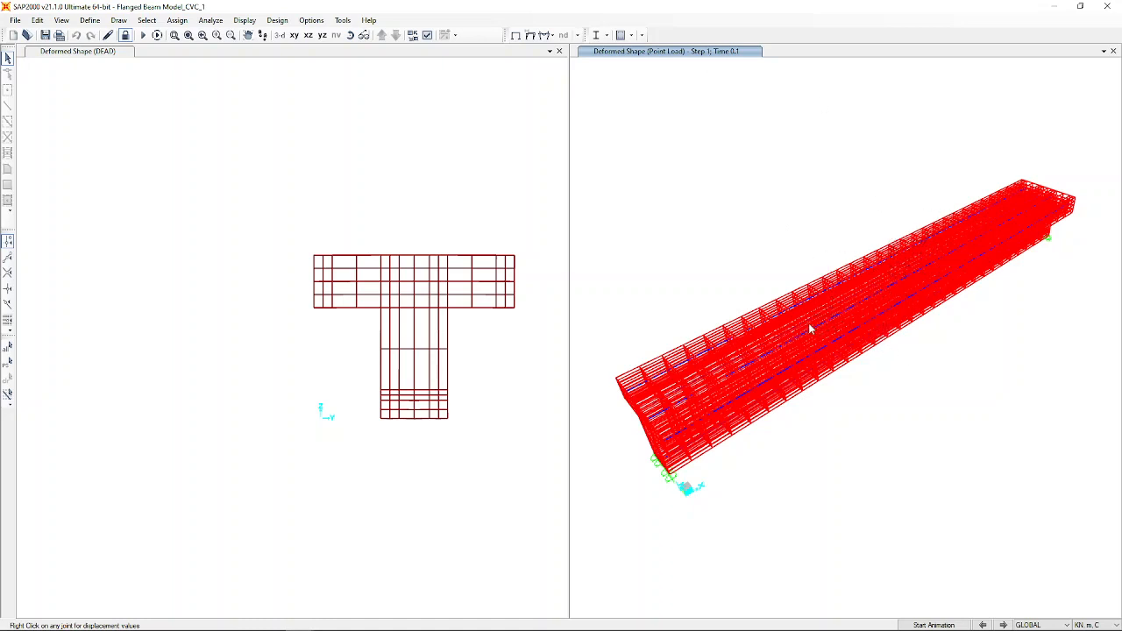
# Unlock the model, discarding analysis results, and activate the left view for the X-Y plan.
pyautogui.click(126, 35)
pyautogui.click(580, 364)
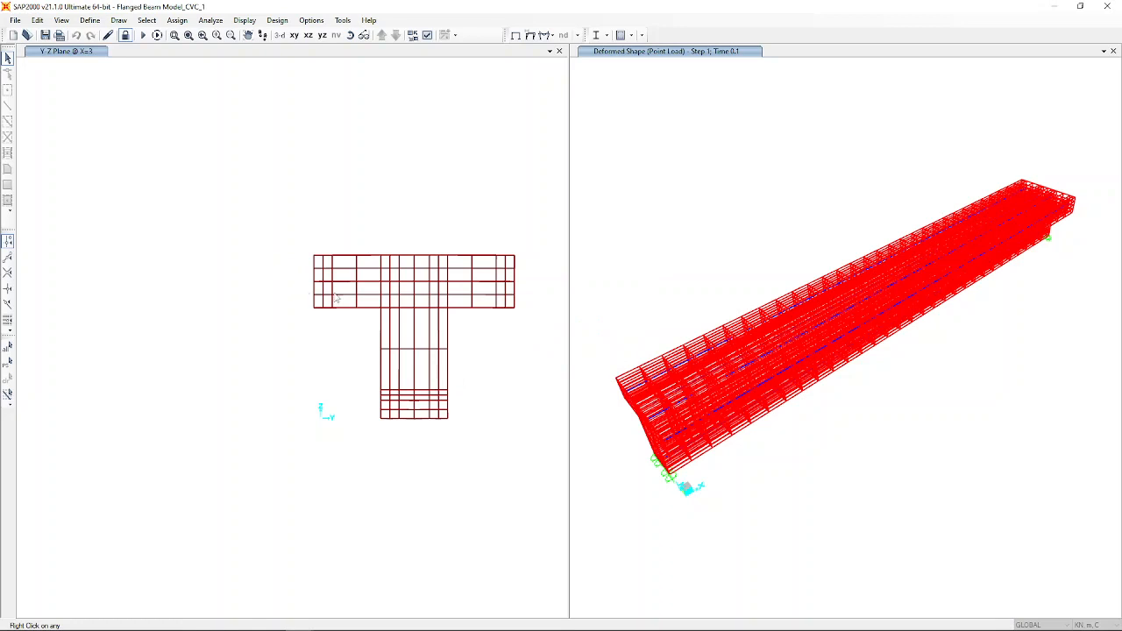
pyautogui.click(439, 160)
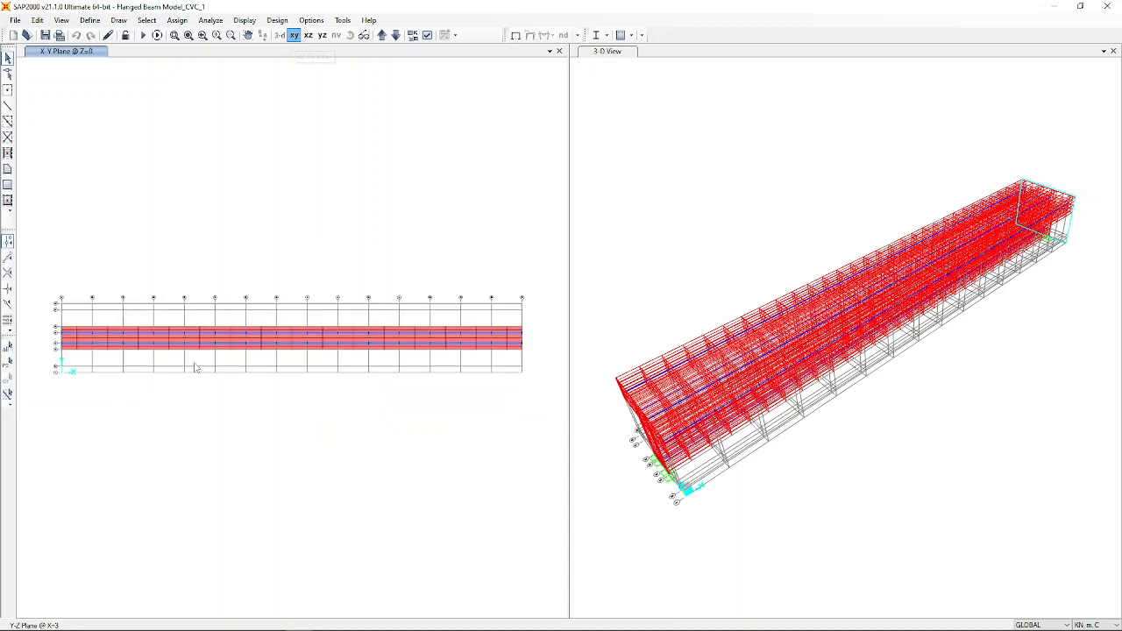
# Move the plan view up to Z=0.368 and select two joints near mid-span.
pyautogui.scroll(3, 203, 379)
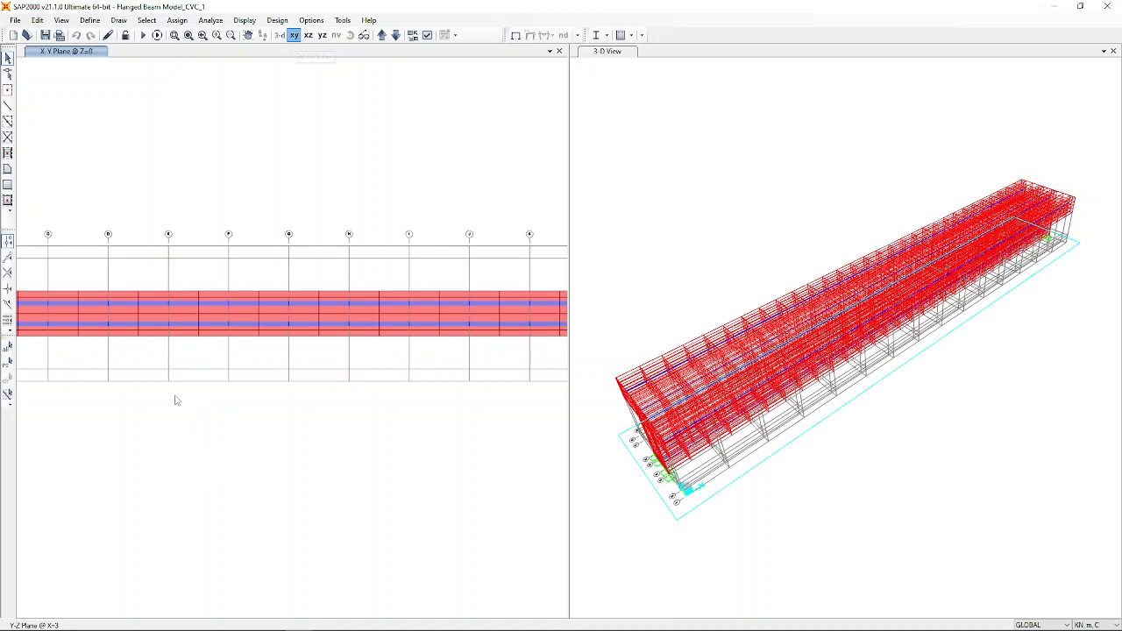
pyautogui.scroll(4, 175, 428)
pyautogui.scroll(-4, 234, 440)
pyautogui.moveTo(228, 438); pyautogui.dragTo(195, 457, button='middle')
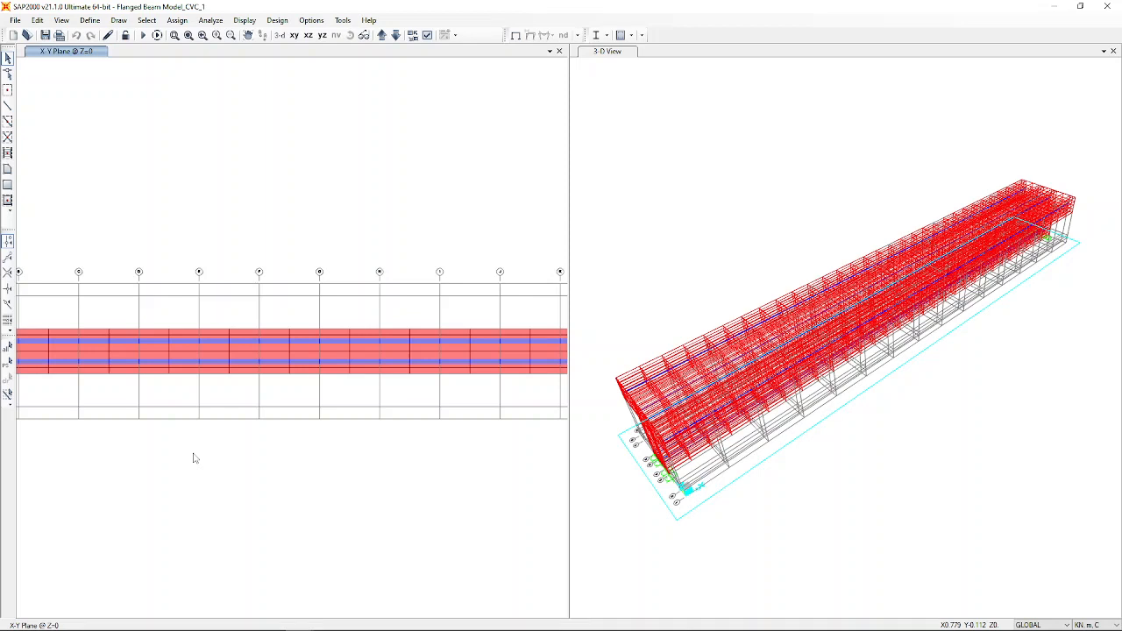
pyautogui.click(258, 353)
pyautogui.click(260, 352)
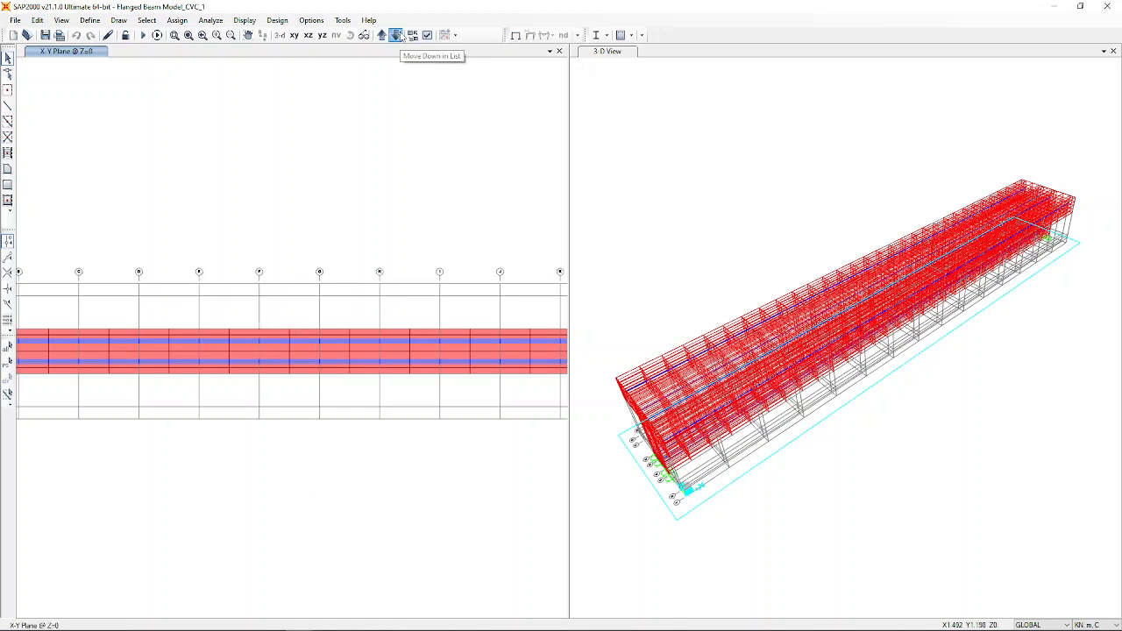
pyautogui.click(397, 36)
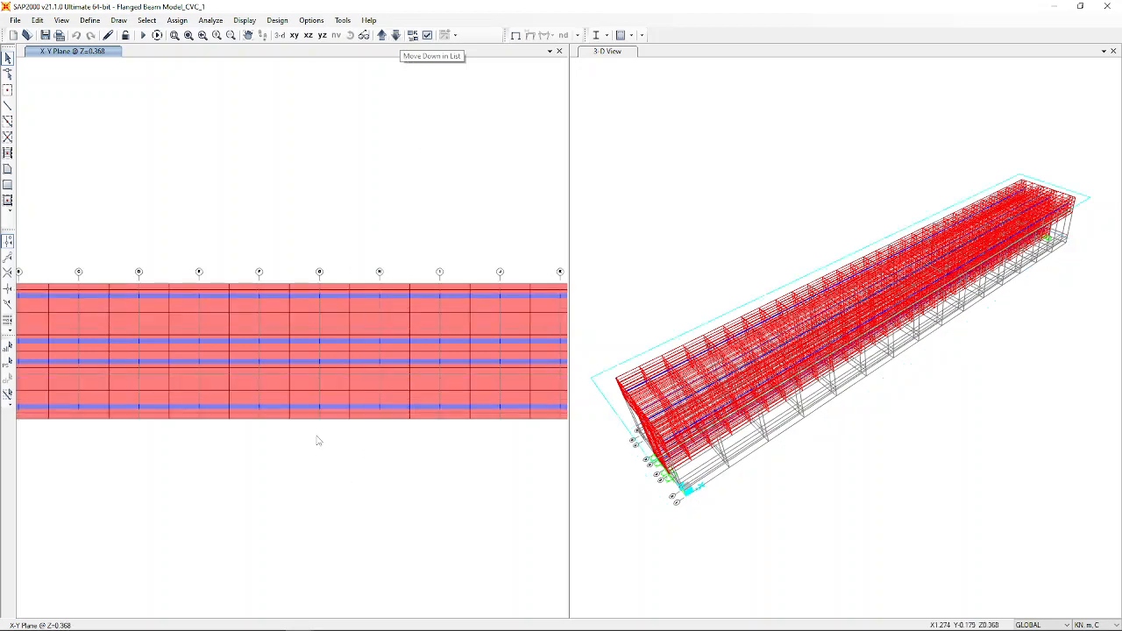
pyautogui.click(258, 351)
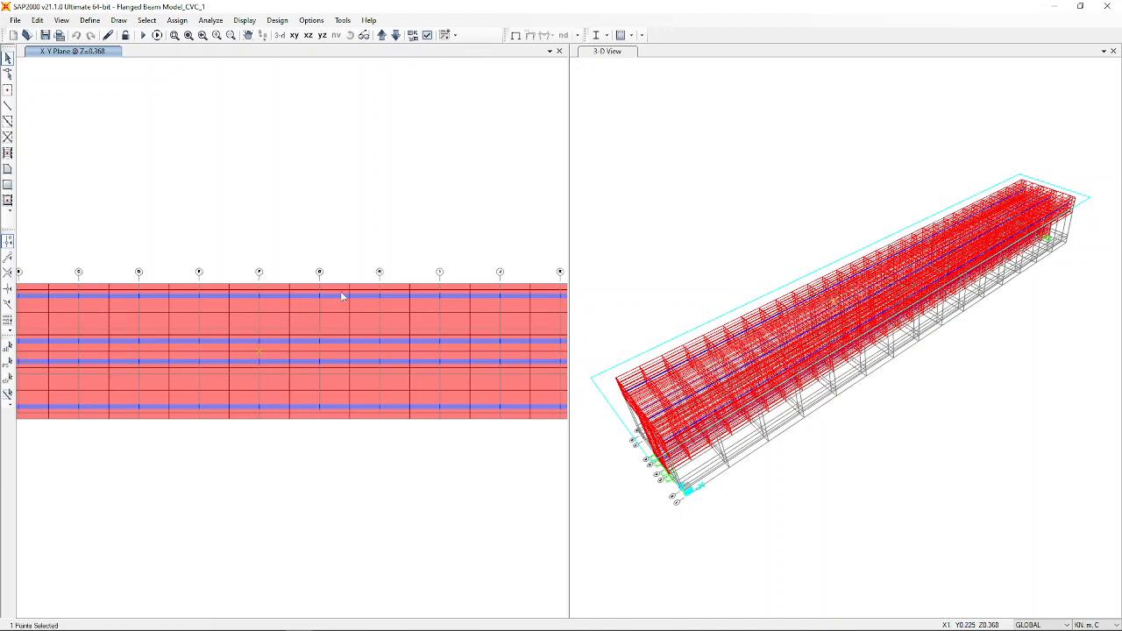
pyautogui.click(562, 354)
pyautogui.moveTo(526, 238); pyautogui.dragTo(168, 228, button='middle')
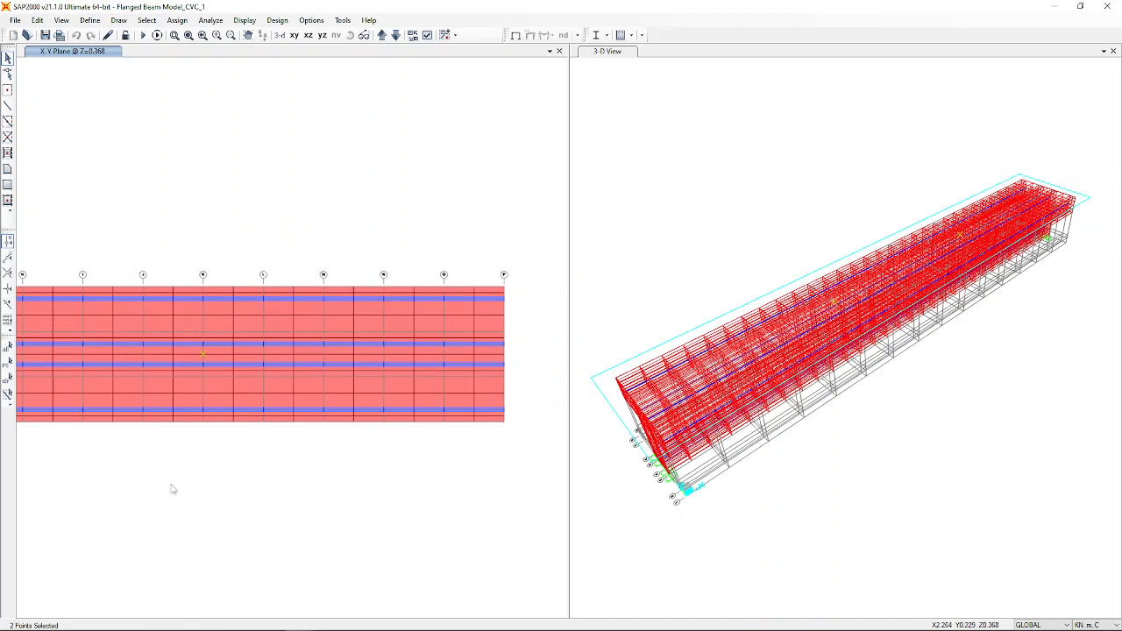
# Apply a -500 kN Global Z force under the Point Load pattern to the selected mid-span joints.
pyautogui.click(176, 20)
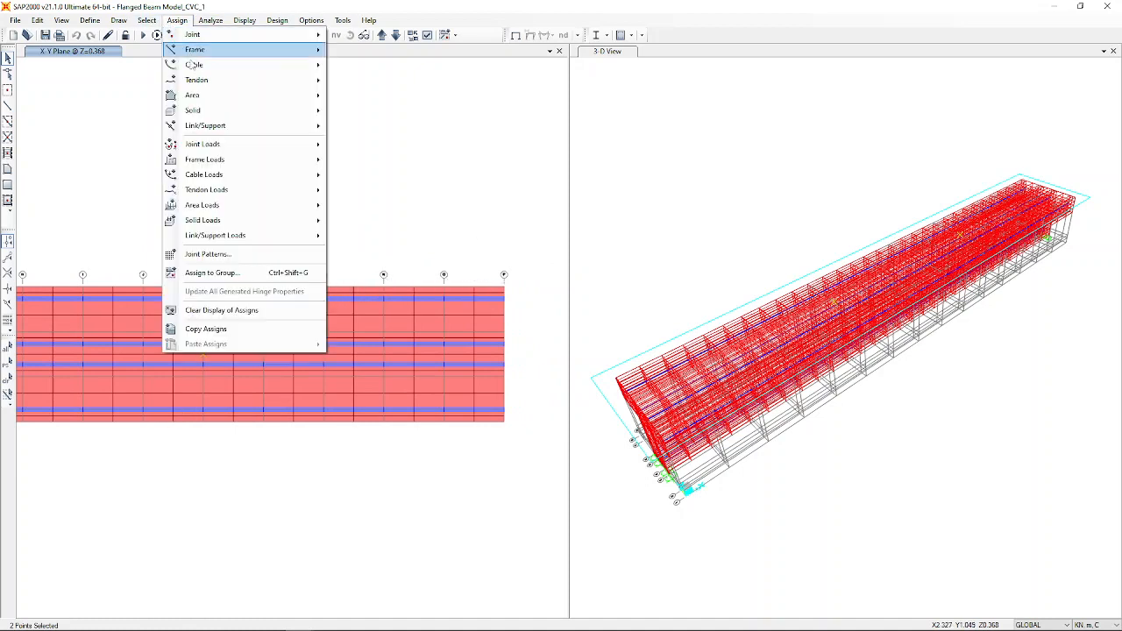
pyautogui.moveTo(227, 145)
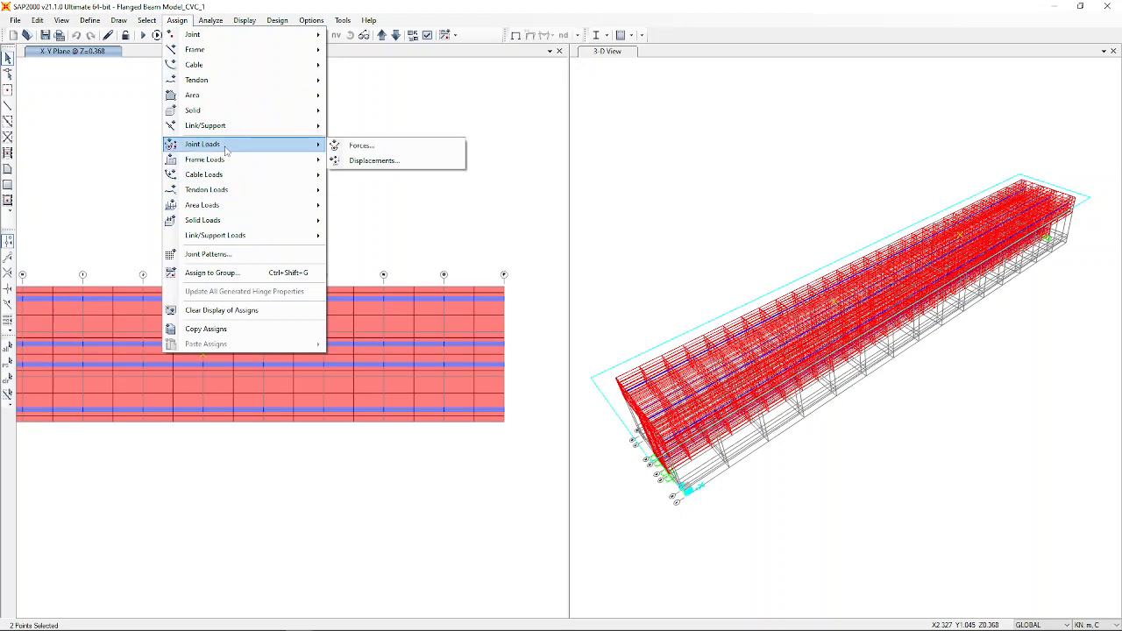
pyautogui.click(389, 147)
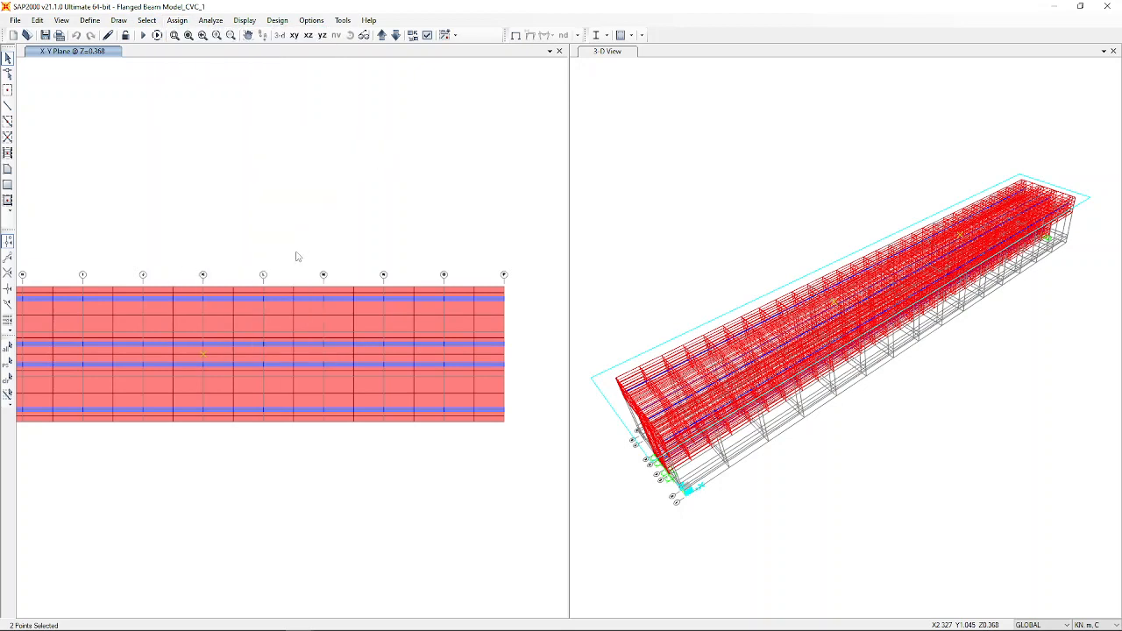
pyautogui.click(515, 149)
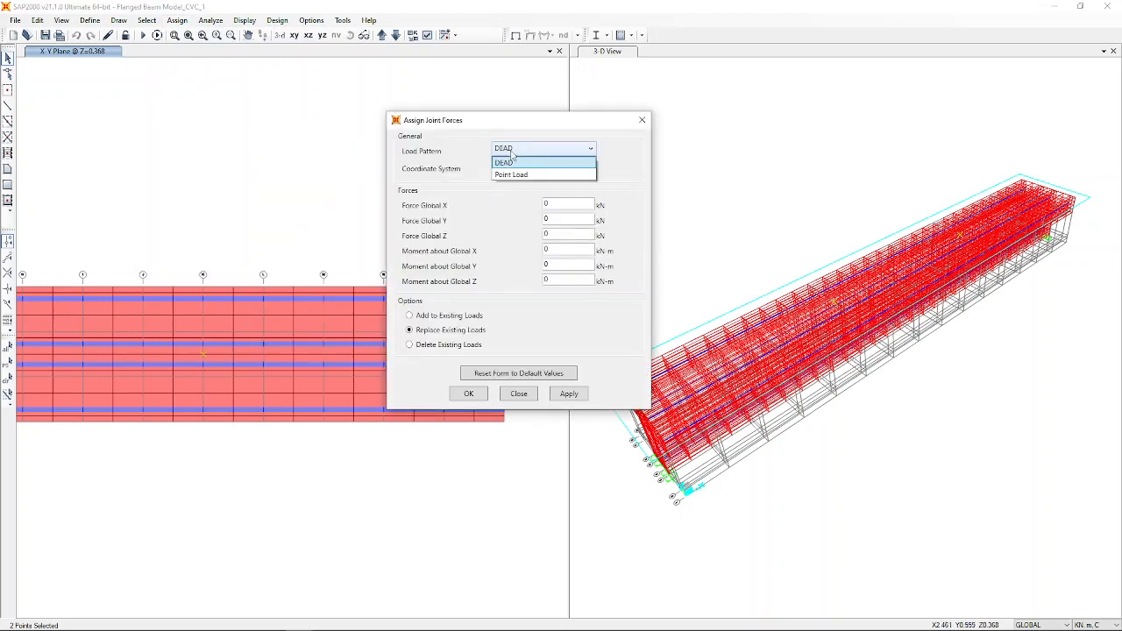
pyautogui.click(513, 175)
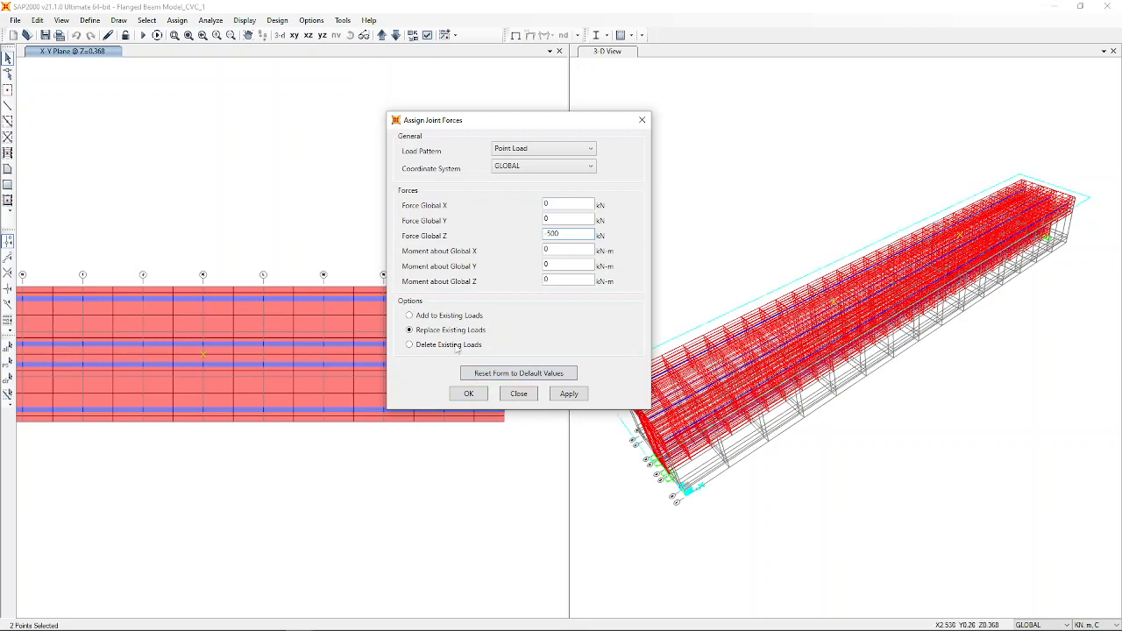
pyautogui.click(469, 394)
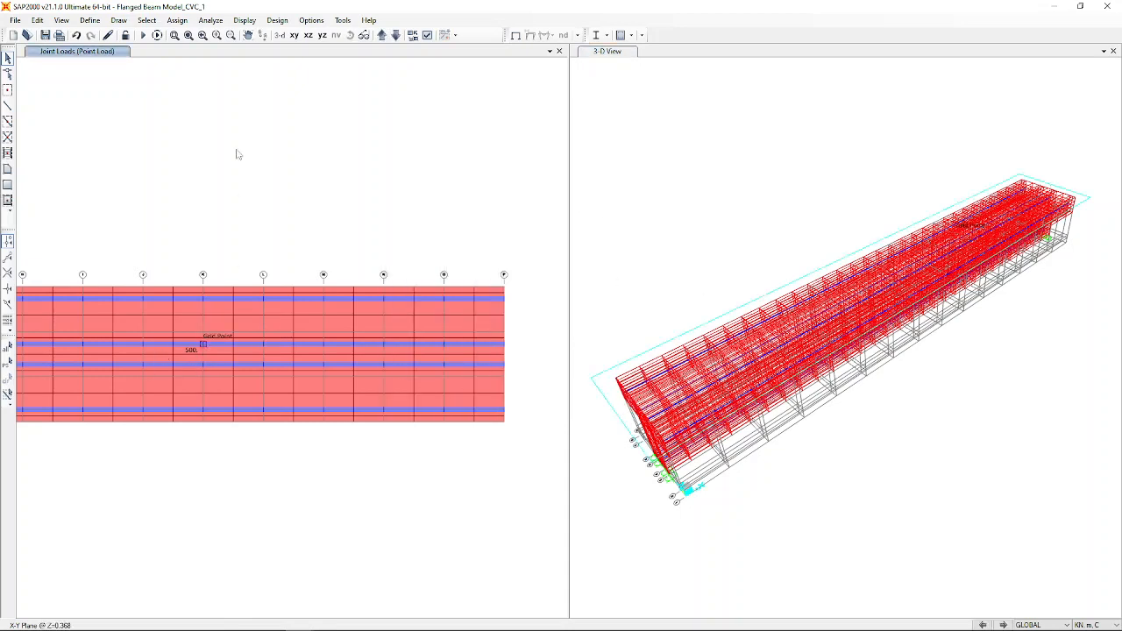
# Run the analysis for all load cases: DEAD, MODAL and Point Load.
pyautogui.click(143, 36)
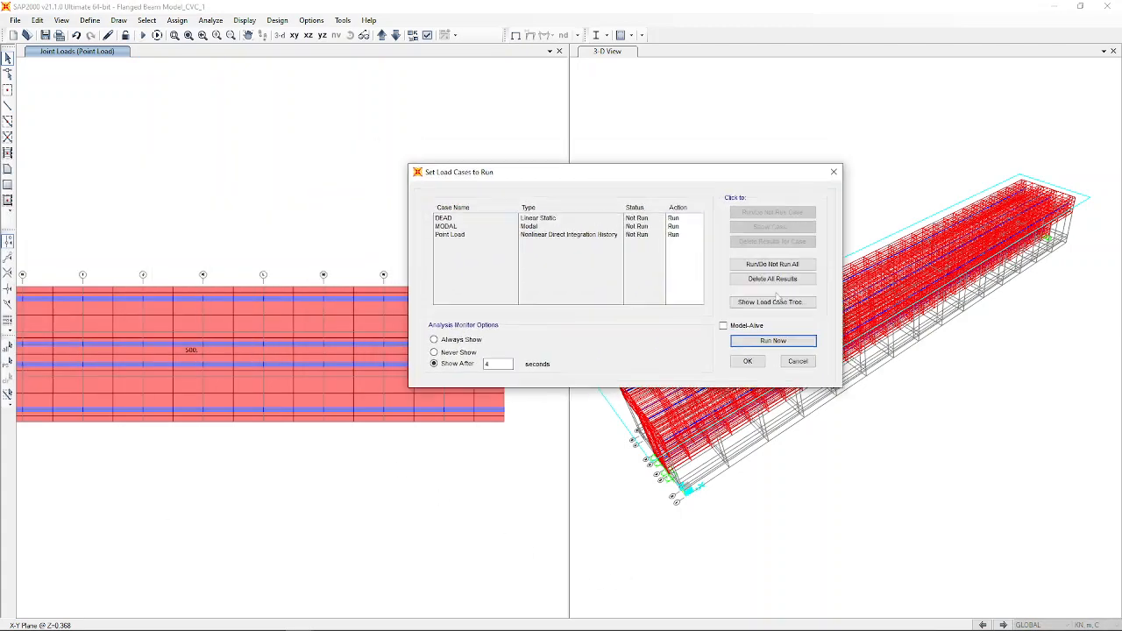
pyautogui.click(794, 340)
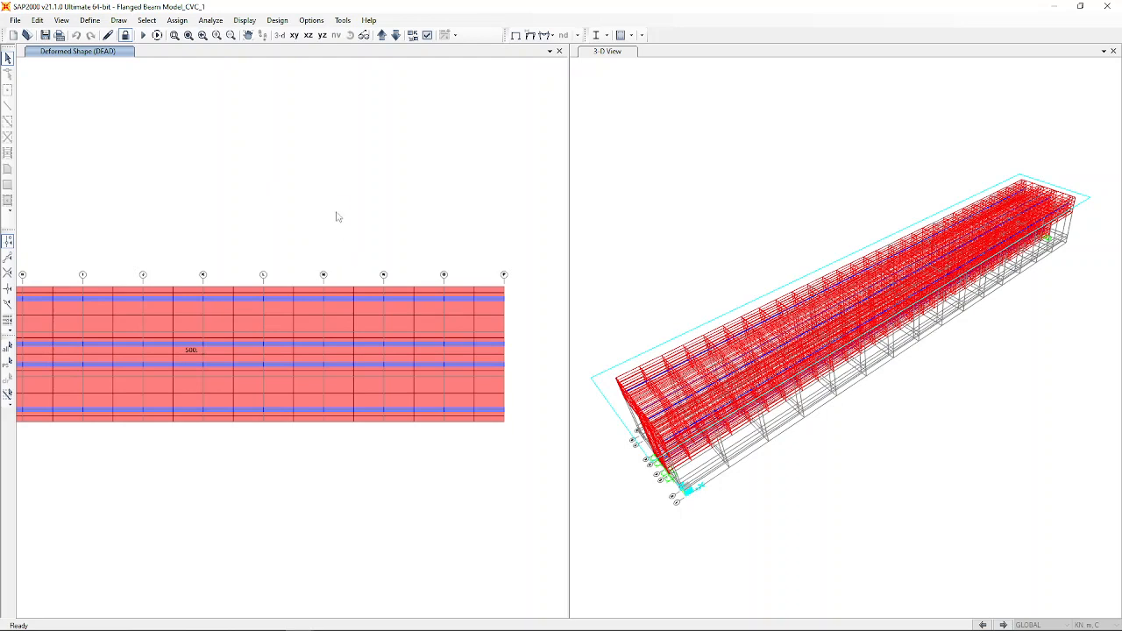
# Display the Point Load deformed shape in the 3-D view at 0.1 s.
pyautogui.click(703, 197)
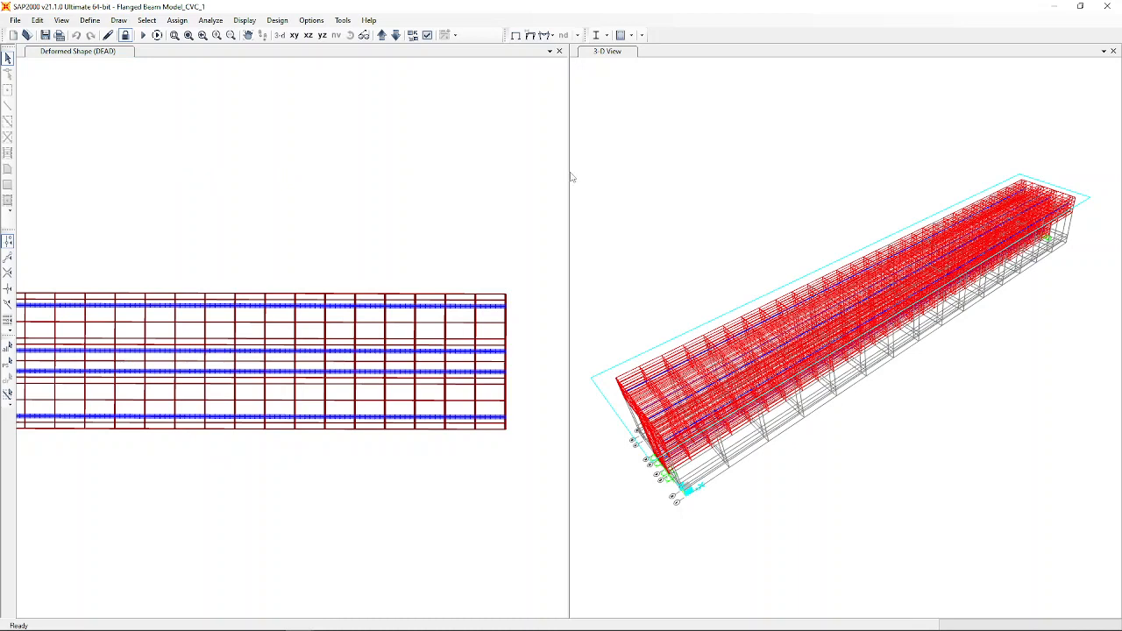
pyautogui.click(516, 35)
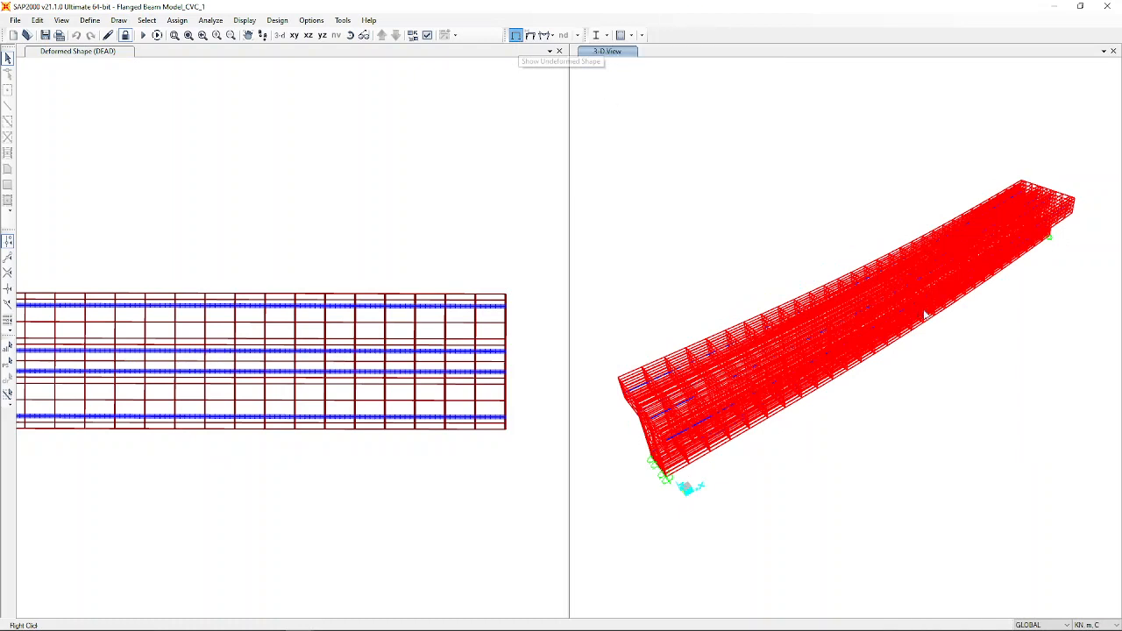
pyautogui.click(530, 35)
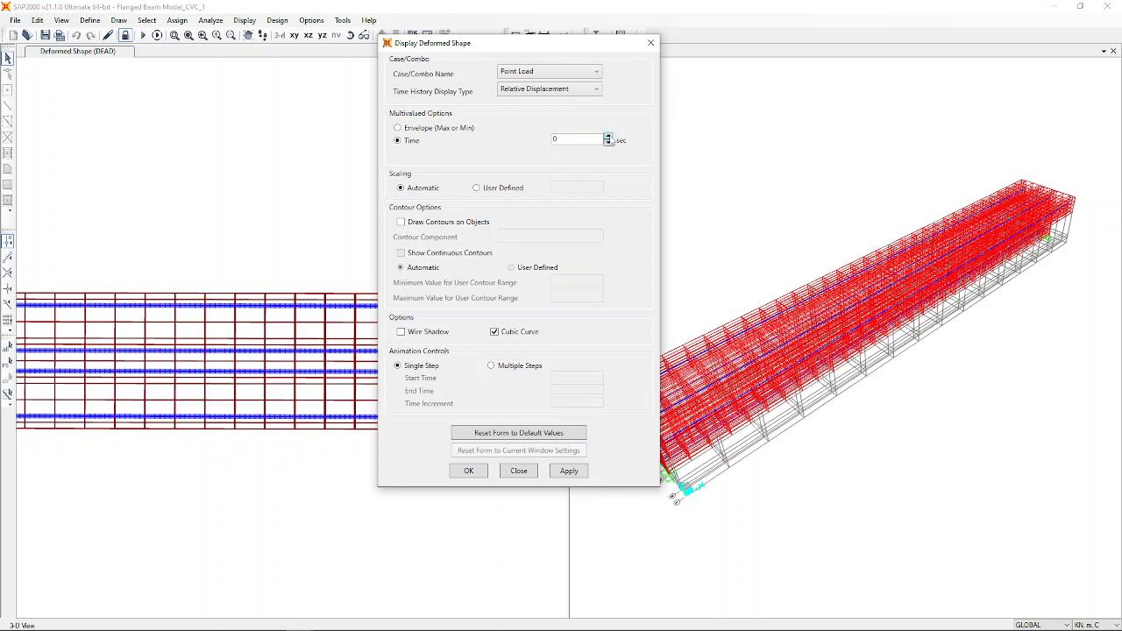
pyautogui.click(467, 475)
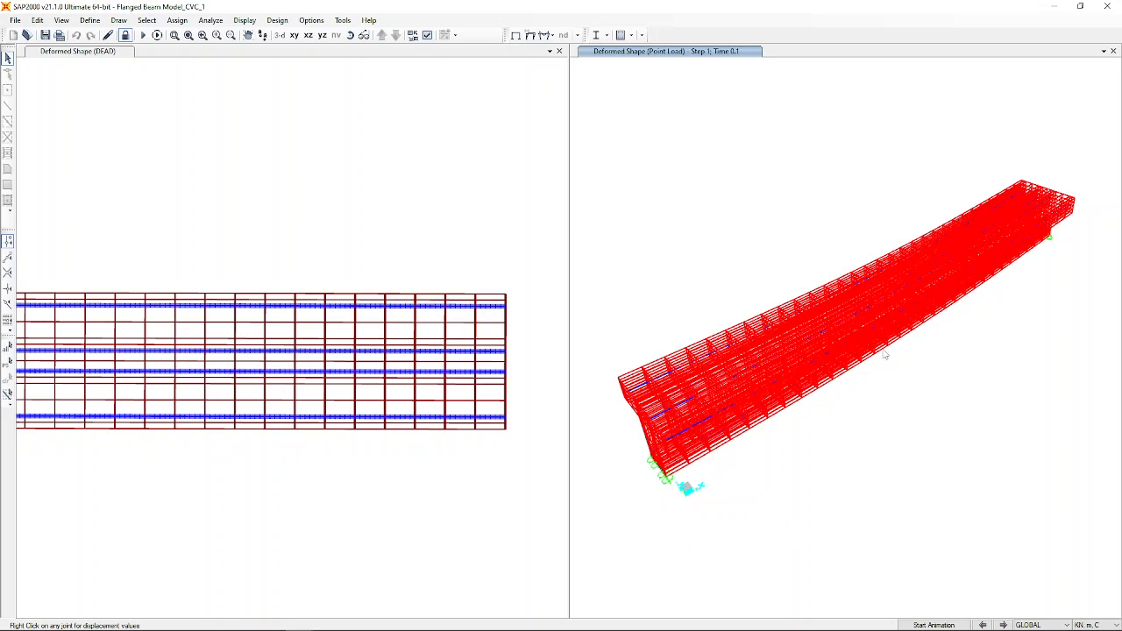
# Step the Point Load deformed shape forward to step 8, time 0.8.
pyautogui.moveTo(877, 342)
pyautogui.click(1005, 626)
pyautogui.click(745, 51)
# Show the Point Load deformed shape at time 1 in the 3-D view.
pyautogui.click(530, 35)
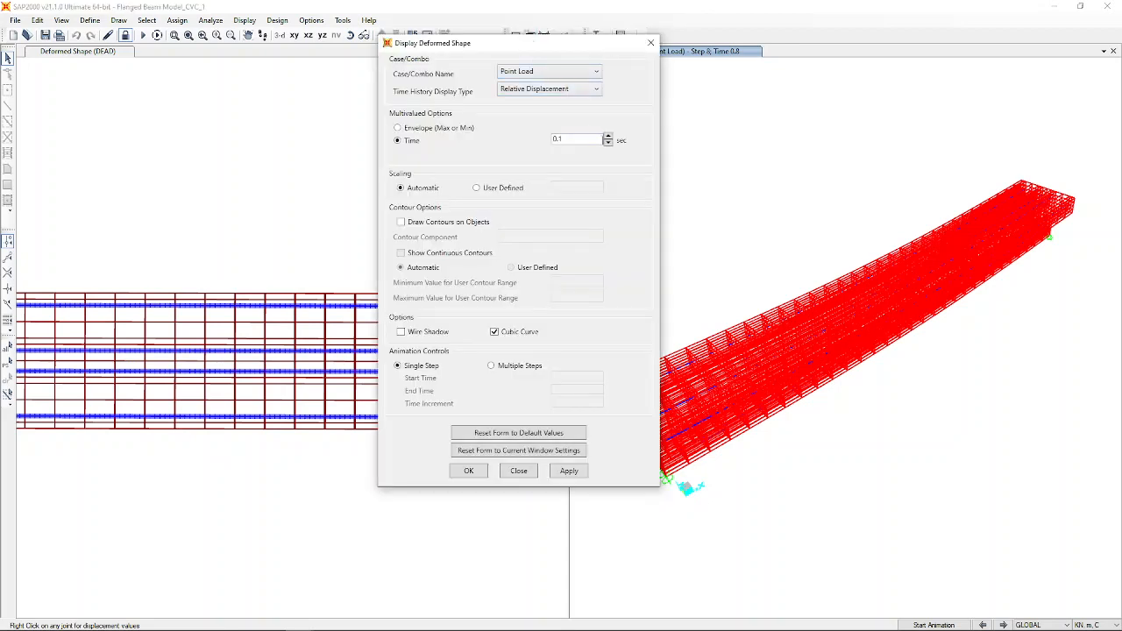
pyautogui.moveTo(594, 140); pyautogui.dragTo(538, 153)
pyautogui.write('1')
pyautogui.click(466, 472)
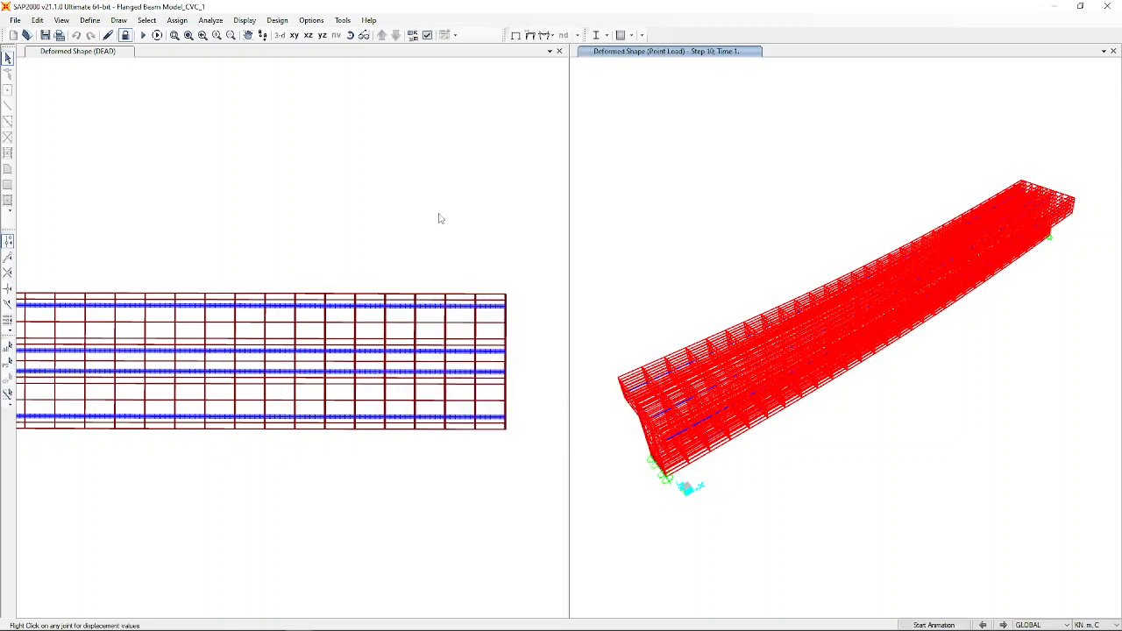
# Open the load case definitions and select the Point Load case.
pyautogui.moveTo(892, 305)
pyautogui.moveTo(947, 263)
pyautogui.click(89, 21)
pyautogui.click(153, 252)
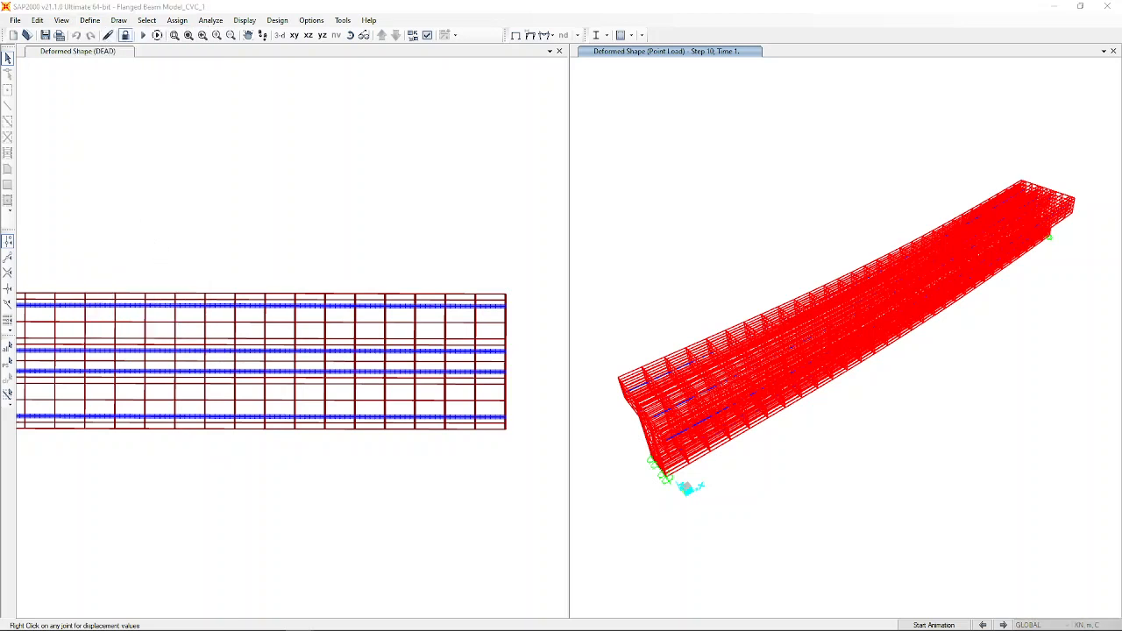
pyautogui.click(495, 227)
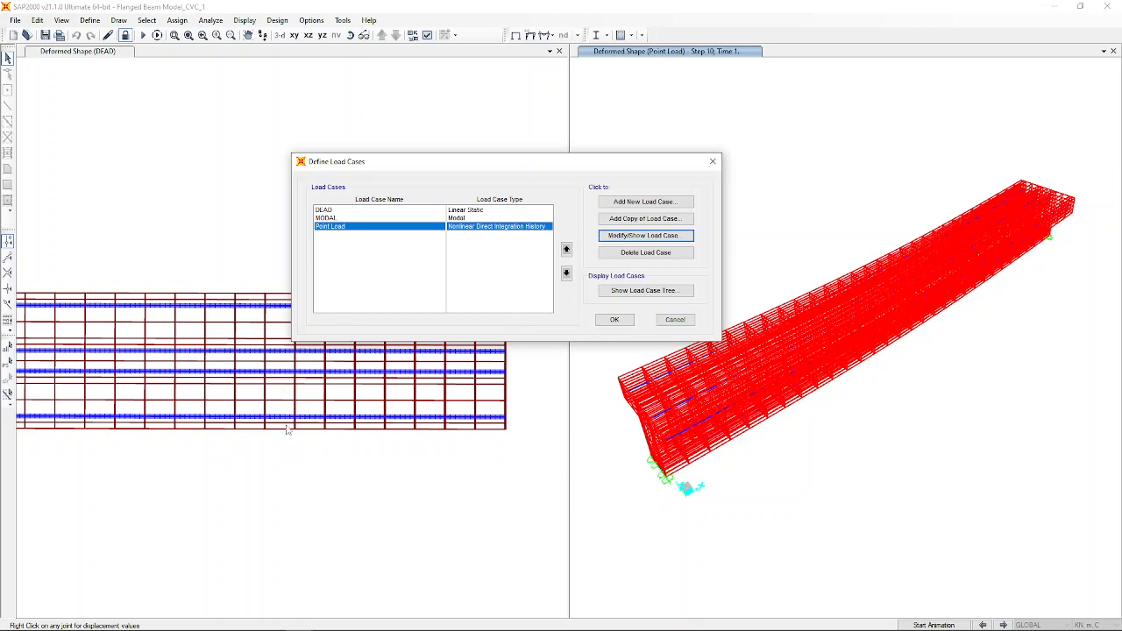
pyautogui.click(637, 238)
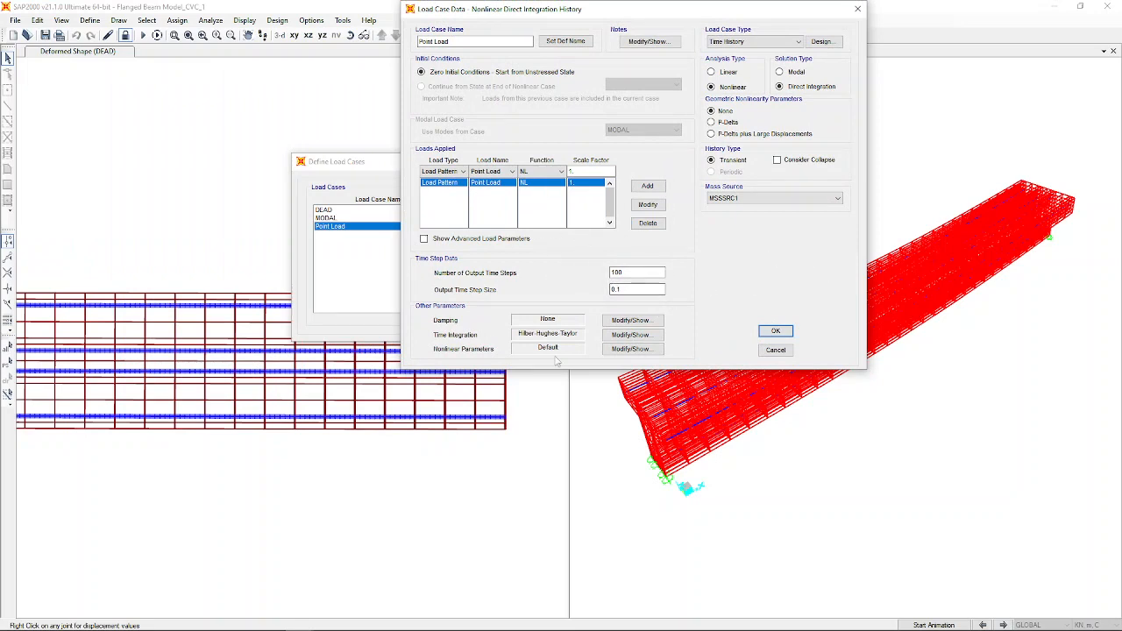
pyautogui.click(775, 351)
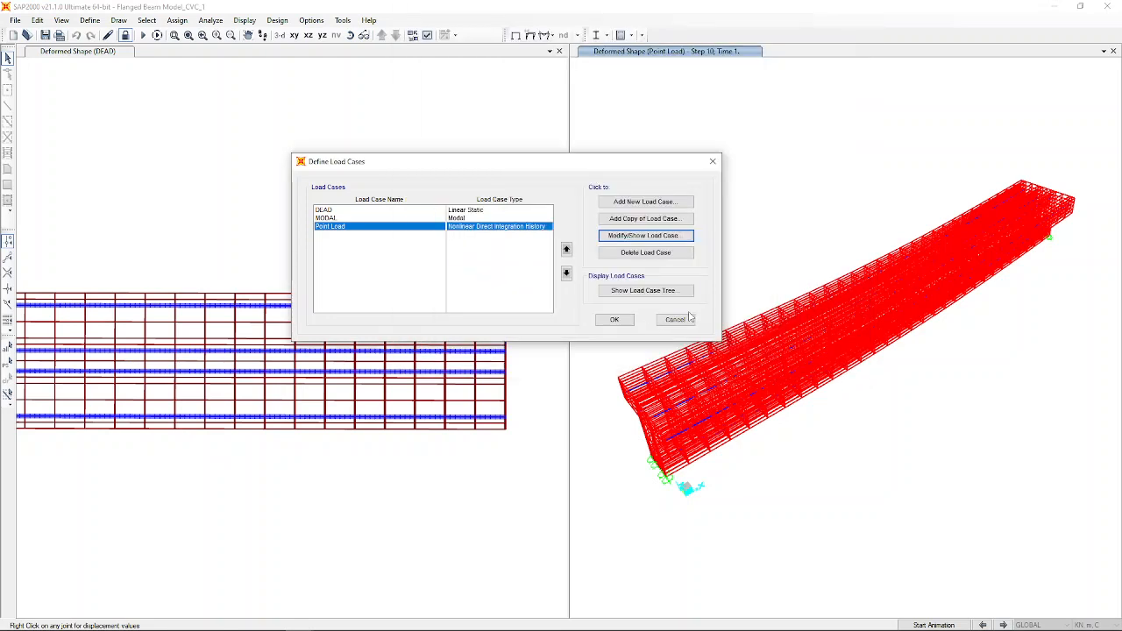
pyautogui.click(678, 320)
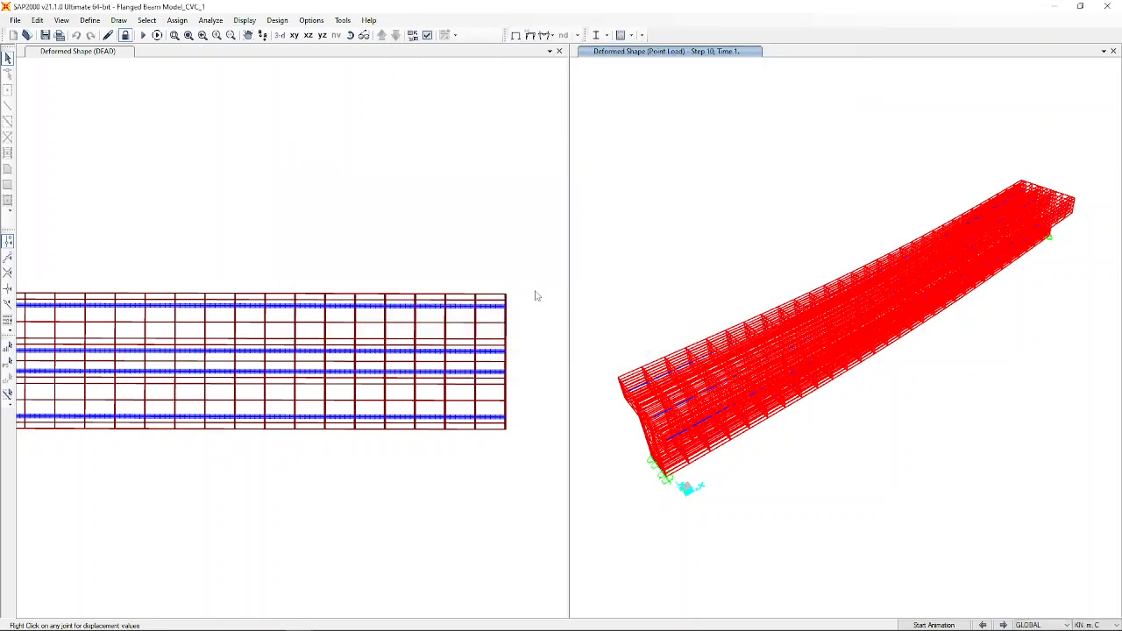
# Open Display Solid Stresses from the Show Forces/Stresses Solids option.
pyautogui.moveTo(882, 326)
pyautogui.click(549, 35)
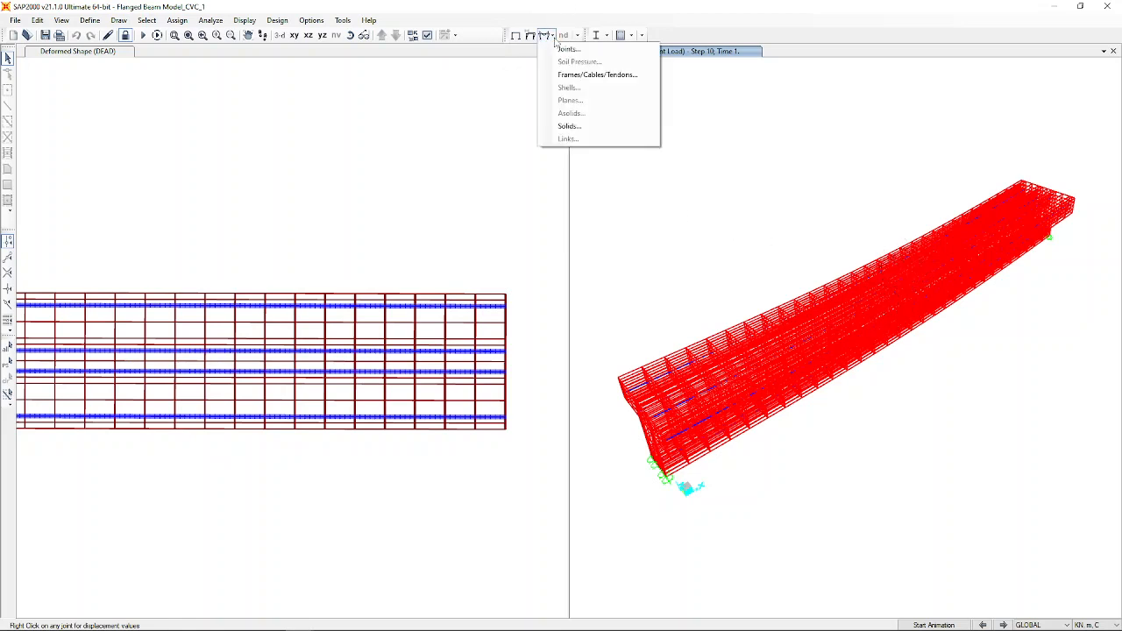
pyautogui.click(561, 126)
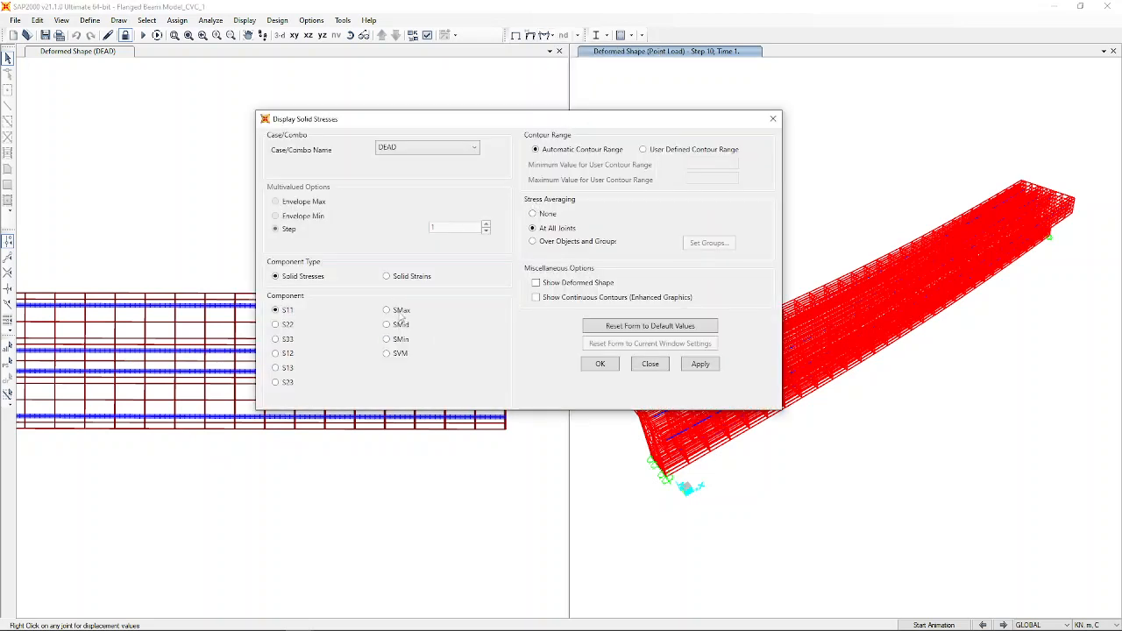
# Show S11 solid stresses for the Point Load case as Envelope Max and apply.
pyautogui.click(397, 153)
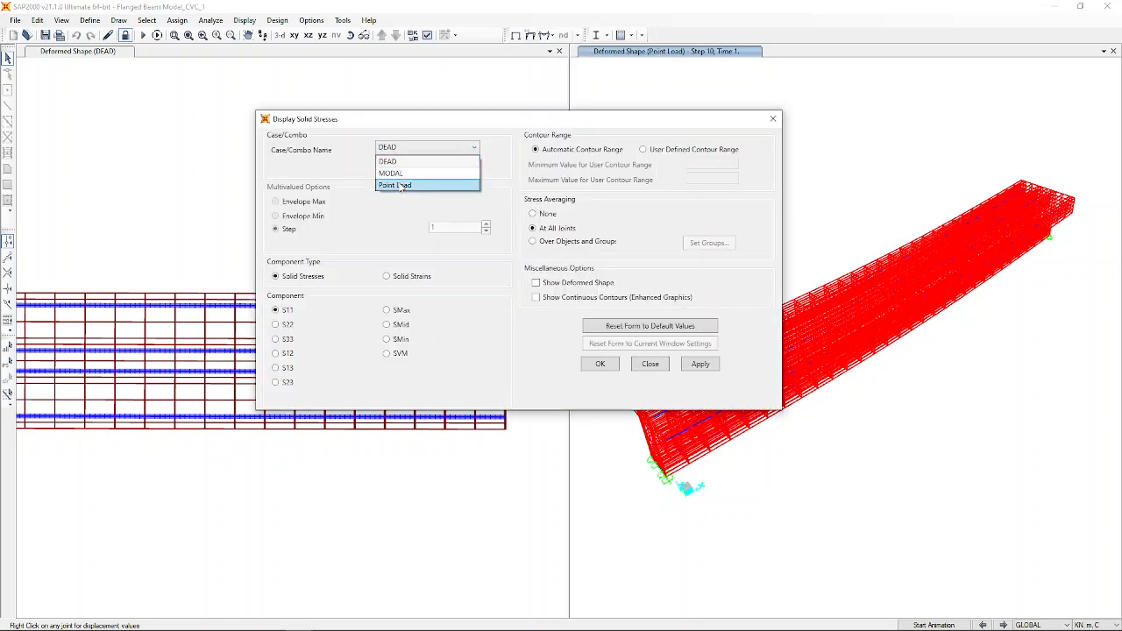
pyautogui.click(400, 186)
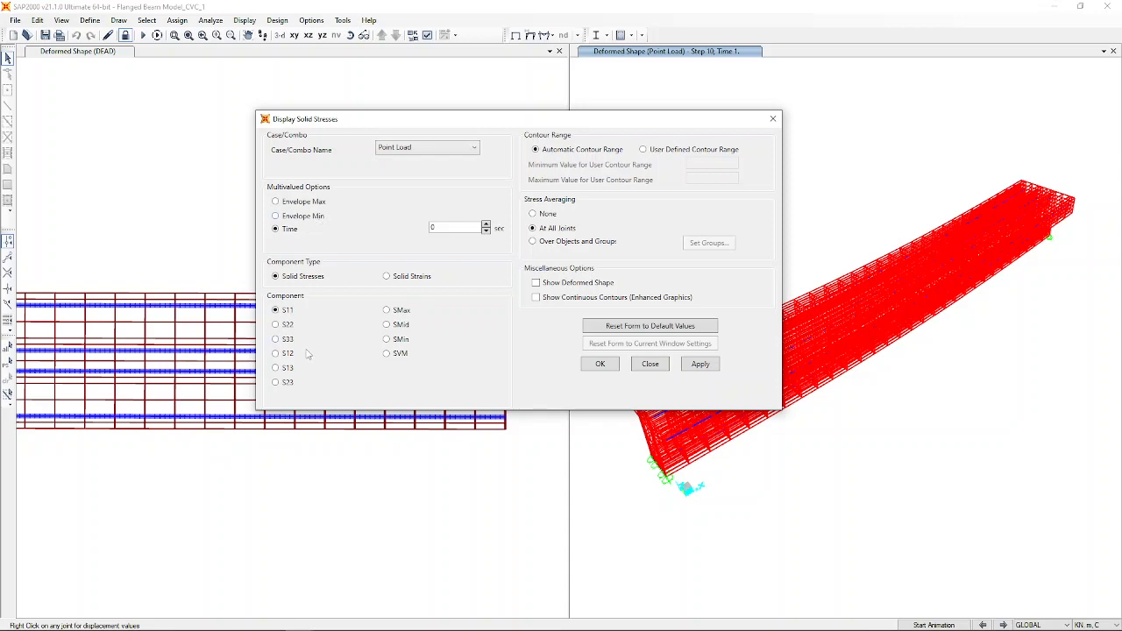
pyautogui.click(298, 217)
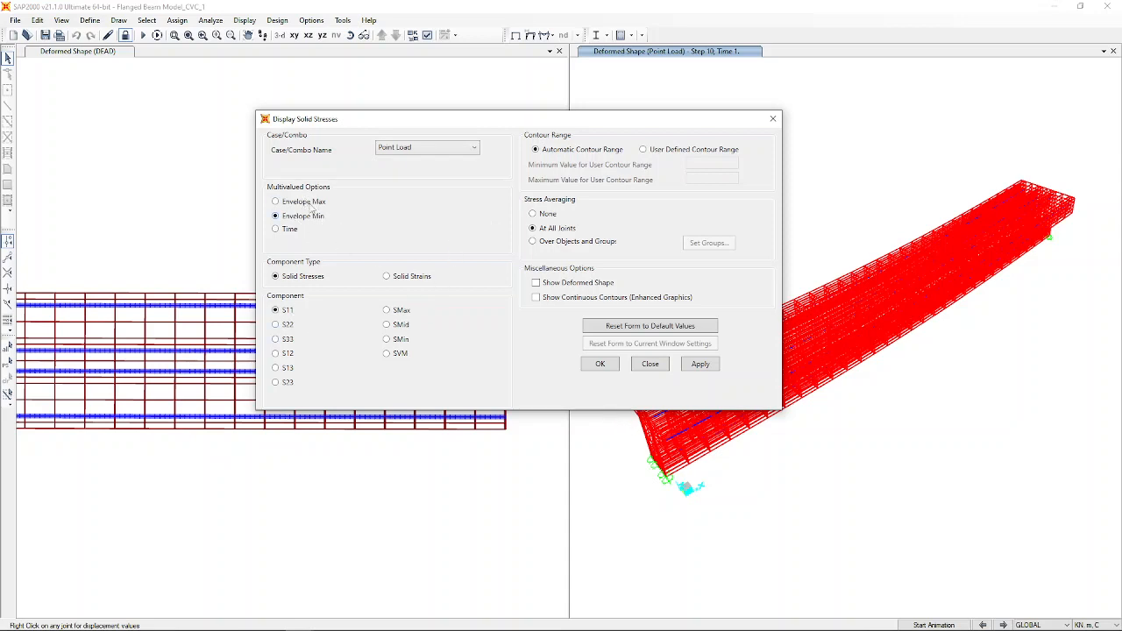
pyautogui.click(303, 203)
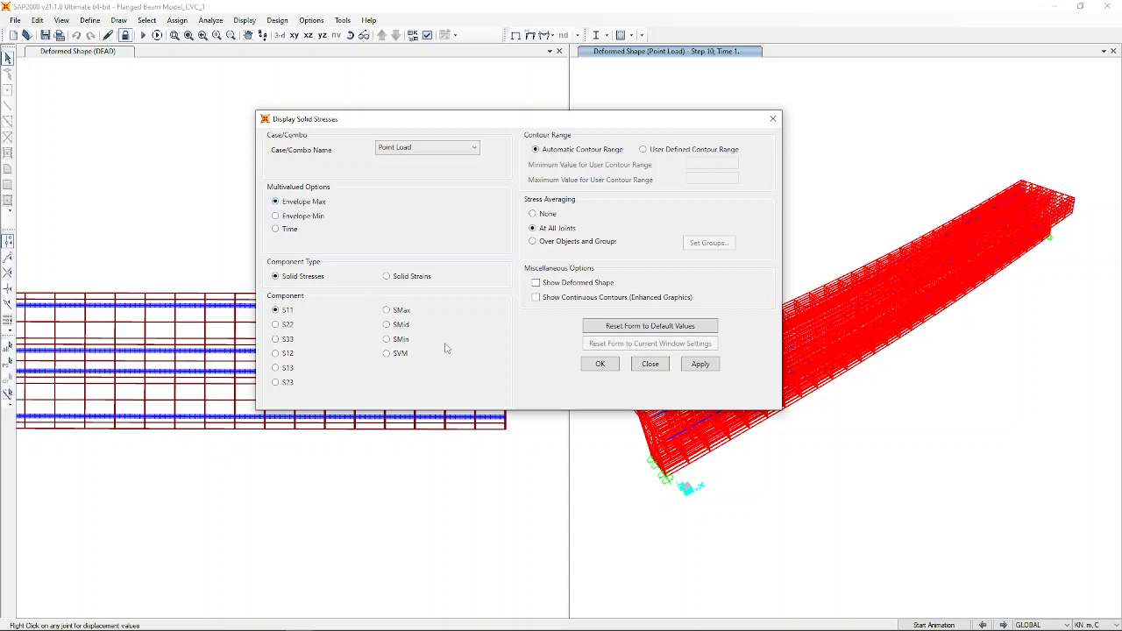
pyautogui.click(702, 369)
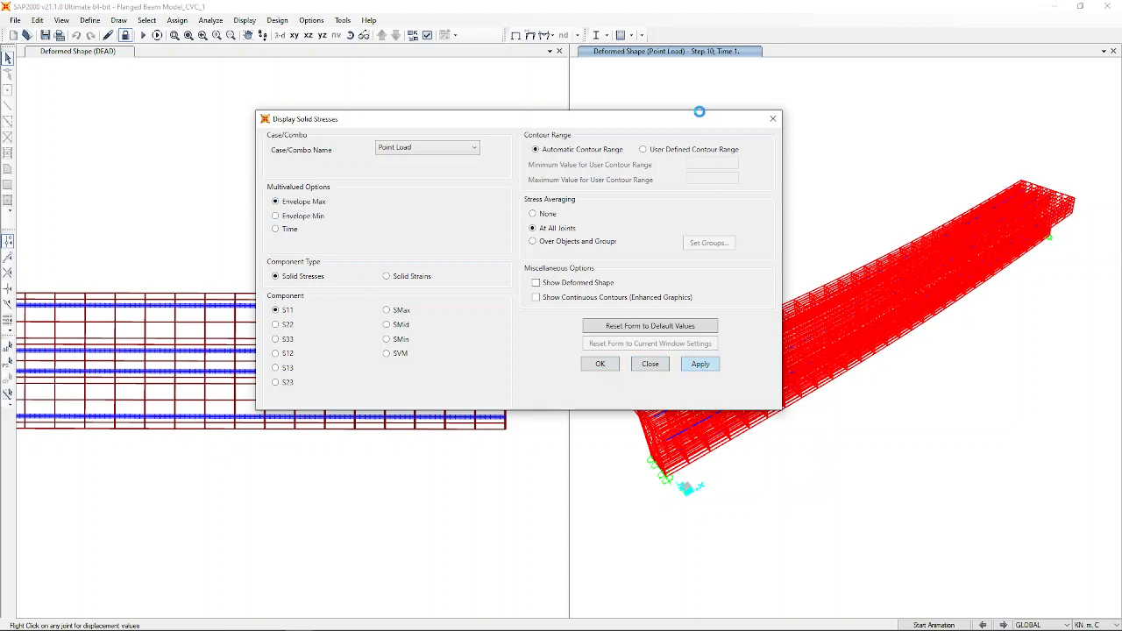